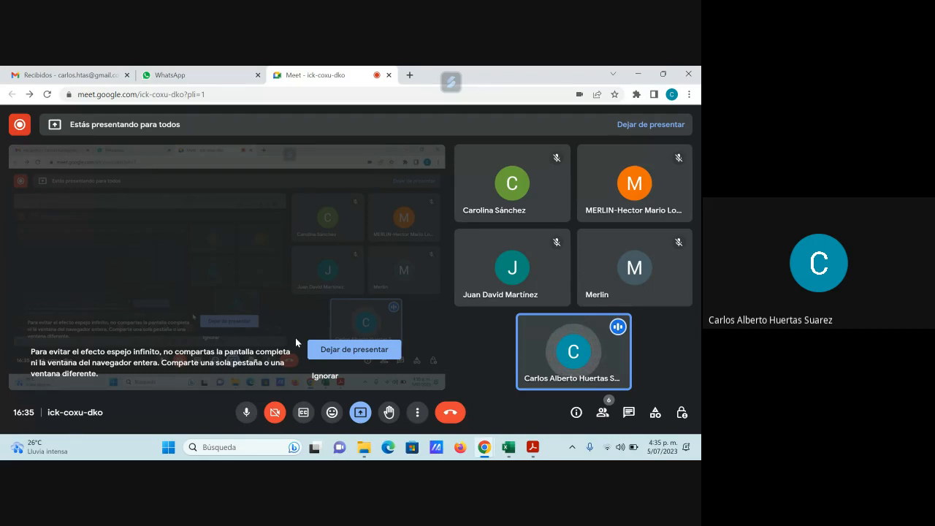
Switch to the Excel workbook 5_Funciones_Matemáticas.xlsx and review the sales table and exercise instructions on sheet PRAC1
{"action": "left_click", "coordinate": [537, 448]}
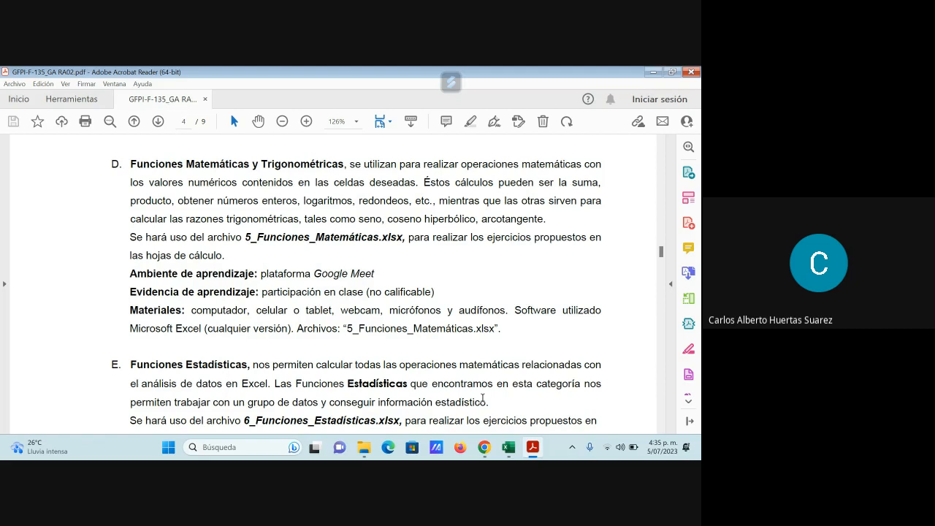
{"action": "mouse_move", "coordinate": [517, 453]}
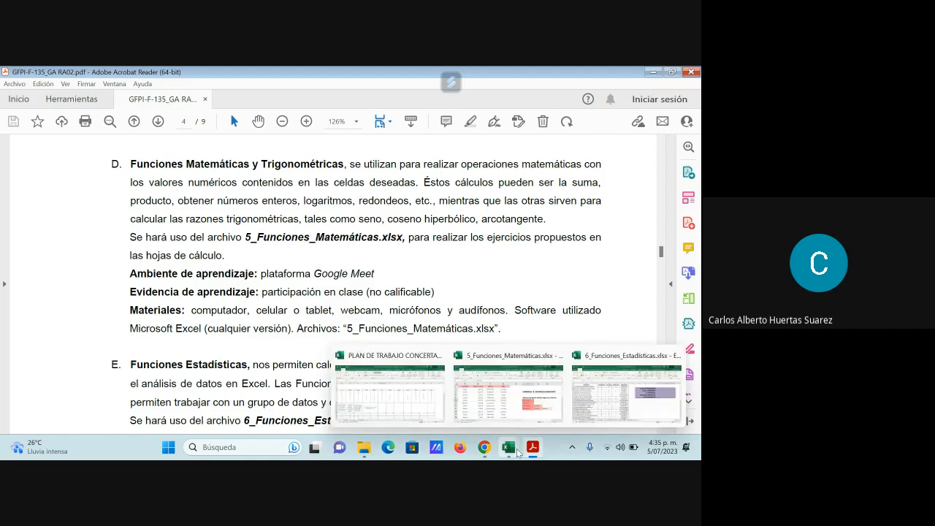
{"action": "left_click", "coordinate": [509, 391]}
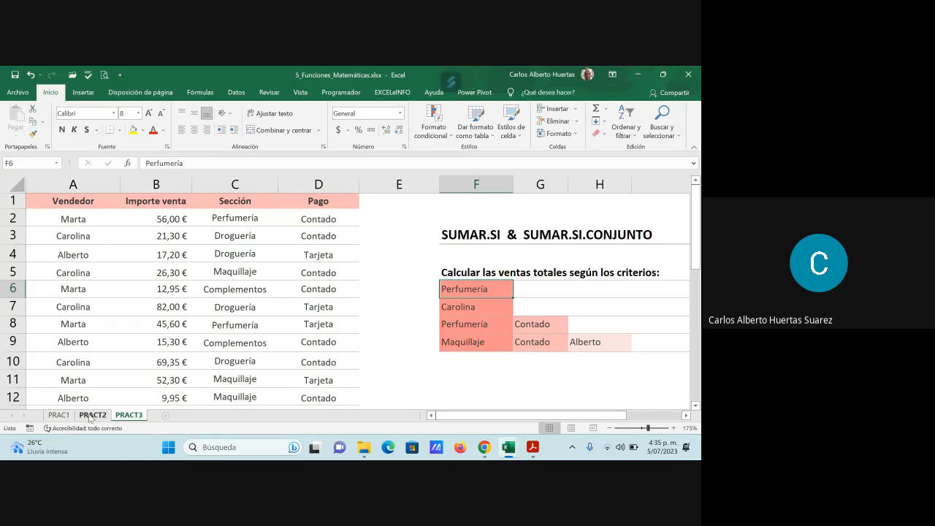
{"action": "left_click", "coordinate": [58, 414]}
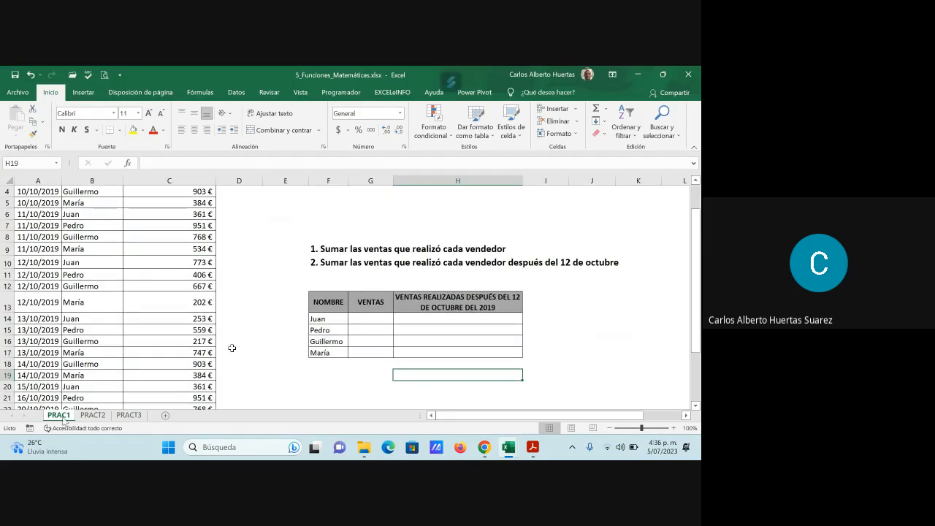
{"action": "scroll", "coordinate": [232, 348], "scroll_direction": "up", "scroll_amount": 1}
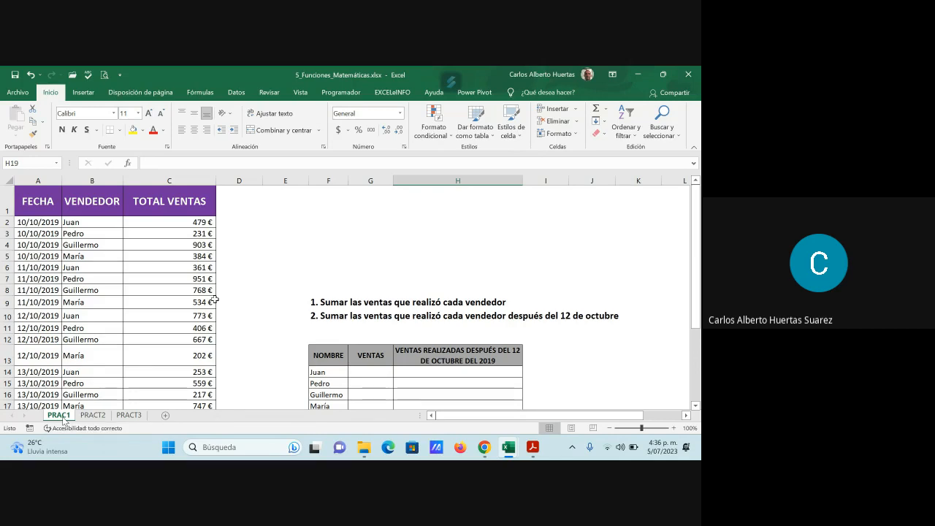
{"action": "scroll", "coordinate": [180, 308], "scroll_direction": "down", "scroll_amount": 1}
{"action": "scroll", "coordinate": [181, 307], "scroll_direction": "down", "scroll_amount": 4}
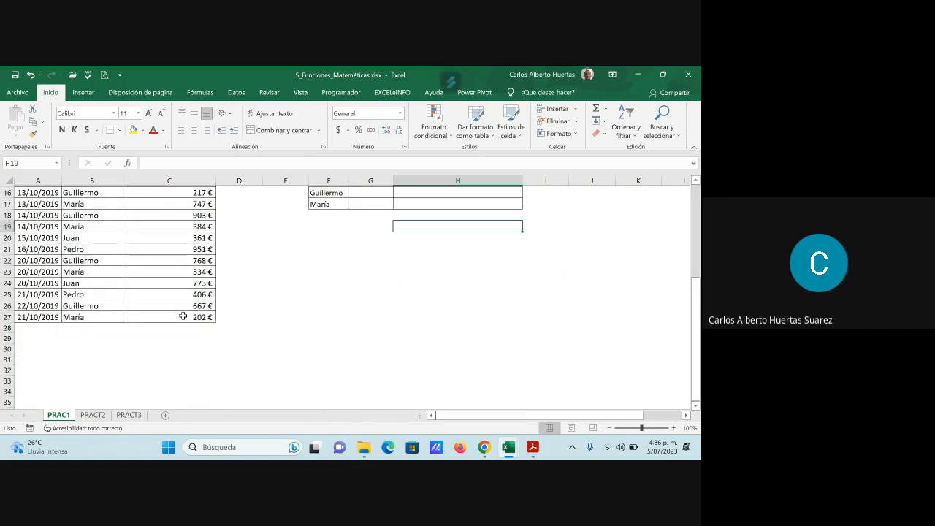
{"action": "scroll", "coordinate": [181, 311], "scroll_direction": "up", "scroll_amount": 5}
{"action": "scroll", "coordinate": [183, 320], "scroll_direction": "down", "scroll_amount": 1}
{"action": "scroll", "coordinate": [183, 319], "scroll_direction": "down", "scroll_amount": 1}
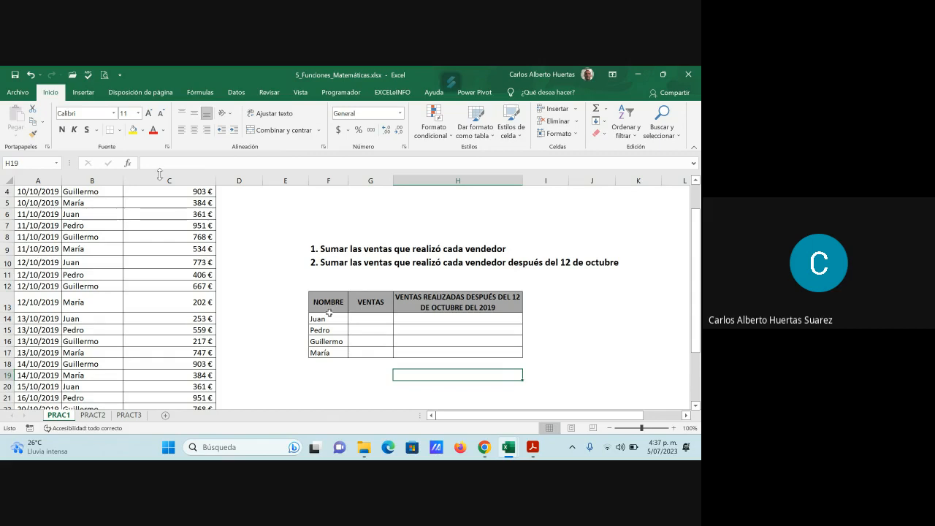
{"action": "left_click", "coordinate": [127, 165]}
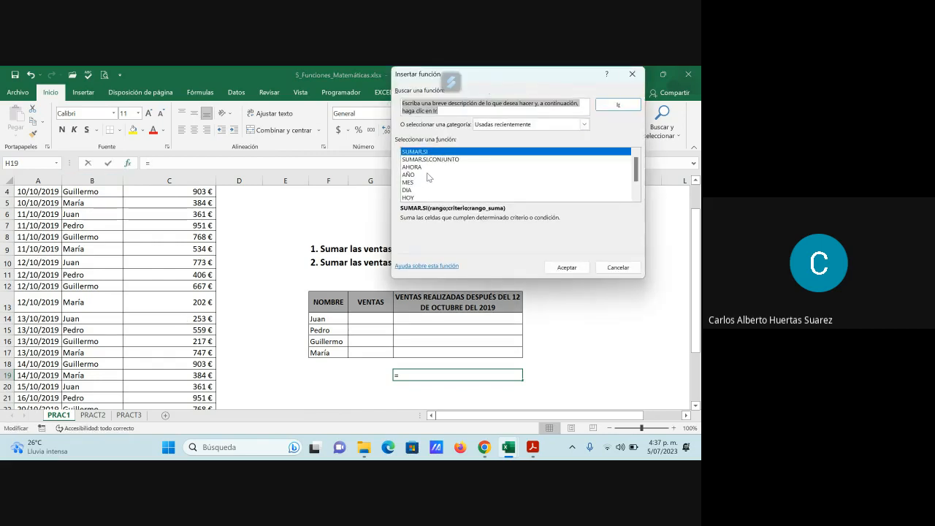
{"action": "left_click", "coordinate": [567, 267]}
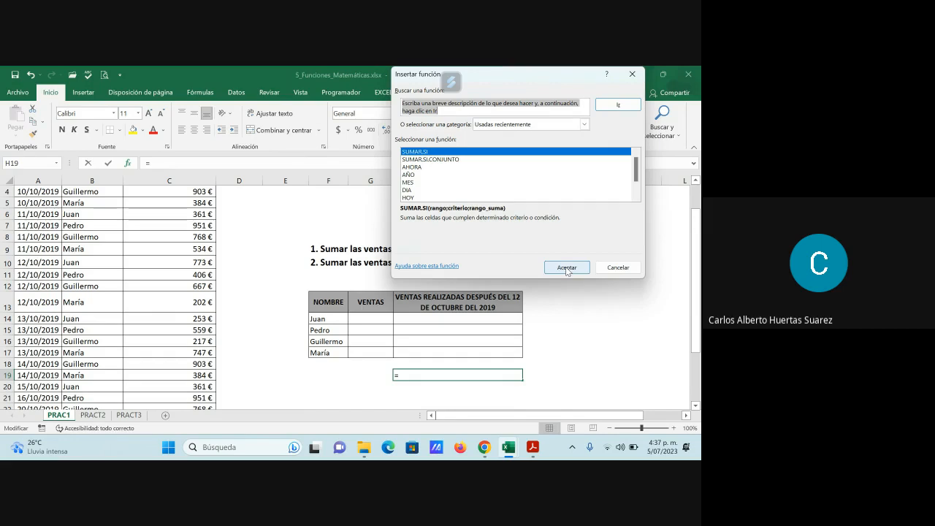
{"action": "left_click_drag", "start_coordinate": [477, 98], "coordinate": [201, 86]}
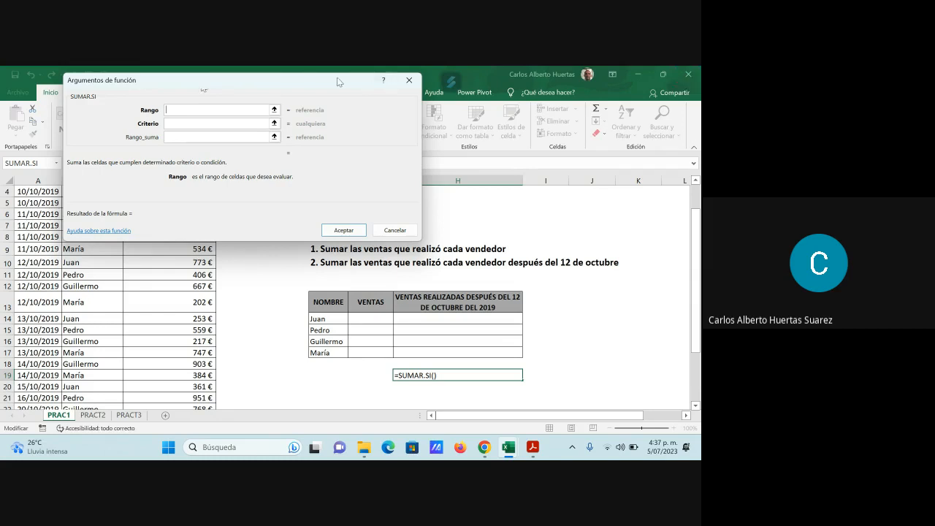
{"action": "left_click_drag", "start_coordinate": [336, 82], "coordinate": [543, 76]}
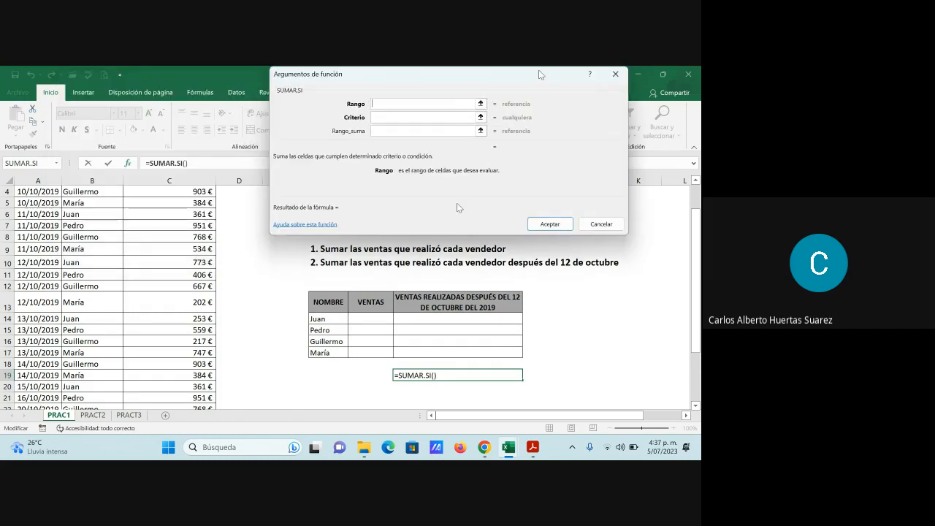
{"action": "scroll", "coordinate": [233, 261], "scroll_direction": "up", "scroll_amount": 1}
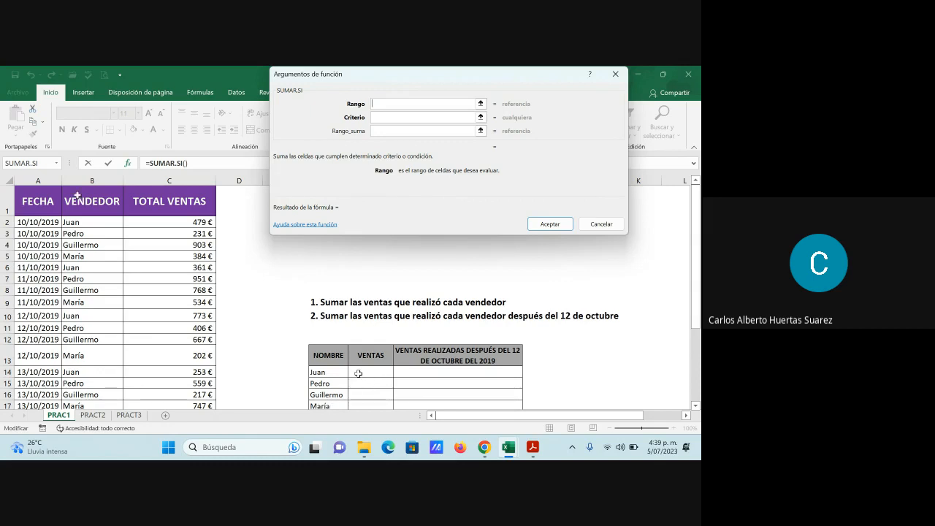
{"action": "left_click", "coordinate": [600, 224]}
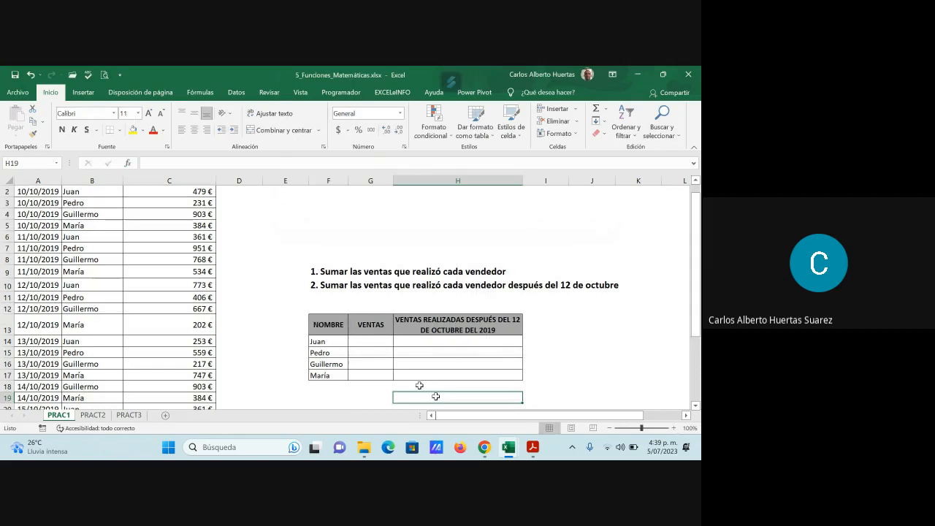
Insert the SUMAR.SI function in cell G14 and set its Rango to the absolute seller range $B$2:$B$27
{"action": "left_click", "coordinate": [372, 342]}
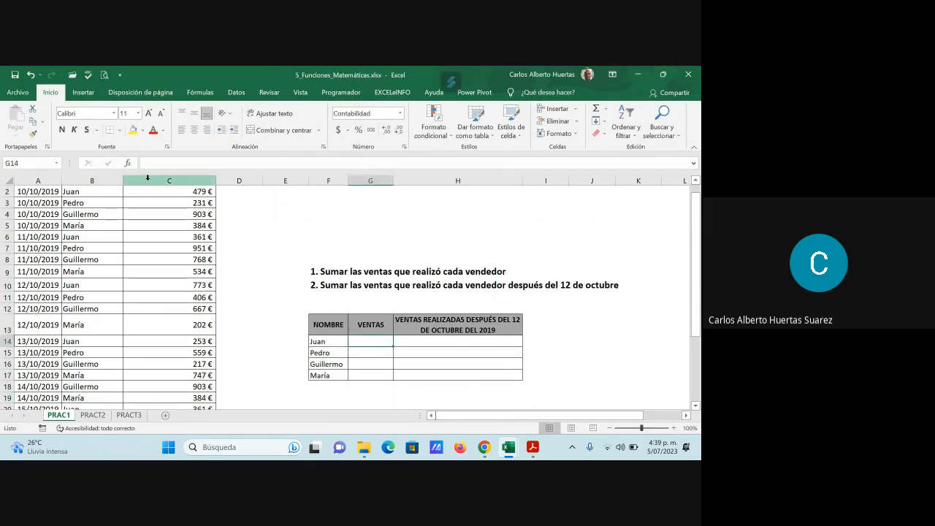
{"action": "left_click", "coordinate": [128, 163]}
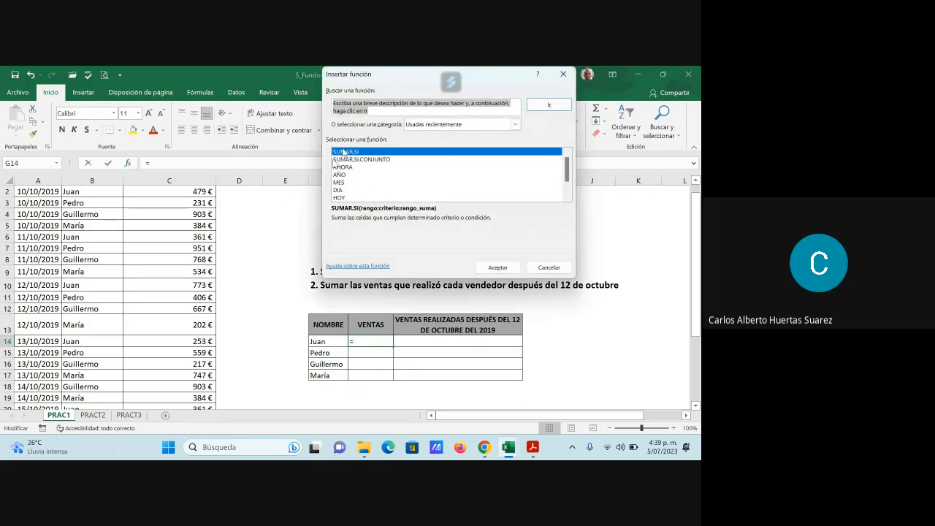
{"action": "left_click", "coordinate": [500, 267]}
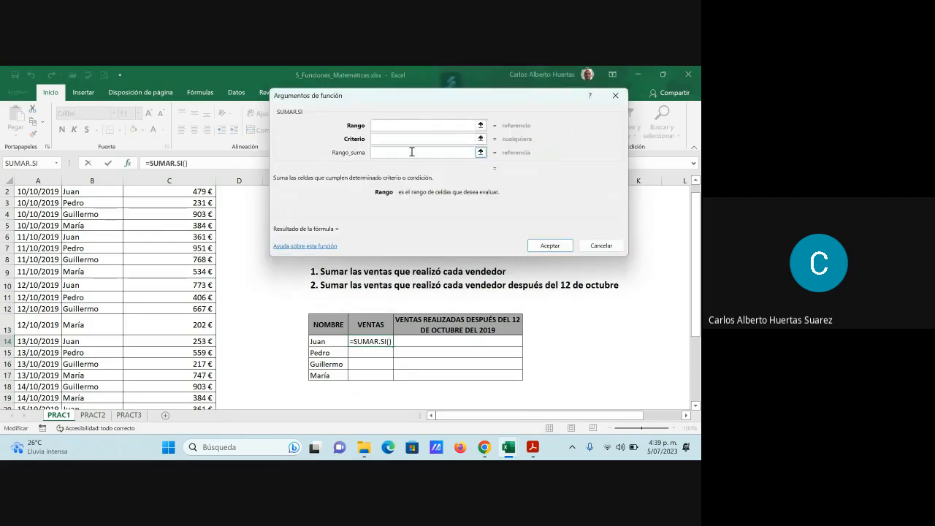
{"action": "scroll", "coordinate": [110, 263], "scroll_direction": "up", "scroll_amount": 1}
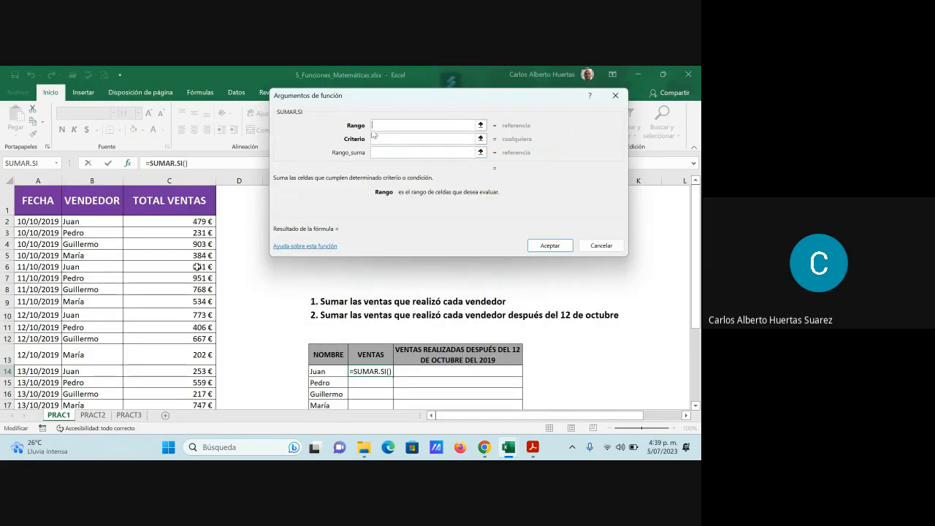
{"action": "left_click", "coordinate": [85, 227]}
{"action": "left_click_drag", "start_coordinate": [85, 227], "coordinate": [95, 383]}
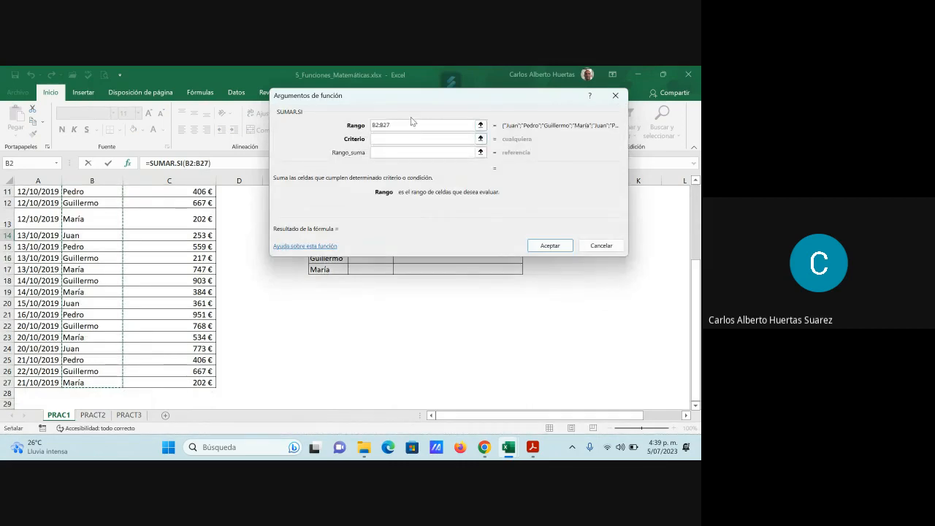
{"action": "left_click_drag", "start_coordinate": [410, 117], "coordinate": [416, 68]}
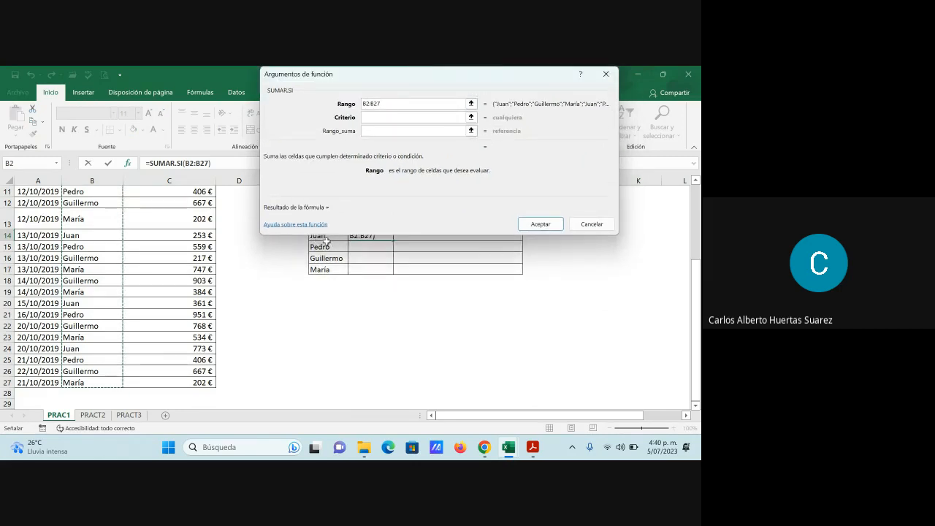
{"action": "left_click_drag", "start_coordinate": [456, 74], "coordinate": [550, 73]}
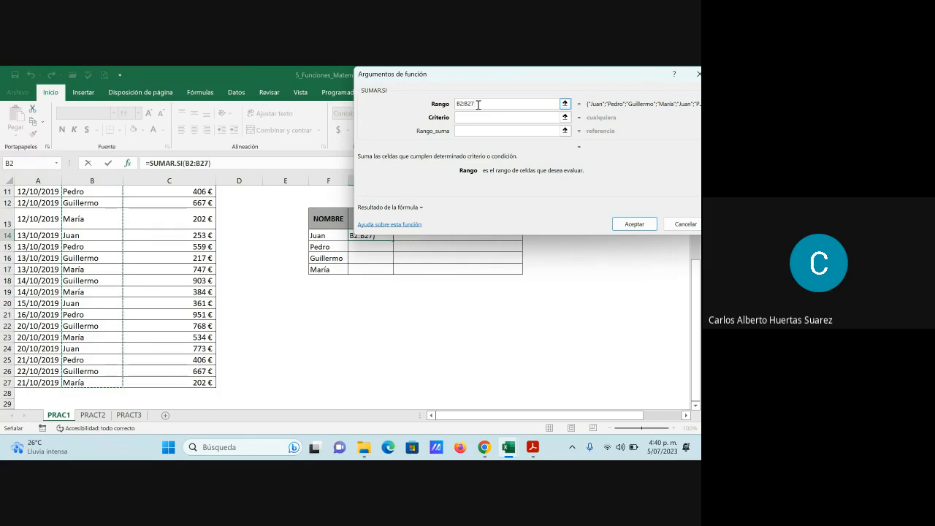
{"action": "key", "text": "F4"}
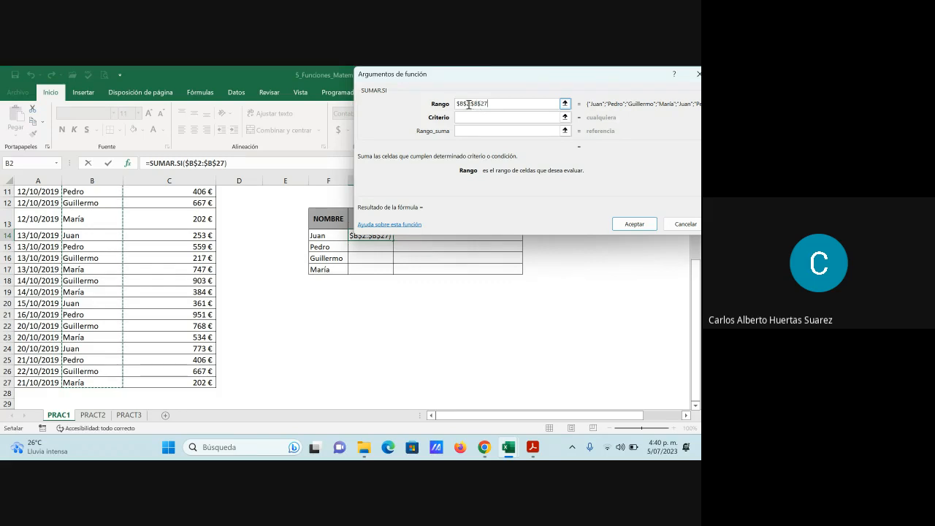
Complete SUMAR.SI with Criterio F14 and Rango_suma $C$2:$C$27, and fill the formula down from G14 to G17
{"action": "left_click", "coordinate": [469, 119]}
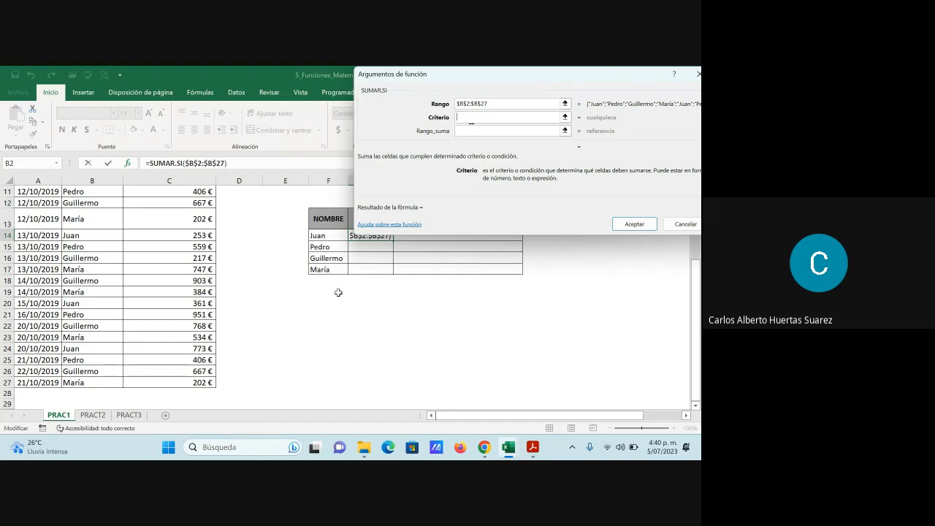
{"action": "left_click", "coordinate": [323, 236]}
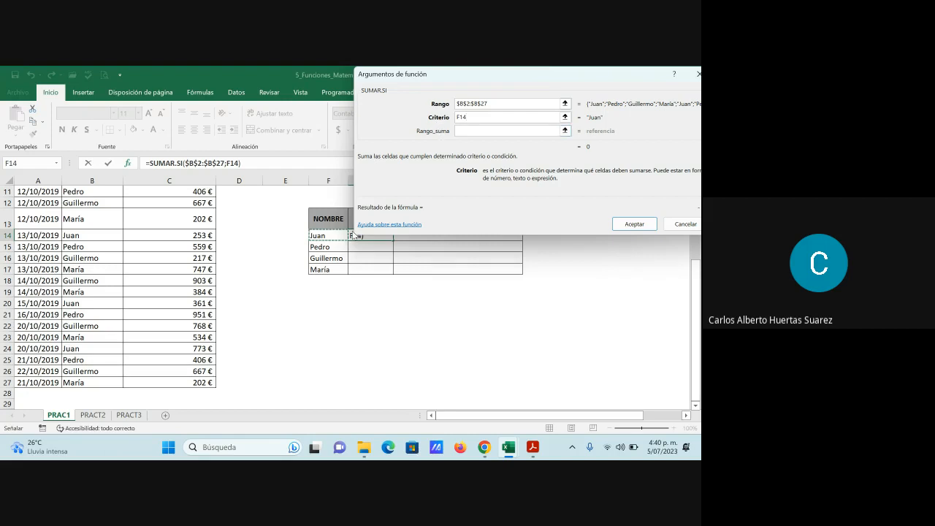
{"action": "left_click", "coordinate": [468, 130]}
{"action": "scroll", "coordinate": [274, 307], "scroll_direction": "up", "scroll_amount": 3}
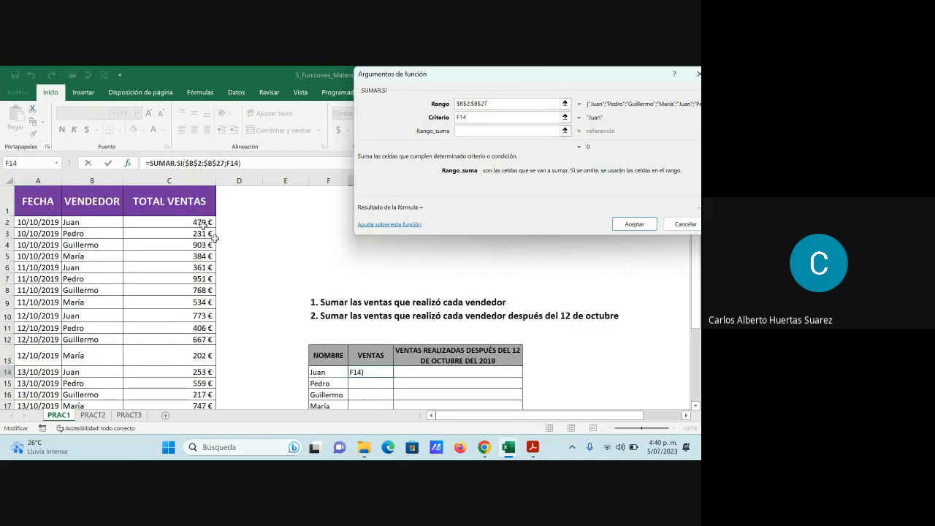
{"action": "left_click_drag", "start_coordinate": [208, 222], "coordinate": [203, 384]}
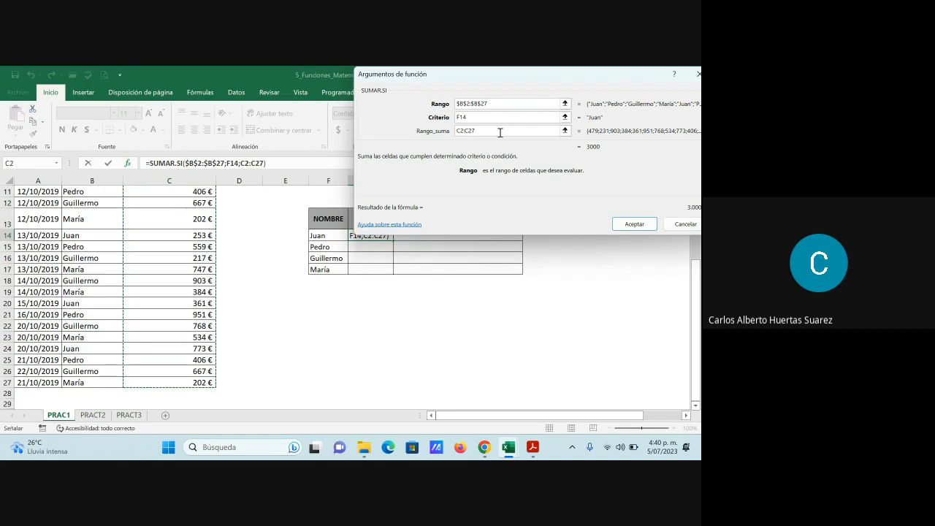
{"action": "key", "text": "F4"}
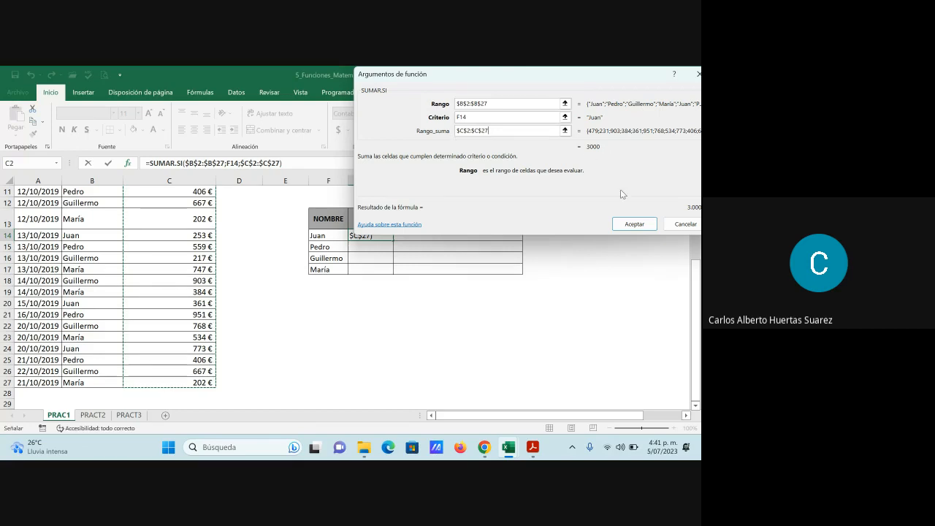
{"action": "left_click", "coordinate": [634, 223]}
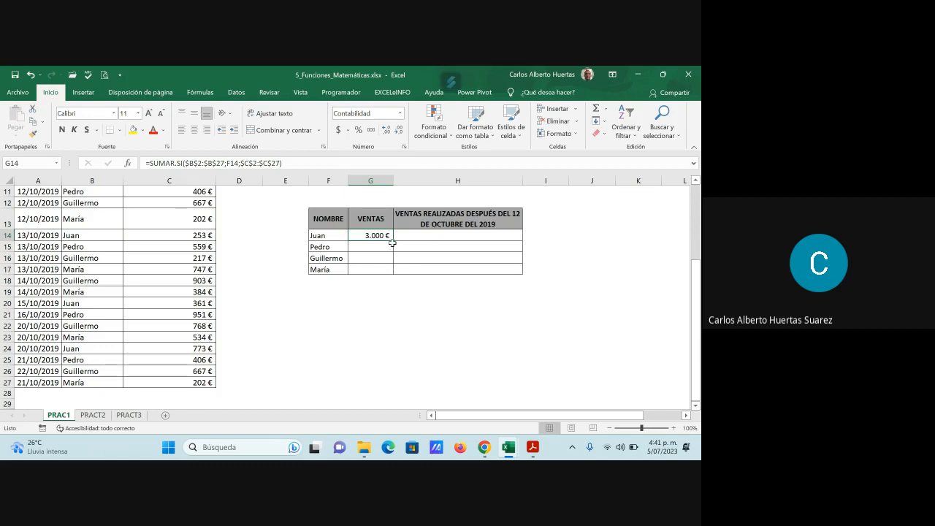
{"action": "left_click_drag", "start_coordinate": [393, 241], "coordinate": [392, 275]}
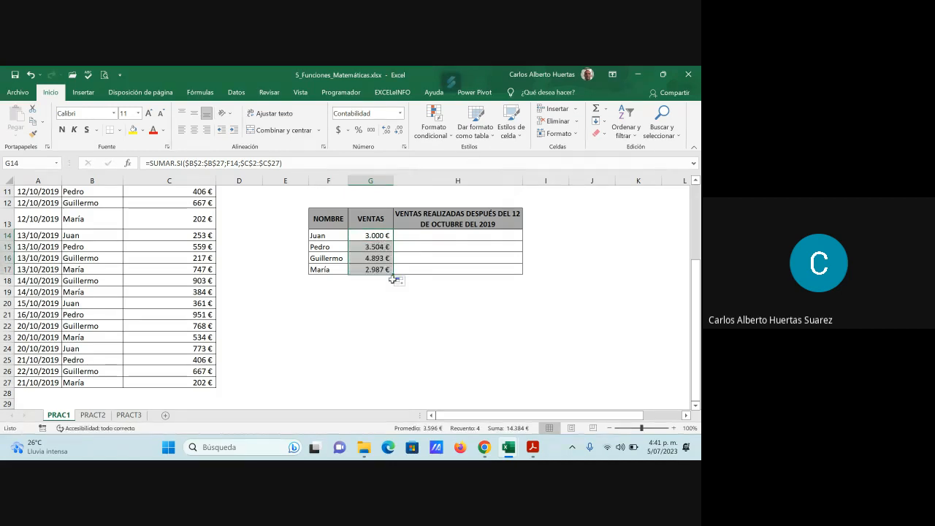
Examine the cell references used by the SUMAR.SI formulas in G14, G15 and G16 of the VENTAS column
{"action": "left_click", "coordinate": [376, 236]}
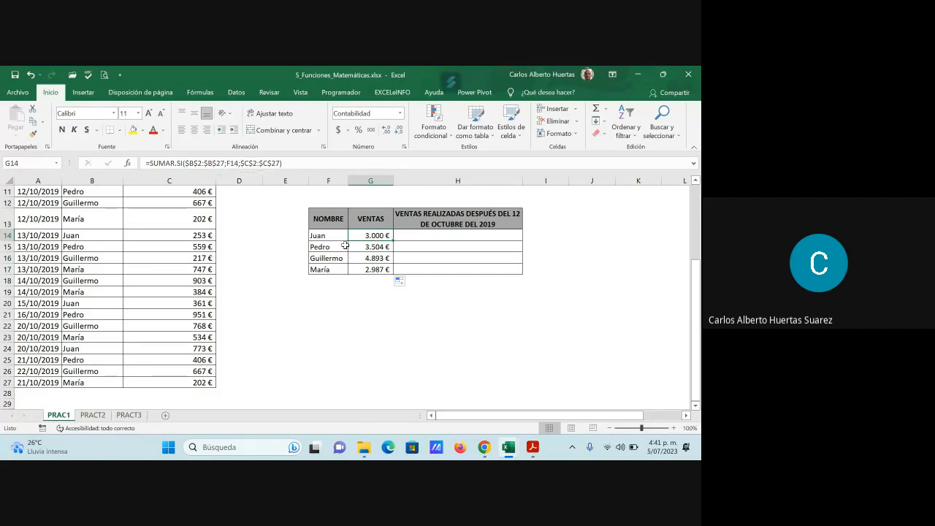
{"action": "left_click", "coordinate": [249, 164]}
{"action": "key", "text": "F2"}
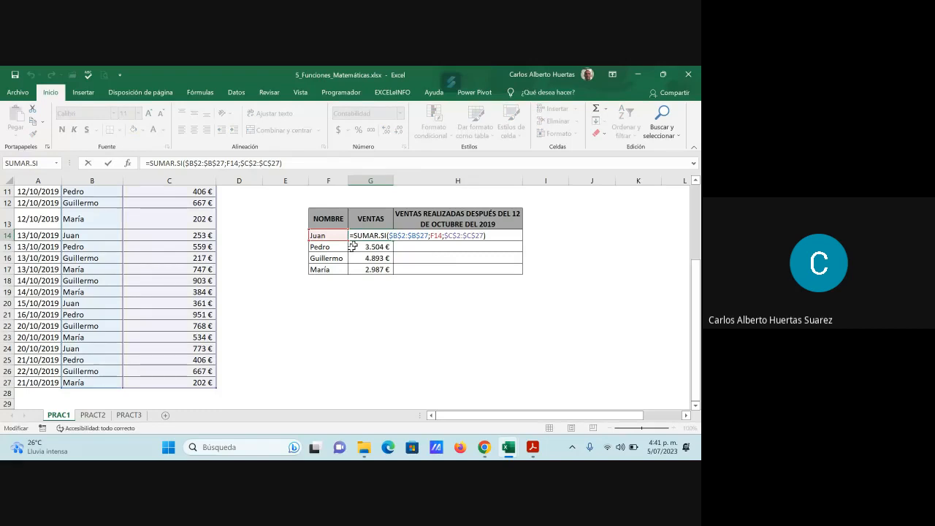
{"action": "key", "text": "Return"}
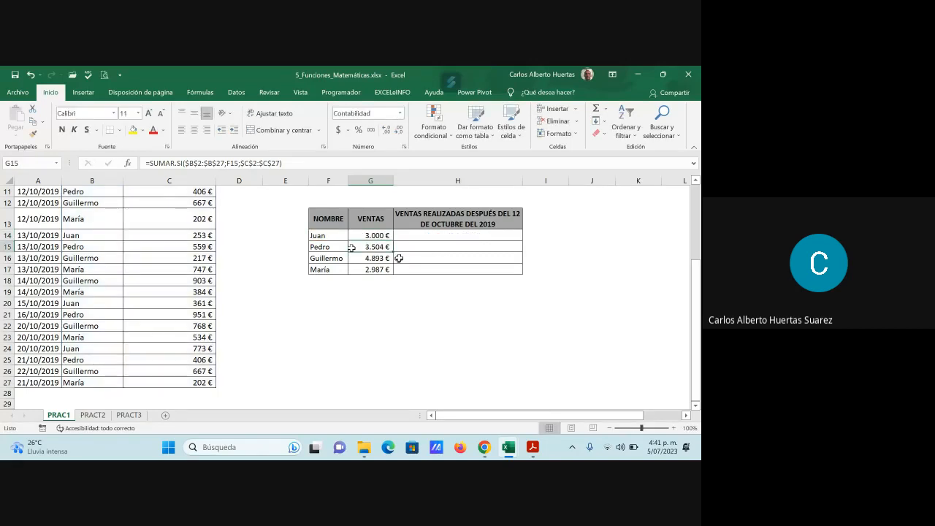
{"action": "key", "text": "F2"}
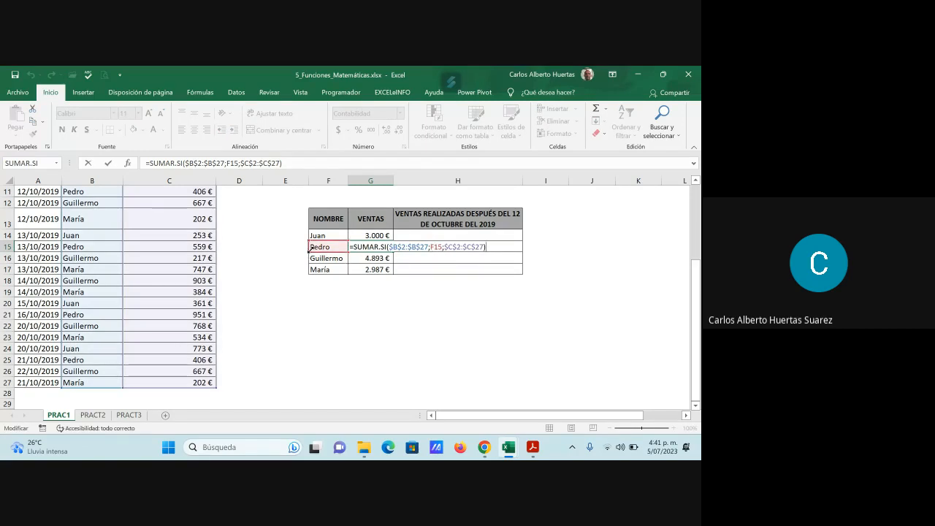
{"action": "key", "text": "Return"}
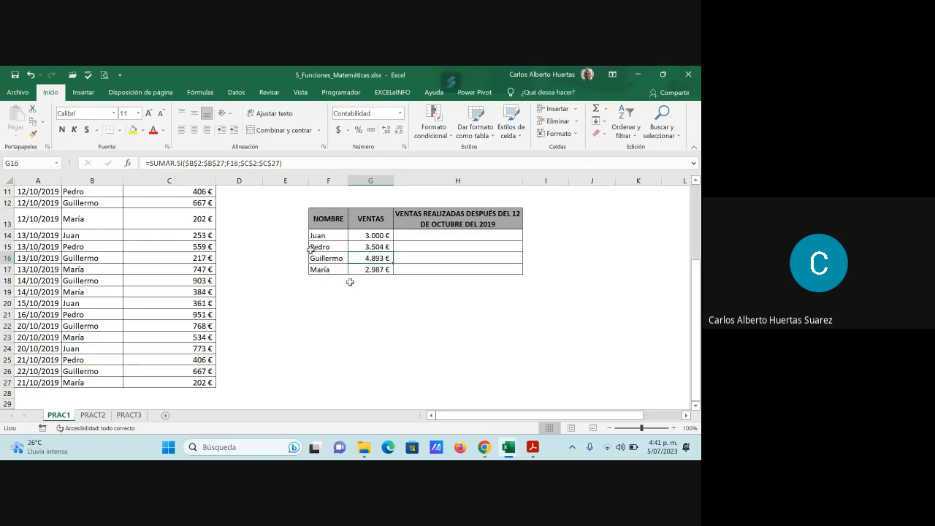
{"action": "key", "text": "F2"}
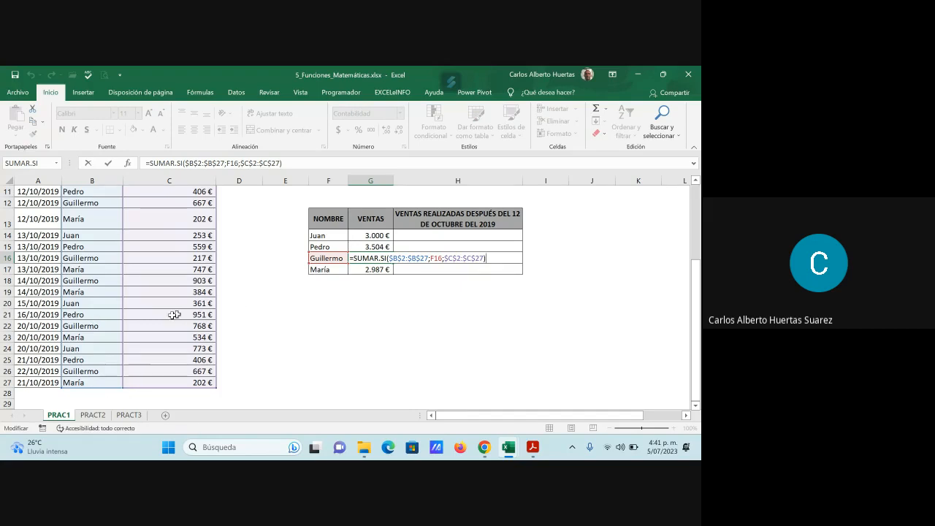
{"action": "key", "text": "Return"}
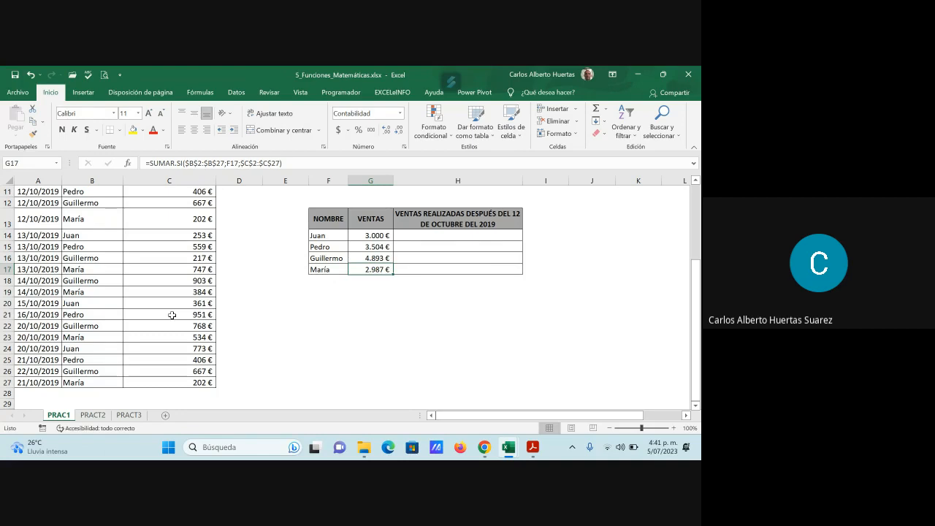
Examine the cell references used by the SUMAR.SI formula in G17
{"action": "key", "text": "F2"}
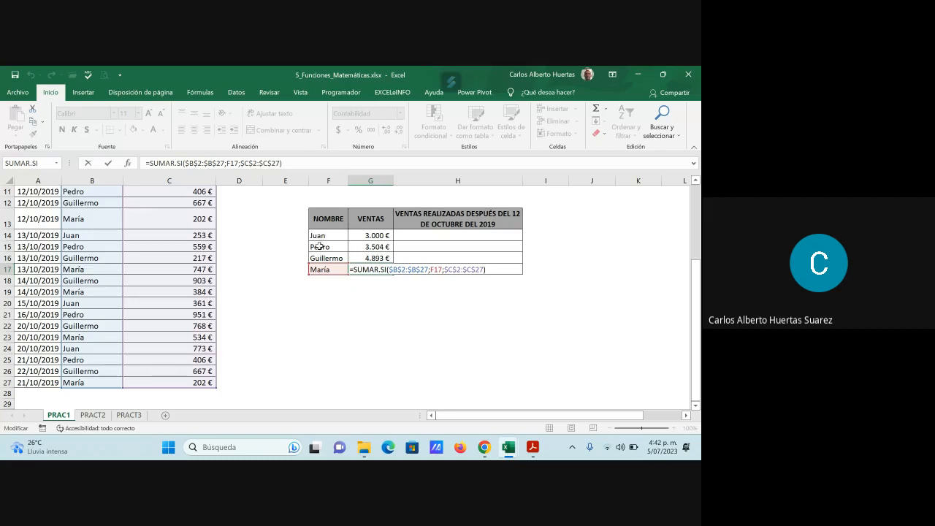
{"action": "key", "text": "Return"}
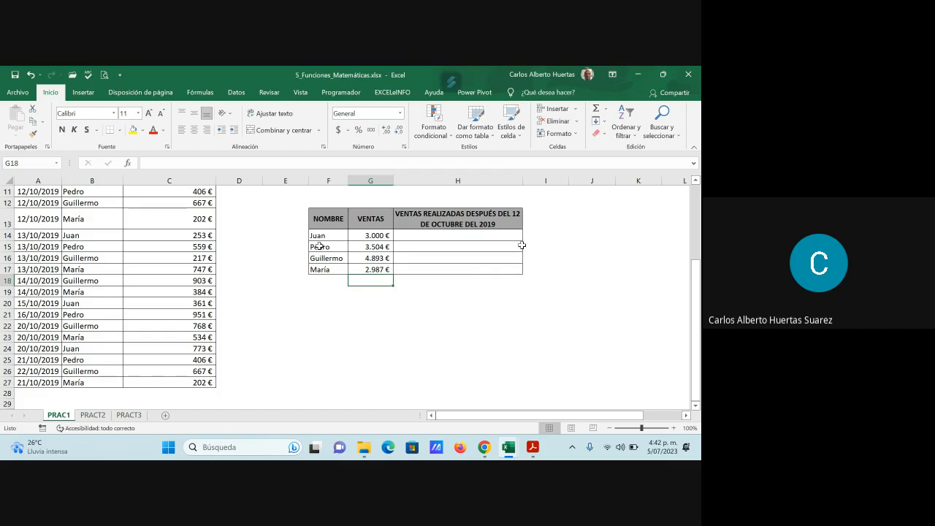
Switch to the Google Meet call, review the participant list, and return to the 5_Funciones_Matemáticas.xlsx workbook in Excel
{"action": "mouse_move", "coordinate": [484, 447]}
{"action": "left_click", "coordinate": [406, 387]}
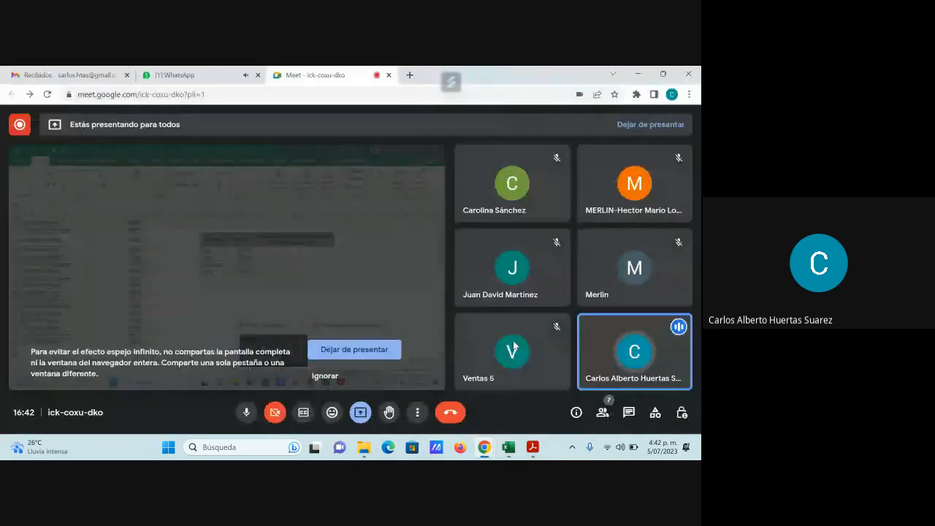
{"action": "left_click", "coordinate": [602, 413]}
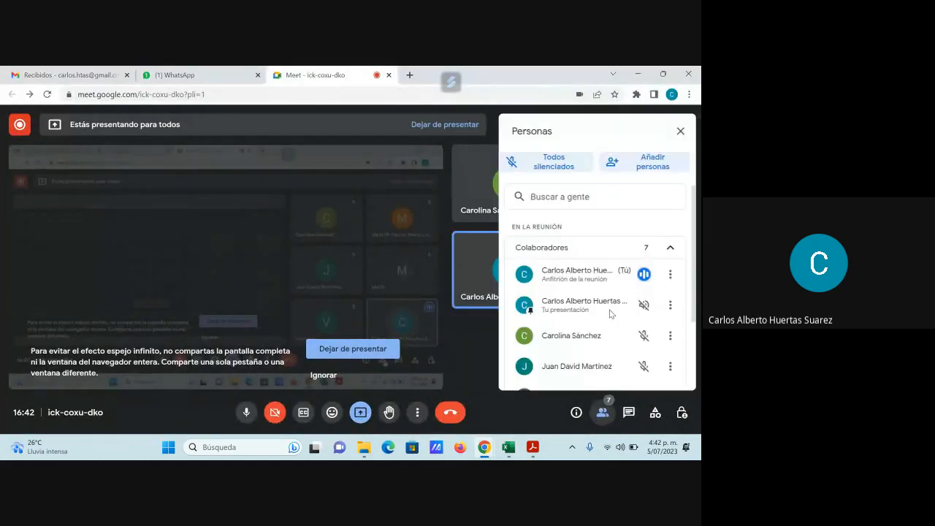
{"action": "scroll", "coordinate": [612, 346], "scroll_direction": "down", "scroll_amount": 3}
{"action": "scroll", "coordinate": [612, 346], "scroll_direction": "up", "scroll_amount": 3}
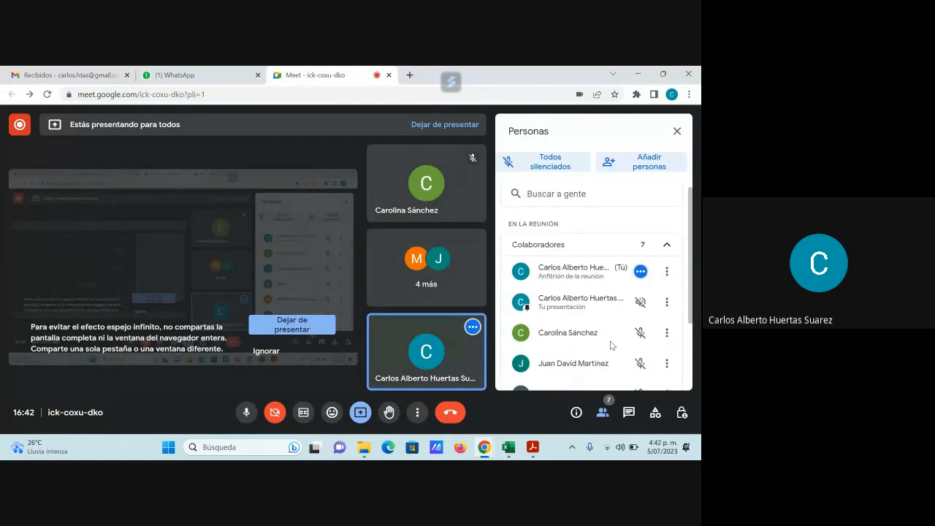
{"action": "left_click", "coordinate": [677, 130]}
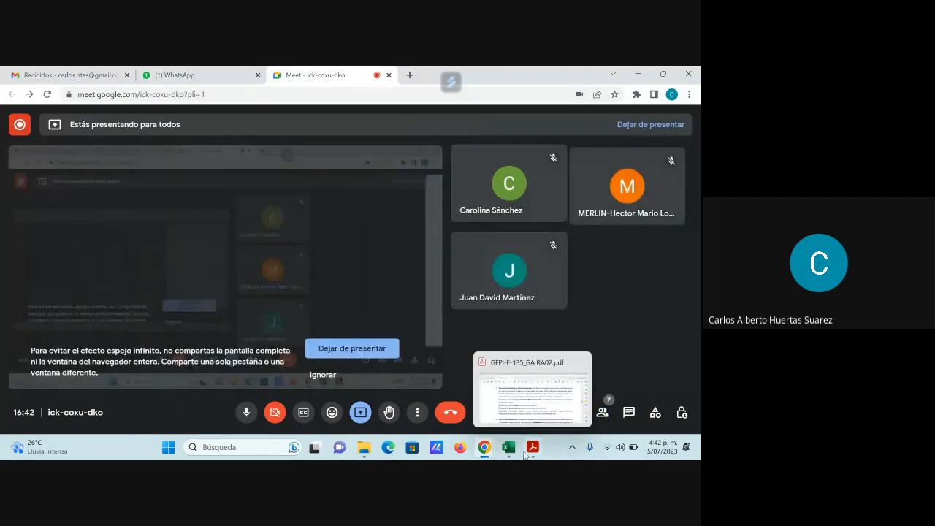
{"action": "mouse_move", "coordinate": [509, 447]}
{"action": "left_click", "coordinate": [558, 411]}
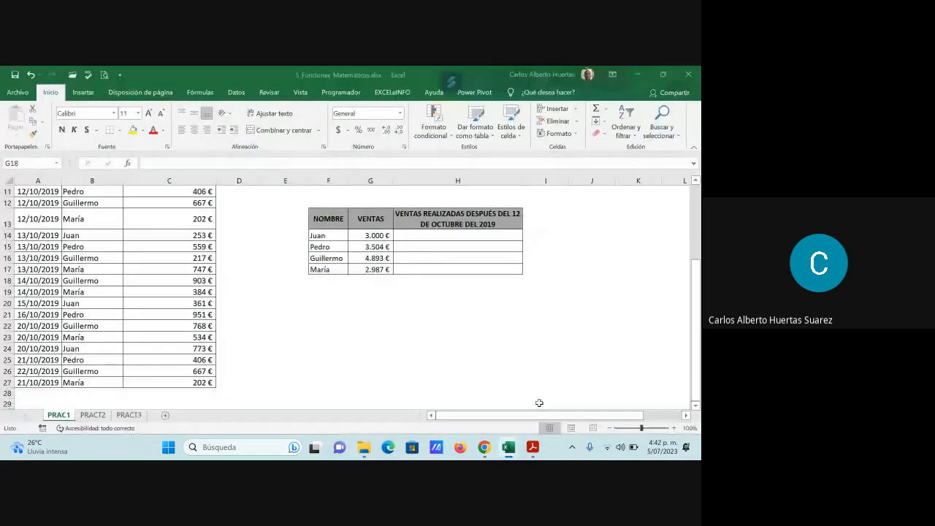
Turn on filtering for the sales table with the headers FECHA, VENDEDOR and TOTAL VENTAS
{"action": "scroll", "coordinate": [384, 303], "scroll_direction": "up", "scroll_amount": 1}
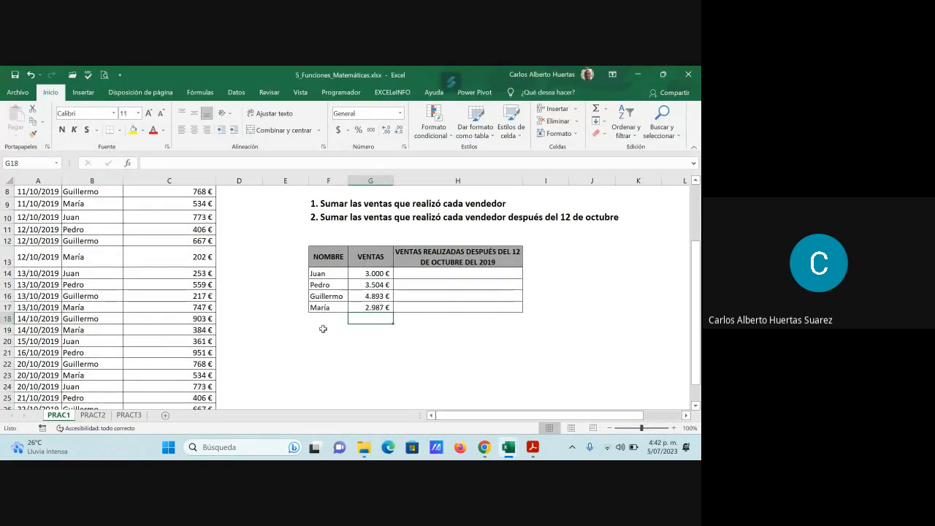
{"action": "scroll", "coordinate": [311, 370], "scroll_direction": "up", "scroll_amount": 3}
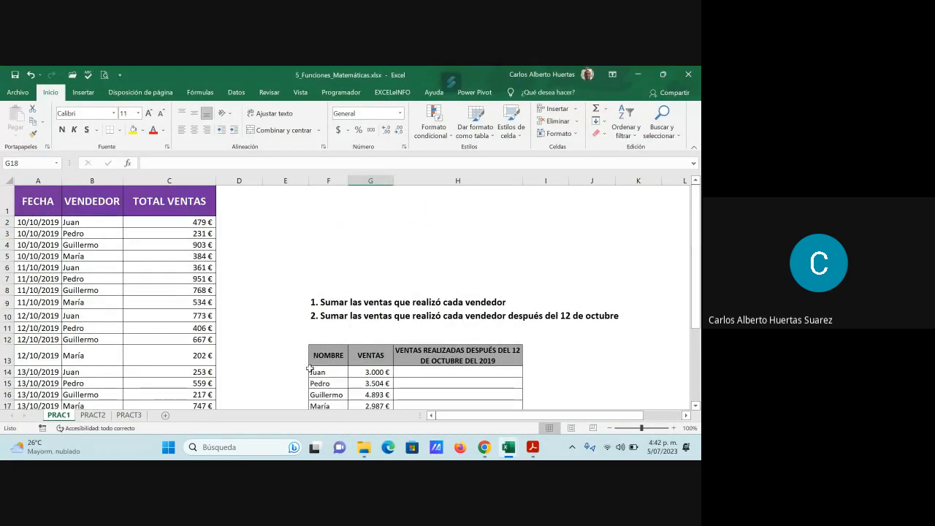
{"action": "left_click", "coordinate": [38, 209]}
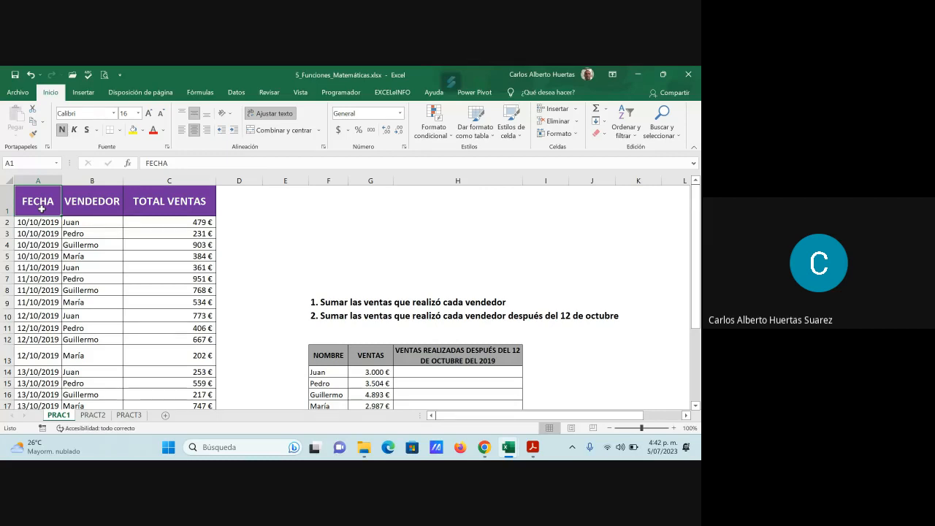
{"action": "left_click", "coordinate": [236, 92]}
{"action": "left_click", "coordinate": [368, 119]}
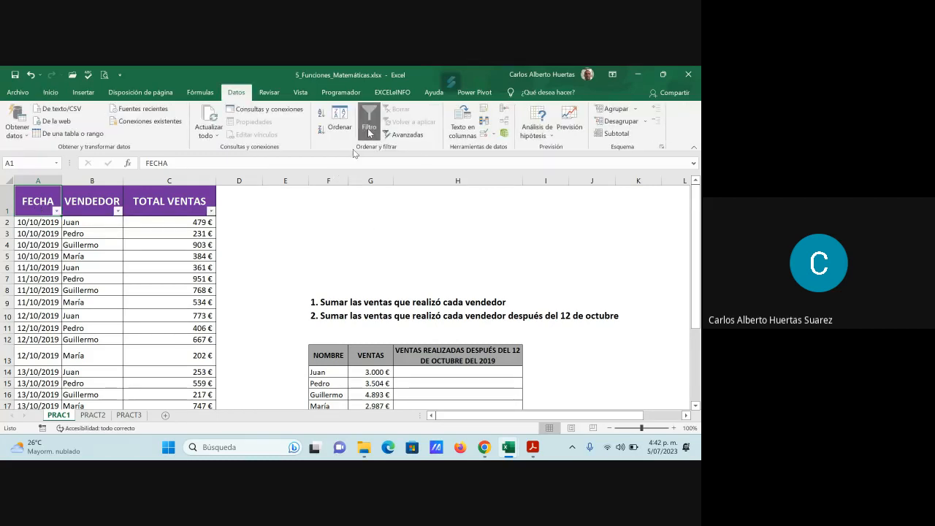
Filter VENDEDOR to only the seller listed in F17 and select the visible TOTAL VENTAS amounts to check their sum against G17
{"action": "left_click", "coordinate": [117, 211]}
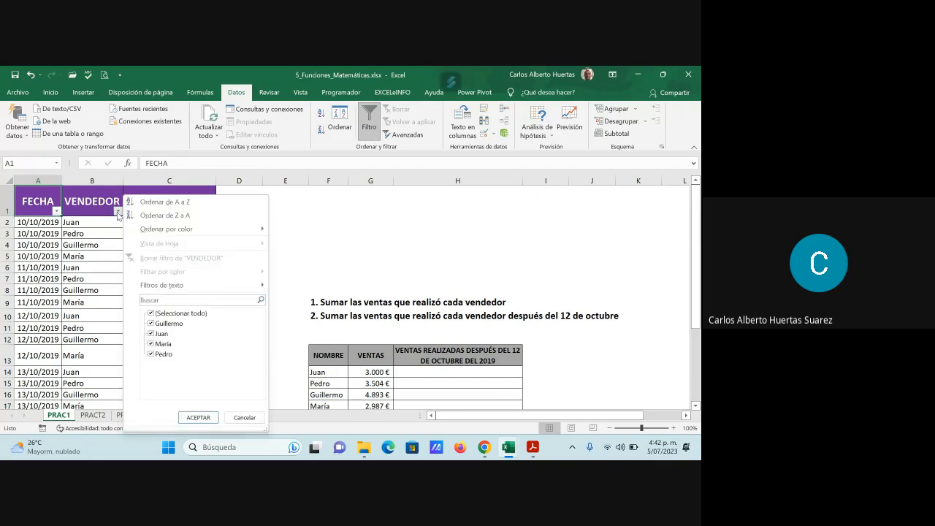
{"action": "left_click", "coordinate": [166, 314]}
{"action": "left_click", "coordinate": [163, 343]}
{"action": "left_click", "coordinate": [198, 417]}
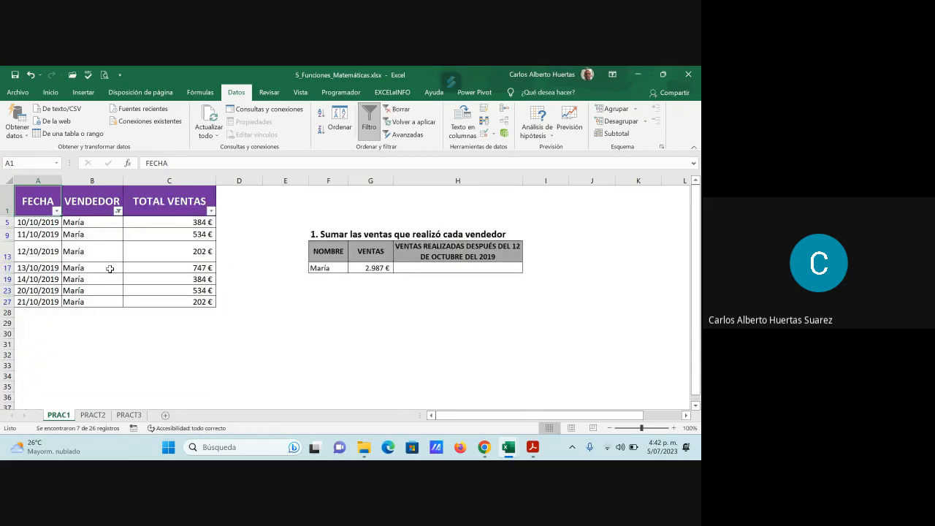
{"action": "left_click", "coordinate": [203, 222]}
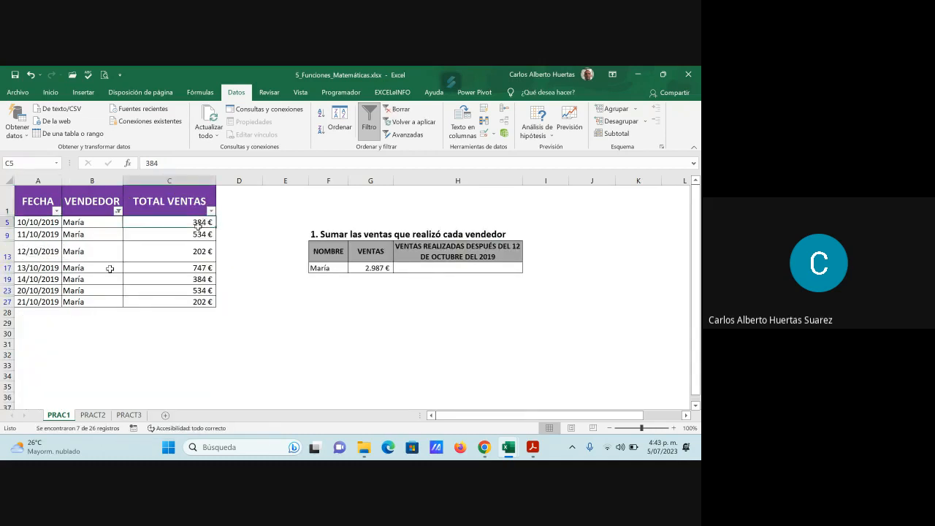
{"action": "left_click_drag", "start_coordinate": [198, 225], "coordinate": [193, 296]}
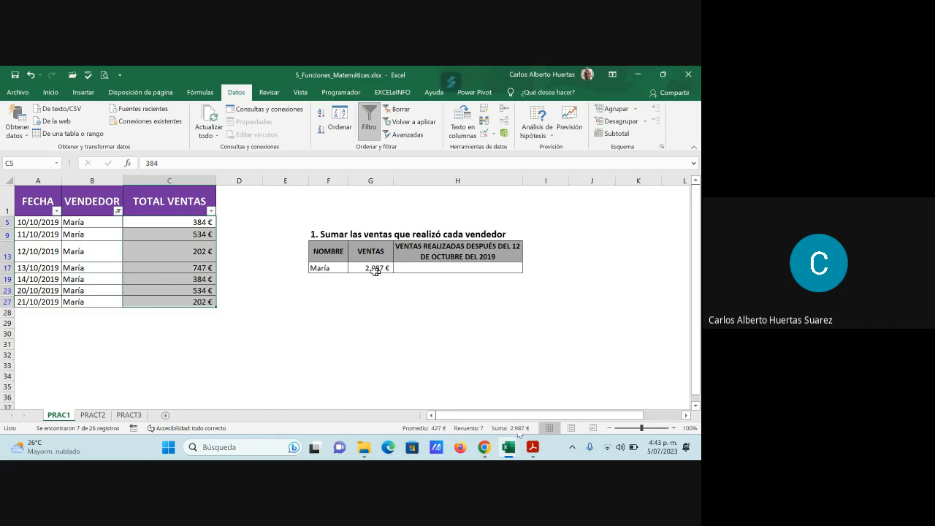
Change the VENDEDOR filter to only the seller listed in F15 and select the visible TOTAL VENTAS amounts to check their sum against G15
{"action": "left_click", "coordinate": [117, 211]}
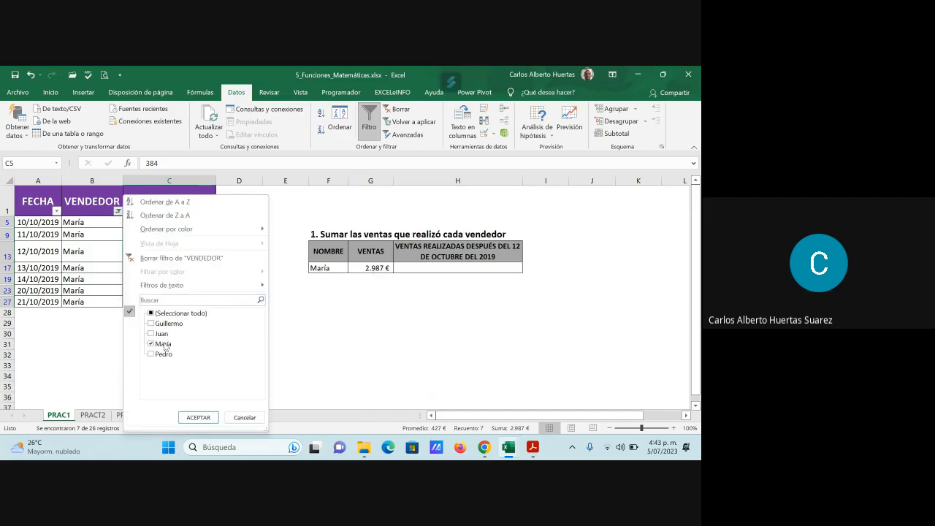
{"action": "left_click", "coordinate": [163, 344]}
{"action": "left_click", "coordinate": [162, 354]}
{"action": "left_click", "coordinate": [198, 417]}
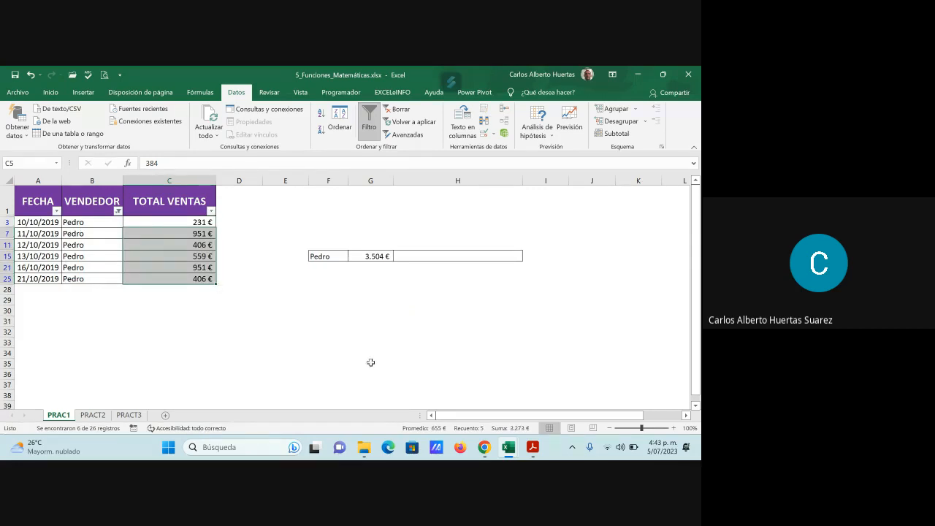
{"action": "left_click", "coordinate": [352, 341]}
{"action": "left_click", "coordinate": [196, 222]}
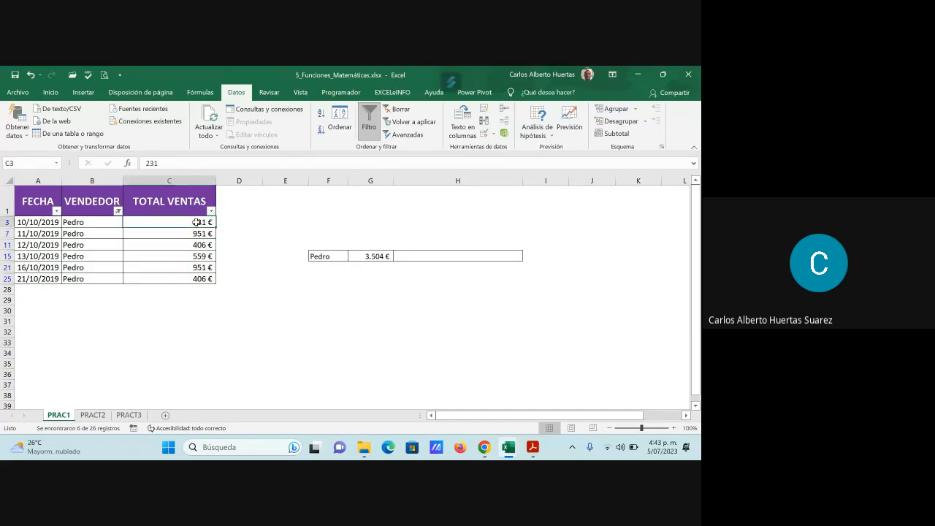
{"action": "left_click_drag", "start_coordinate": [196, 222], "coordinate": [194, 276]}
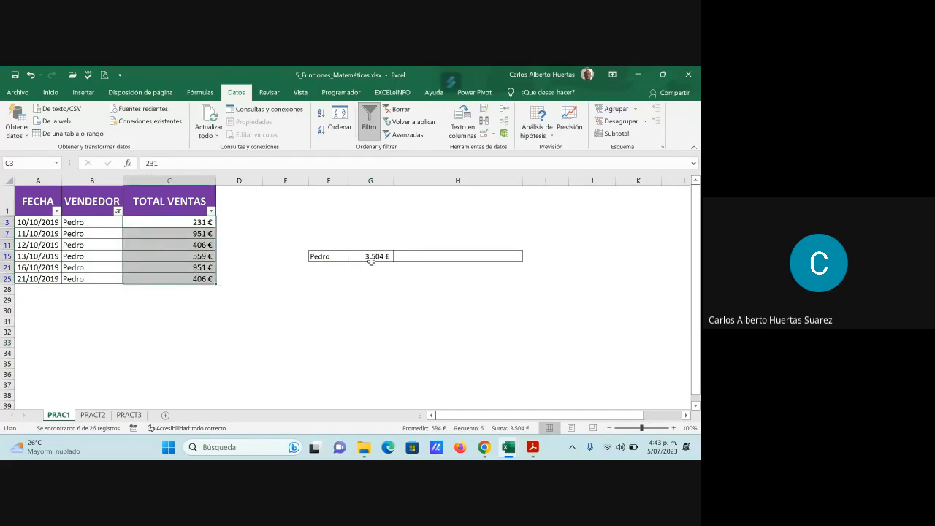
{"action": "left_click", "coordinate": [374, 300]}
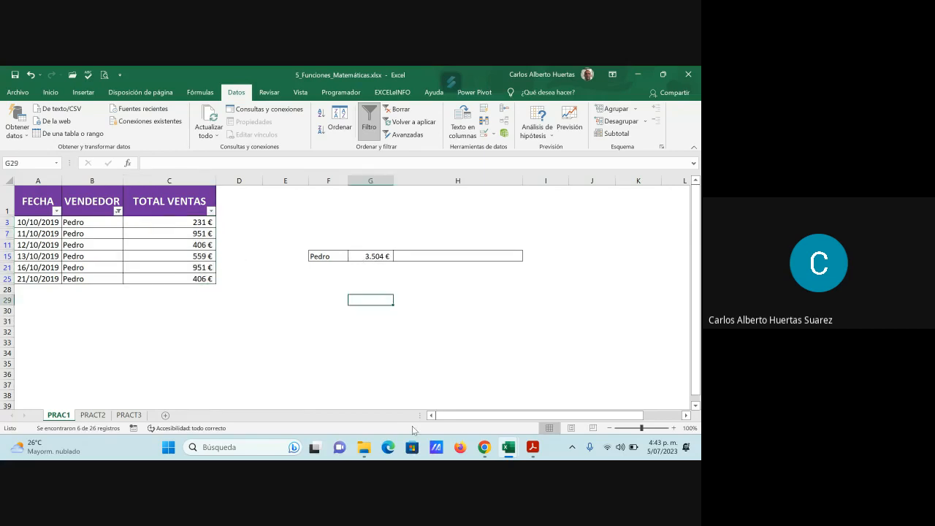
Switch to the Google Meet call, admit the waiting participant, check the participant list, and return to the Excel workbook
{"action": "left_click", "coordinate": [484, 447]}
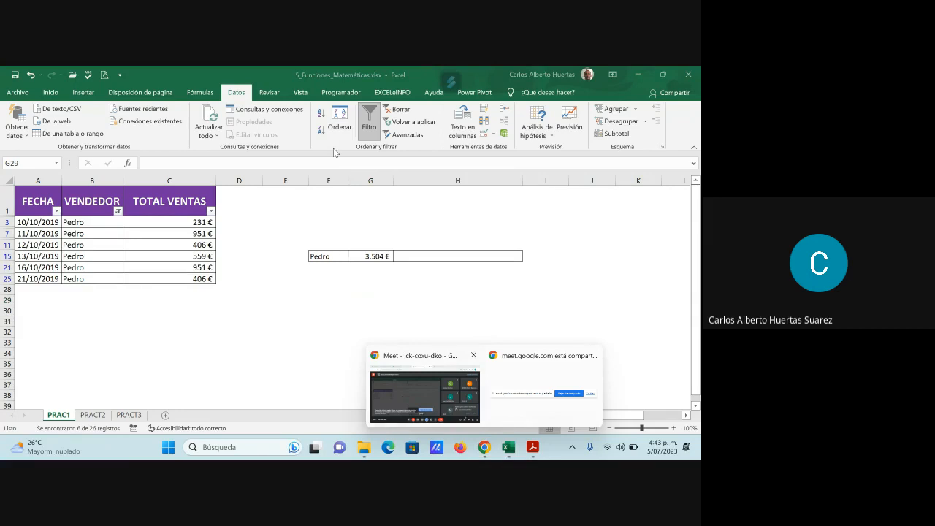
{"action": "left_click", "coordinate": [425, 406]}
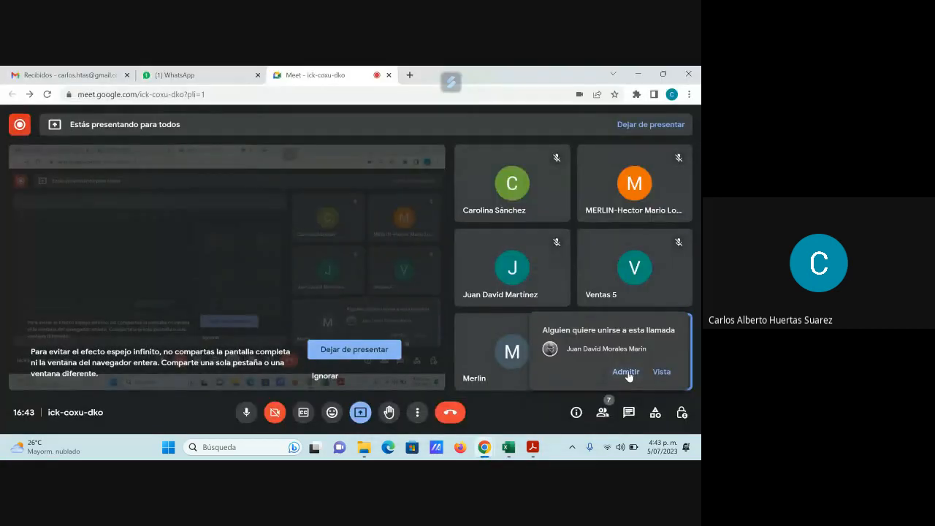
{"action": "left_click", "coordinate": [626, 371]}
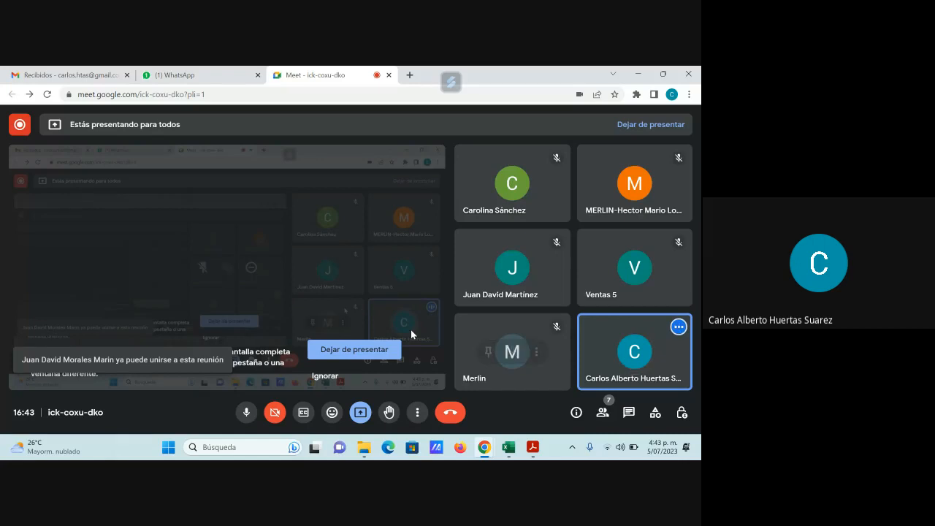
{"action": "left_click", "coordinate": [603, 414]}
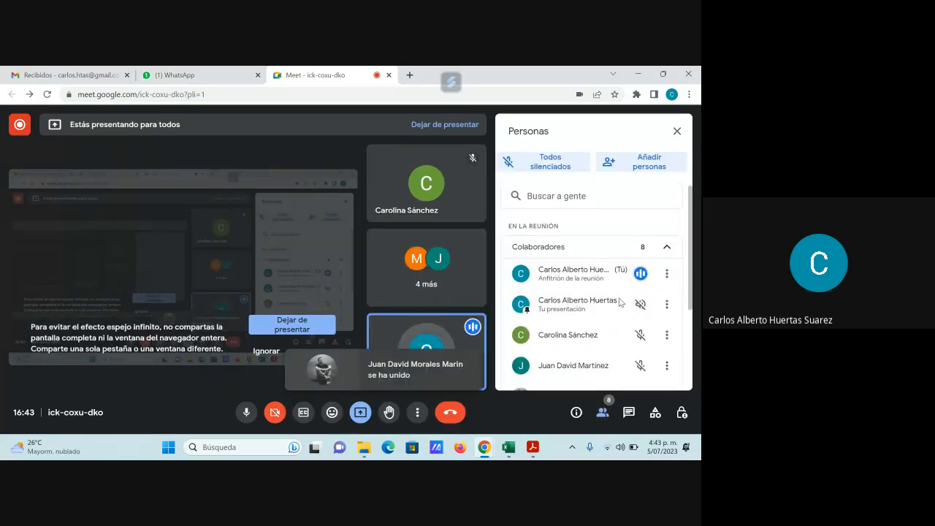
{"action": "scroll", "coordinate": [619, 302], "scroll_direction": "down", "scroll_amount": 3}
{"action": "scroll", "coordinate": [618, 303], "scroll_direction": "up", "scroll_amount": 3}
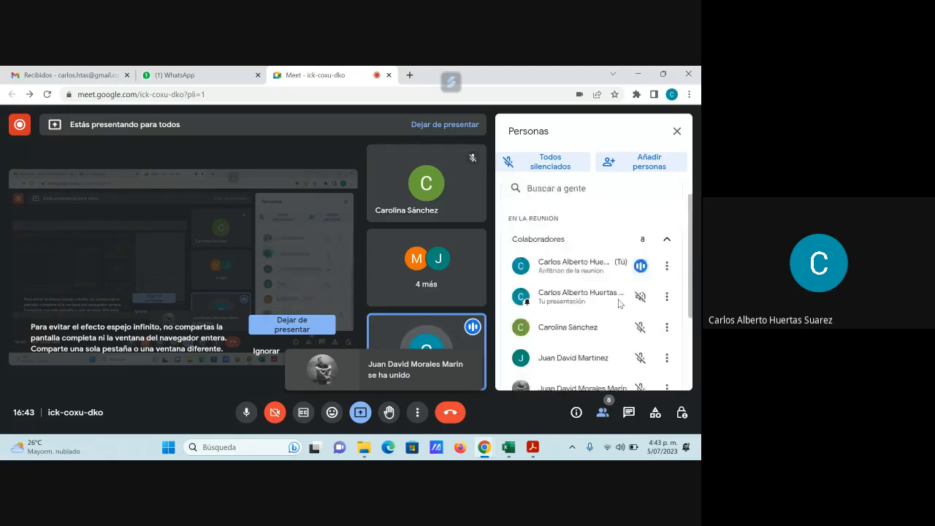
{"action": "left_click", "coordinate": [676, 130]}
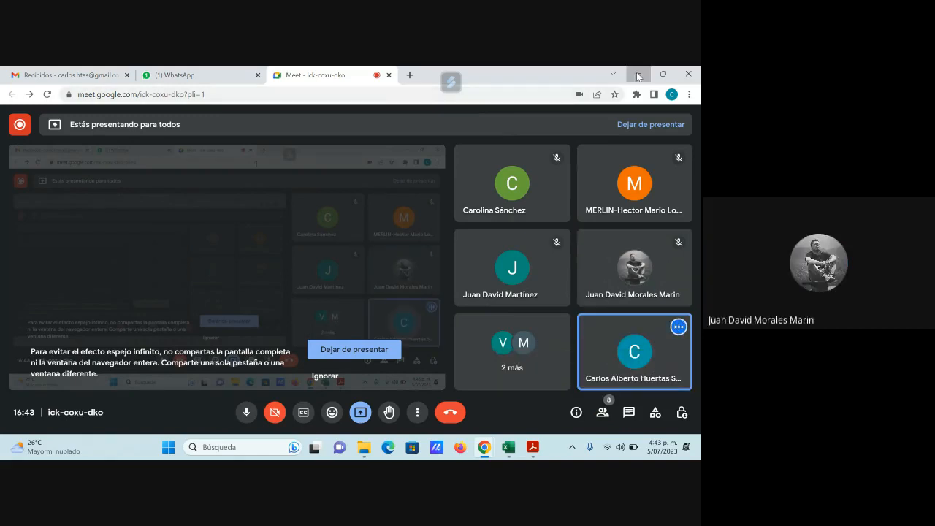
{"action": "key", "text": "alt+Tab"}
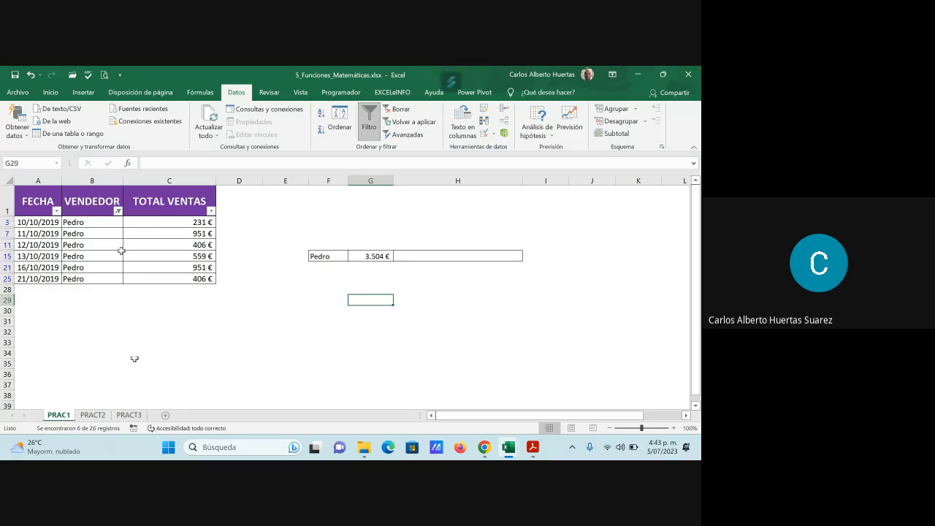
Reset the VENDEDOR filter to include all sellers in the sales table
{"action": "left_click", "coordinate": [118, 211]}
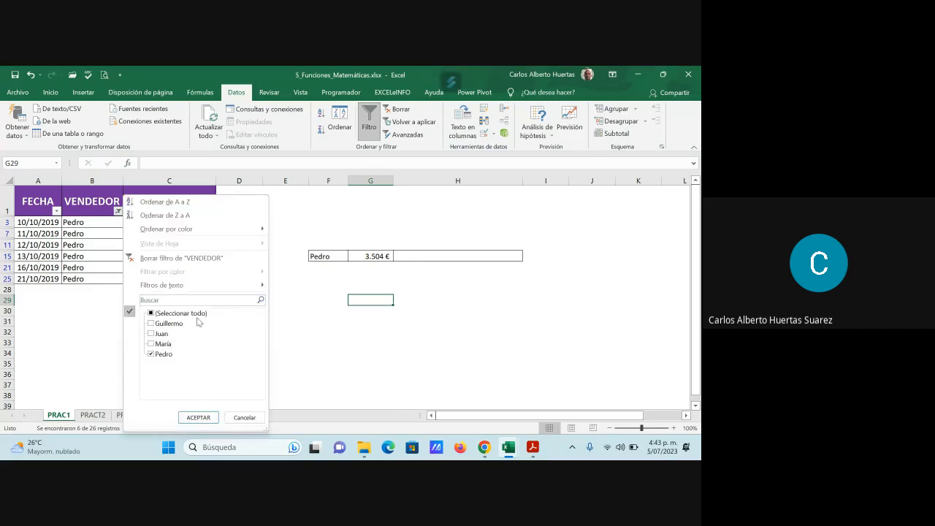
{"action": "left_click", "coordinate": [195, 313]}
{"action": "left_click", "coordinate": [198, 417]}
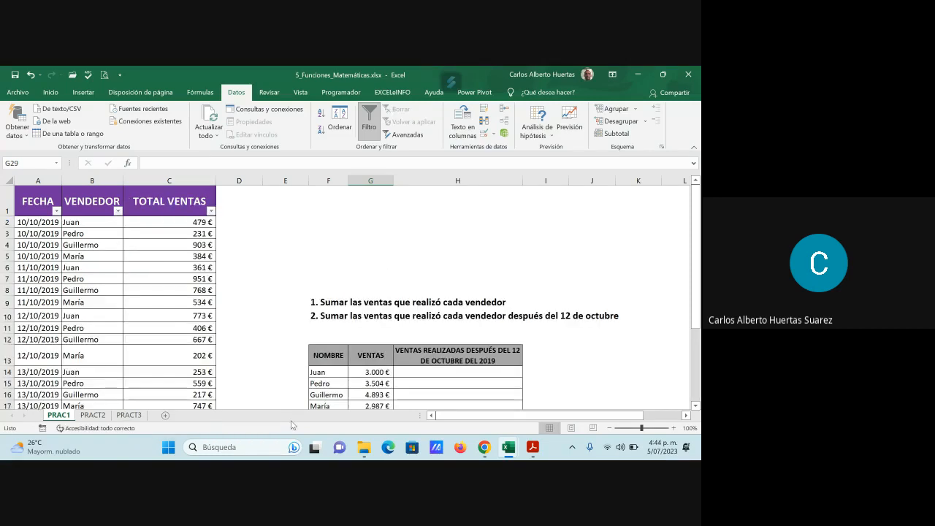
Insert the SUMAR.SI.CONJUNTO function in H14, the first seller's cell for sales made after 12 October 2019
{"action": "scroll", "coordinate": [341, 360], "scroll_direction": "down", "scroll_amount": 1}
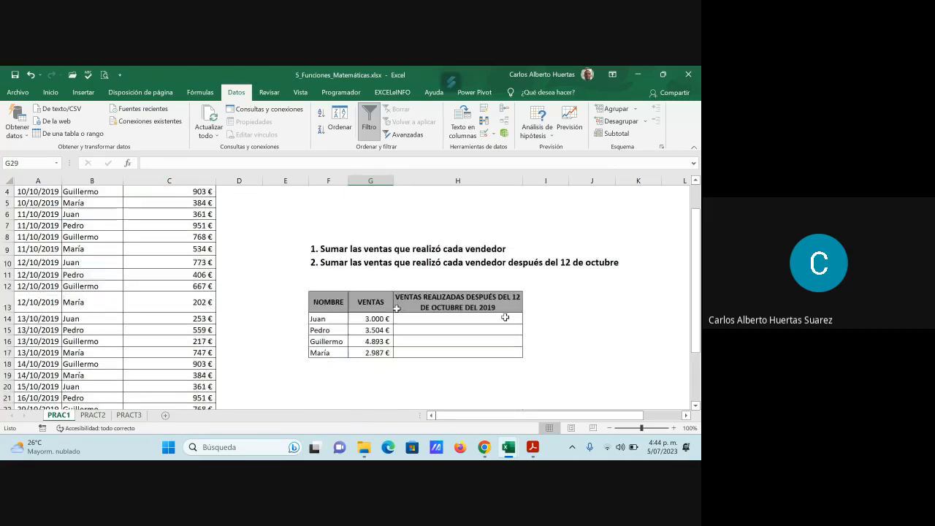
{"action": "scroll", "coordinate": [341, 360], "scroll_direction": "up", "scroll_amount": 1}
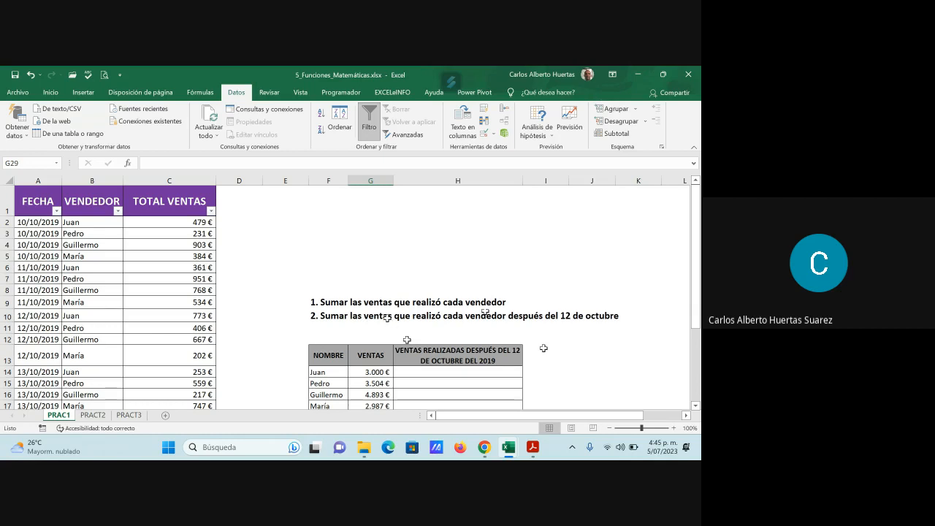
{"action": "left_click", "coordinate": [387, 317]}
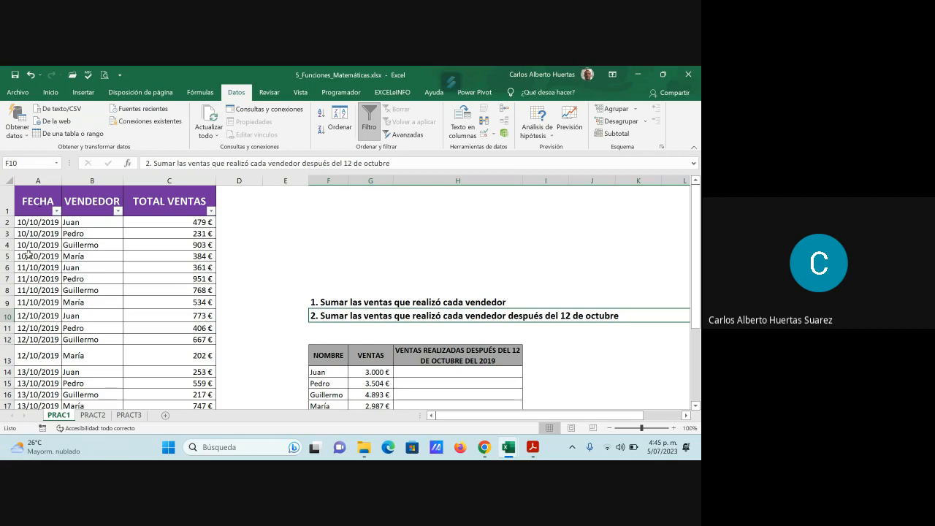
{"action": "left_click", "coordinate": [450, 374]}
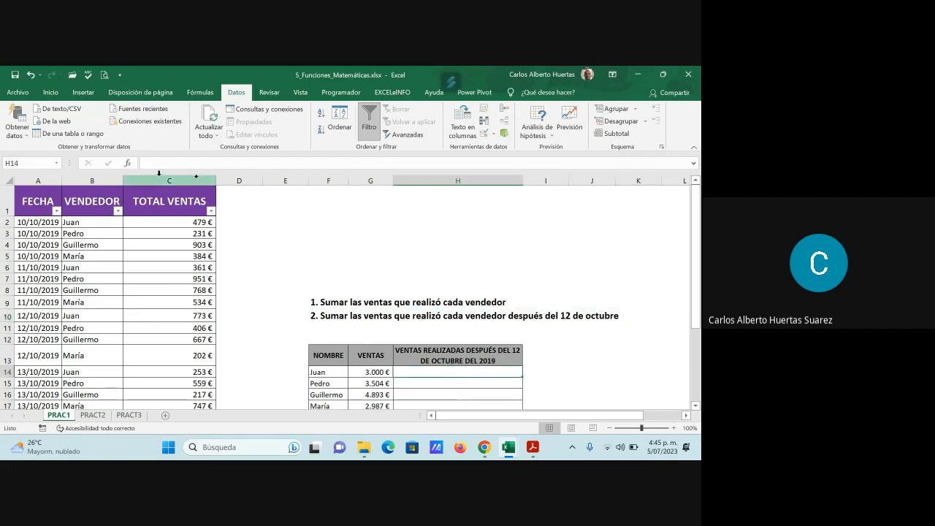
{"action": "left_click", "coordinate": [129, 164]}
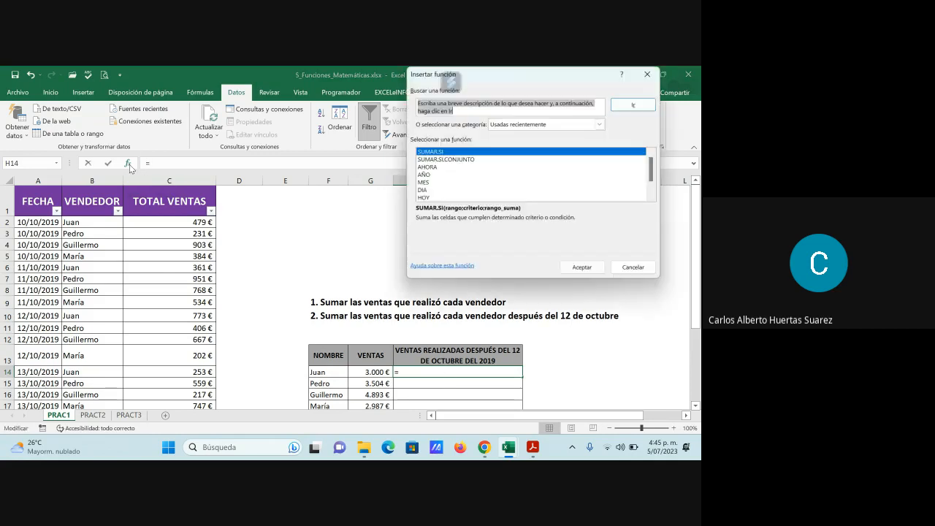
{"action": "left_click", "coordinate": [446, 160]}
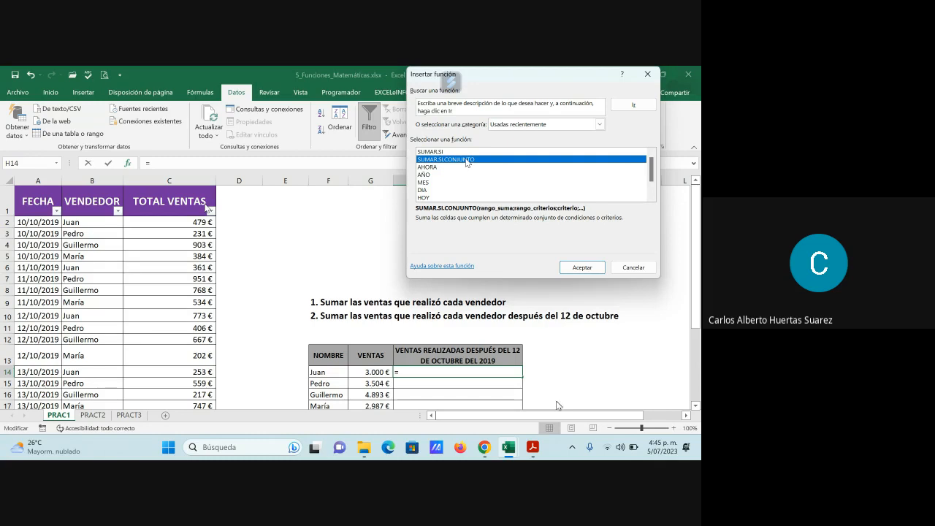
{"action": "left_click", "coordinate": [582, 268]}
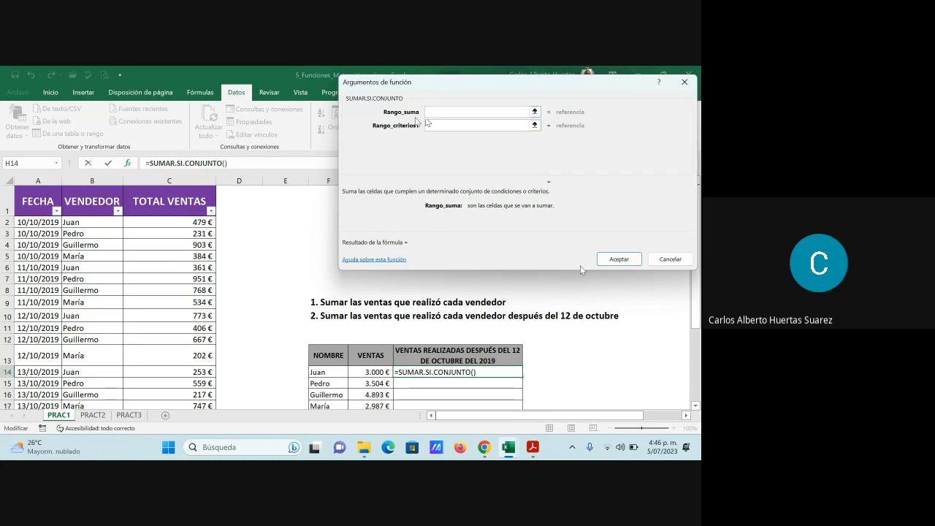
Set Rango_suma to the TOTAL VENTAS amounts as the absolute reference $C$2:$C$27
{"action": "left_click", "coordinate": [431, 125]}
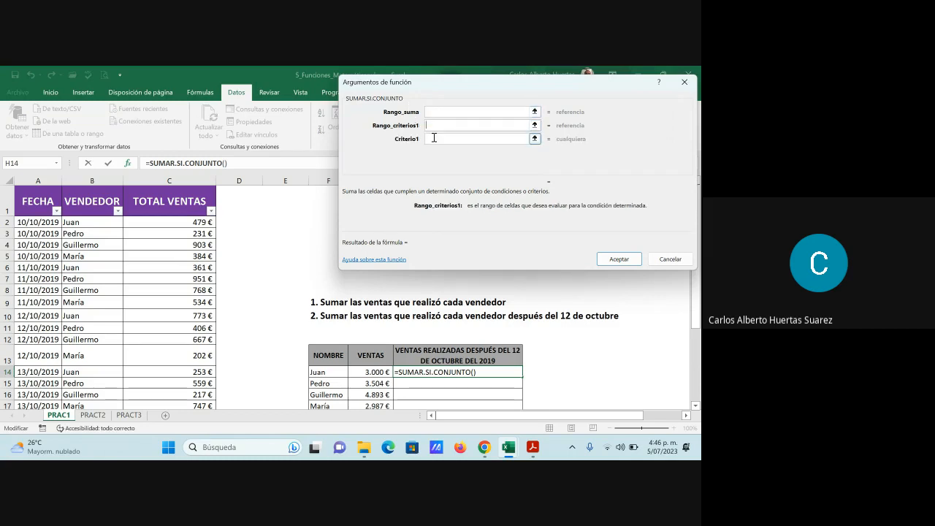
{"action": "left_click", "coordinate": [432, 139]}
{"action": "left_click", "coordinate": [431, 153]}
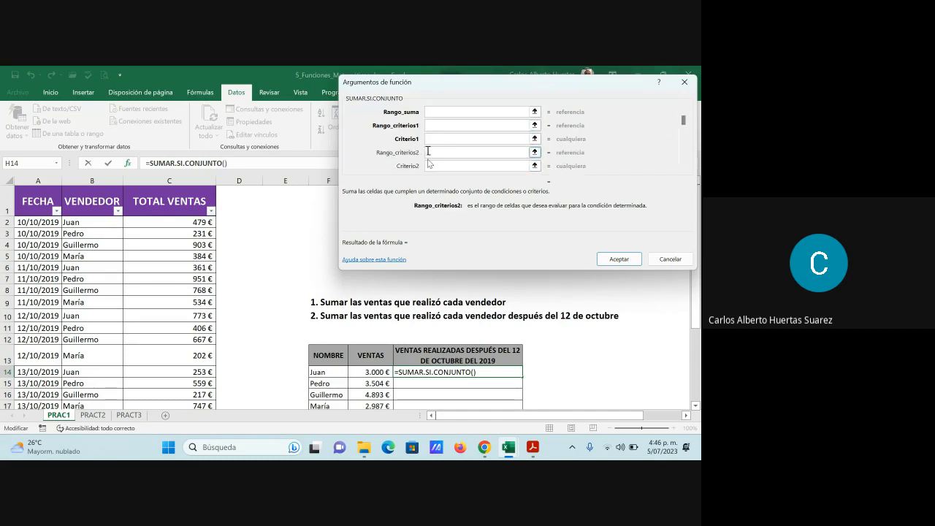
{"action": "left_click", "coordinate": [431, 112]}
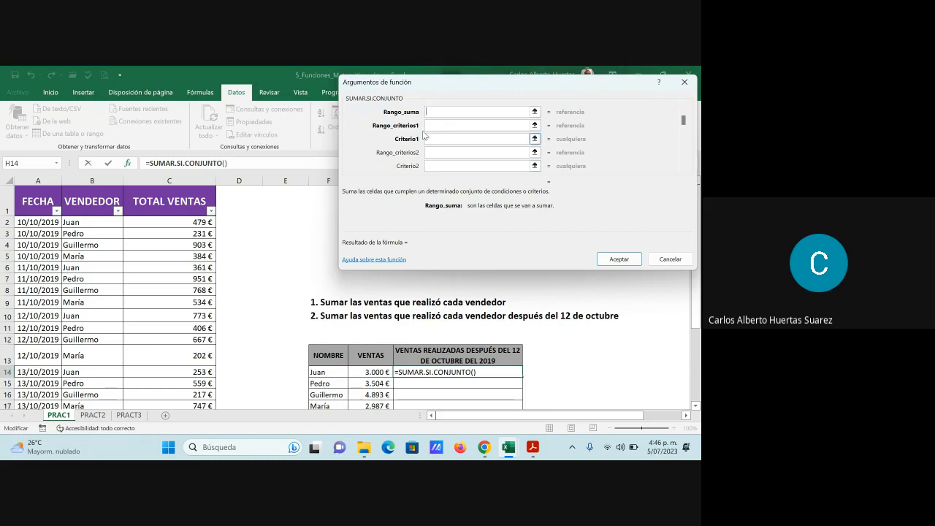
{"action": "left_click", "coordinate": [192, 223]}
{"action": "left_click_drag", "start_coordinate": [191, 223], "coordinate": [191, 382]}
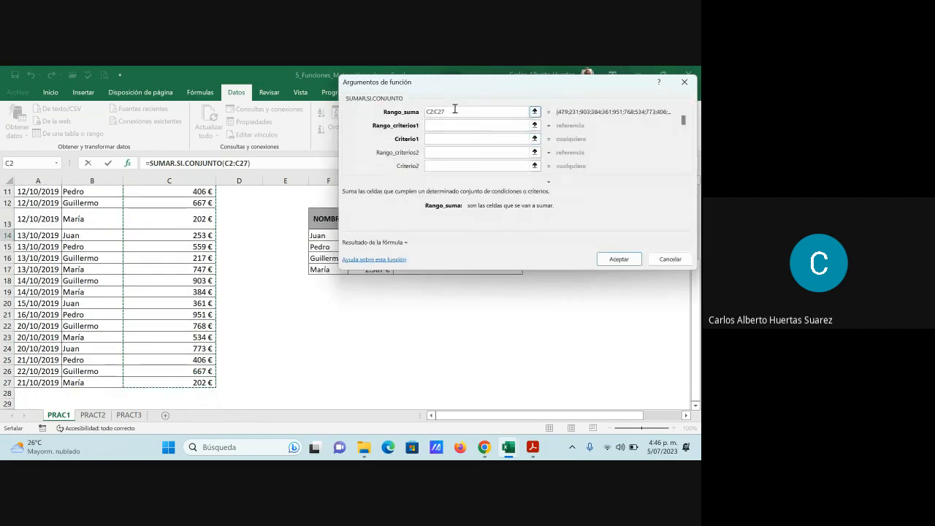
{"action": "left_click_drag", "start_coordinate": [484, 92], "coordinate": [356, 223]}
{"action": "left_click_drag", "start_coordinate": [692, 266], "coordinate": [693, 191]}
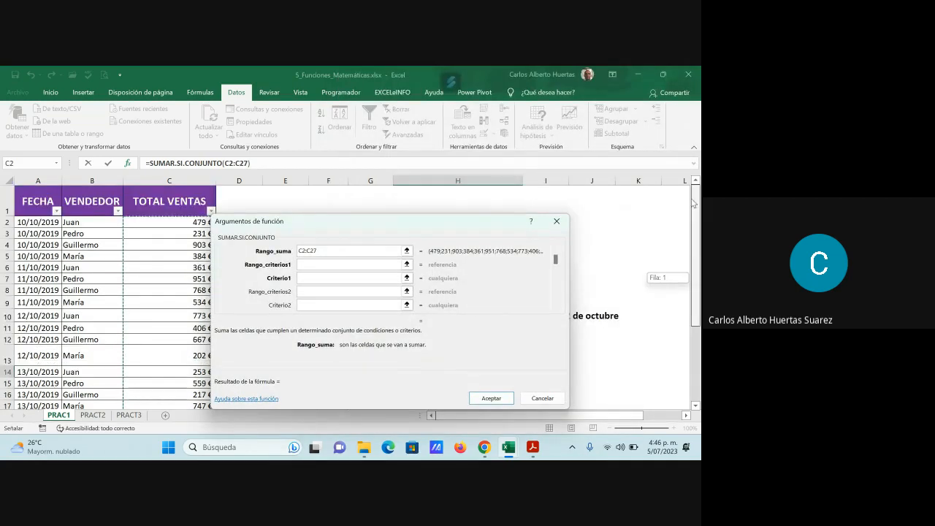
{"action": "left_click_drag", "start_coordinate": [456, 223], "coordinate": [444, 102]}
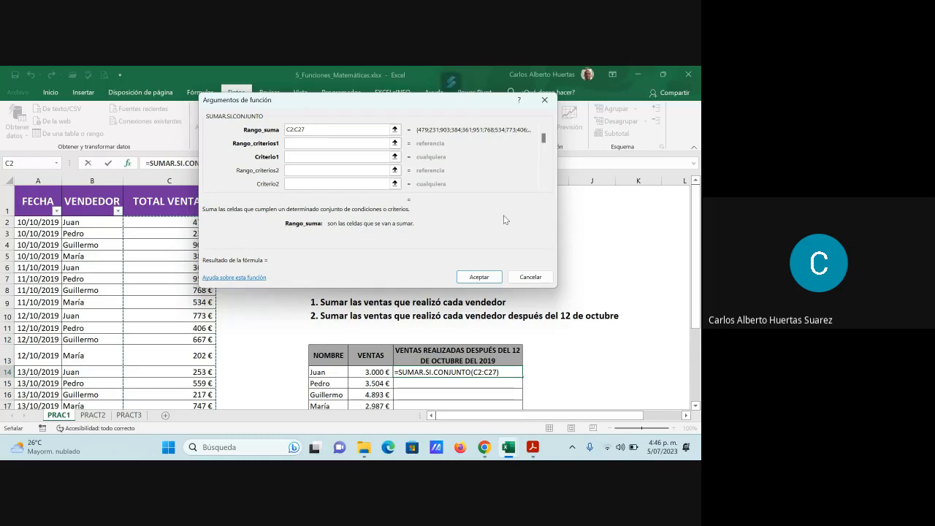
{"action": "key", "text": "F4"}
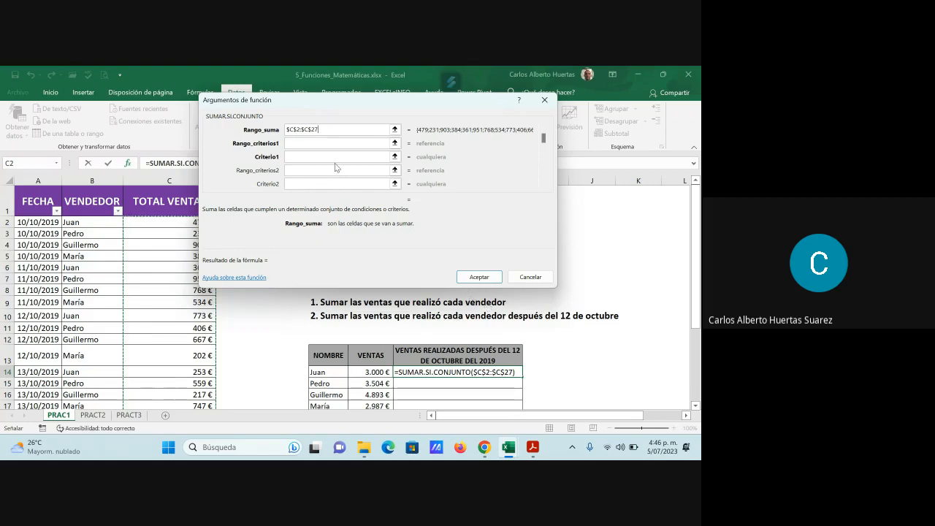
Set Rango_criterios1 to the VENDEDOR column as $B$2:$B$27 and Criterio1 to the seller name in F14
{"action": "left_click", "coordinate": [299, 144]}
{"action": "left_click_drag", "start_coordinate": [100, 222], "coordinate": [101, 384]}
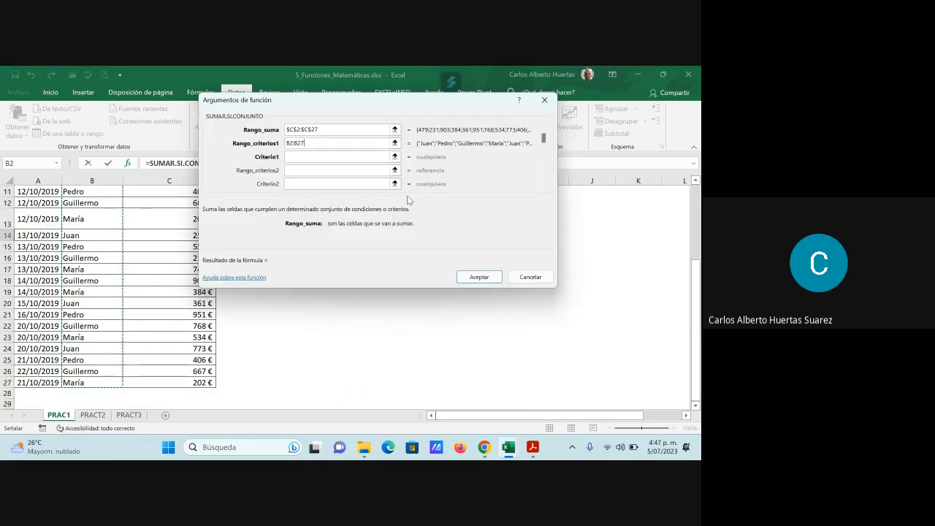
{"action": "left_click", "coordinate": [301, 156]}
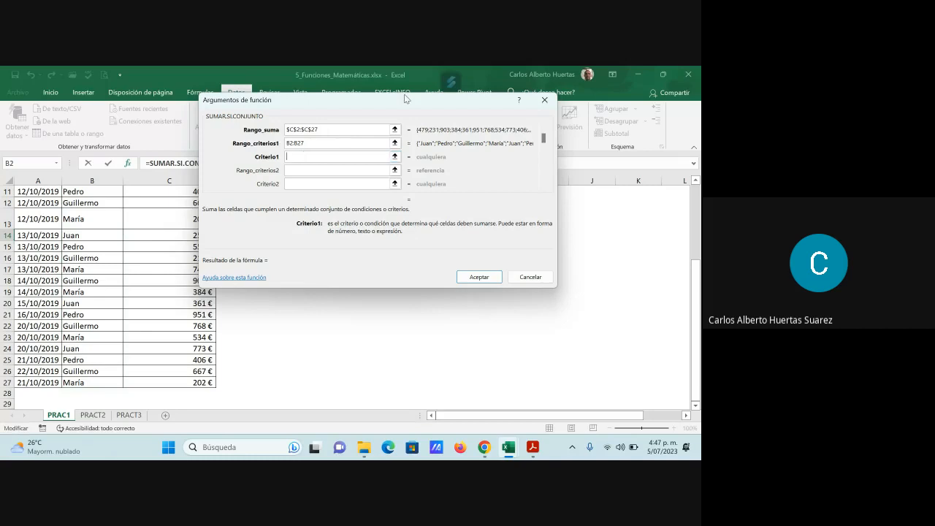
{"action": "left_click_drag", "start_coordinate": [406, 101], "coordinate": [479, 293]}
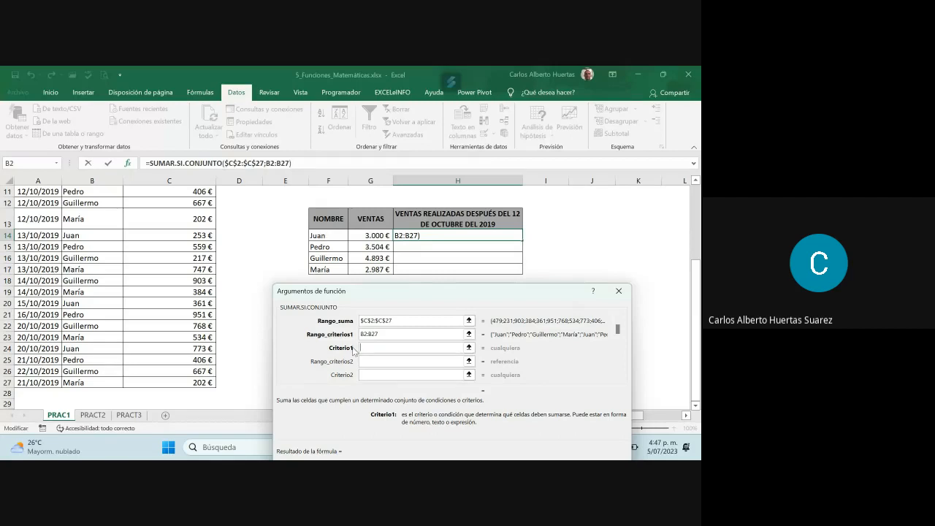
{"action": "left_click", "coordinate": [314, 236]}
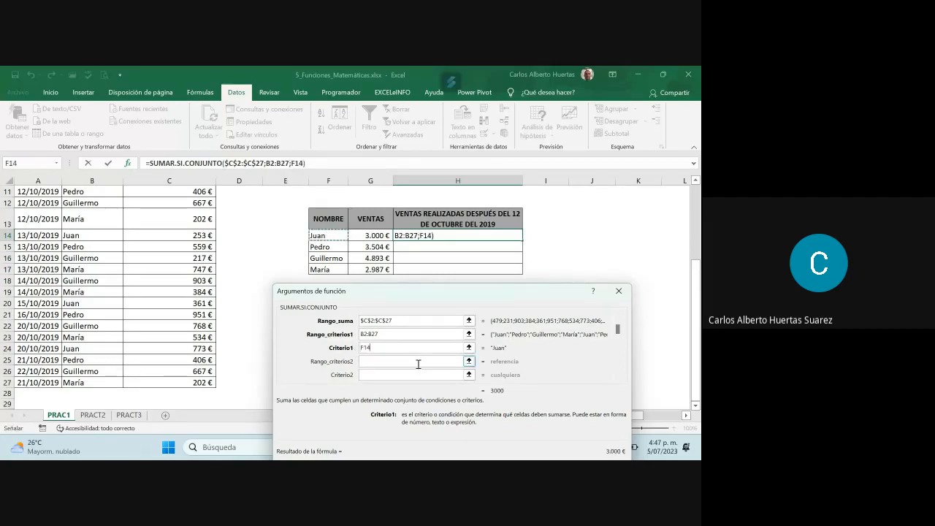
{"action": "left_click", "coordinate": [385, 334]}
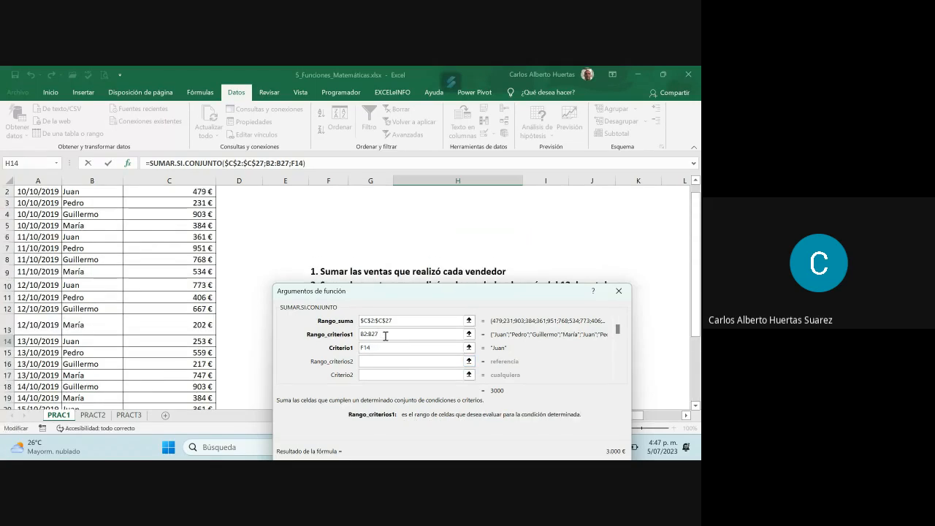
{"action": "key", "text": "F4"}
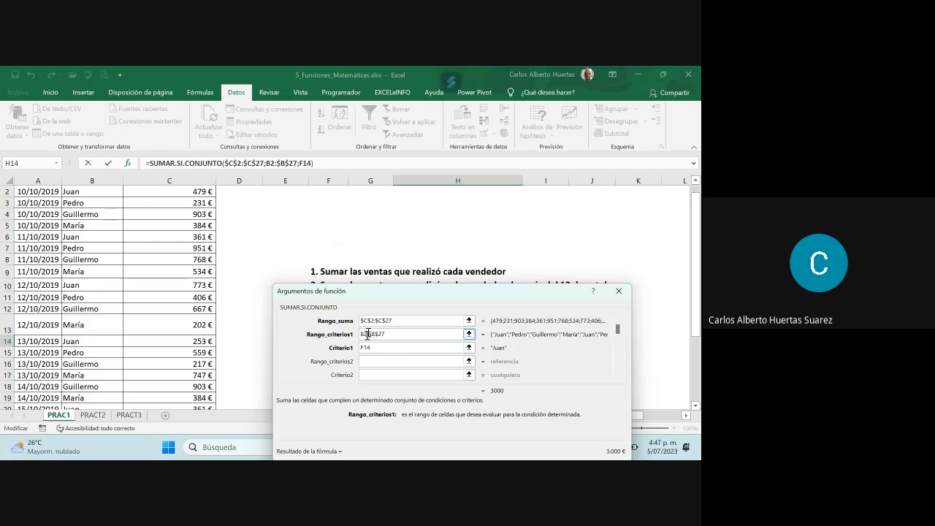
{"action": "left_click", "coordinate": [368, 333]}
{"action": "key", "text": "F4"}
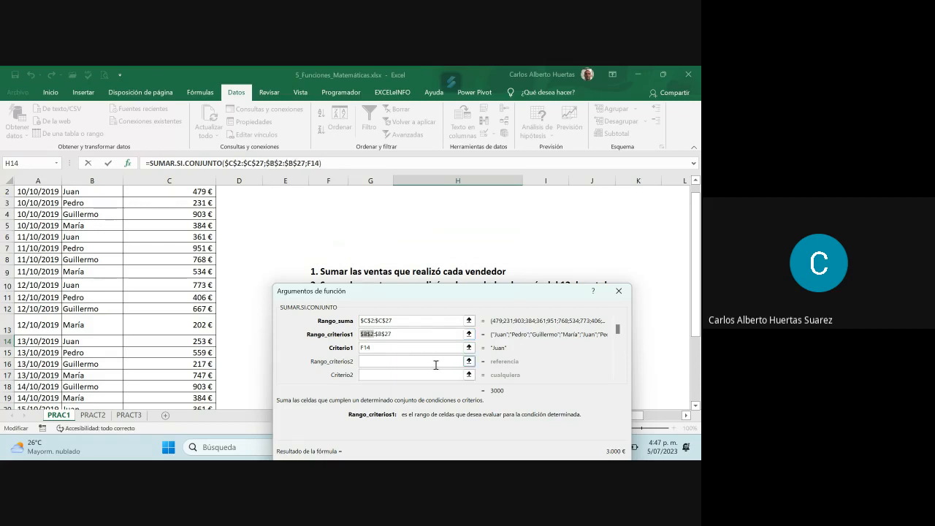
Set Rango_criterios2 to the FECHA column as the absolute reference $A$2:$A$27
{"action": "left_click_drag", "start_coordinate": [462, 296], "coordinate": [511, 106]}
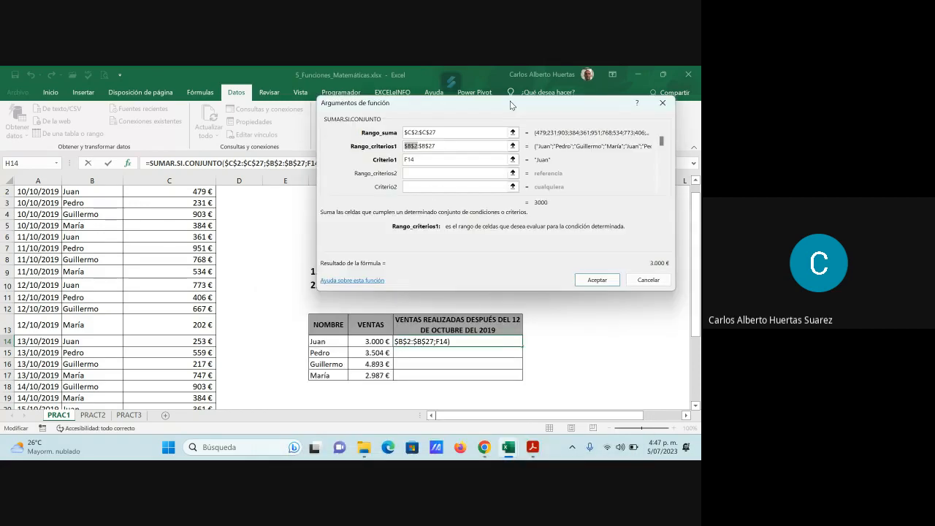
{"action": "left_click", "coordinate": [412, 174]}
{"action": "left_click_drag", "start_coordinate": [484, 106], "coordinate": [440, 81]}
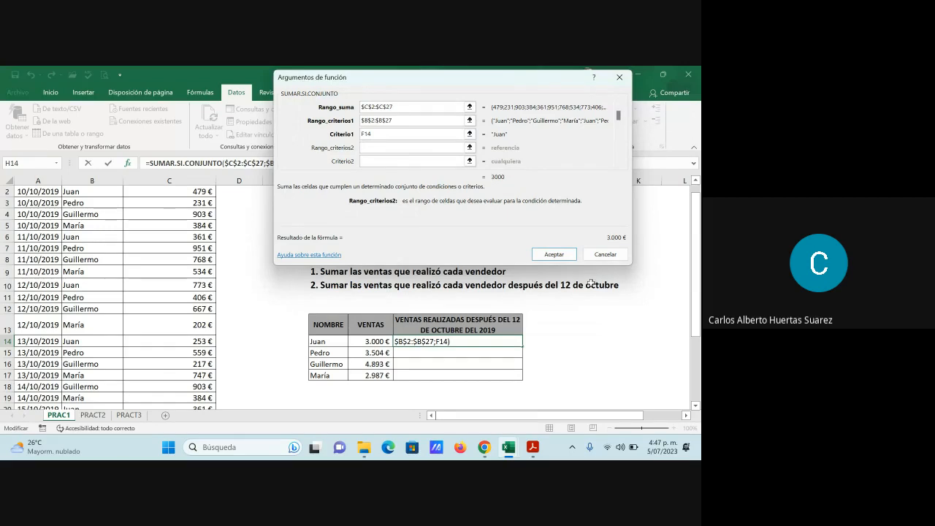
{"action": "scroll", "coordinate": [91, 282], "scroll_direction": "up", "scroll_amount": 1}
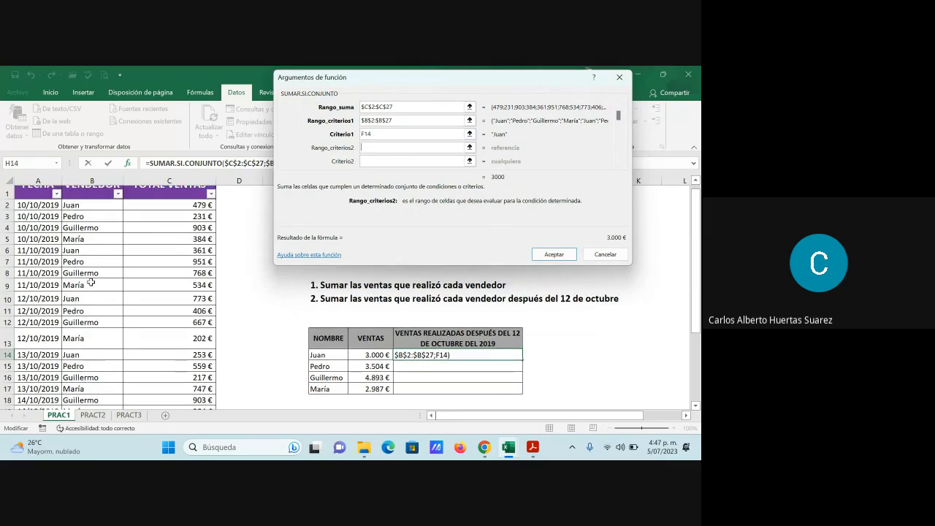
{"action": "left_click_drag", "start_coordinate": [29, 223], "coordinate": [38, 381]}
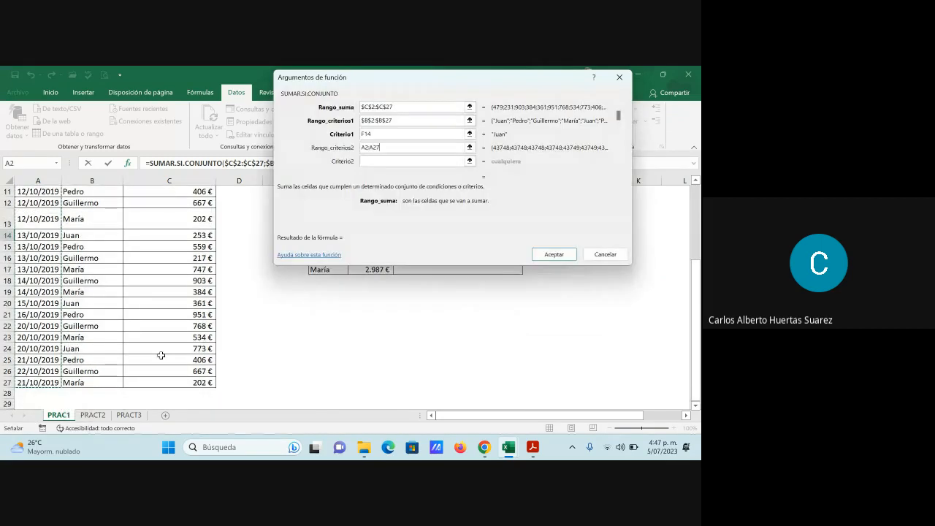
{"action": "key", "text": "F4"}
Complete the H14 formula with Criterio2 ">12/10/2019" and copy it down through H17 for the remaining sellers
{"action": "left_click", "coordinate": [389, 160]}
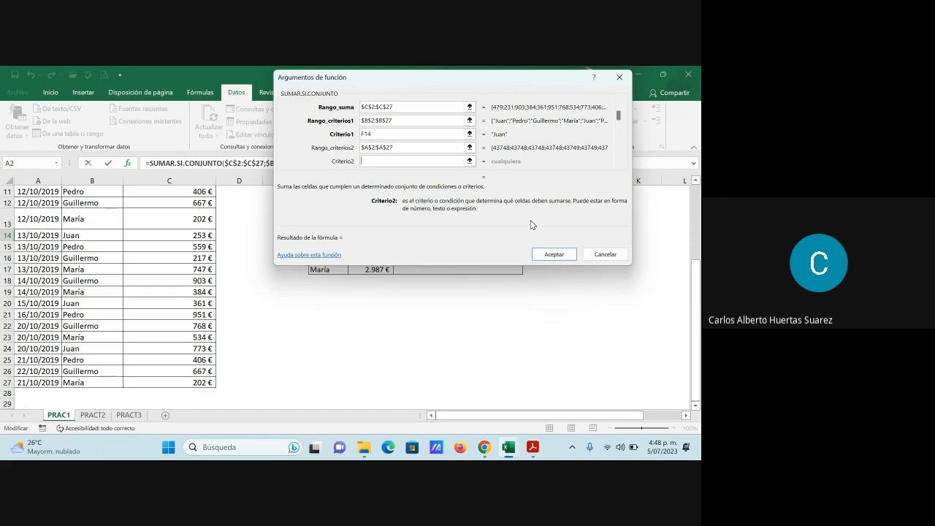
{"action": "type", "text": ">"}
{"action": "type", "text": "12/10/2019"}
{"action": "left_click", "coordinate": [403, 147]}
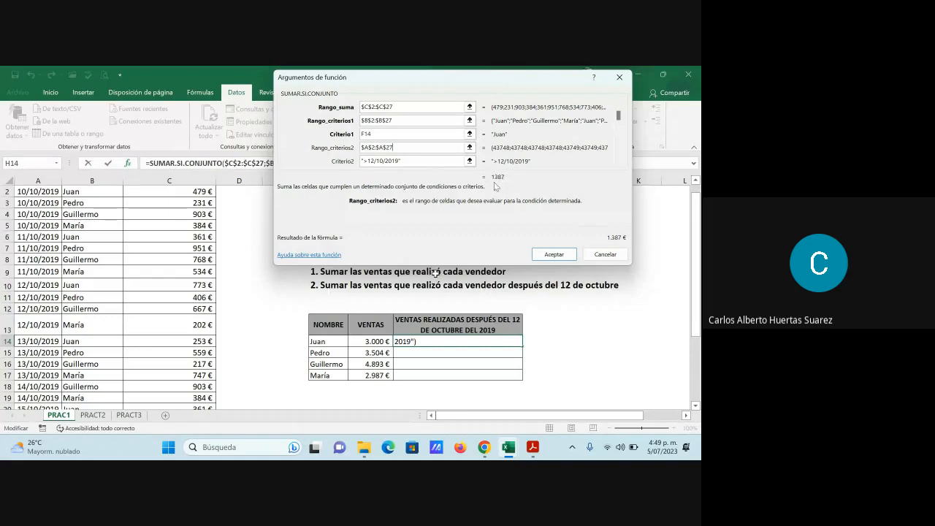
{"action": "left_click", "coordinate": [555, 255]}
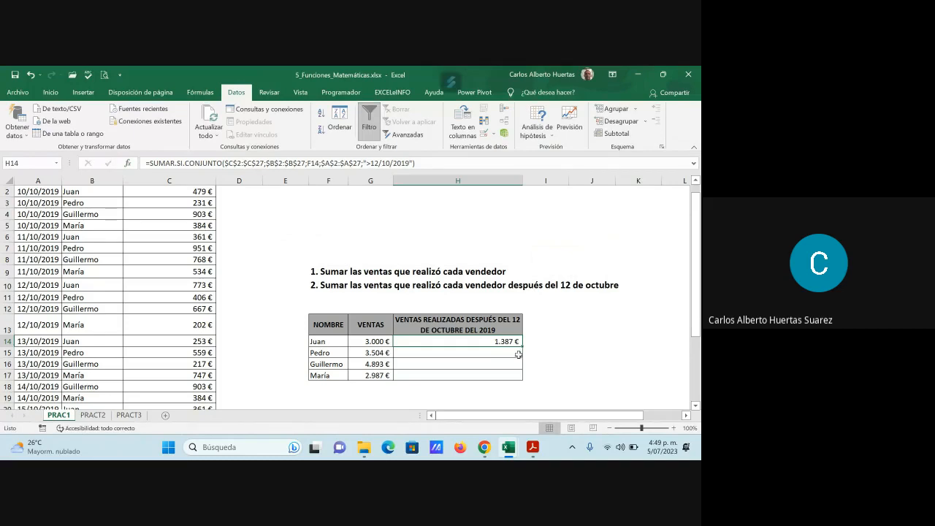
{"action": "left_click_drag", "start_coordinate": [522, 348], "coordinate": [523, 376]}
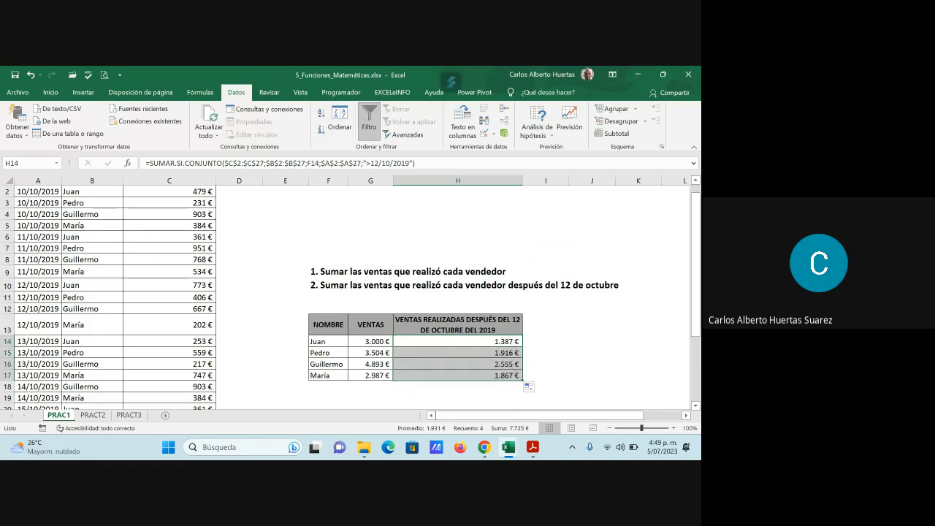
{"action": "left_click", "coordinate": [512, 365]}
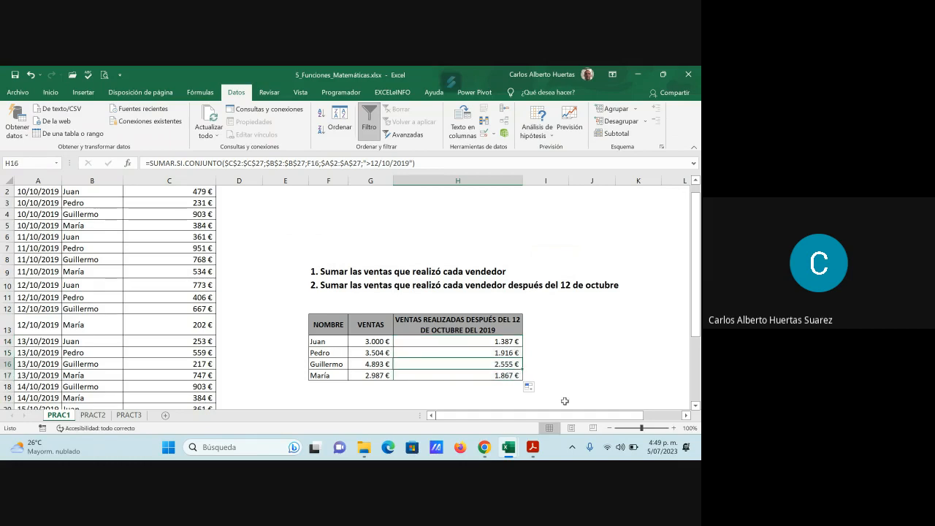
Filter VENDEDOR to the seller named in F14 and check the sum of that seller's TOTAL VENTAS amounts dated after 12/10/2019
{"action": "scroll", "coordinate": [564, 401], "scroll_direction": "up", "scroll_amount": 1}
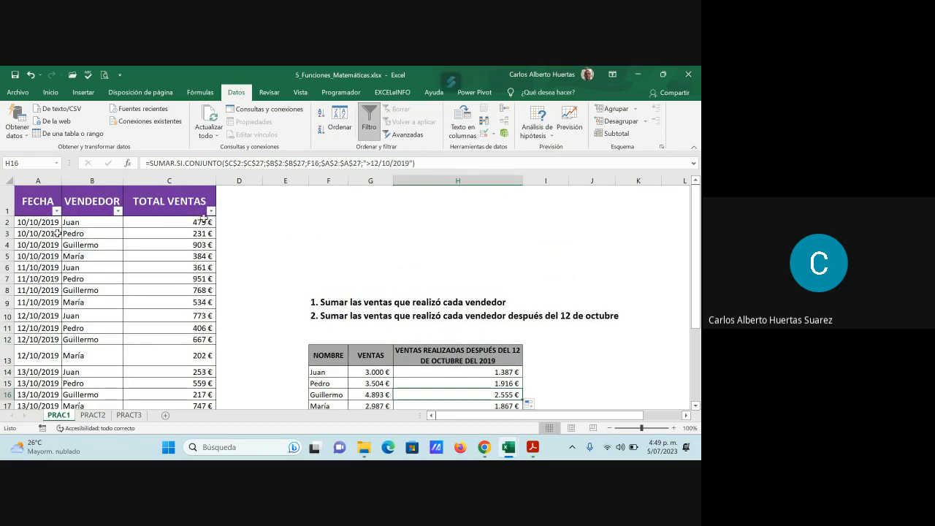
{"action": "left_click", "coordinate": [117, 211]}
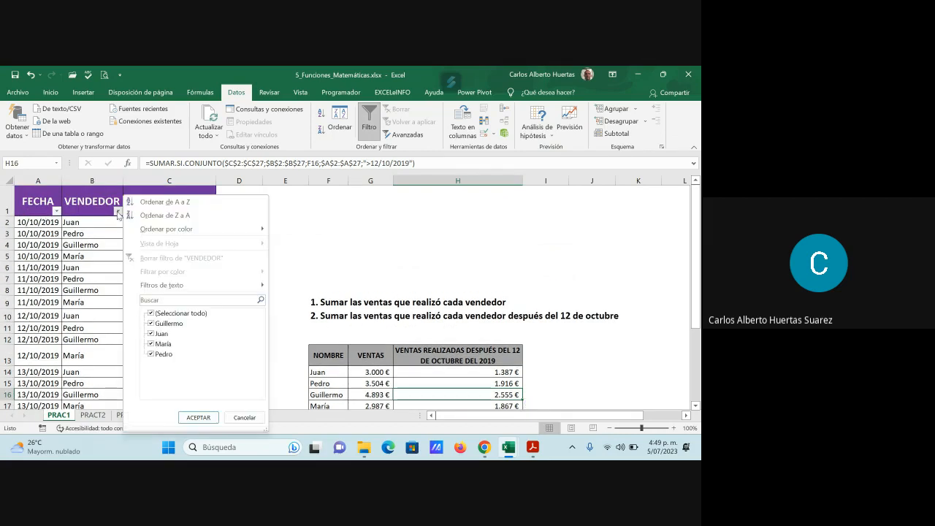
{"action": "left_click", "coordinate": [166, 315]}
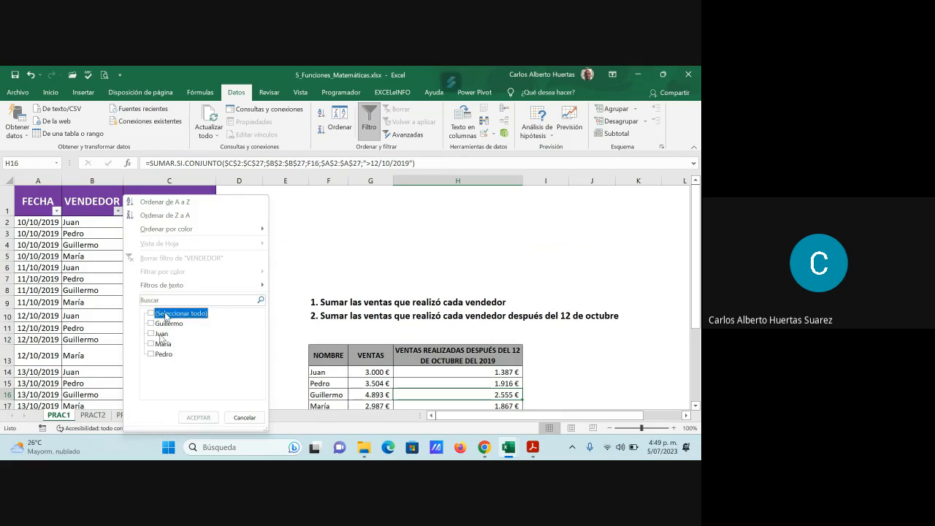
{"action": "left_click", "coordinate": [160, 333]}
{"action": "left_click", "coordinate": [199, 417]}
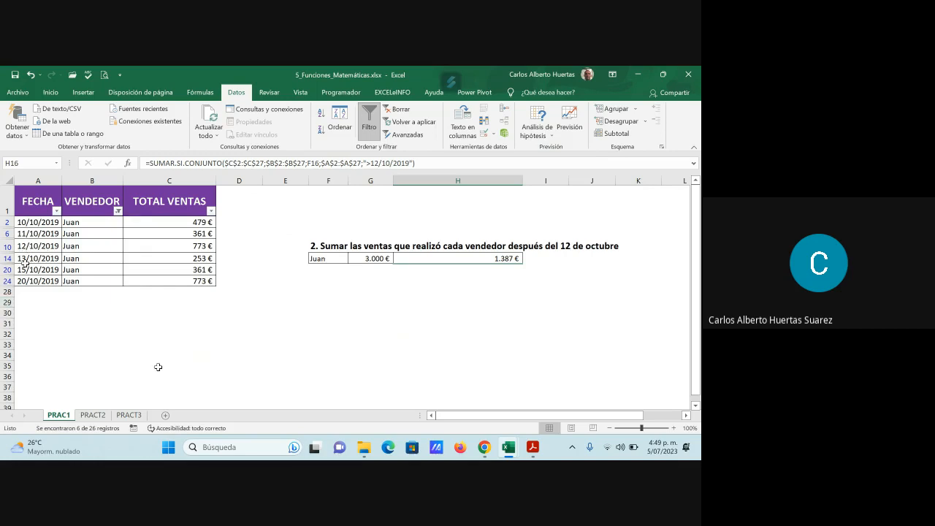
{"action": "left_click", "coordinate": [191, 258]}
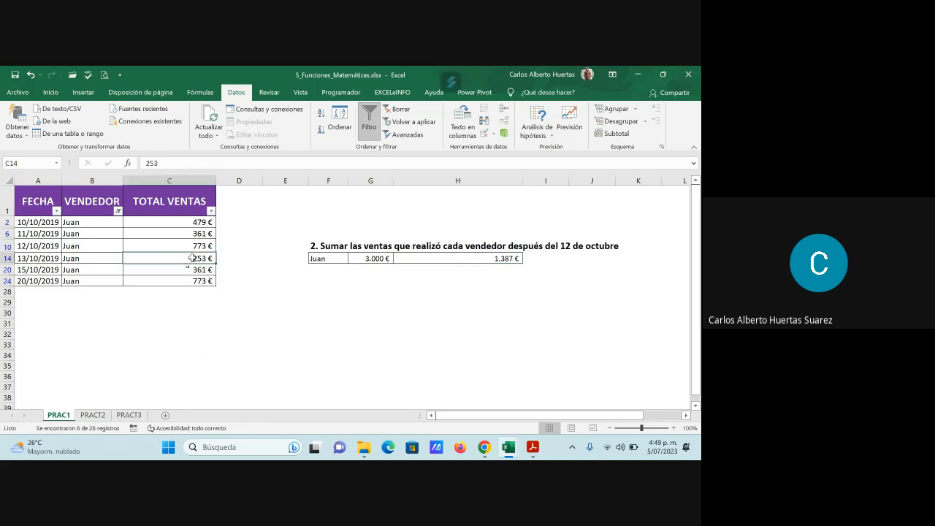
{"action": "left_click_drag", "start_coordinate": [191, 258], "coordinate": [192, 281]}
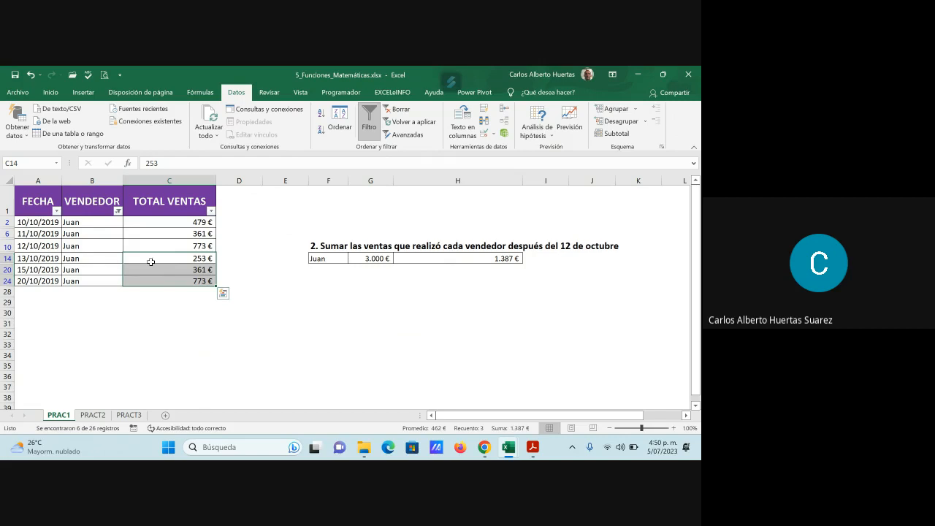
Switch the VENDEDOR filter to the seller named in F16 and check the sum of the amounts dated after 12/10/2019
{"action": "left_click", "coordinate": [150, 260]}
{"action": "left_click", "coordinate": [118, 211]}
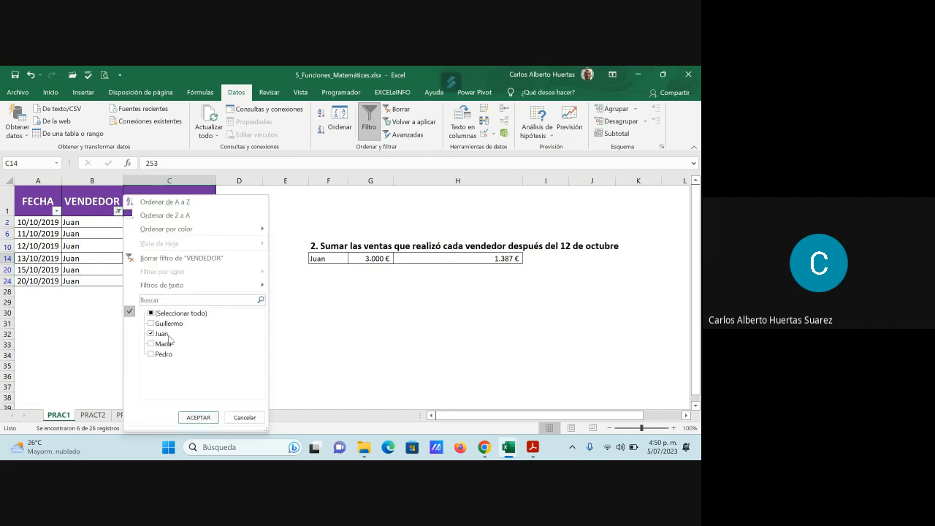
{"action": "left_click", "coordinate": [162, 333]}
{"action": "left_click", "coordinate": [162, 323]}
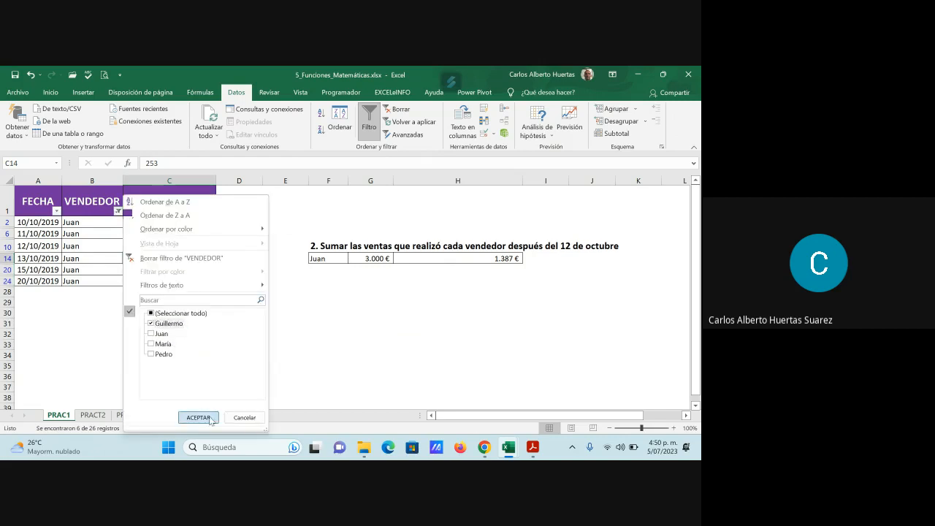
{"action": "left_click", "coordinate": [198, 417]}
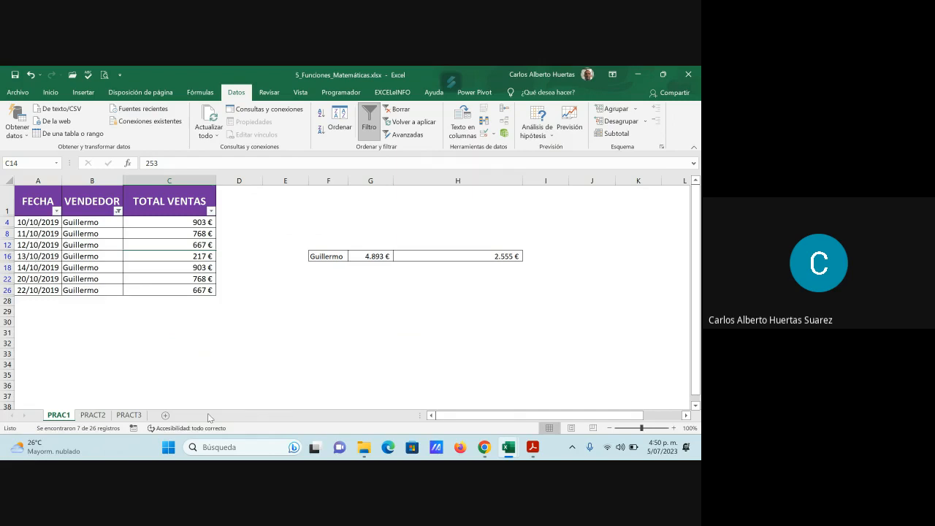
{"action": "left_click_drag", "start_coordinate": [196, 255], "coordinate": [199, 290]}
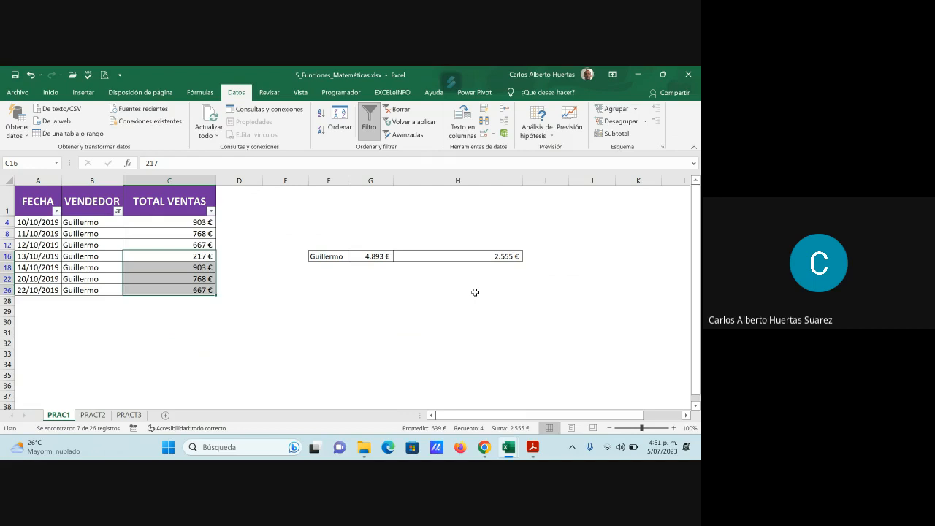
{"action": "left_click", "coordinate": [299, 342]}
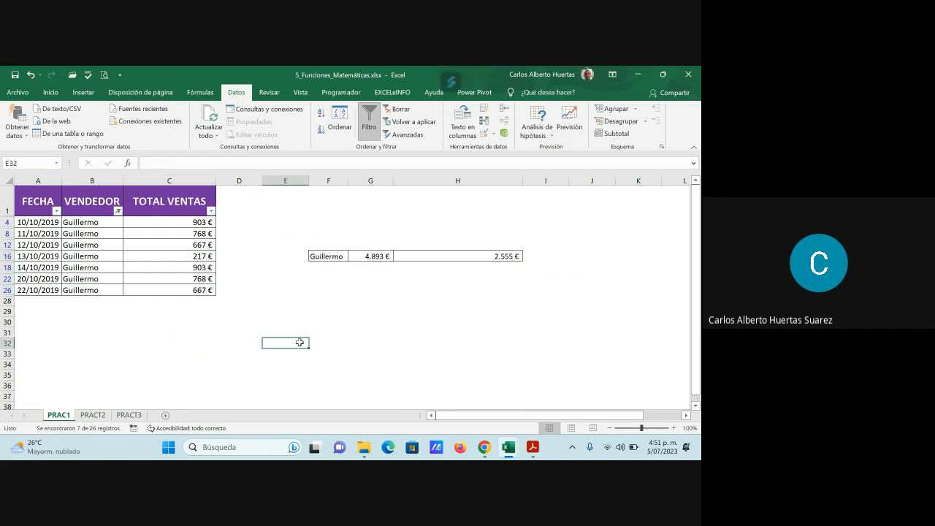
Restore all sellers in the VENDEDOR filter and review the completed PRAC1 results table
{"action": "left_click", "coordinate": [117, 210]}
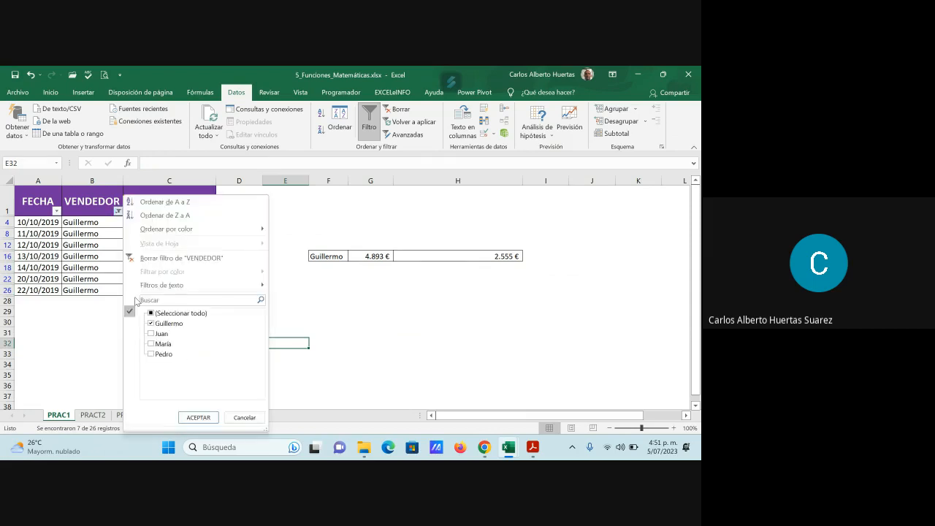
{"action": "left_click", "coordinate": [179, 314]}
{"action": "left_click", "coordinate": [217, 420]}
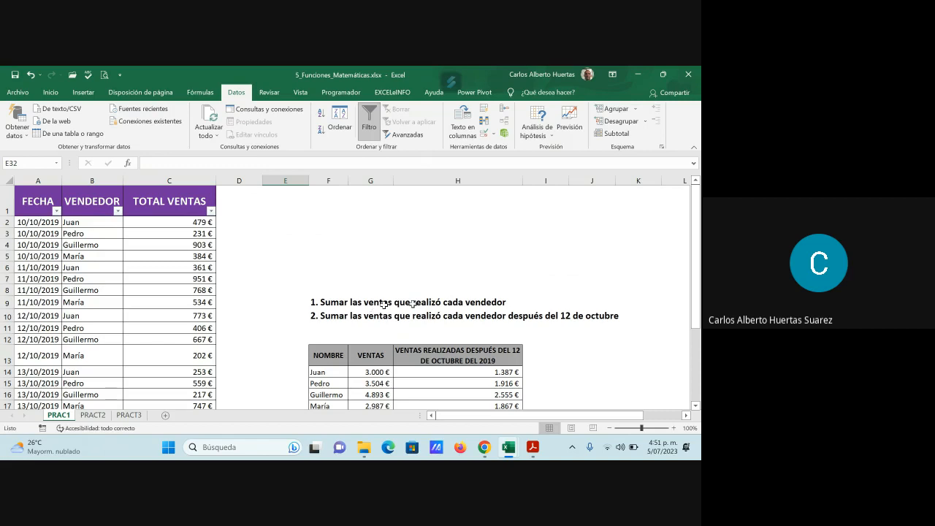
{"action": "scroll", "coordinate": [454, 342], "scroll_direction": "down", "scroll_amount": 4}
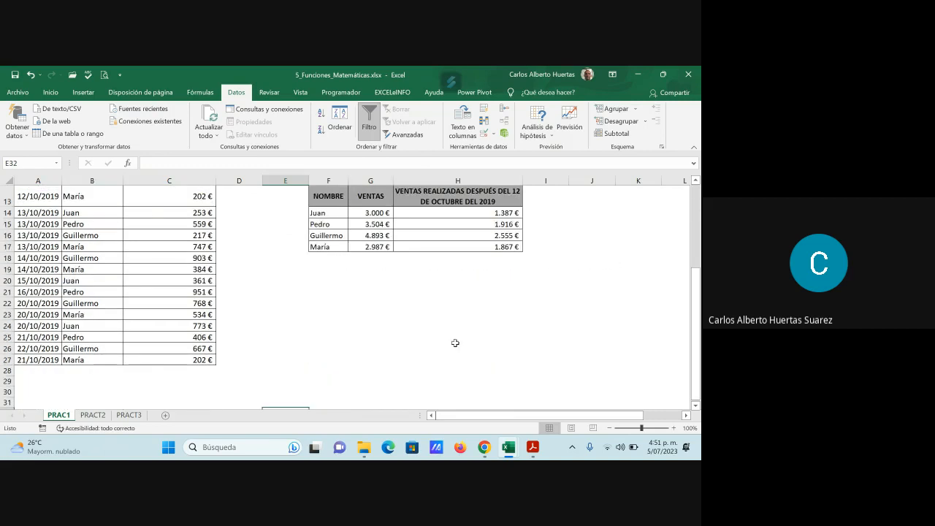
{"action": "scroll", "coordinate": [455, 343], "scroll_direction": "up", "scroll_amount": 3}
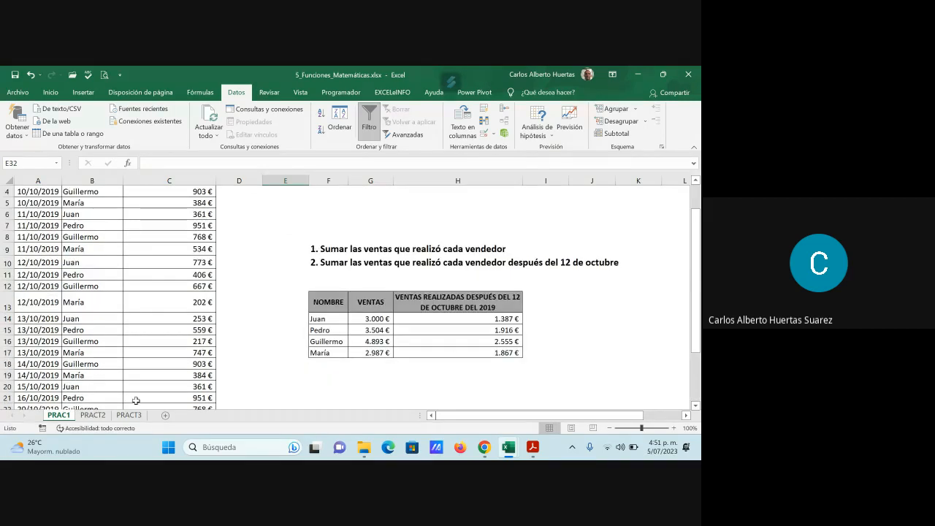
Open the PRACT2 sheet and check the sum of the Importe vendido amounts dated 5/07/2023
{"action": "left_click", "coordinate": [95, 415]}
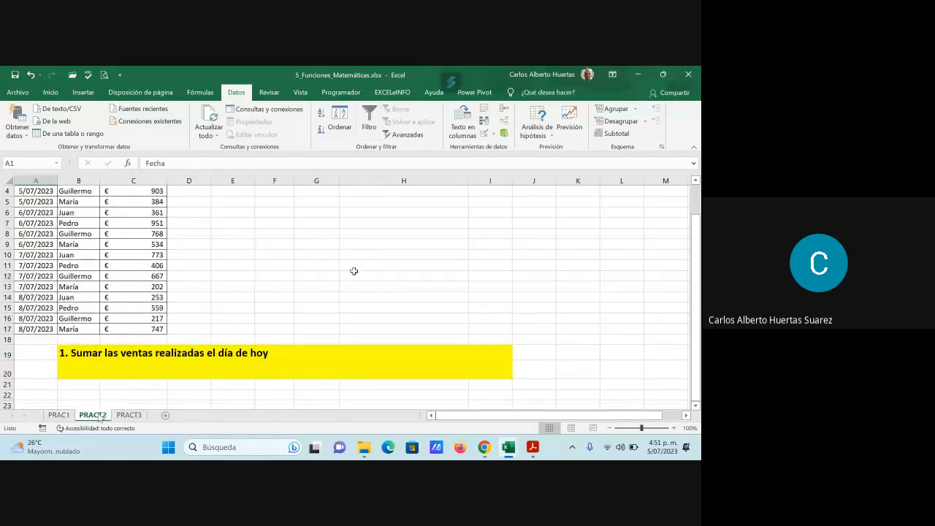
{"action": "scroll", "coordinate": [378, 303], "scroll_direction": "up", "scroll_amount": 1}
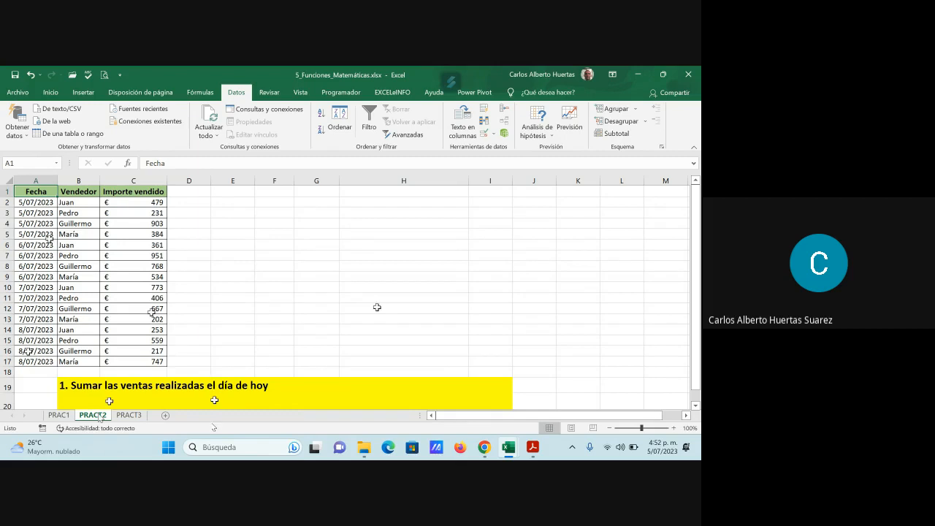
{"action": "left_click_drag", "start_coordinate": [151, 202], "coordinate": [149, 234]}
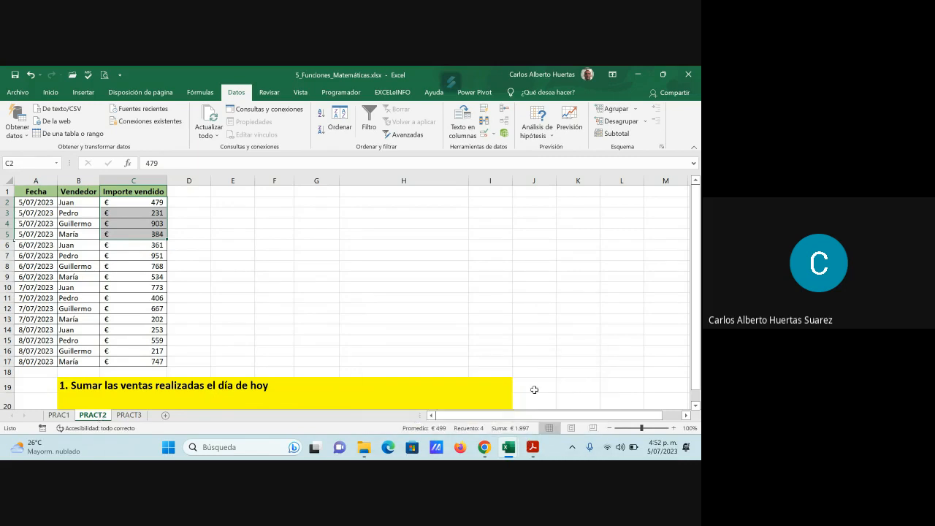
Insert the SUMAR.SI function in the merged answer cell B20 with Rango set to the Fecha values in A2:A17
{"action": "left_click", "coordinate": [166, 401]}
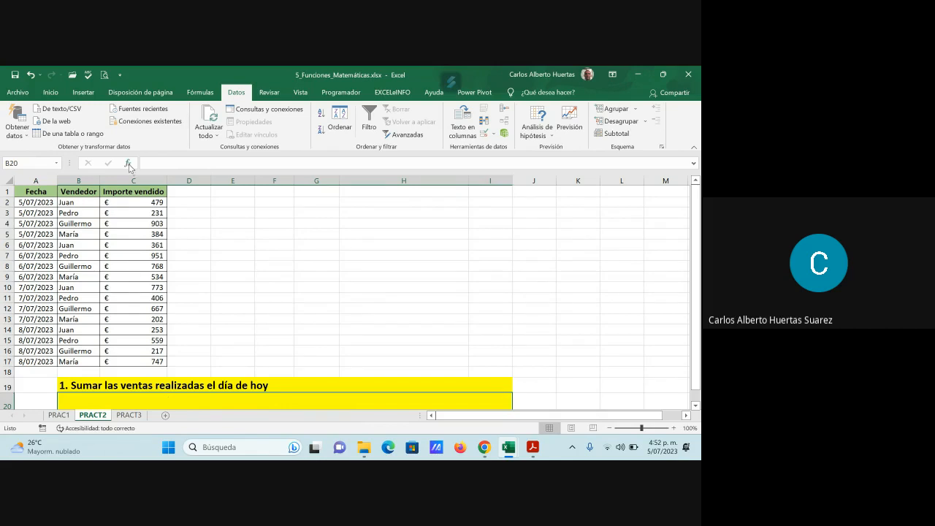
{"action": "left_click", "coordinate": [129, 163]}
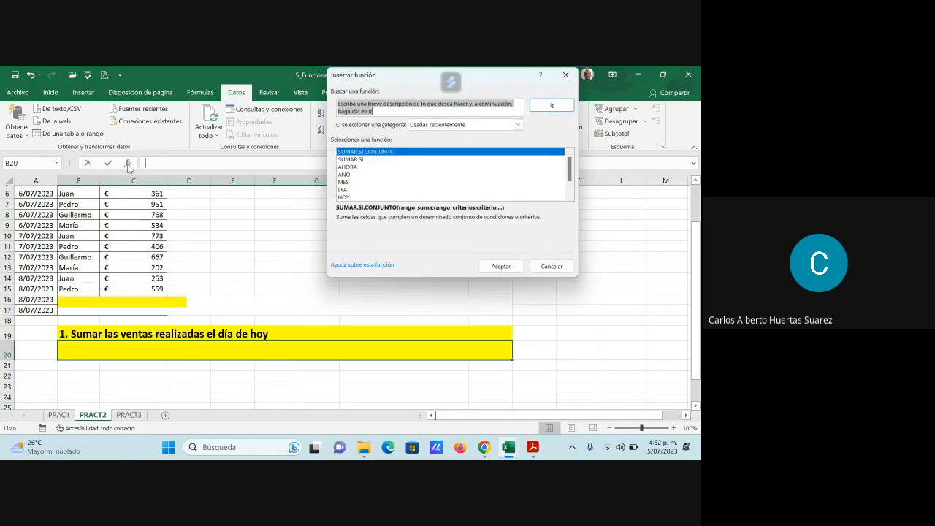
{"action": "left_click", "coordinate": [352, 160]}
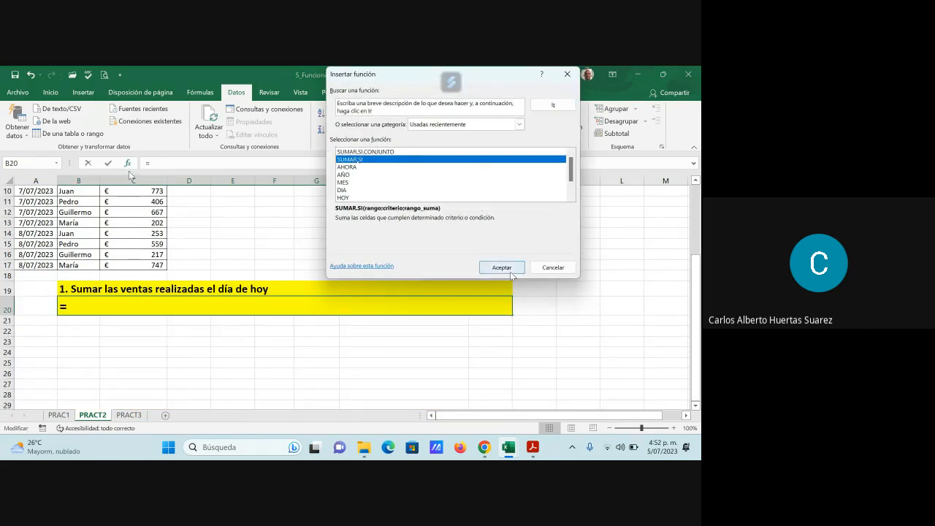
{"action": "left_click", "coordinate": [502, 267]}
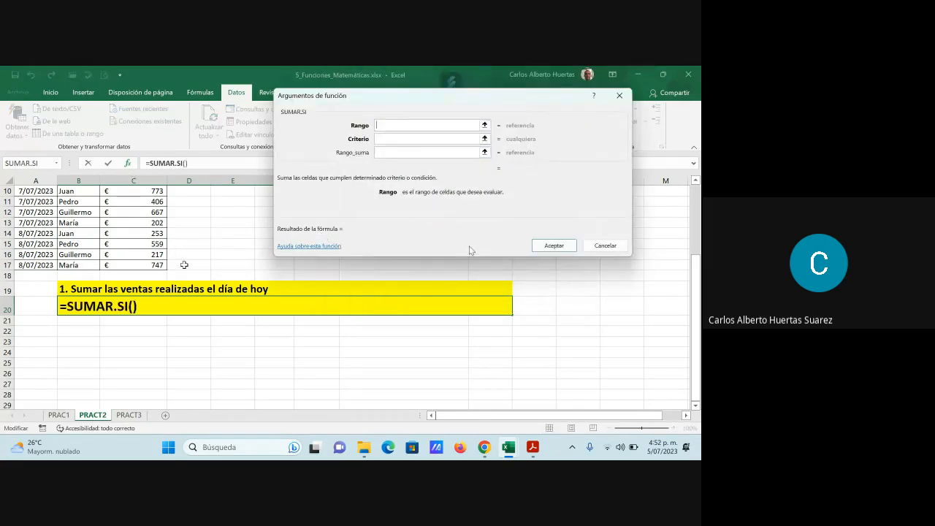
{"action": "scroll", "coordinate": [184, 263], "scroll_direction": "up", "scroll_amount": 2}
{"action": "scroll", "coordinate": [184, 263], "scroll_direction": "up", "scroll_amount": 1}
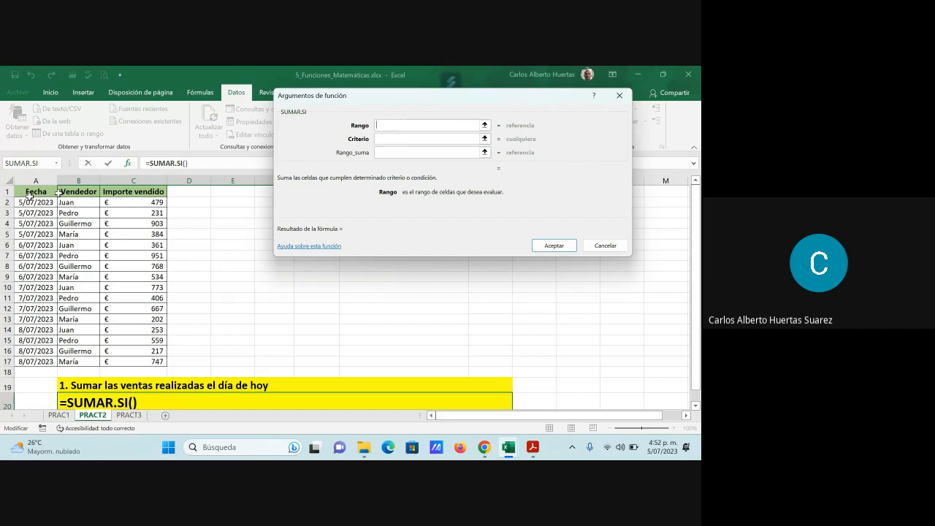
{"action": "left_click_drag", "start_coordinate": [29, 202], "coordinate": [27, 361]}
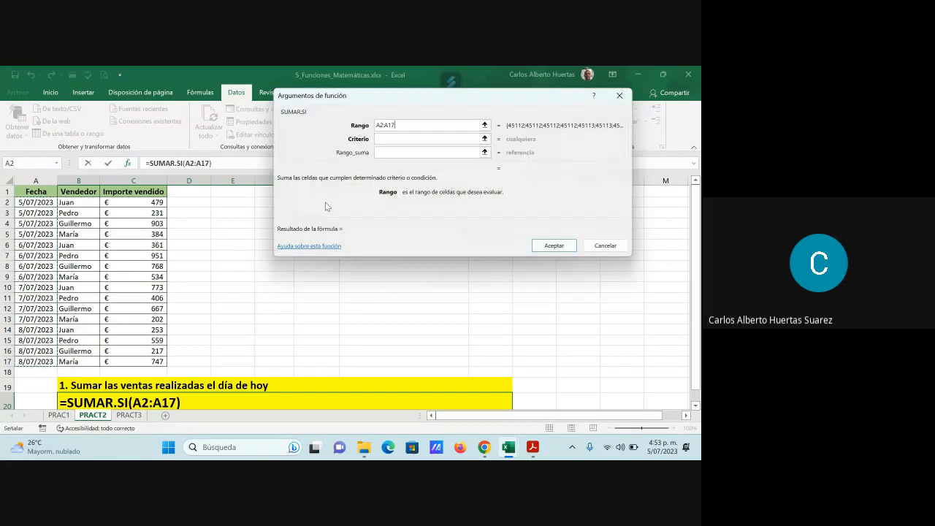
Set the SUMAR.SI Criterio to today's date as "=5/07/2023"
{"action": "left_click", "coordinate": [392, 138]}
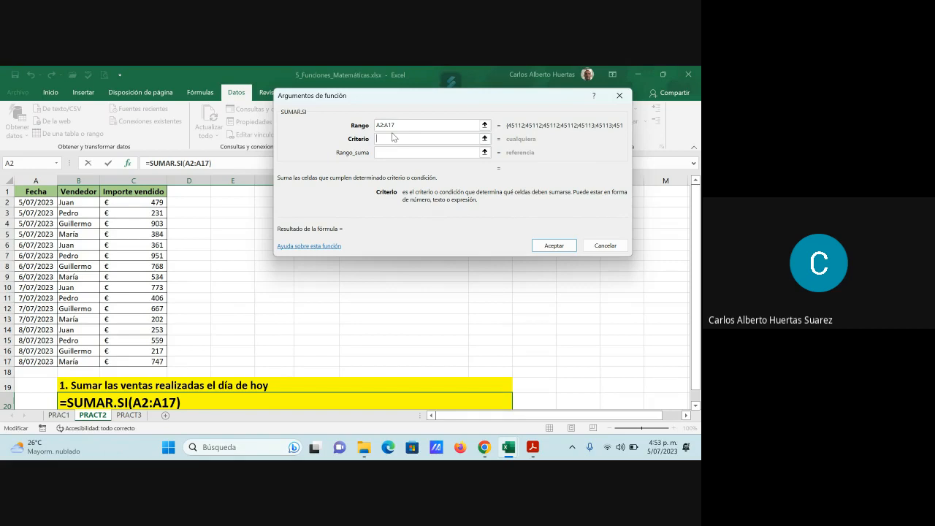
{"action": "type", "text": "=5/07"}
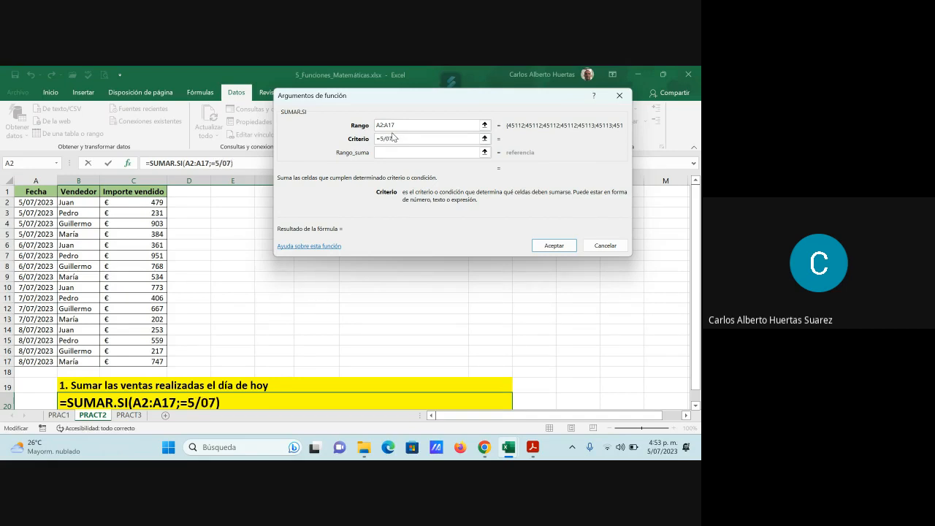
{"action": "type", "text": "/2023"}
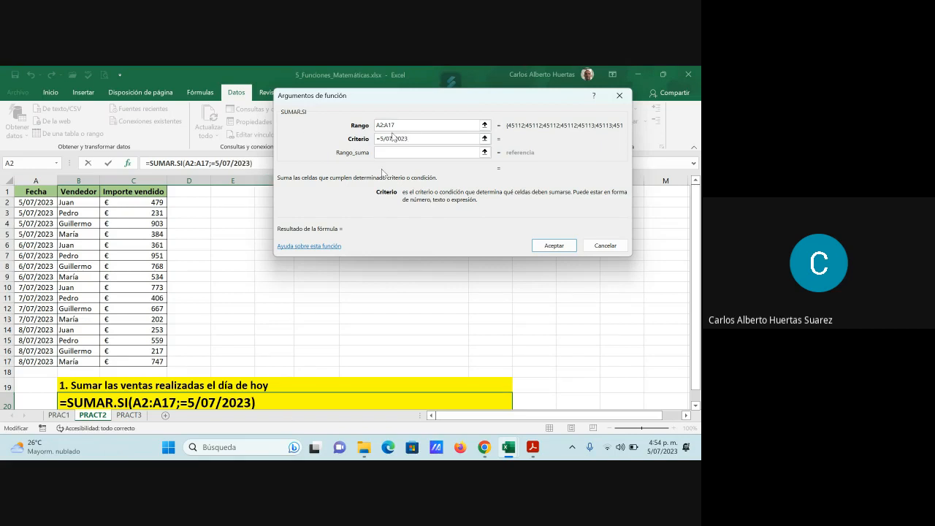
{"action": "left_click", "coordinate": [388, 152]}
{"action": "key", "text": "Tab"}
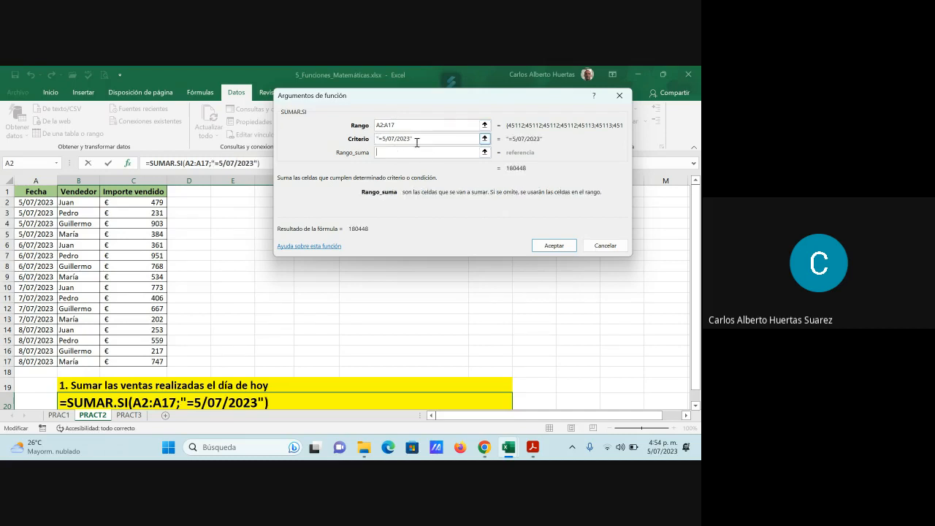
Set Rango_suma to the Importe vendido amounts in C2:C17 and complete the B20 formula
{"action": "left_click", "coordinate": [387, 127]}
{"action": "left_click_drag", "start_coordinate": [145, 202], "coordinate": [151, 361]}
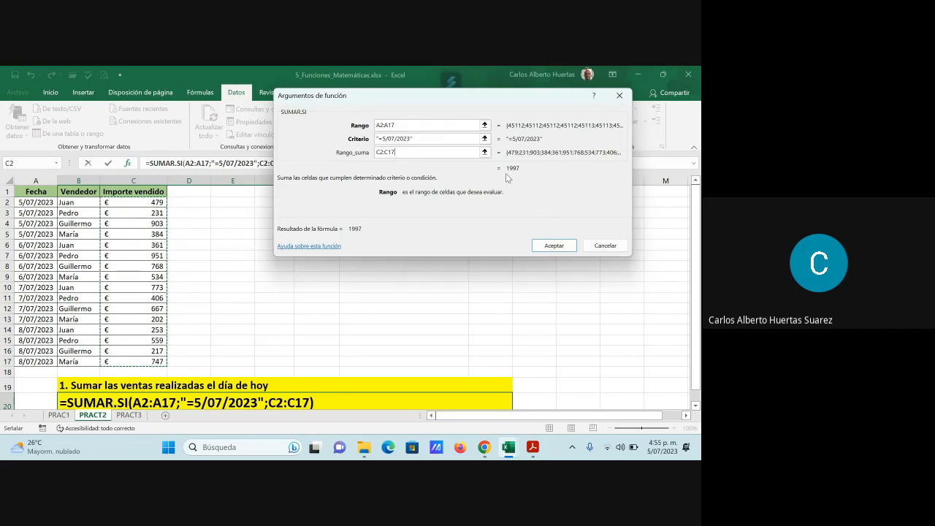
{"action": "left_click", "coordinate": [552, 246]}
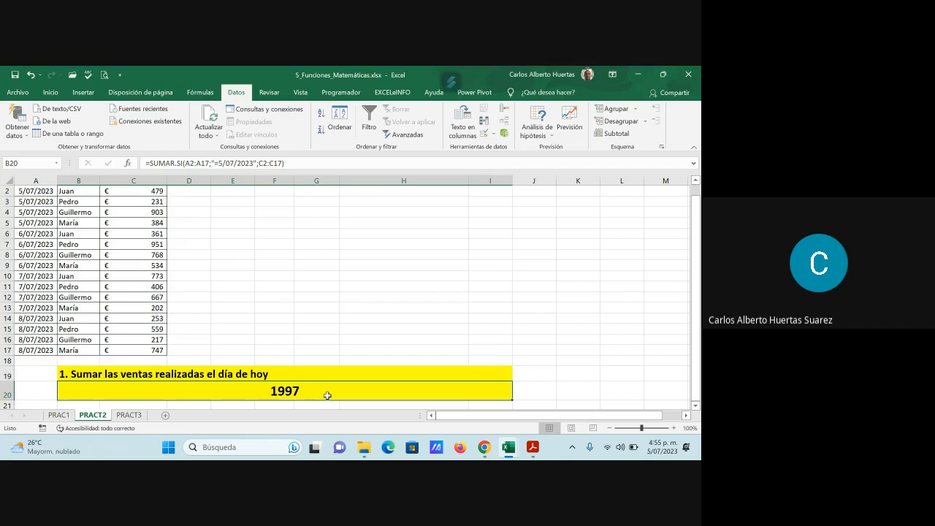
{"action": "scroll", "coordinate": [307, 306], "scroll_direction": "up", "scroll_amount": 1}
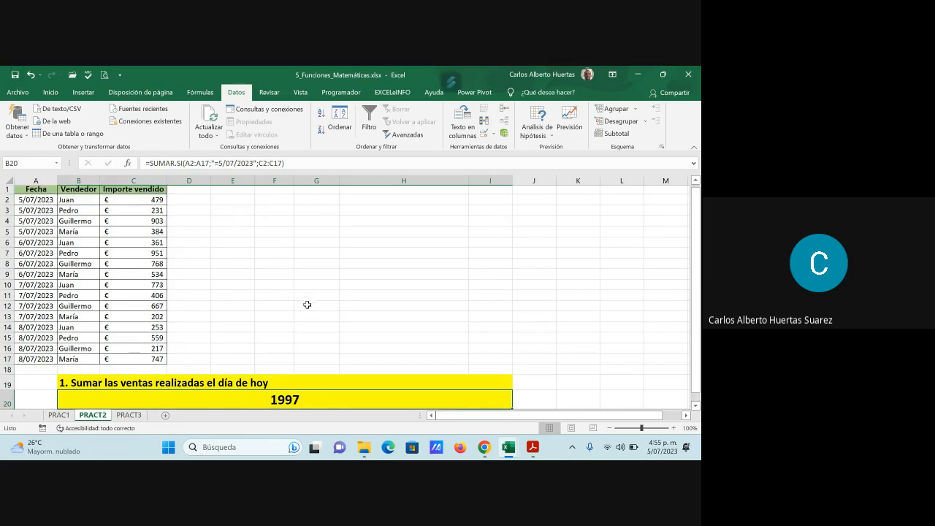
{"action": "scroll", "coordinate": [306, 305], "scroll_direction": "down", "scroll_amount": 3}
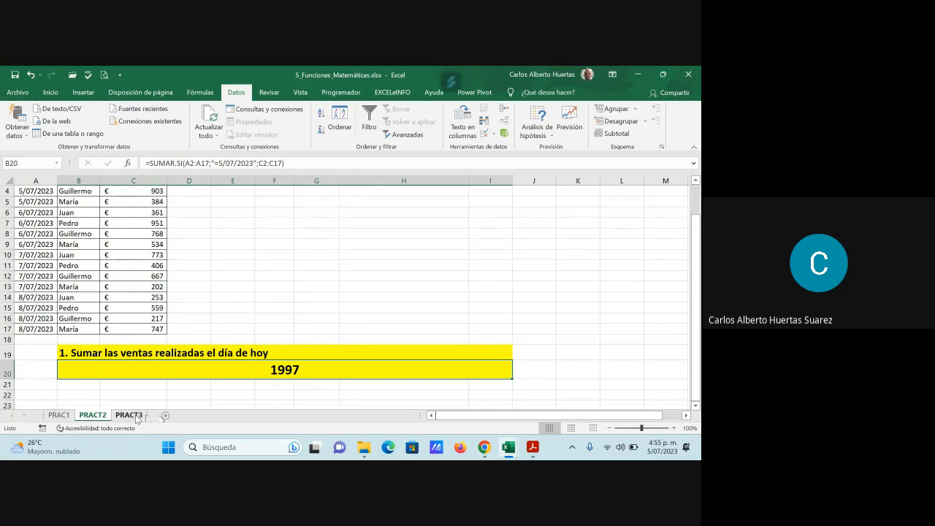
Open the PRACT3 sheet and examine its sales table and the criteria listed for calculating total sales
{"action": "left_click", "coordinate": [136, 416]}
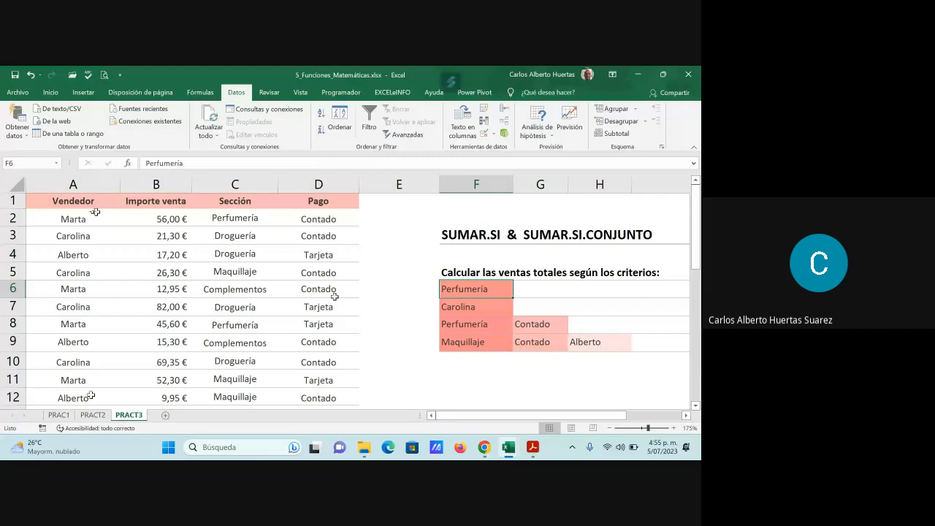
{"action": "scroll", "coordinate": [80, 300], "scroll_direction": "down", "scroll_amount": 1}
{"action": "scroll", "coordinate": [79, 299], "scroll_direction": "down", "scroll_amount": 3}
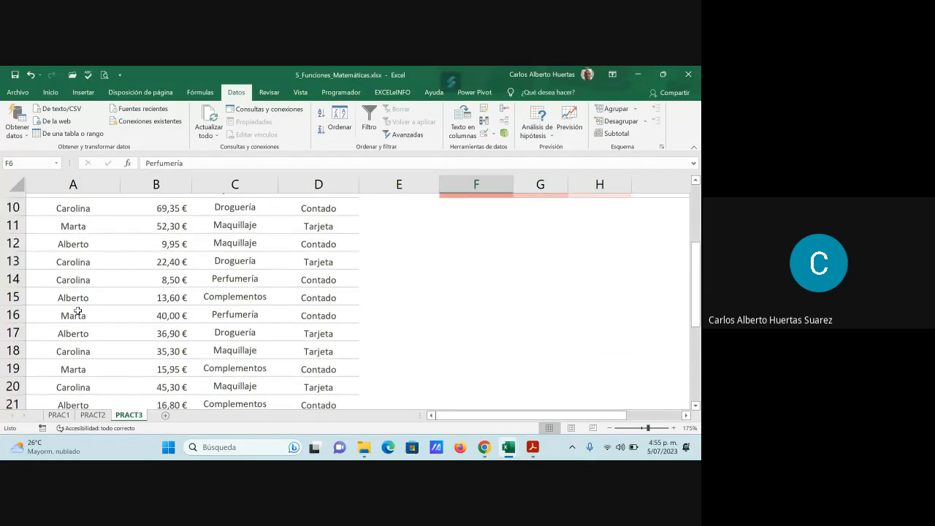
{"action": "scroll", "coordinate": [77, 309], "scroll_direction": "up", "scroll_amount": 3}
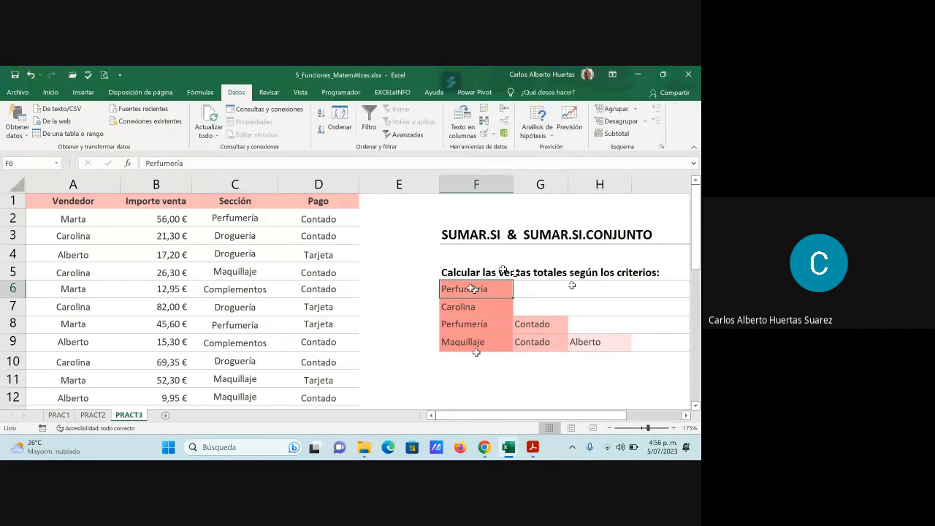
{"action": "left_click_drag", "start_coordinate": [474, 289], "coordinate": [471, 306]}
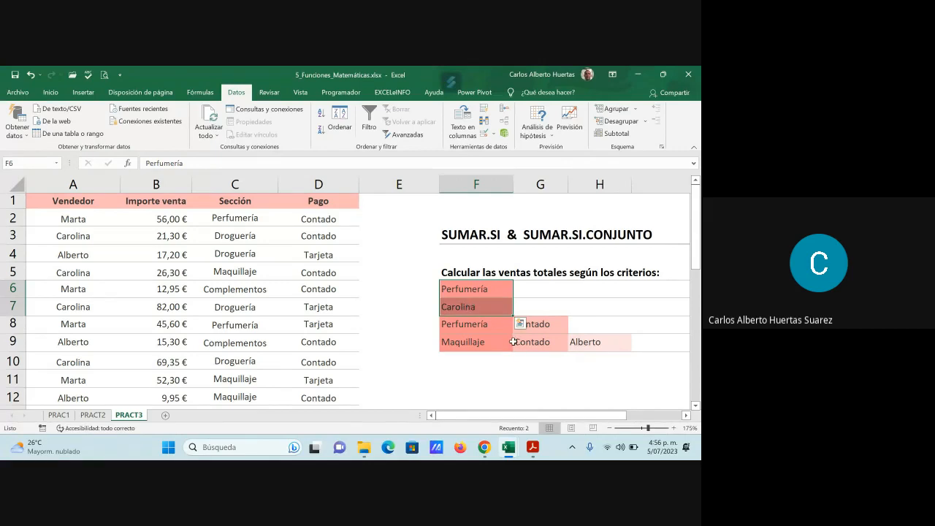
{"action": "left_click", "coordinate": [486, 324]}
{"action": "left_click_drag", "start_coordinate": [487, 324], "coordinate": [532, 324]}
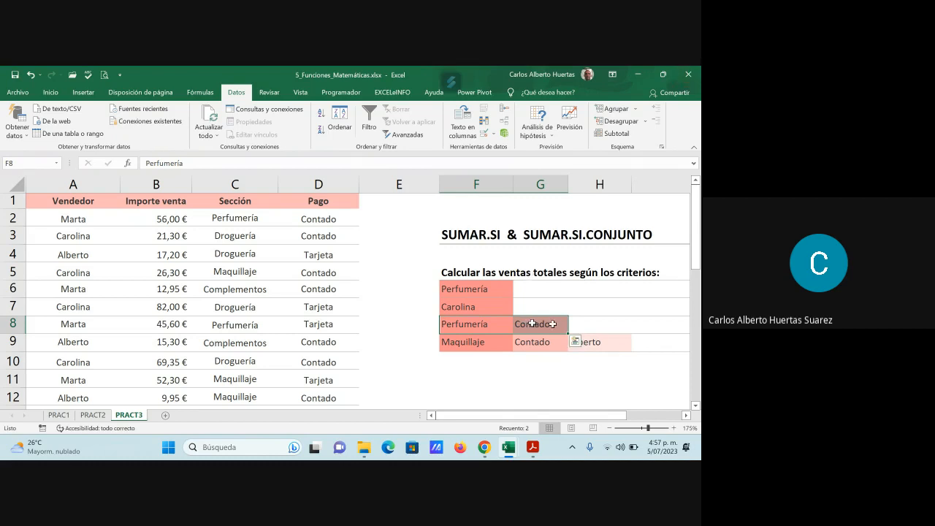
Insert the SUMAR.SI function in the Perfumería answer cell G6 with Rango set to the Sección values in C2:C33
{"action": "left_click", "coordinate": [536, 290]}
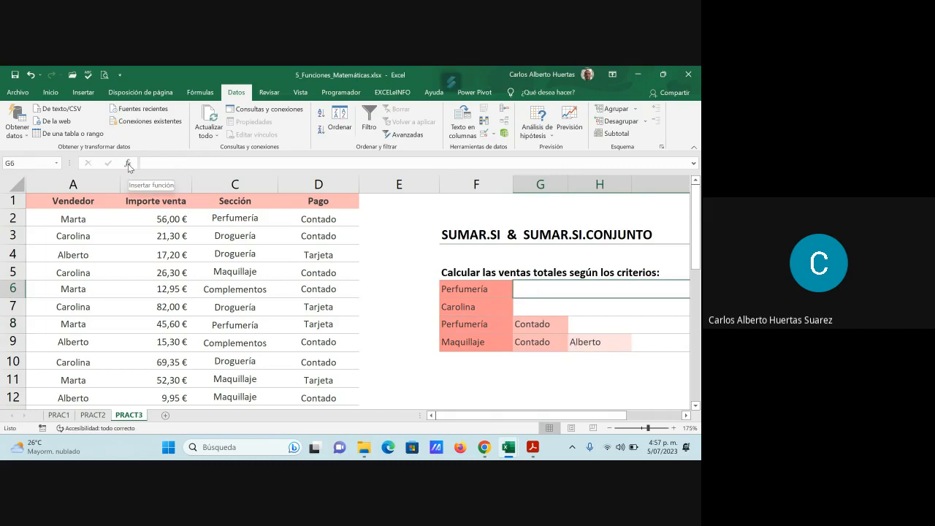
{"action": "left_click", "coordinate": [128, 164]}
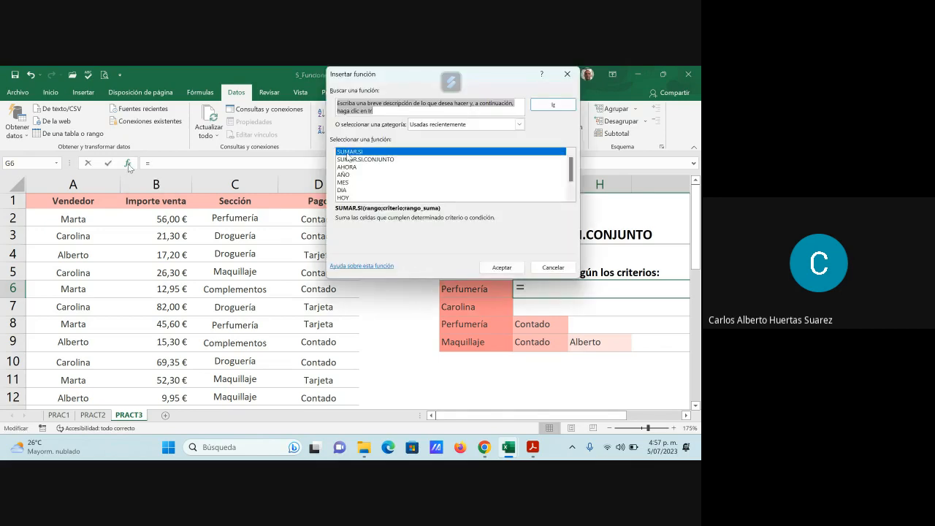
{"action": "left_click", "coordinate": [502, 267]}
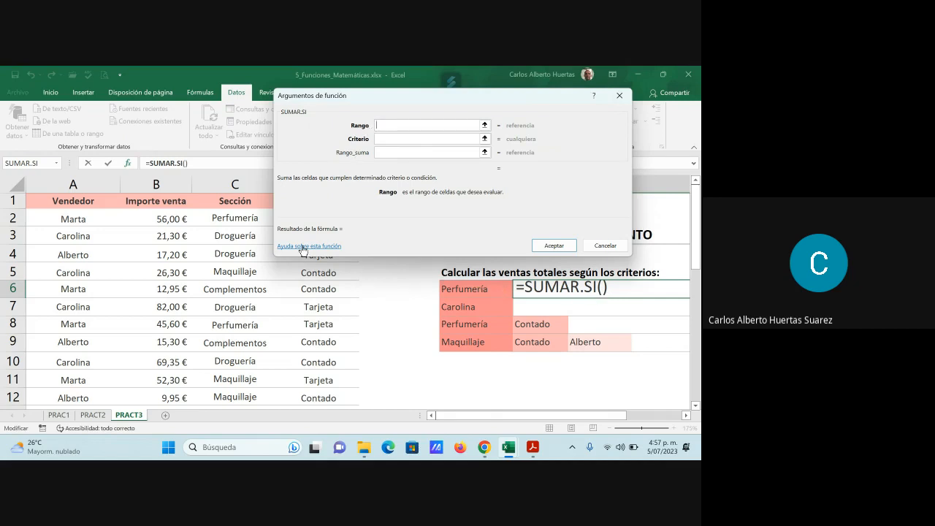
{"action": "left_click_drag", "start_coordinate": [244, 218], "coordinate": [250, 376]}
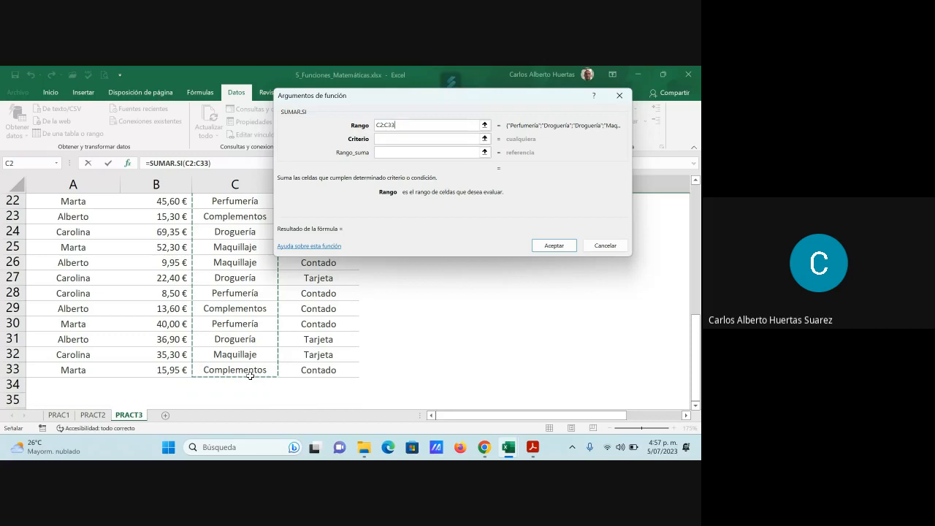
Enter PERFUMERIA as the SUMAR.SI Criterio
{"action": "left_click", "coordinate": [398, 141]}
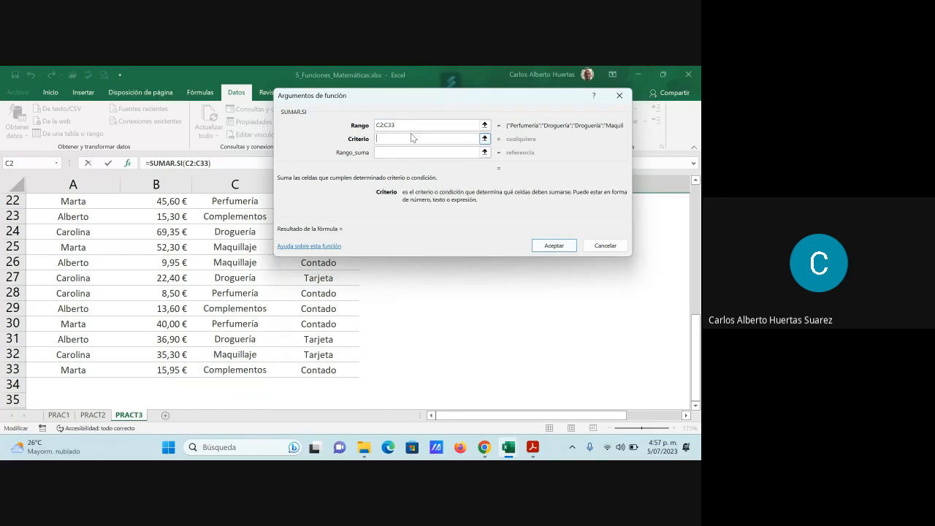
{"action": "left_click_drag", "start_coordinate": [465, 100], "coordinate": [208, 109]}
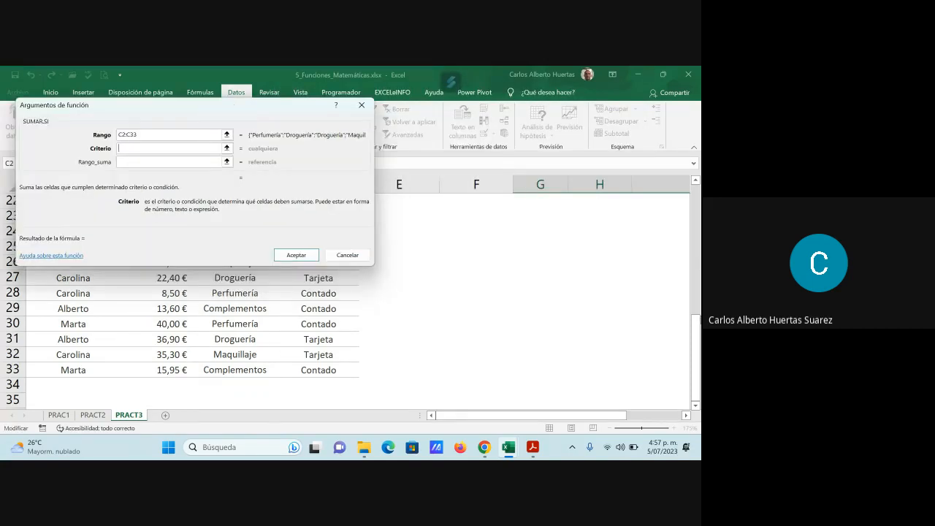
{"action": "left_click_drag", "start_coordinate": [699, 303], "coordinate": [696, 184]}
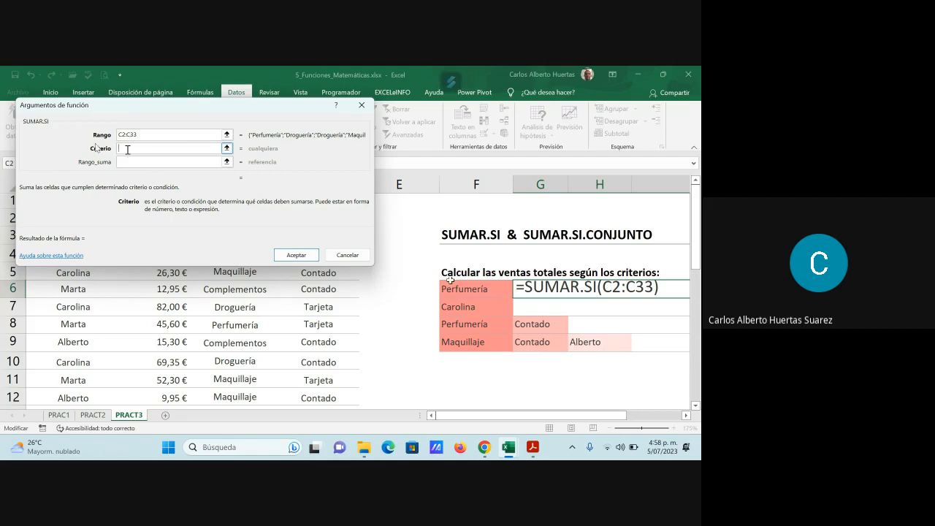
{"action": "type", "text": "PER"}
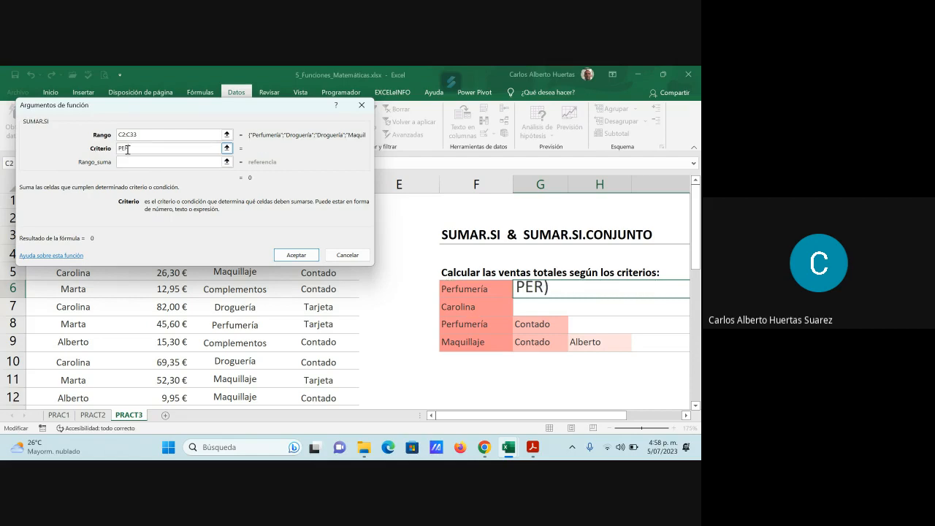
{"action": "type", "text": "FUMERIA"}
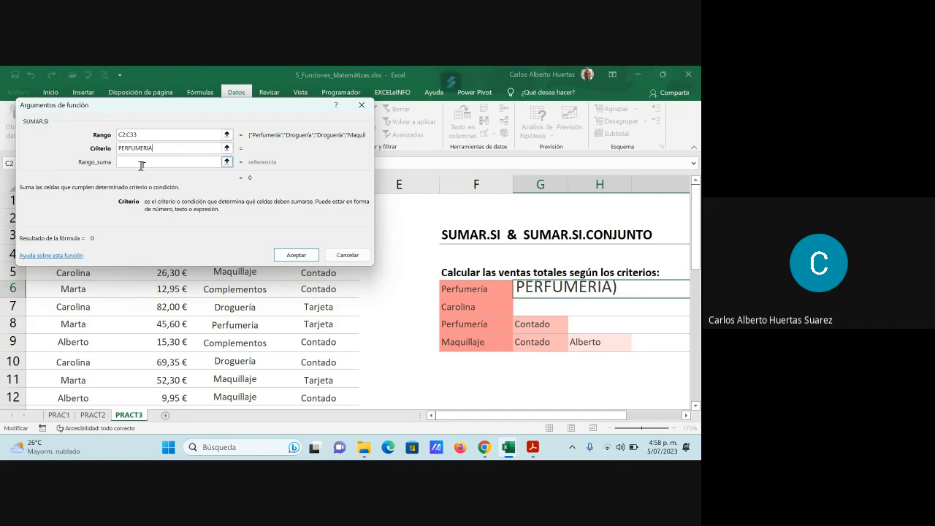
Set Rango_suma to the Importe venta amounts in B2:B33 and complete the formula in G6
{"action": "left_click", "coordinate": [141, 162]}
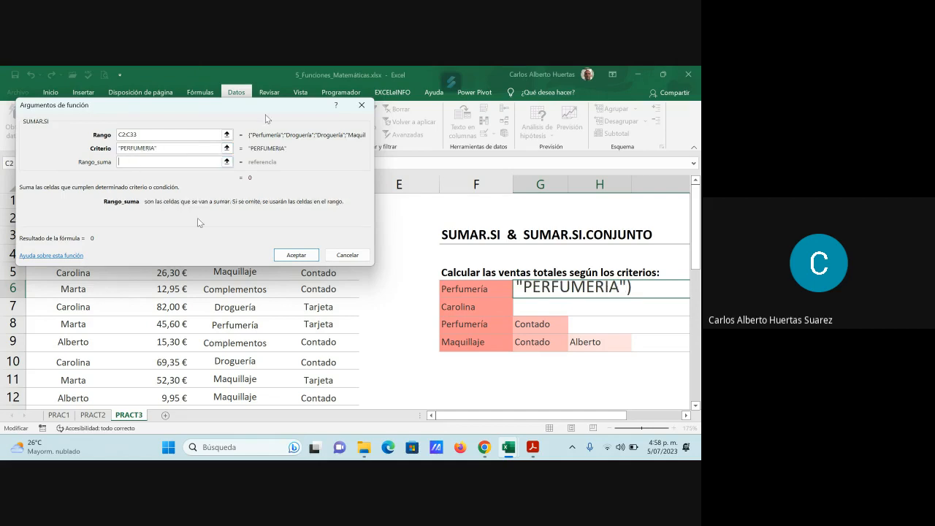
{"action": "left_click_drag", "start_coordinate": [264, 105], "coordinate": [541, 105]}
{"action": "left_click", "coordinate": [166, 219]}
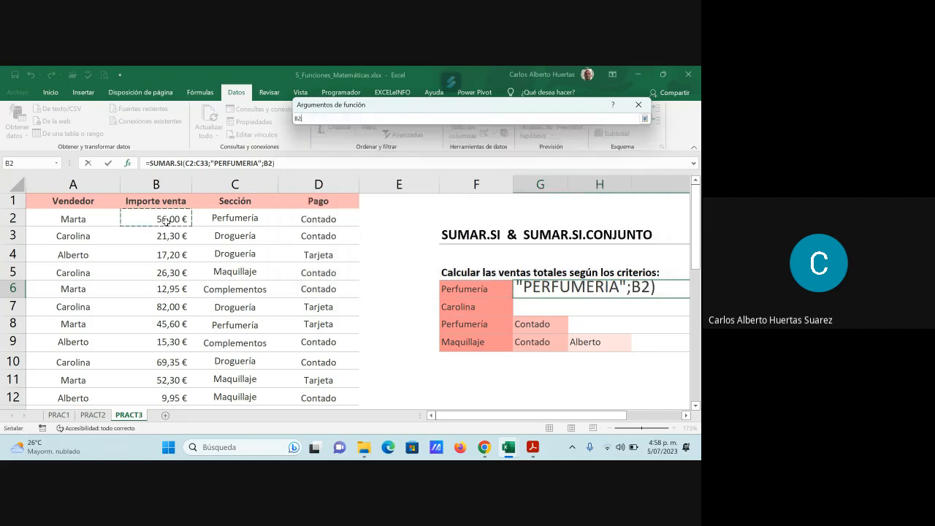
{"action": "left_click_drag", "start_coordinate": [166, 219], "coordinate": [183, 371]}
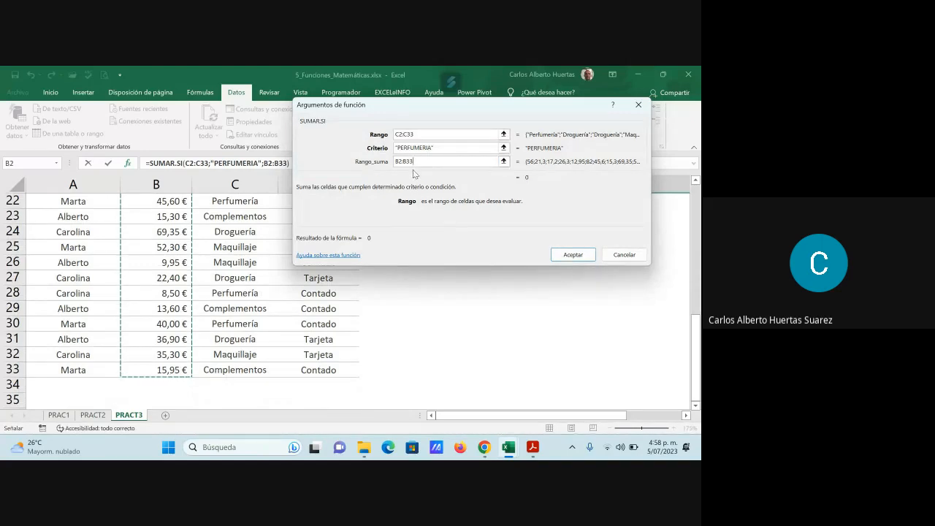
{"action": "left_click", "coordinate": [585, 257]}
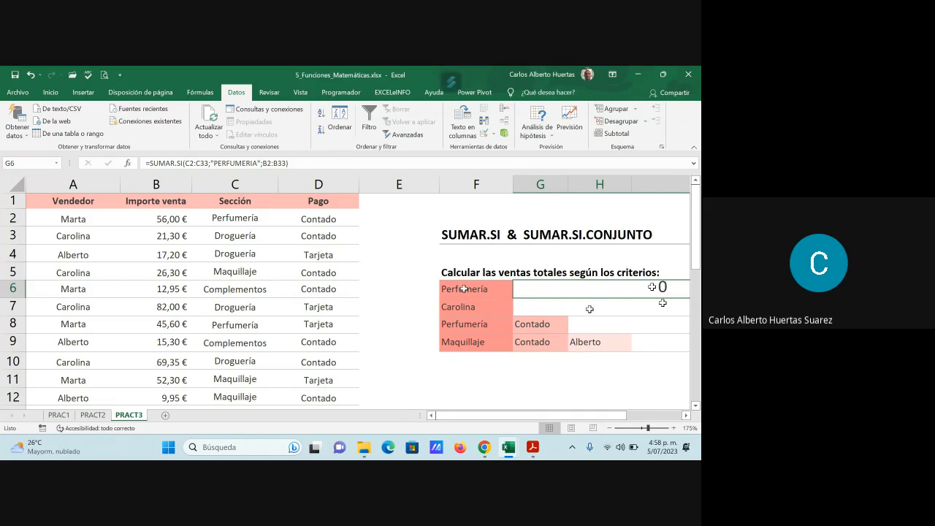
Correct the criterion text in the G6 formula to the accented "PERFUMERÍA"
{"action": "key", "text": "F2"}
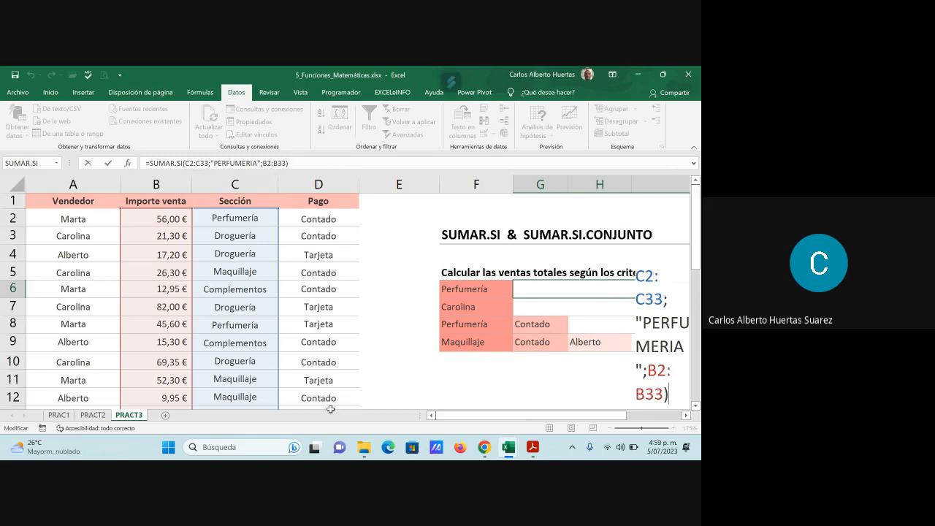
{"action": "mouse_move", "coordinate": [532, 457]}
{"action": "left_click_drag", "start_coordinate": [257, 163], "coordinate": [215, 163]}
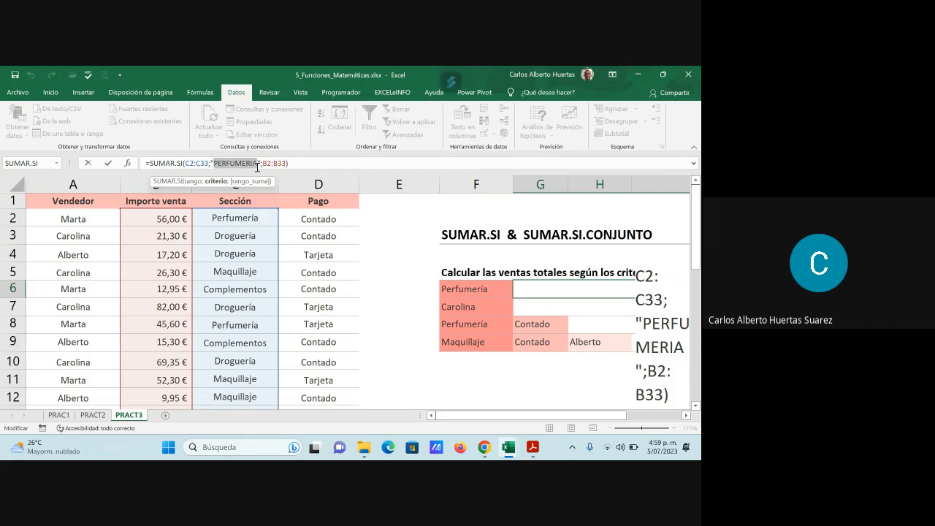
{"action": "left_click", "coordinate": [257, 166]}
{"action": "key", "text": "BackSpace"}
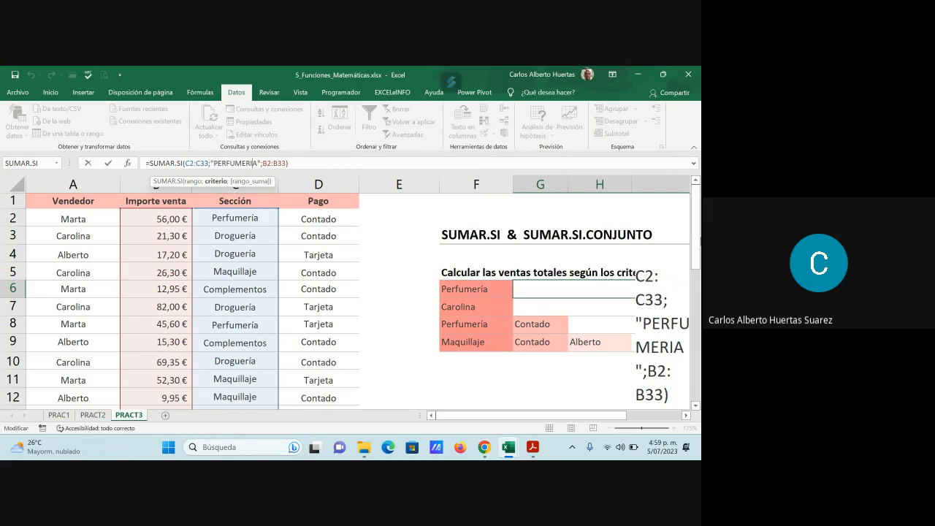
{"action": "type", "text": "Í"}
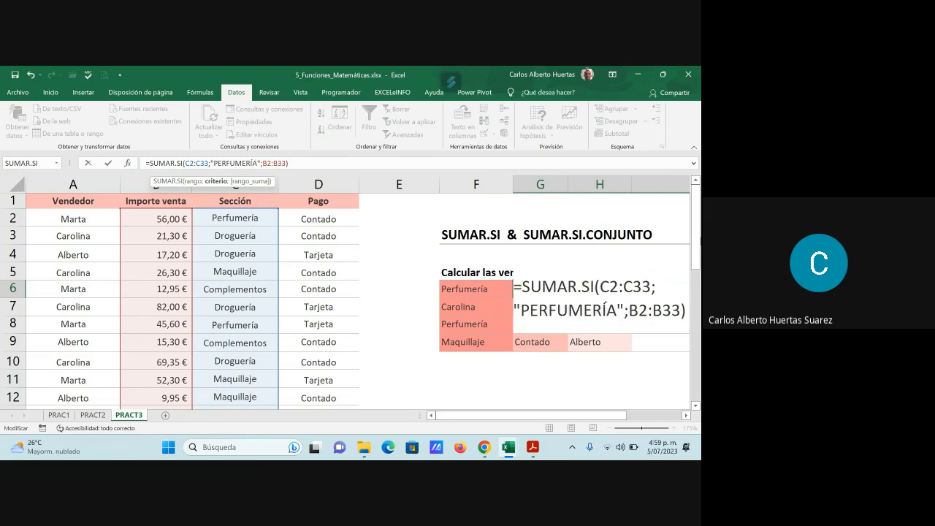
{"action": "key", "text": "Return"}
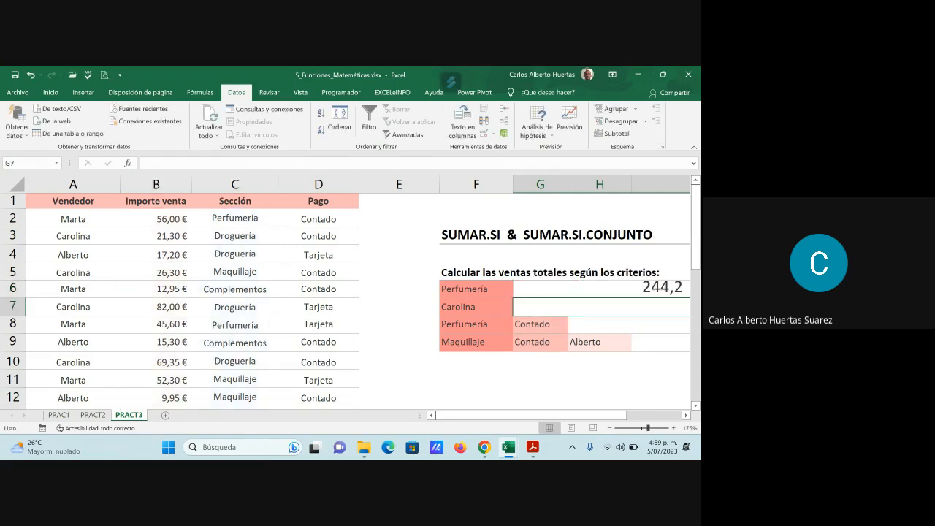
Clear G6 and insert a new SUMAR.SI function there with Rango set to the Sección values in C2:C33
{"action": "left_click", "coordinate": [650, 288]}
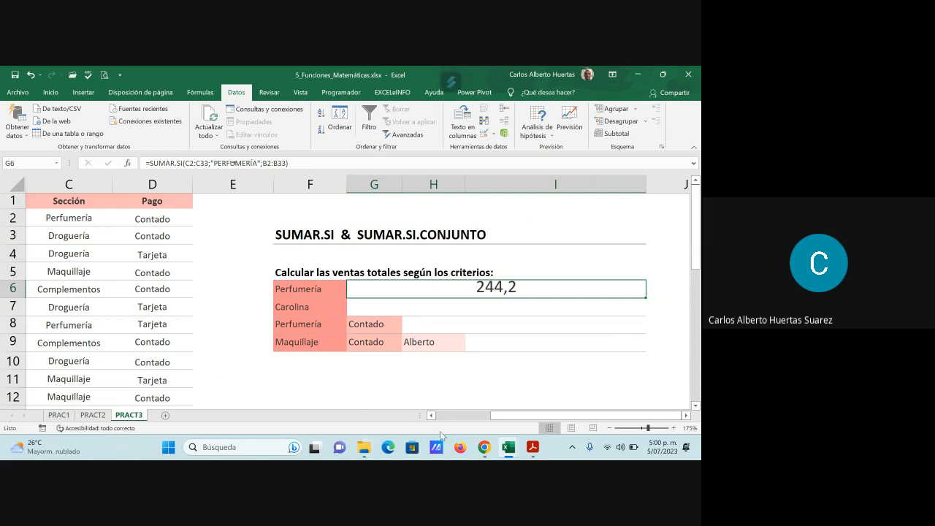
{"action": "key", "text": "Delete"}
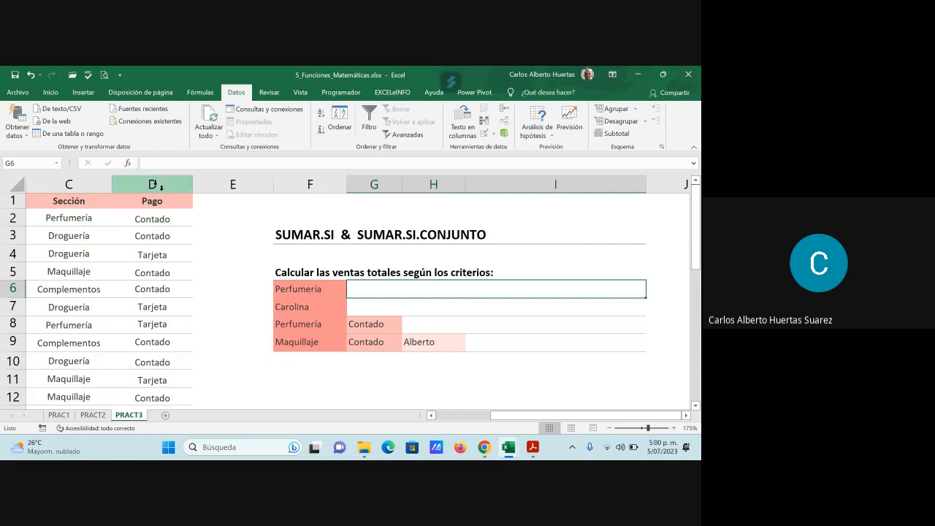
{"action": "left_click", "coordinate": [128, 165]}
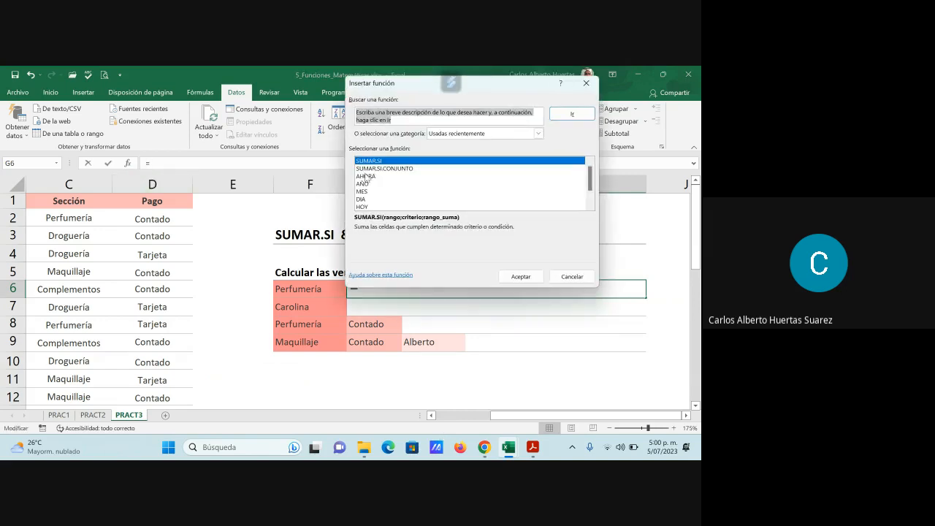
{"action": "left_click", "coordinate": [521, 278]}
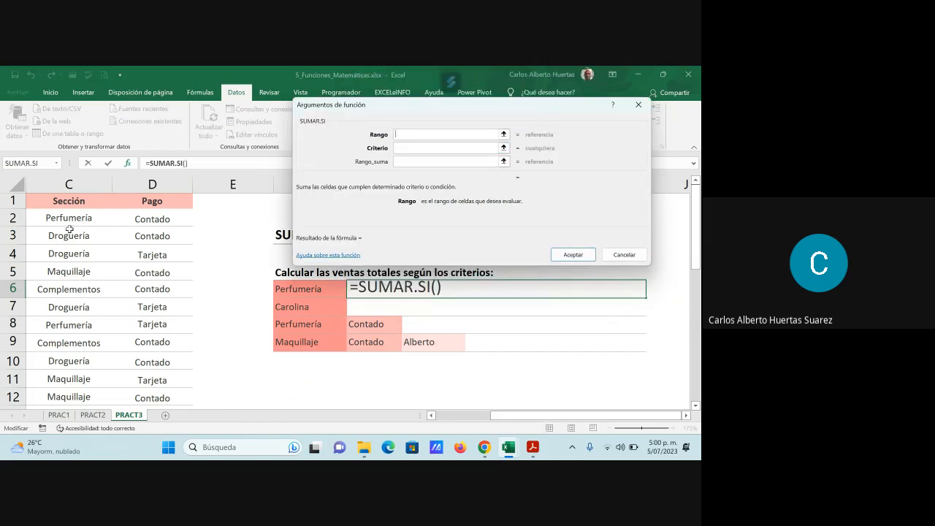
{"action": "left_click_drag", "start_coordinate": [70, 219], "coordinate": [69, 387]}
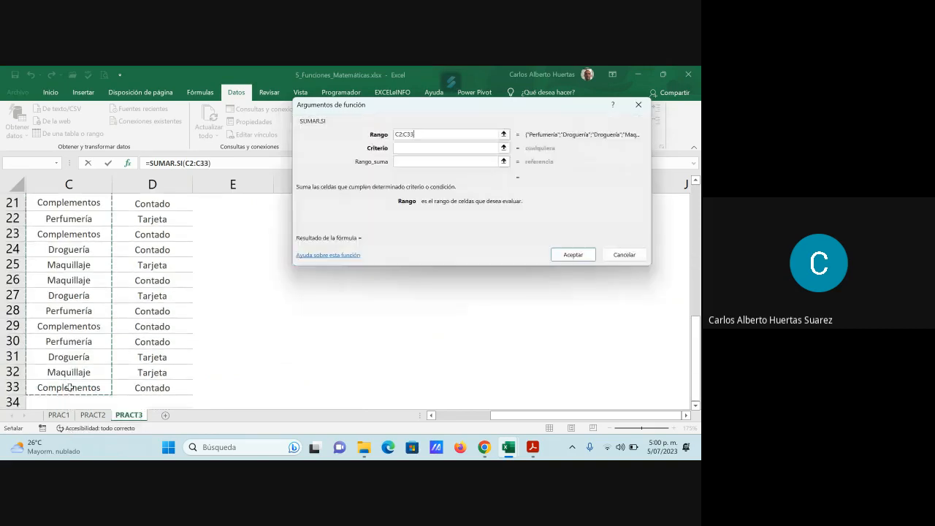
Set the SUMAR.SI Criterio to a reference to the Perfumería cell F6
{"action": "left_click", "coordinate": [402, 147]}
{"action": "left_click_drag", "start_coordinate": [454, 111], "coordinate": [183, 128]}
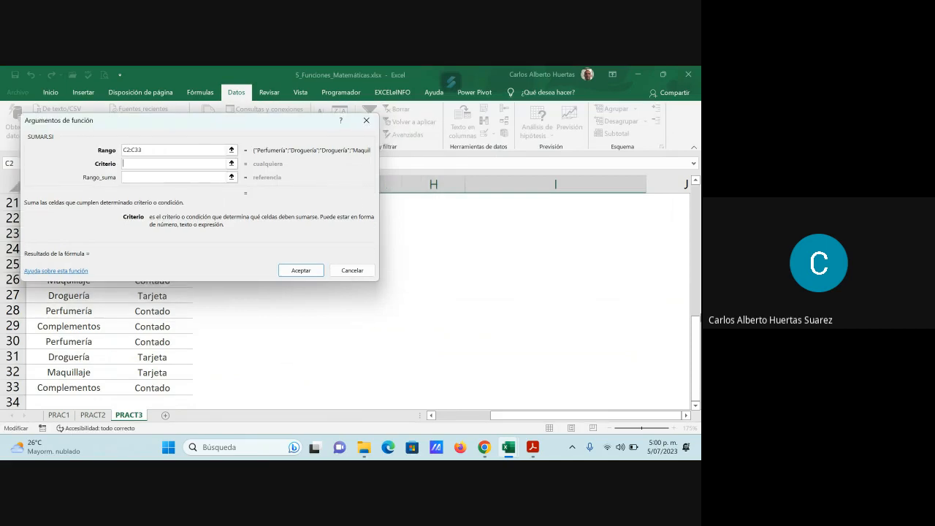
{"action": "left_click_drag", "start_coordinate": [695, 358], "coordinate": [694, 253]}
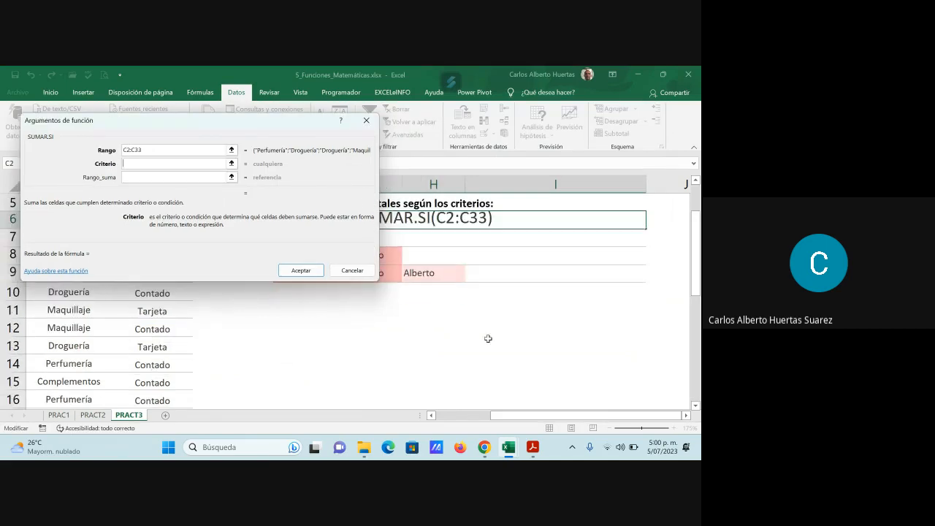
{"action": "left_click_drag", "start_coordinate": [204, 127], "coordinate": [443, 303]}
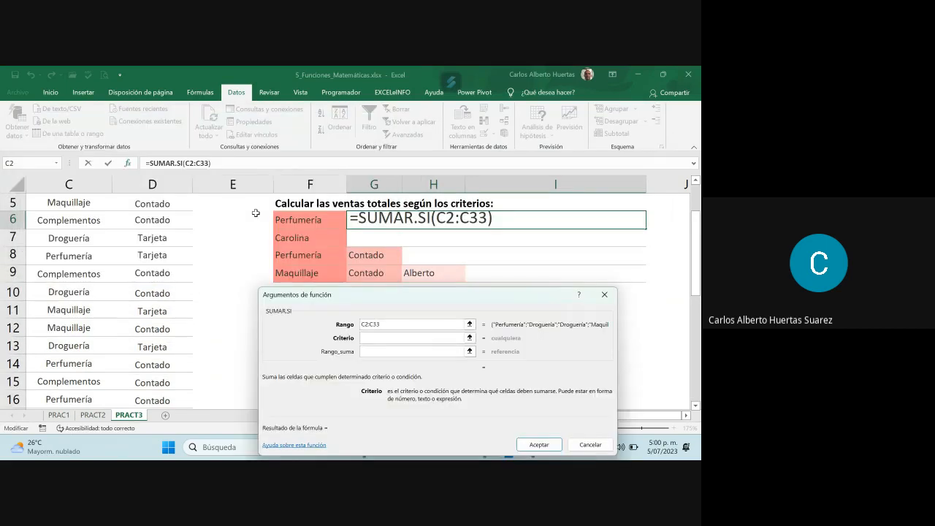
{"action": "left_click", "coordinate": [297, 220]}
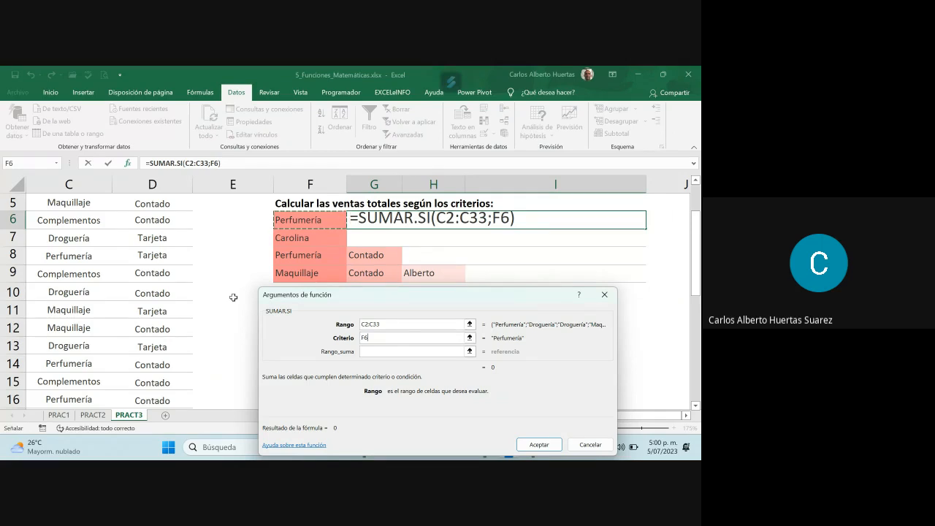
Set Rango_suma to the Importe venta values in B2:B33 and complete the G6 formula with its cell-referenced criterion
{"action": "left_click", "coordinate": [378, 352]}
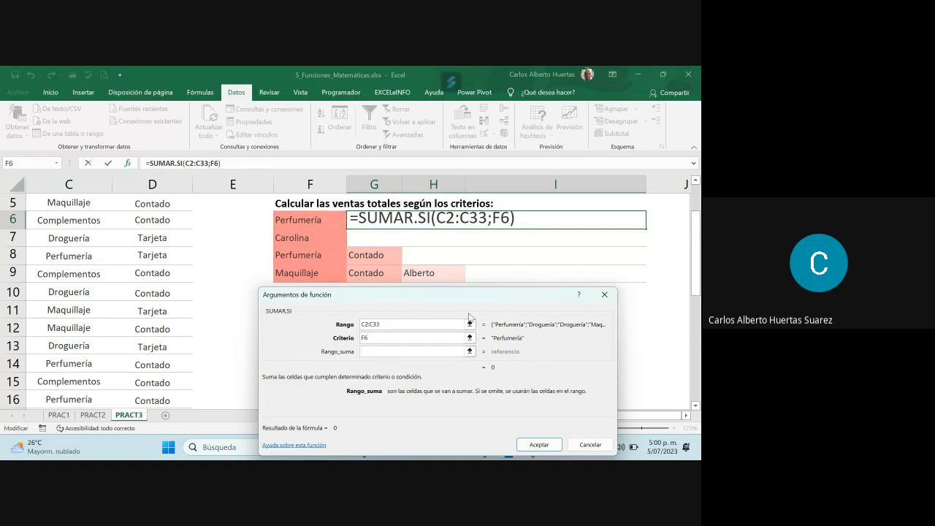
{"action": "left_click_drag", "start_coordinate": [471, 302], "coordinate": [494, 165]}
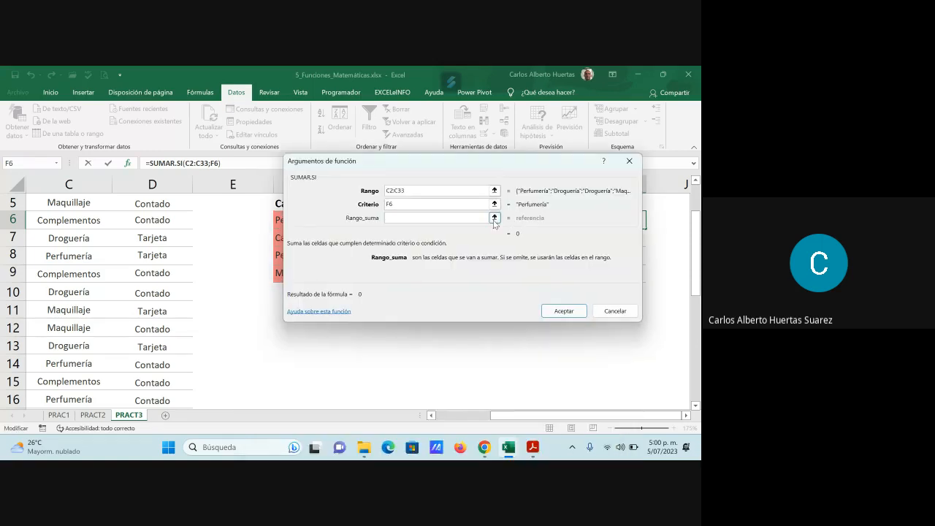
{"action": "left_click", "coordinate": [493, 215]}
{"action": "left_click_drag", "start_coordinate": [574, 416], "coordinate": [521, 417]}
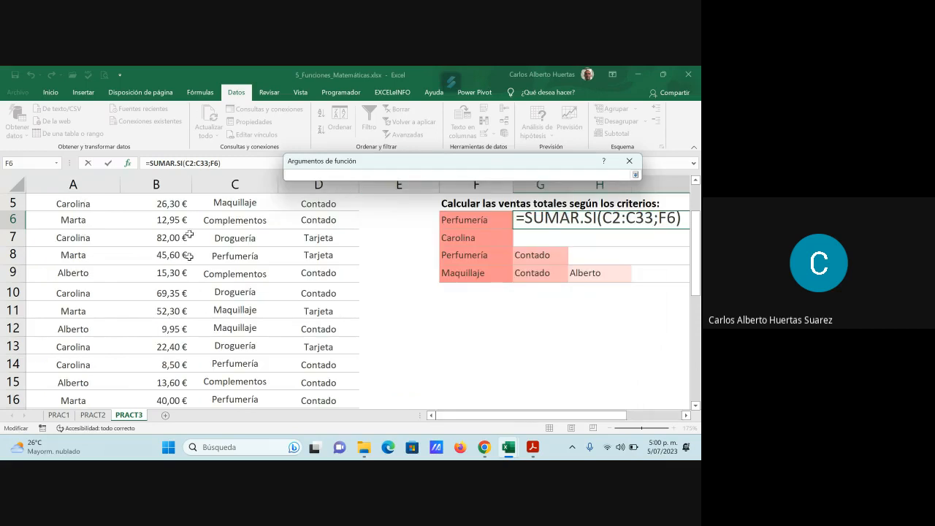
{"action": "scroll", "coordinate": [189, 234], "scroll_direction": "up", "scroll_amount": 2}
{"action": "left_click_drag", "start_coordinate": [167, 218], "coordinate": [156, 369]}
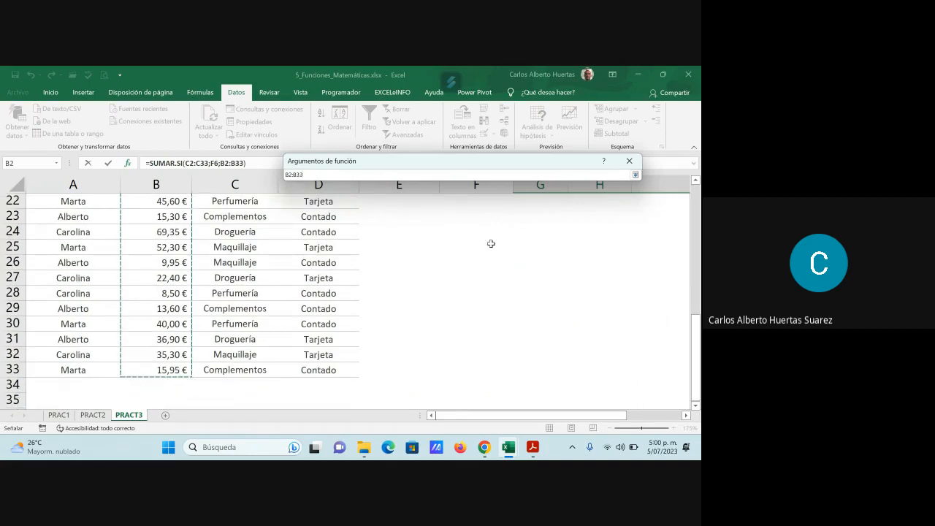
{"action": "left_click", "coordinate": [635, 175]}
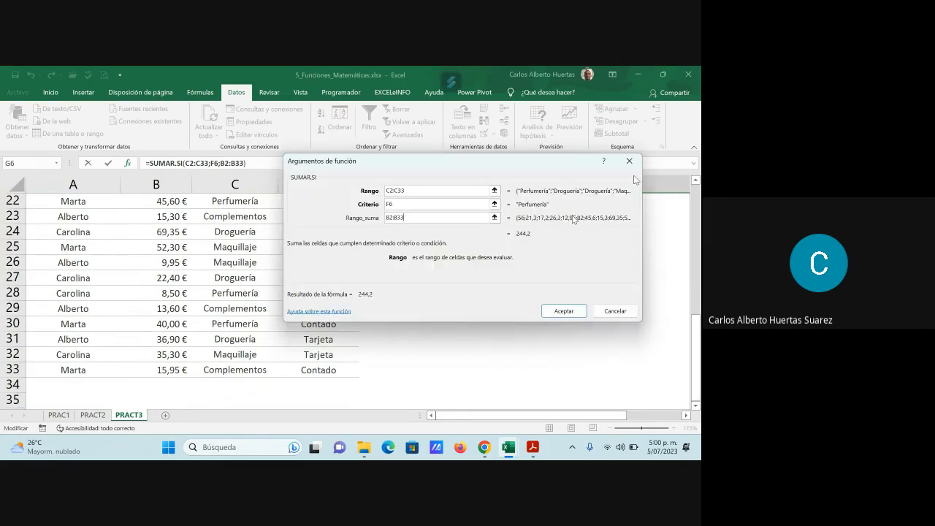
{"action": "left_click", "coordinate": [566, 312]}
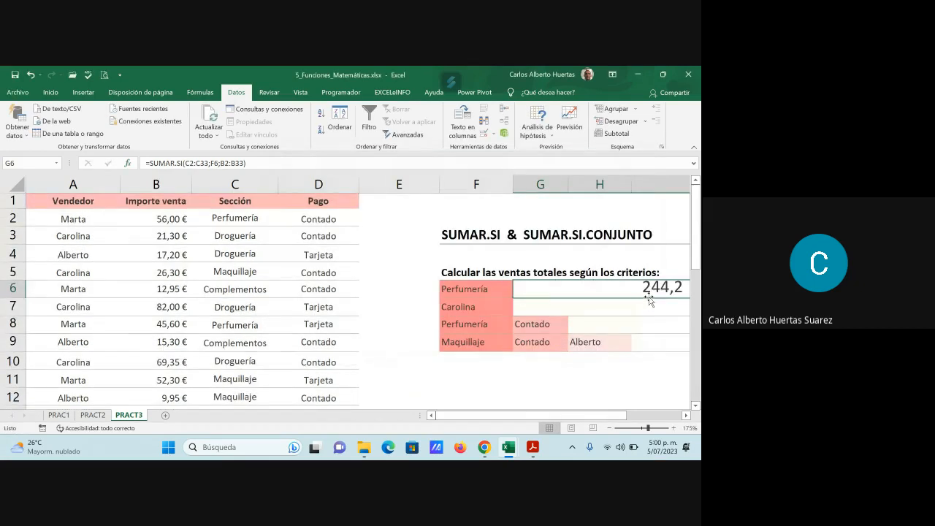
Insert a SUMAR.SI function in G7 with Rango set to the Vendedor values in A2:A33
{"action": "mouse_move", "coordinate": [323, 456]}
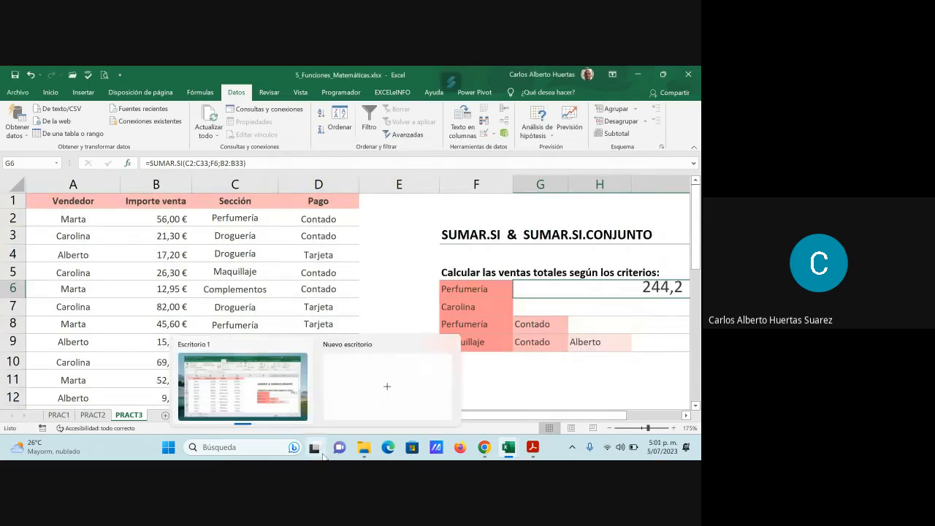
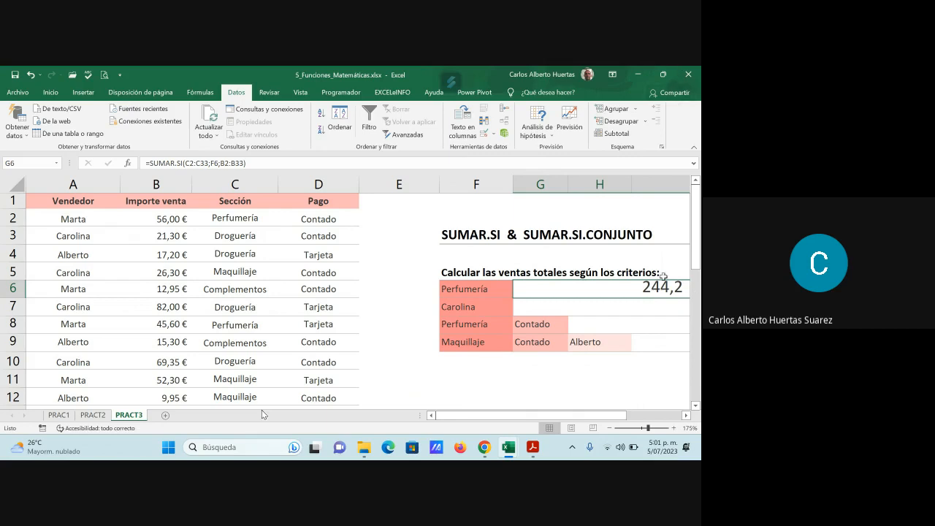
{"action": "left_click", "coordinate": [568, 310]}
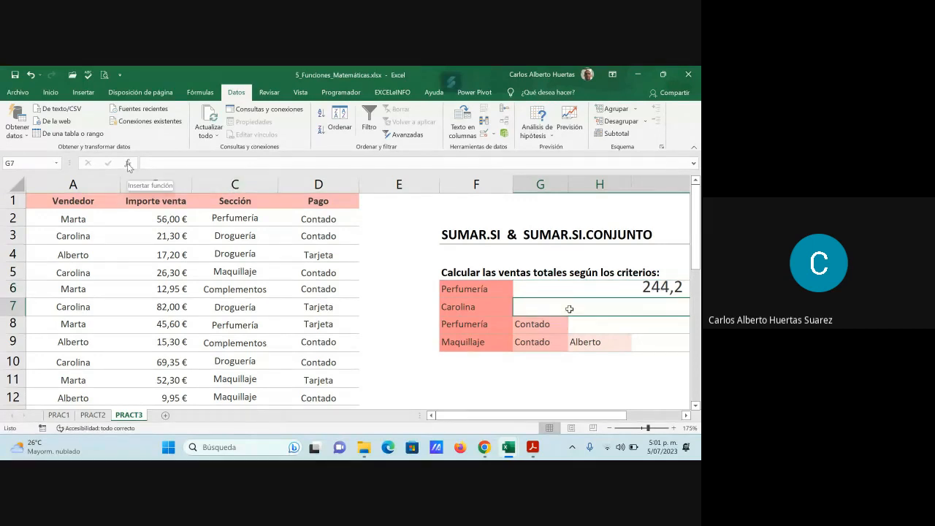
{"action": "left_click", "coordinate": [128, 164]}
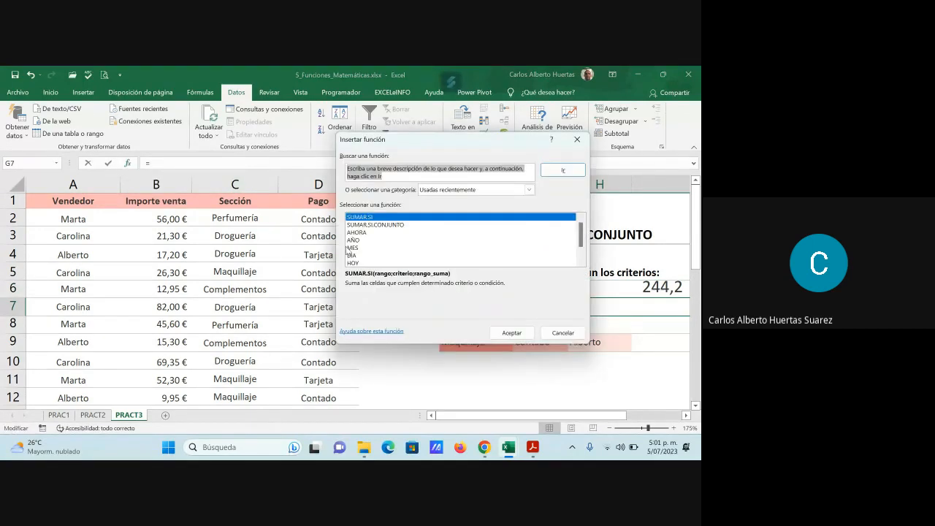
{"action": "left_click", "coordinate": [522, 334]}
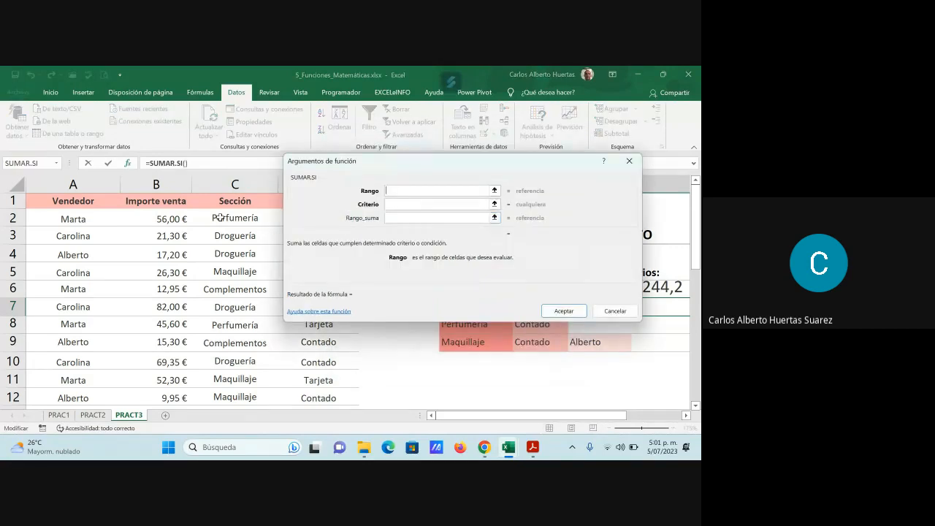
{"action": "left_click_drag", "start_coordinate": [81, 225], "coordinate": [94, 370]}
Set Criterio to the seller cell A28 and Rango_suma to the Importe venta values in B2:B33, completing the G7 formula
{"action": "left_click", "coordinate": [400, 204]}
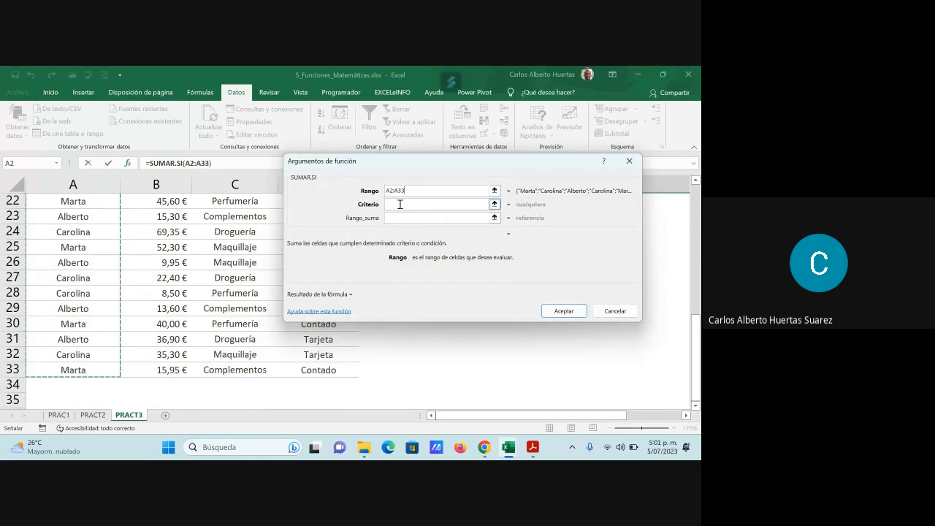
{"action": "left_click", "coordinate": [75, 295]}
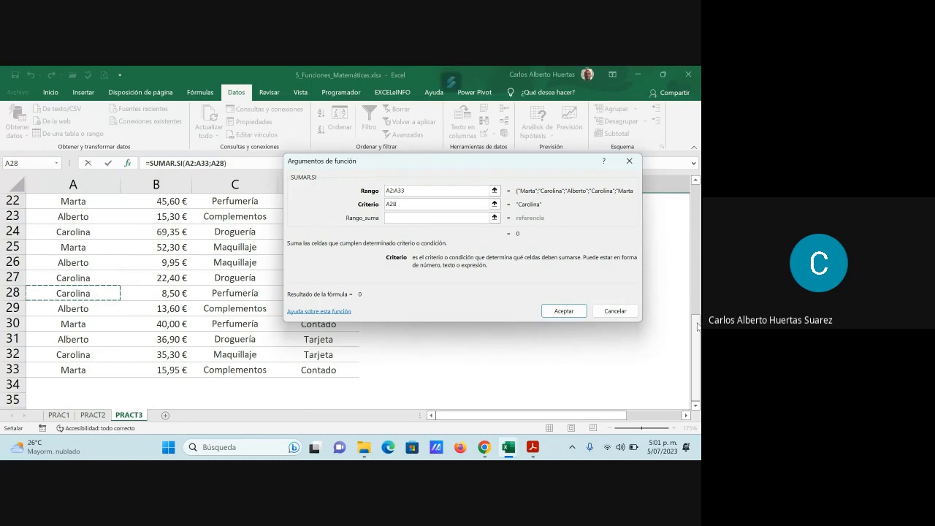
{"action": "left_click", "coordinate": [405, 218]}
{"action": "left_click_drag", "start_coordinate": [156, 369], "coordinate": [165, 217]}
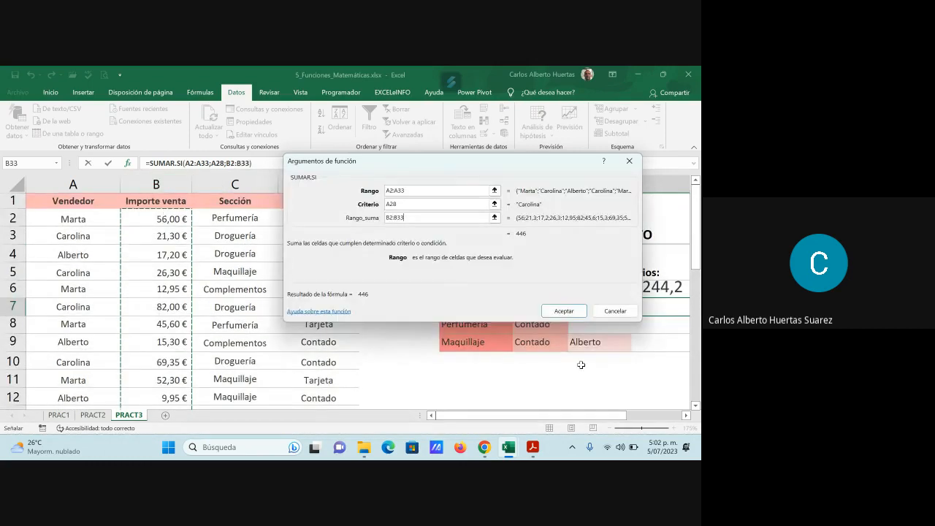
{"action": "left_click", "coordinate": [577, 311]}
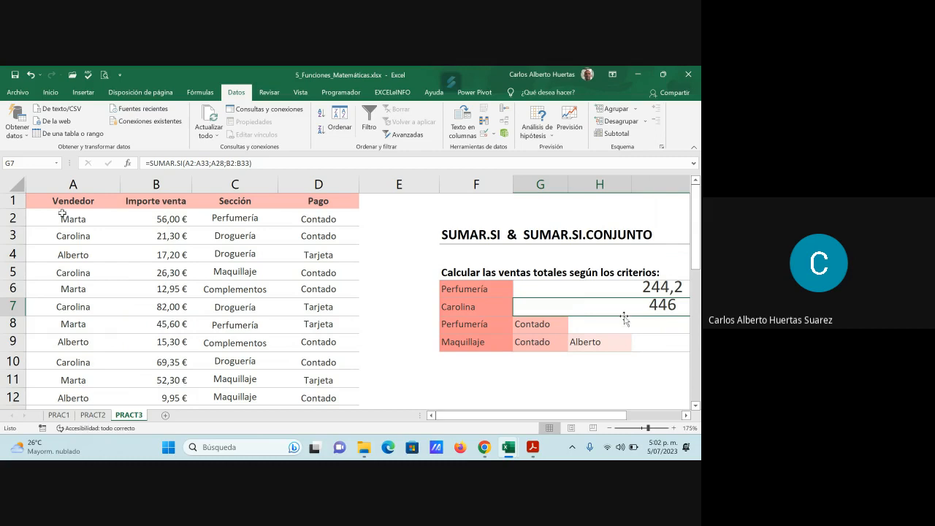
Turn on filtering for the sales table and filter the Vendedor column to only the seller named in F7
{"action": "left_click", "coordinate": [104, 206]}
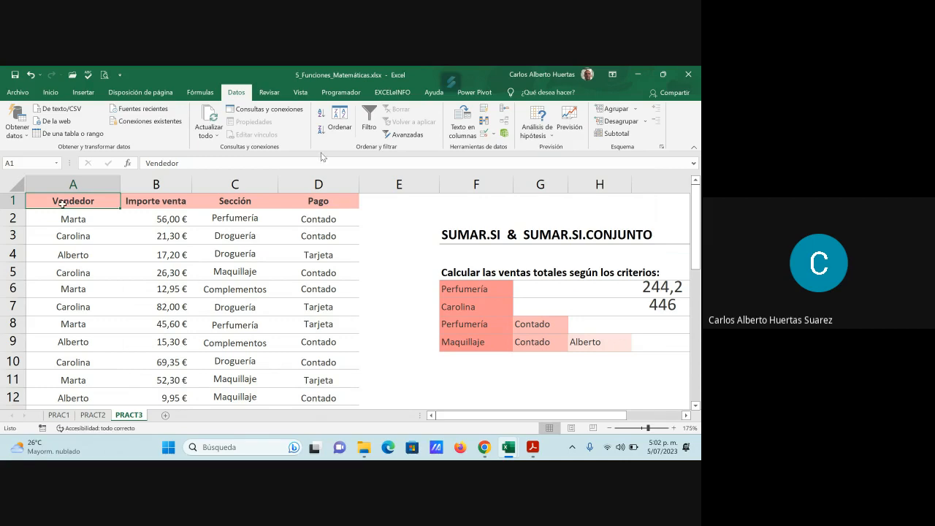
{"action": "left_click", "coordinate": [369, 117]}
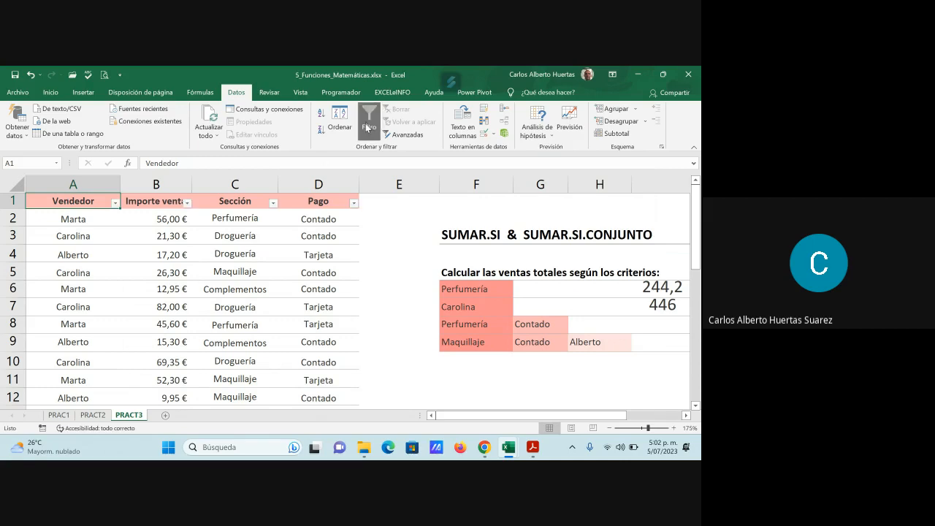
{"action": "left_click", "coordinate": [115, 203]}
{"action": "left_click", "coordinate": [159, 315]}
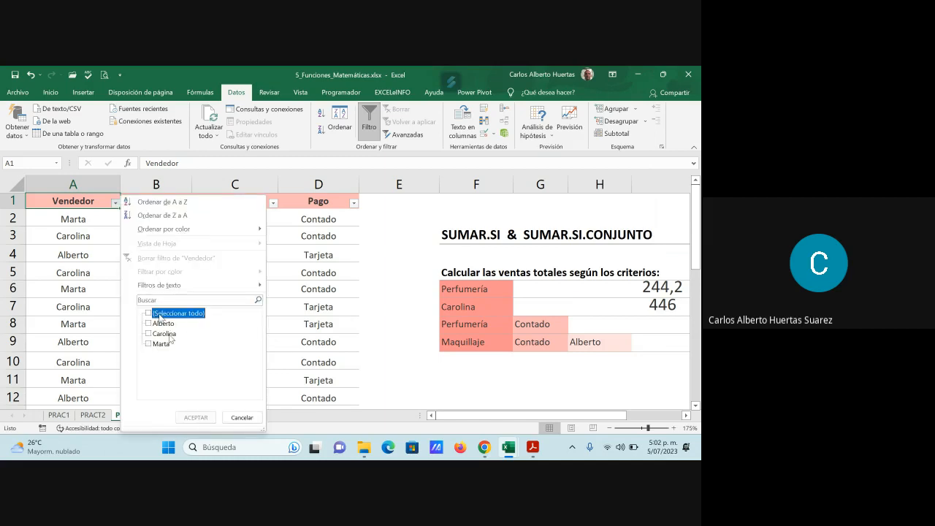
{"action": "left_click", "coordinate": [149, 334]}
{"action": "left_click", "coordinate": [195, 417]}
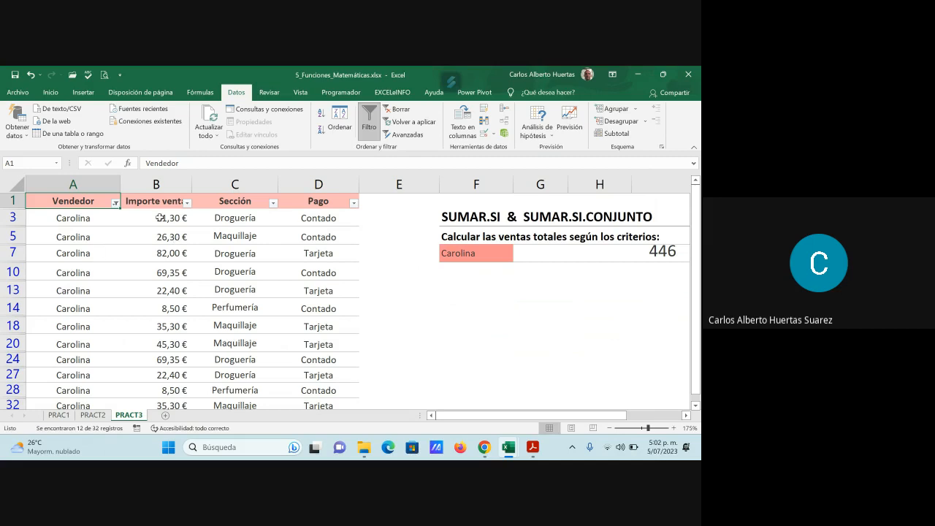
Check the sum of the filtered Importe venta amounts against the total in G7
{"action": "left_click_drag", "start_coordinate": [160, 218], "coordinate": [152, 373]}
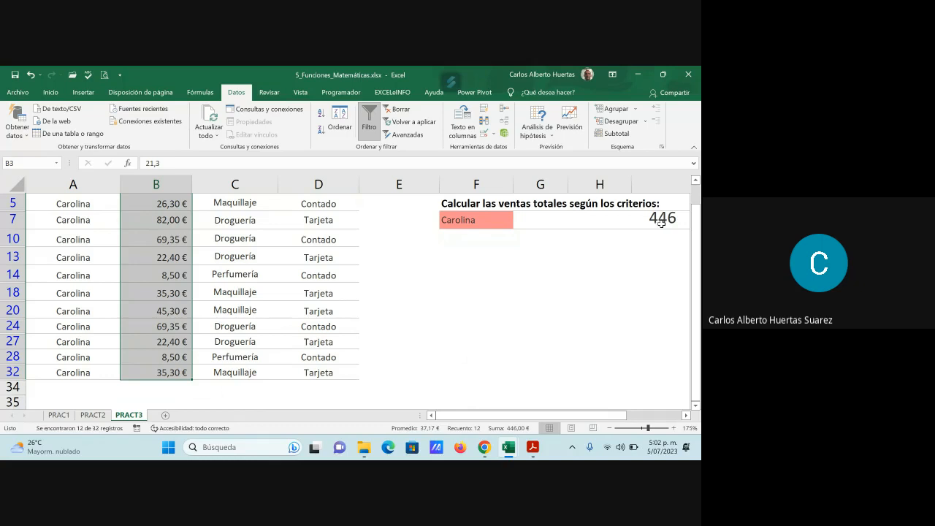
{"action": "left_click", "coordinate": [315, 309]}
{"action": "scroll", "coordinate": [201, 327], "scroll_direction": "up", "scroll_amount": 1}
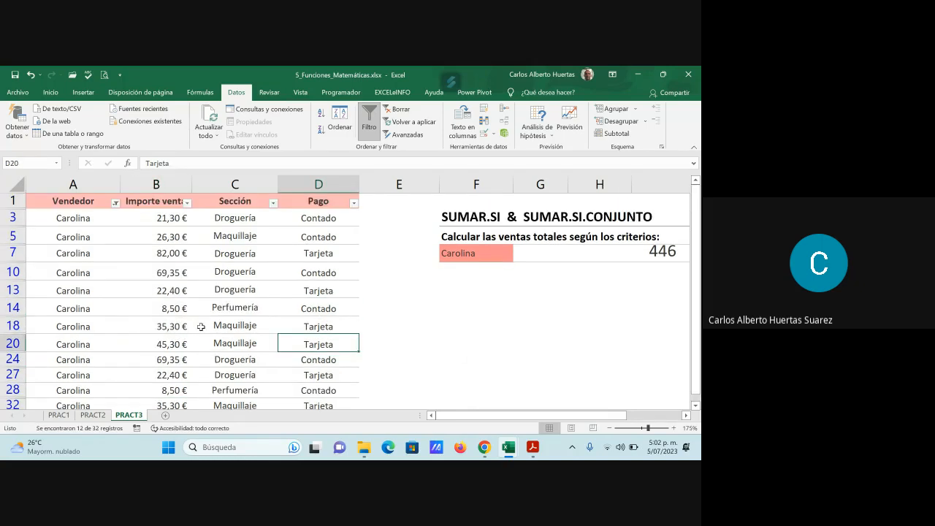
Show all sellers again in the Vendedor column filter
{"action": "left_click", "coordinate": [115, 202]}
{"action": "left_click", "coordinate": [173, 314]}
{"action": "left_click", "coordinate": [211, 414]}
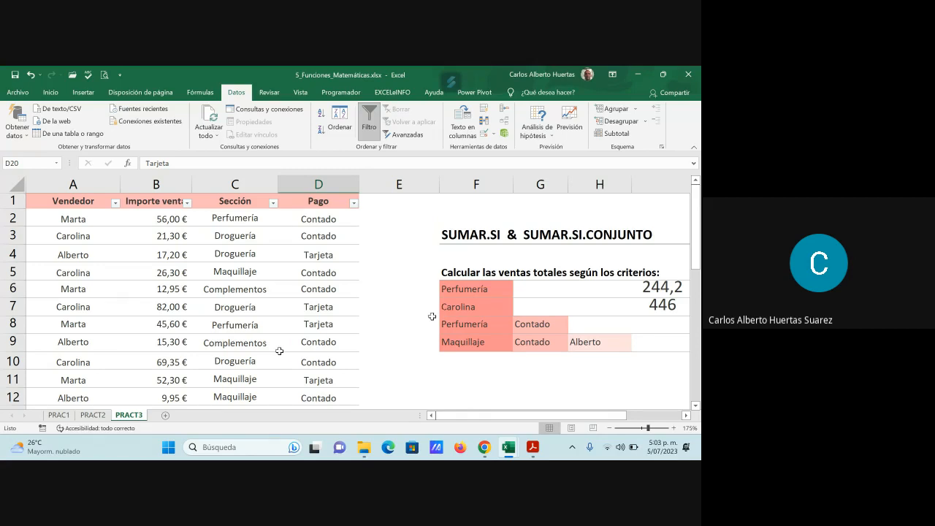
Insert a SUMAR.SI.CONJUNTO function in H8 with Rango_suma set to the Importe venta values in B2:B33
{"action": "left_click", "coordinate": [487, 324]}
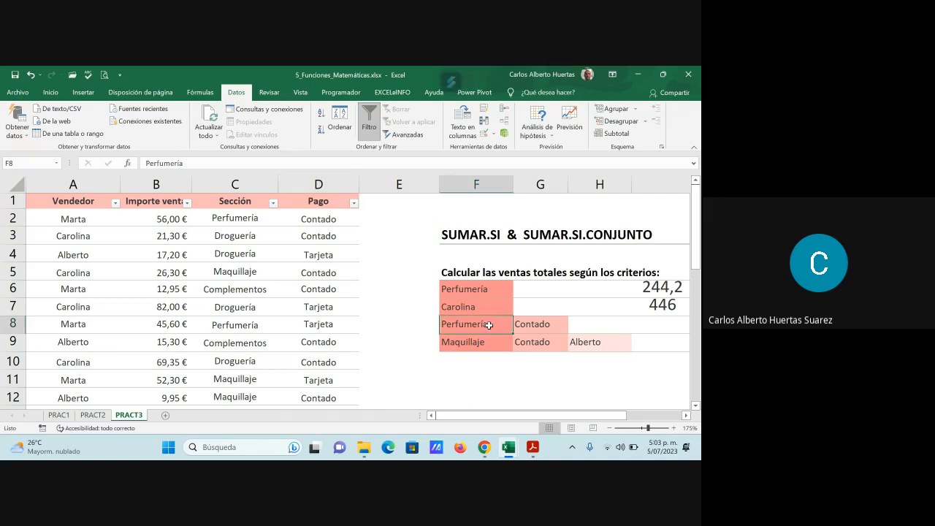
{"action": "left_click", "coordinate": [541, 325]}
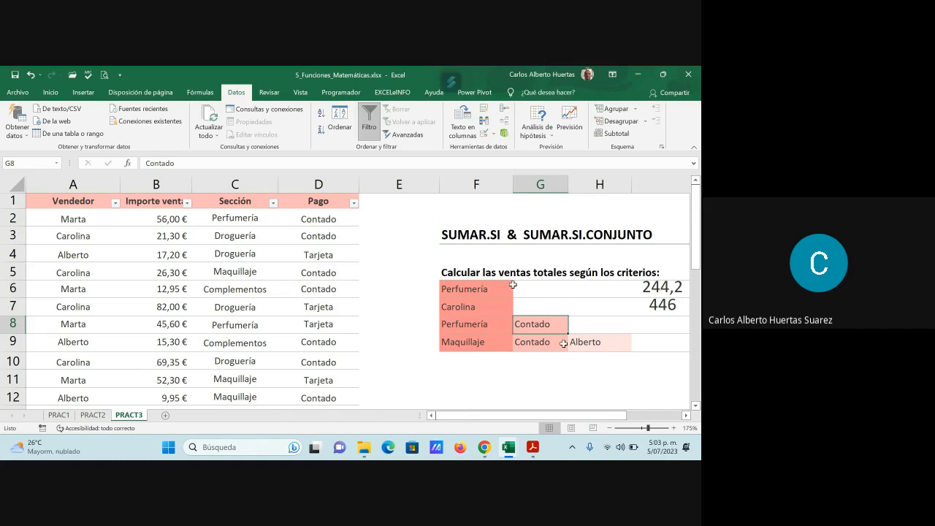
{"action": "left_click", "coordinate": [586, 328]}
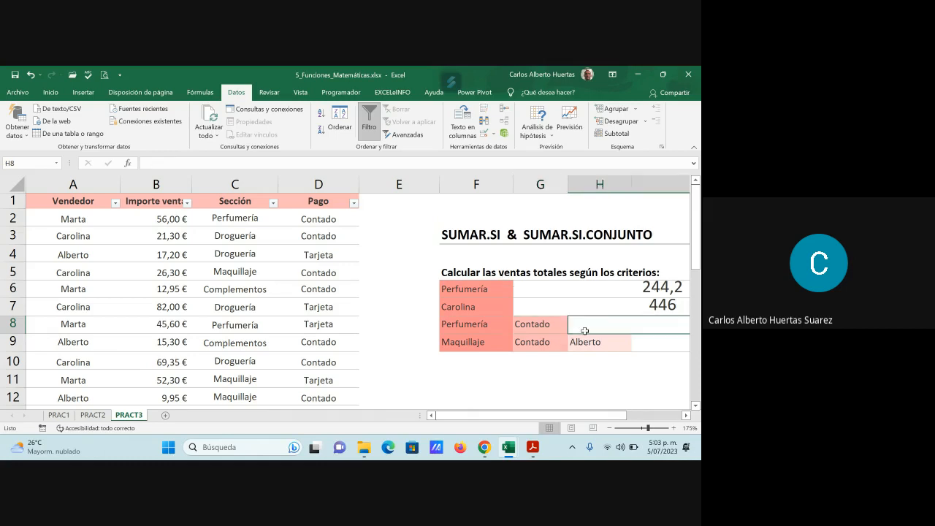
{"action": "left_click", "coordinate": [128, 163]}
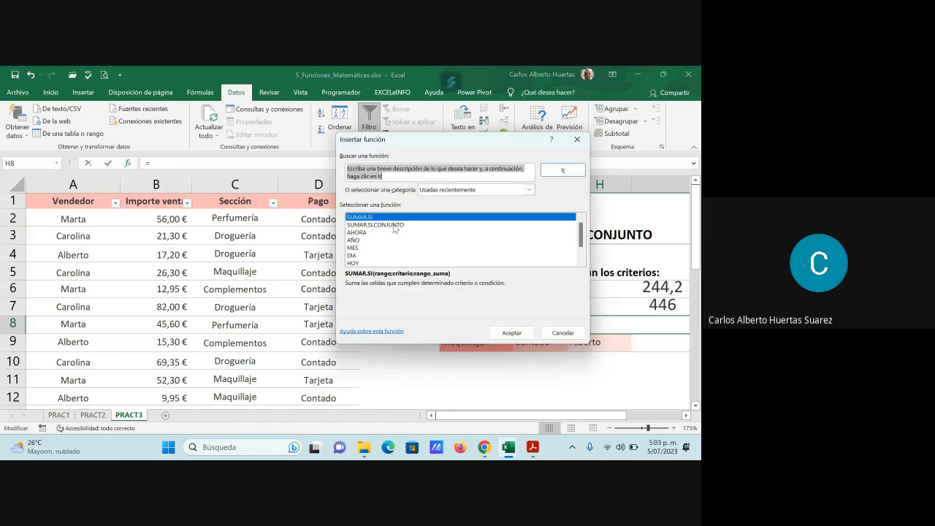
{"action": "left_click", "coordinate": [380, 225]}
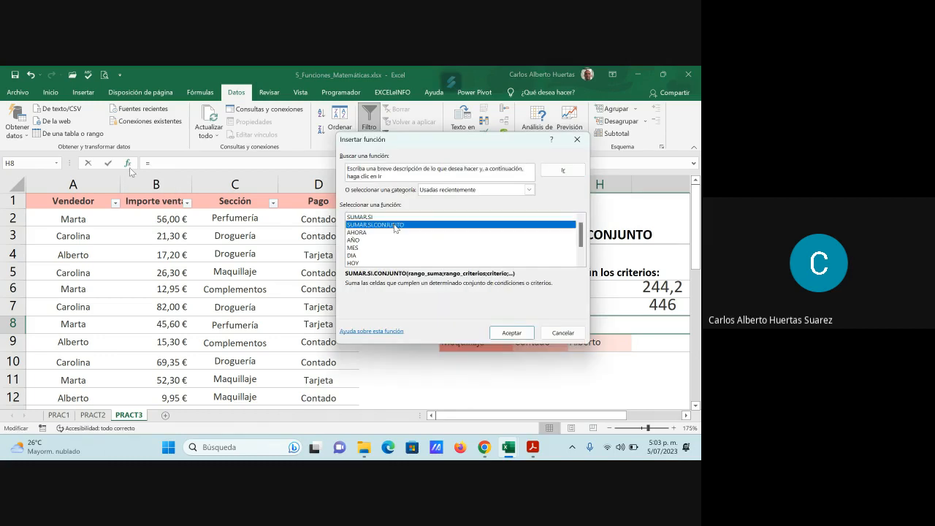
{"action": "left_click", "coordinate": [515, 333]}
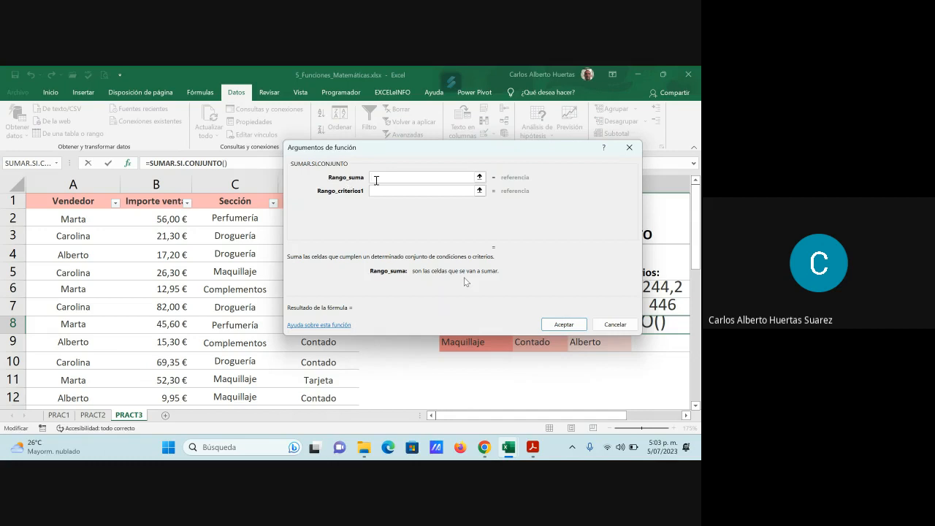
{"action": "left_click_drag", "start_coordinate": [161, 217], "coordinate": [173, 372]}
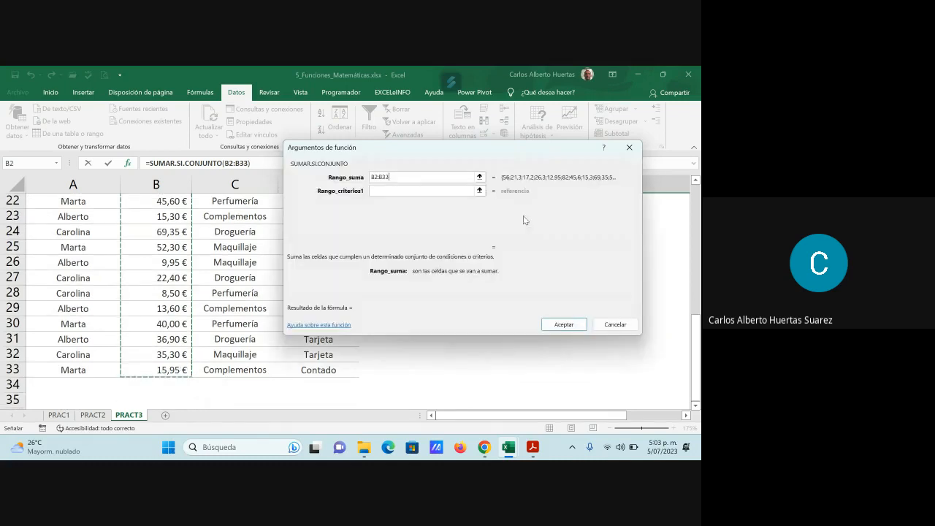
Set Rango_criterios1 to the Pago values in D2:D33 and Criterio1 to the Contado cell D33
{"action": "left_click", "coordinate": [386, 191]}
{"action": "left_click_drag", "start_coordinate": [413, 147], "coordinate": [162, 144]}
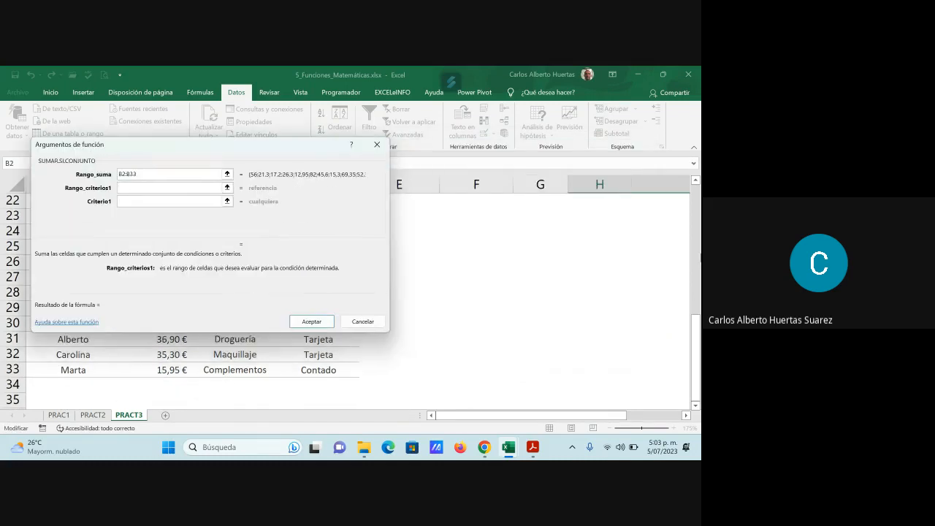
{"action": "left_click_drag", "start_coordinate": [695, 315], "coordinate": [695, 192]}
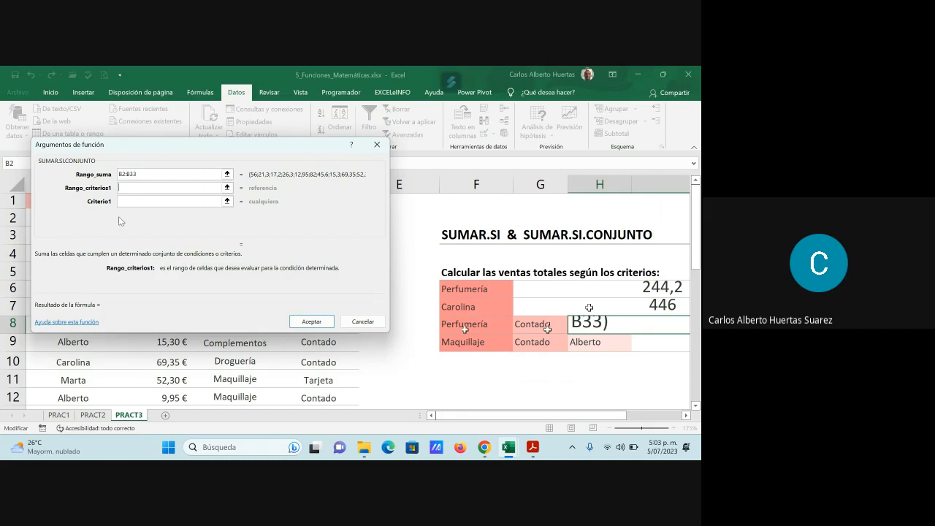
{"action": "left_click", "coordinate": [227, 187]}
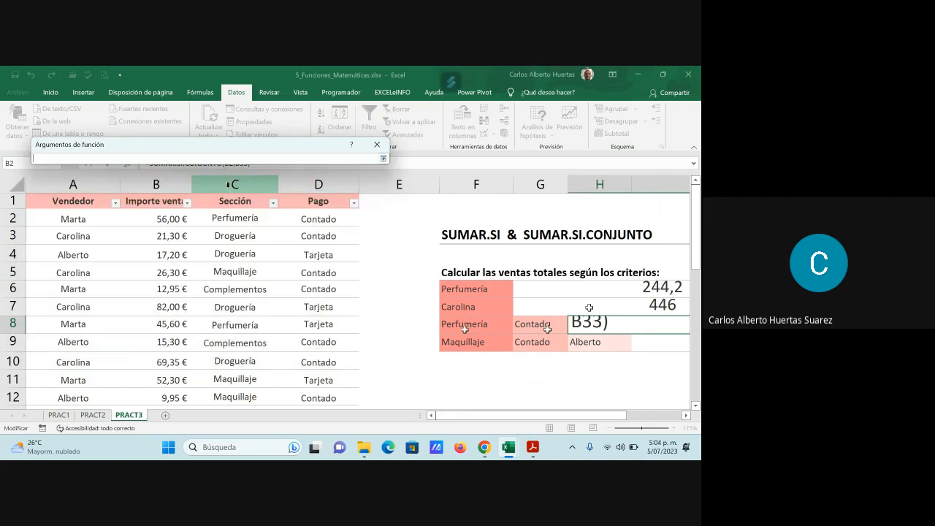
{"action": "left_click_drag", "start_coordinate": [332, 220], "coordinate": [328, 366]}
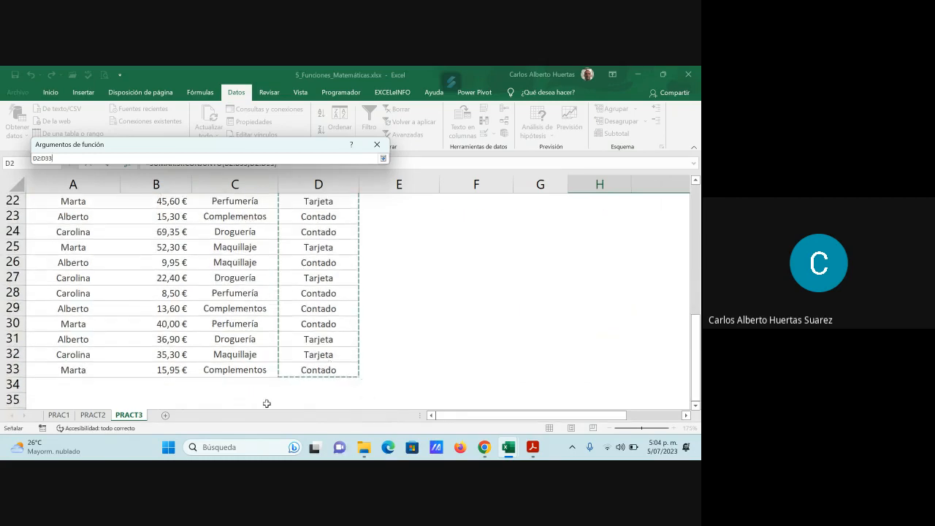
{"action": "left_click", "coordinate": [383, 157]}
{"action": "left_click", "coordinate": [135, 205]}
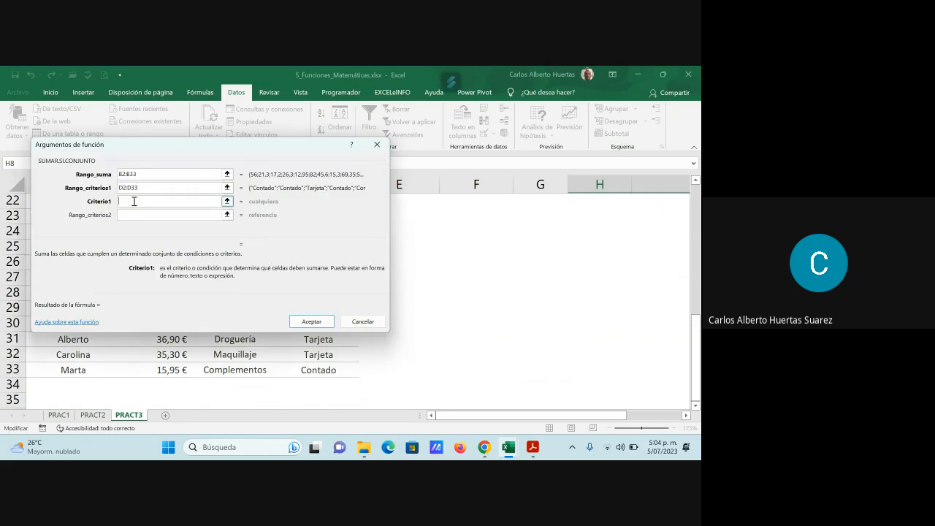
{"action": "left_click", "coordinate": [310, 372]}
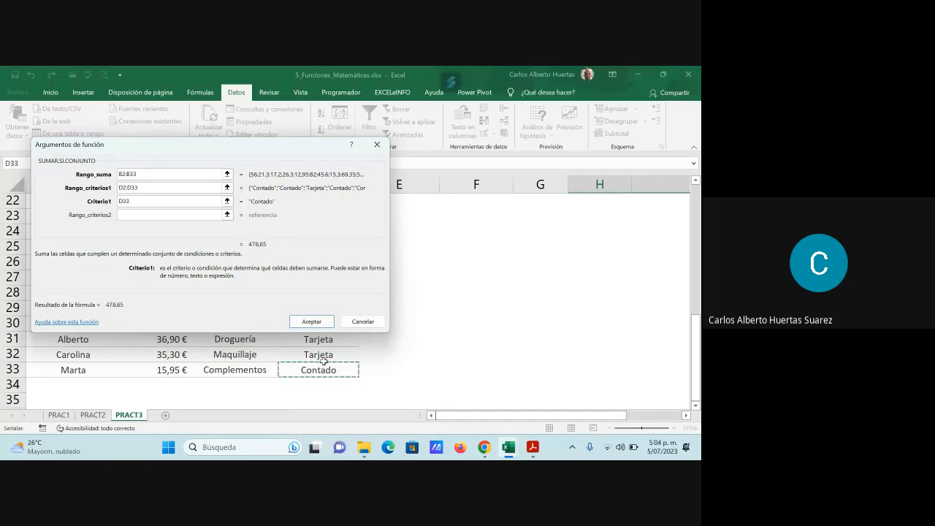
Set Rango_criterios2 to the Sección values in C2:C33 and Criterio2 to the Perfumería cell F8, completing the H8 formula
{"action": "left_click", "coordinate": [160, 215]}
{"action": "left_click", "coordinate": [135, 217]}
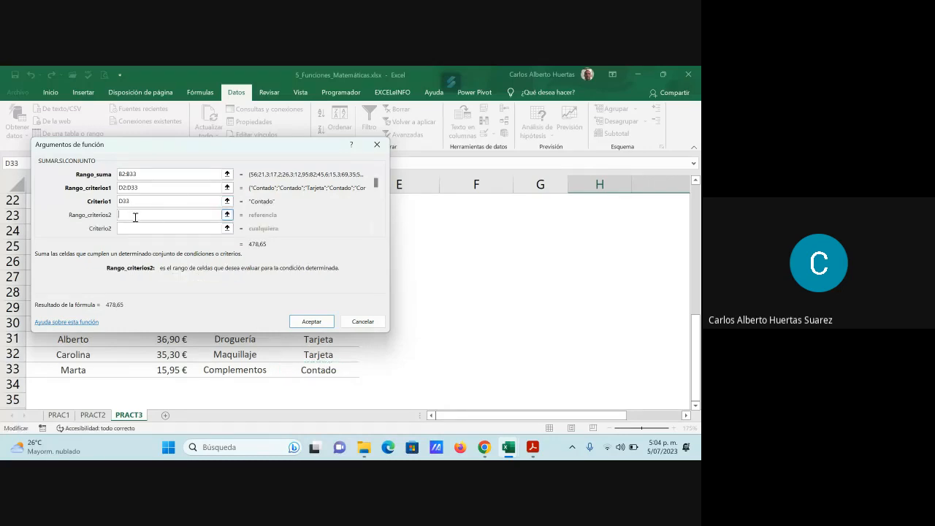
{"action": "left_click_drag", "start_coordinate": [305, 144], "coordinate": [613, 93]}
{"action": "left_click", "coordinate": [249, 369]}
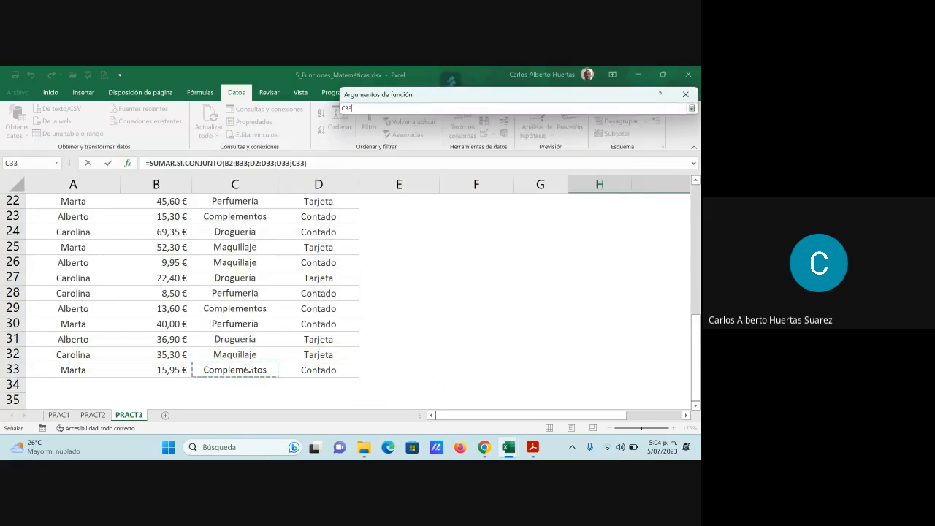
{"action": "left_click_drag", "start_coordinate": [249, 368], "coordinate": [235, 216]}
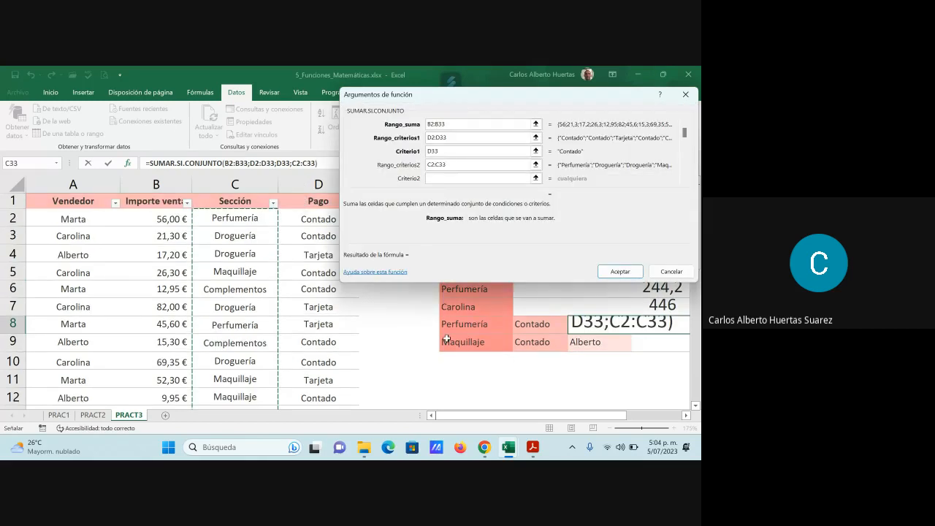
{"action": "left_click", "coordinate": [434, 178]}
{"action": "left_click", "coordinate": [490, 324]}
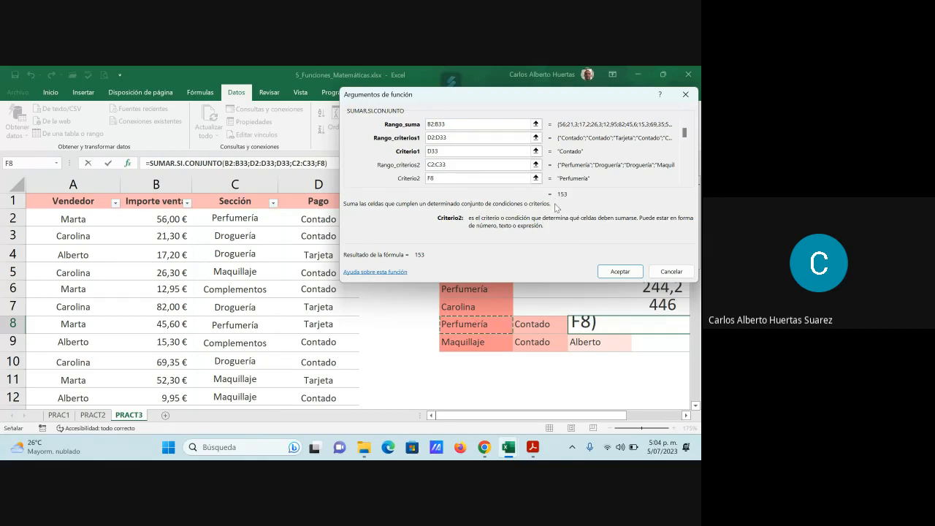
{"action": "left_click", "coordinate": [620, 270]}
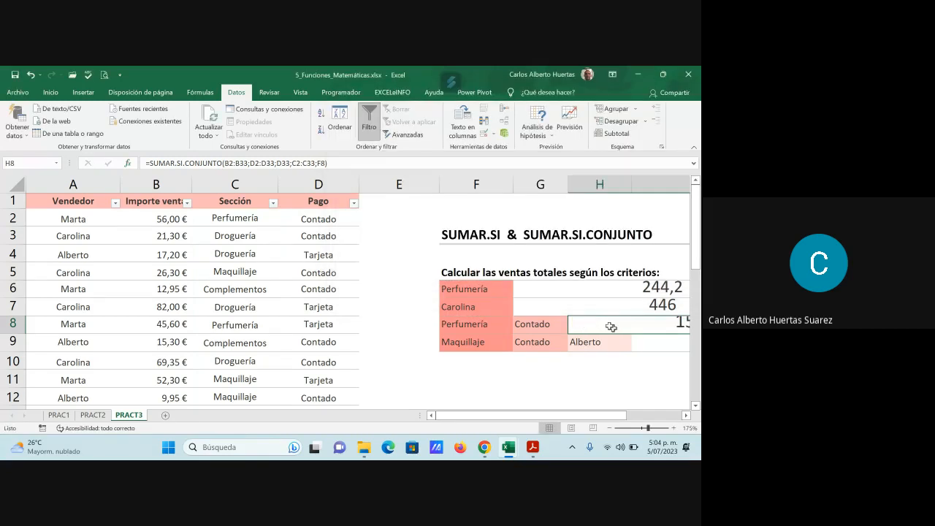
Filter the Sección column to show only Perfumería
{"action": "left_click", "coordinate": [274, 203]}
{"action": "left_click", "coordinate": [167, 313]}
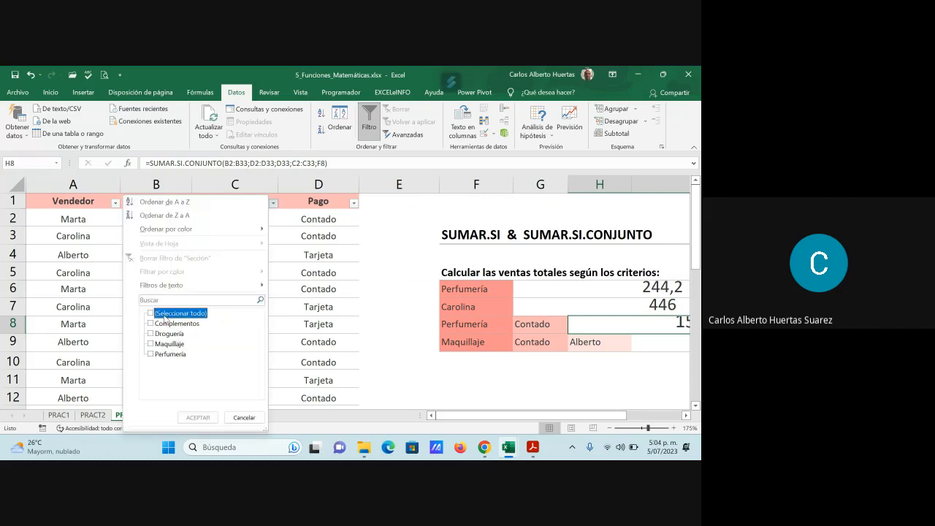
{"action": "left_click", "coordinate": [167, 355]}
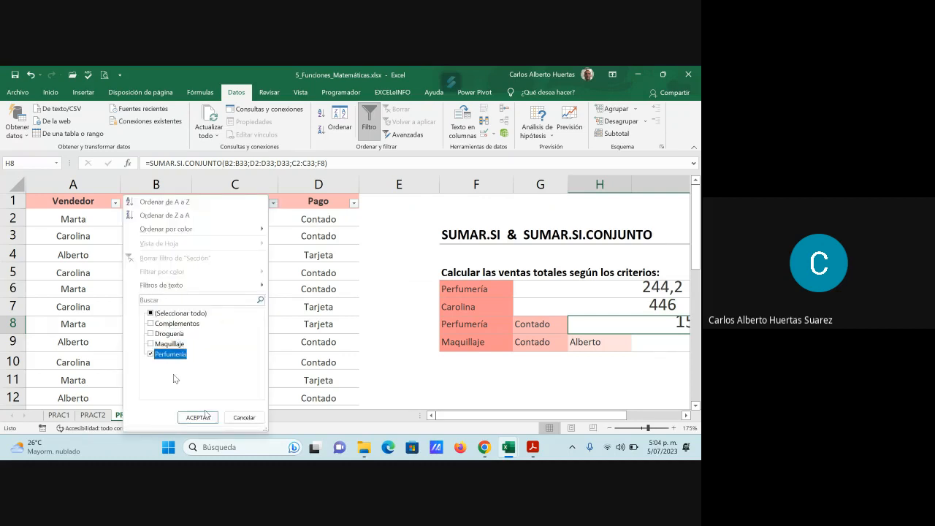
{"action": "left_click", "coordinate": [197, 417]}
Filter the Pago column to Contado and select the visible Importe venta amounts to check their sum
{"action": "left_click", "coordinate": [354, 203]}
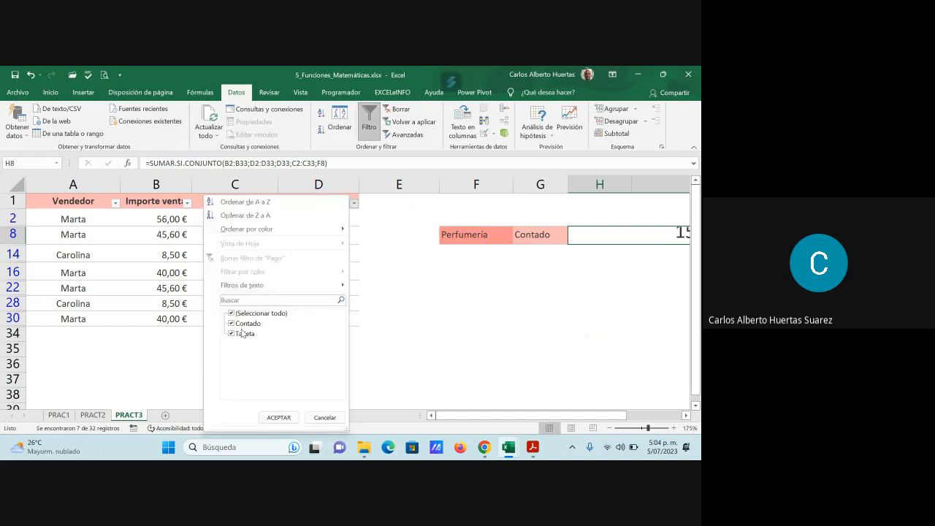
{"action": "left_click", "coordinate": [243, 333]}
{"action": "left_click", "coordinate": [279, 418]}
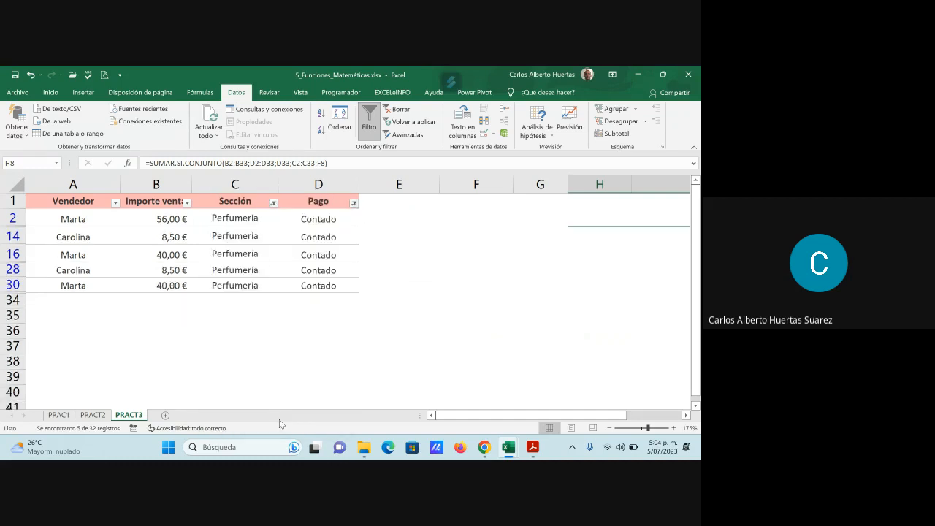
{"action": "left_click_drag", "start_coordinate": [167, 219], "coordinate": [161, 285]}
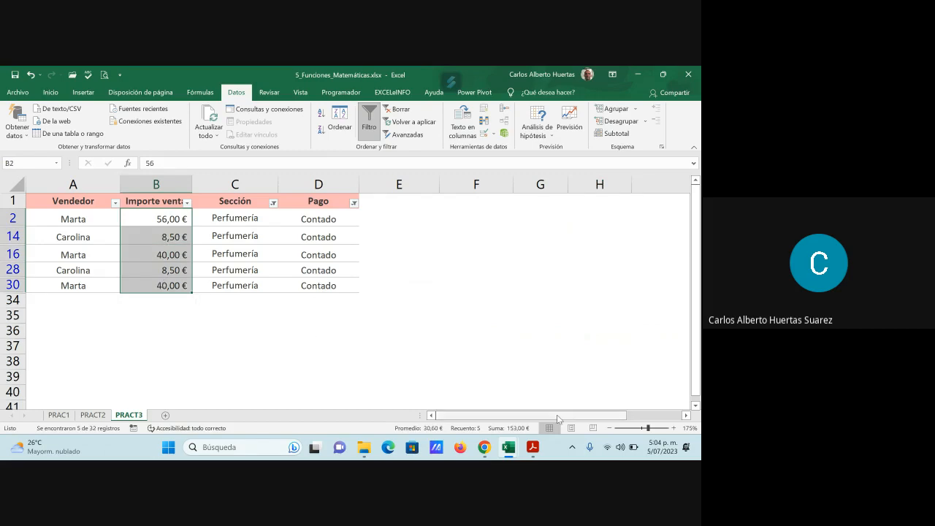
Show all sections and all payment types again in the Sección and Pago column filters
{"action": "left_click", "coordinate": [273, 203]}
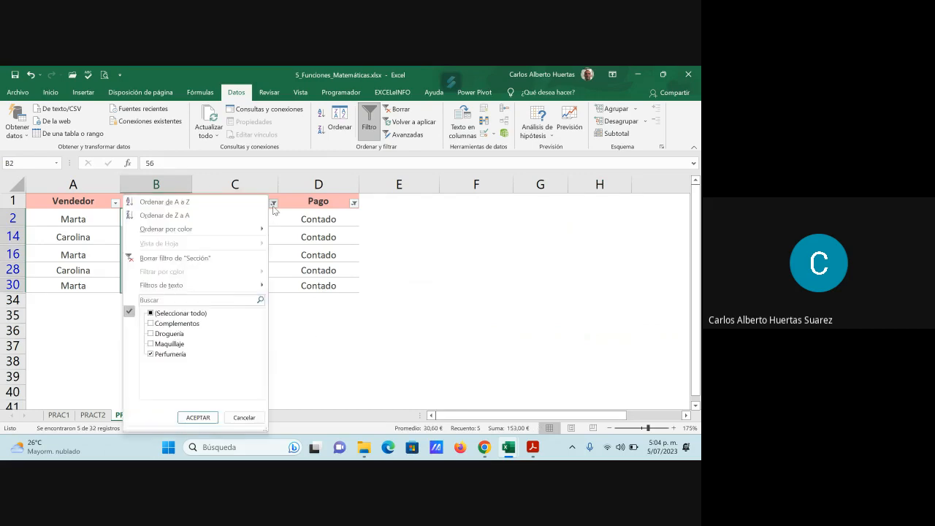
{"action": "left_click", "coordinate": [188, 314]}
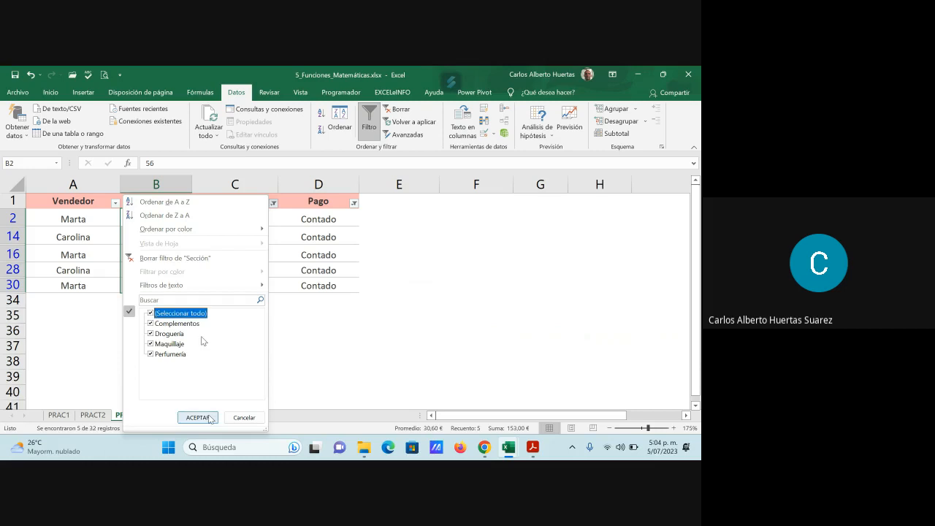
{"action": "left_click", "coordinate": [198, 417]}
{"action": "left_click", "coordinate": [353, 203]}
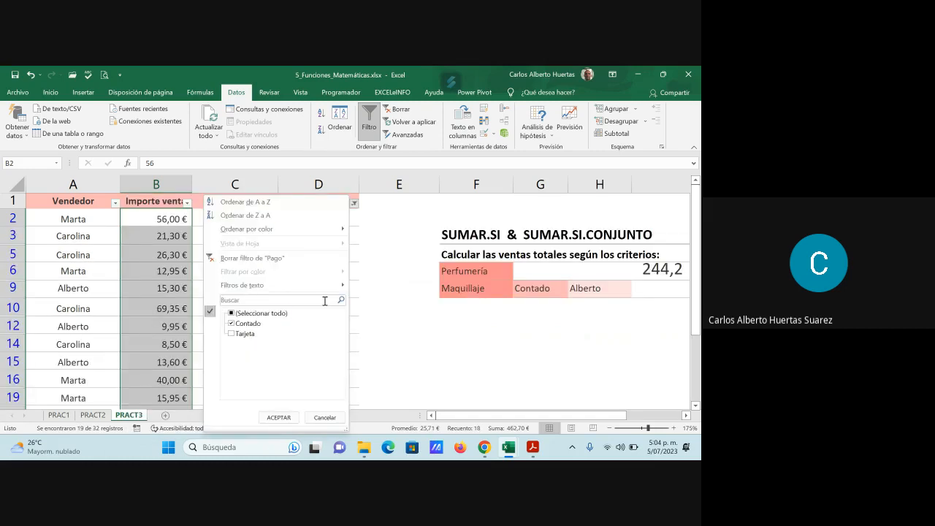
{"action": "left_click", "coordinate": [230, 312]}
{"action": "left_click", "coordinate": [278, 416]}
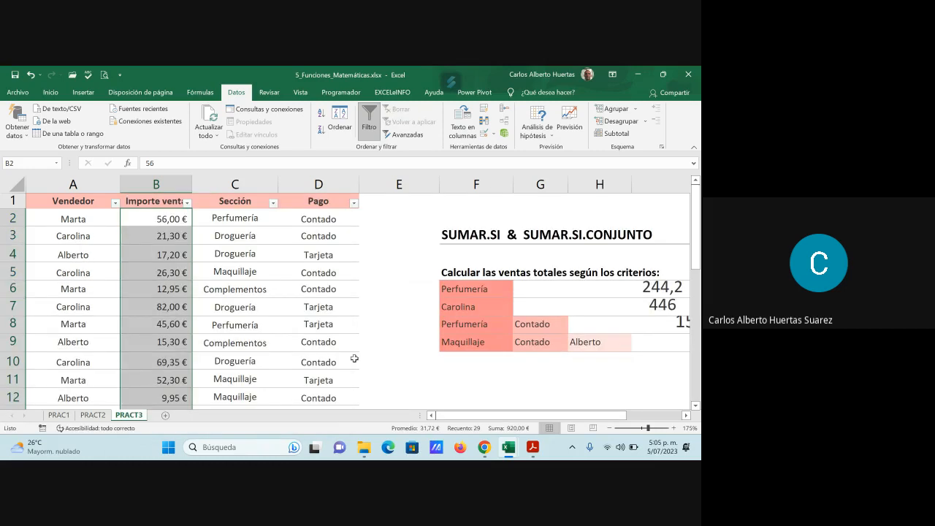
Increase the height of row 8 to fit the Perfumería and Contado total
{"action": "left_click", "coordinate": [686, 417]}
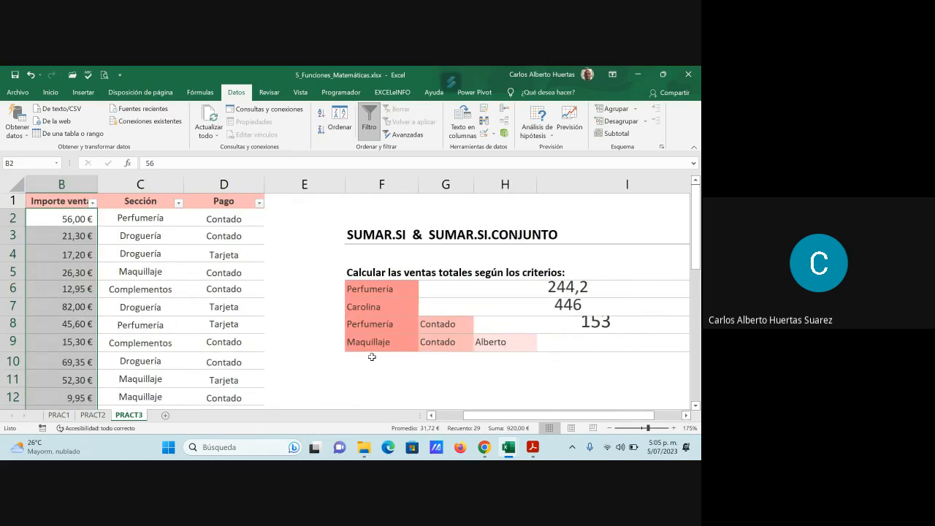
{"action": "left_click_drag", "start_coordinate": [11, 333], "coordinate": [10, 341]}
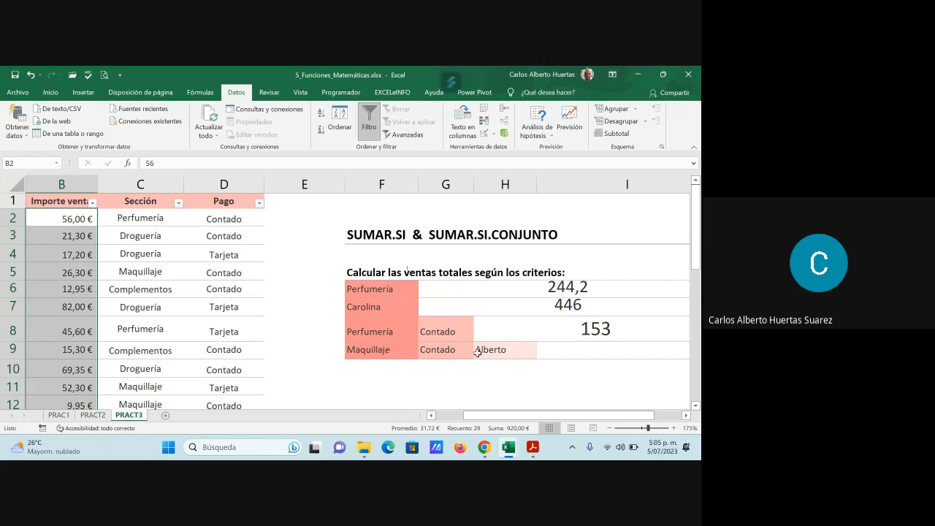
Insert a SUMAR.SI.CONJUNTO function in I9 with Rango_suma set to the Importe venta values in B2:B33
{"action": "left_click", "coordinate": [605, 348]}
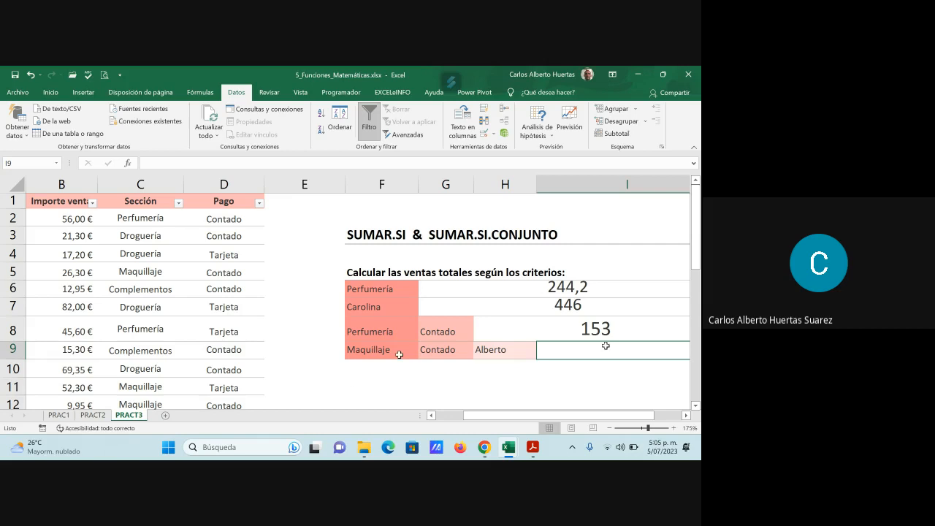
{"action": "left_click", "coordinate": [372, 351]}
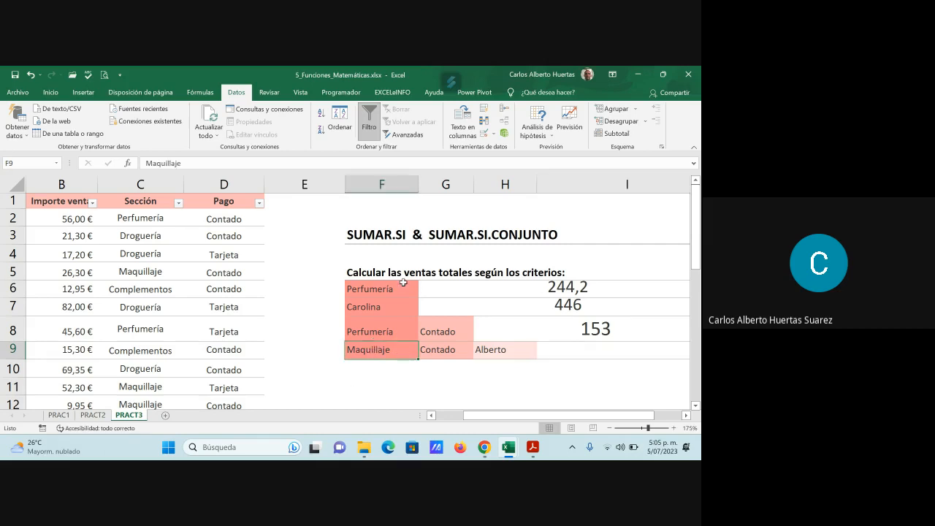
{"action": "left_click", "coordinate": [457, 352]}
{"action": "left_click", "coordinate": [493, 350]}
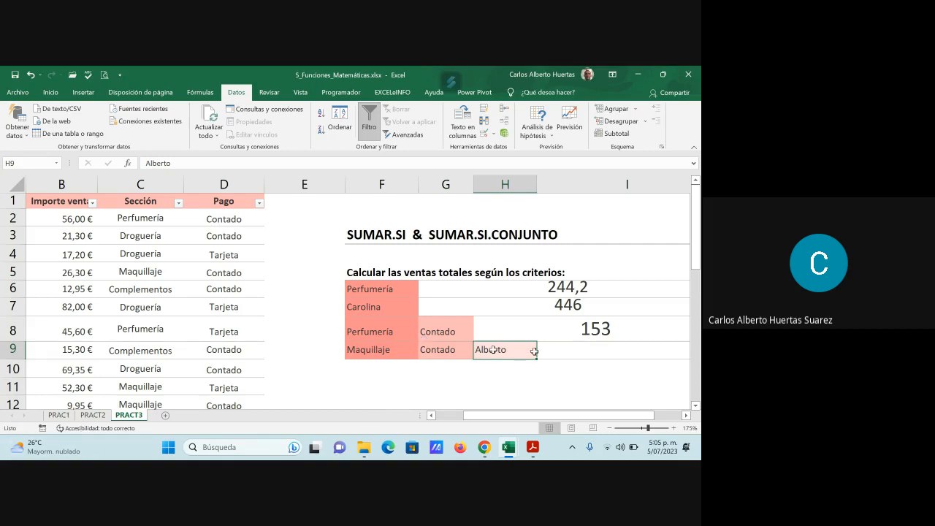
{"action": "left_click", "coordinate": [572, 353]}
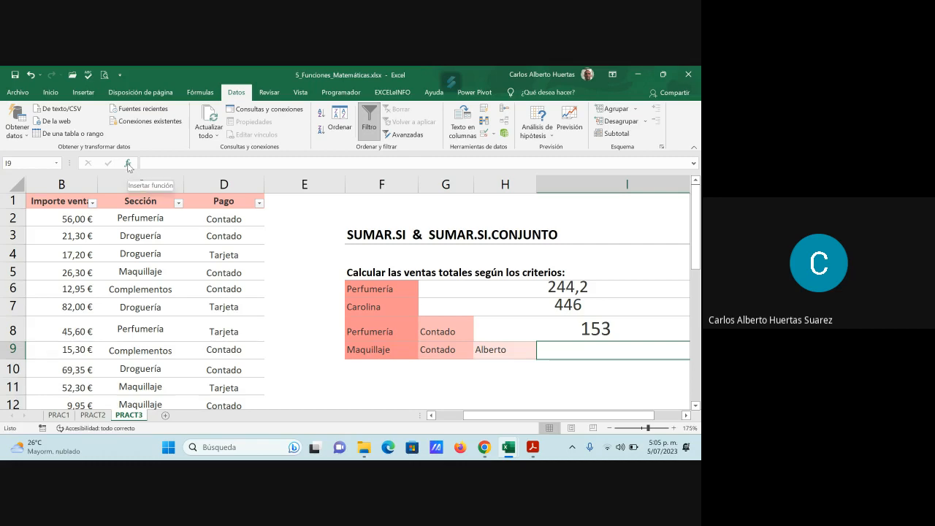
{"action": "left_click", "coordinate": [128, 165]}
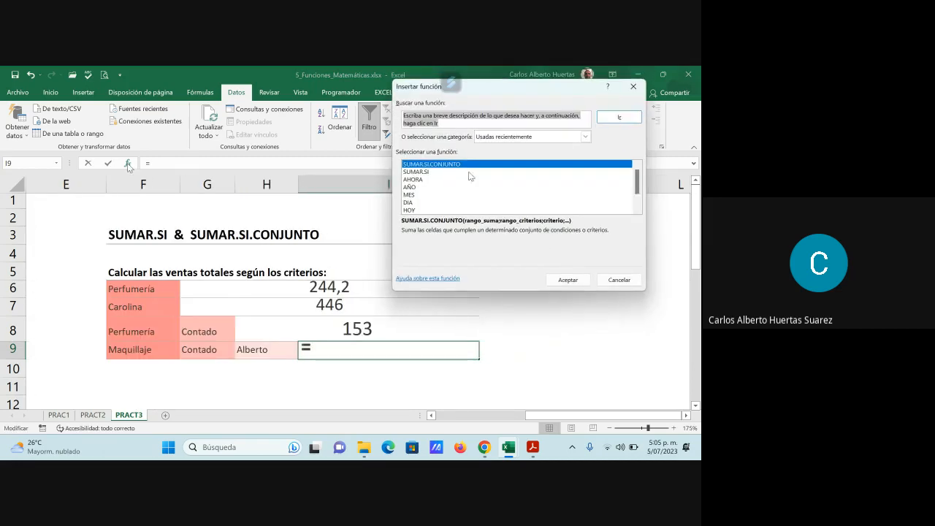
{"action": "left_click", "coordinate": [580, 282]}
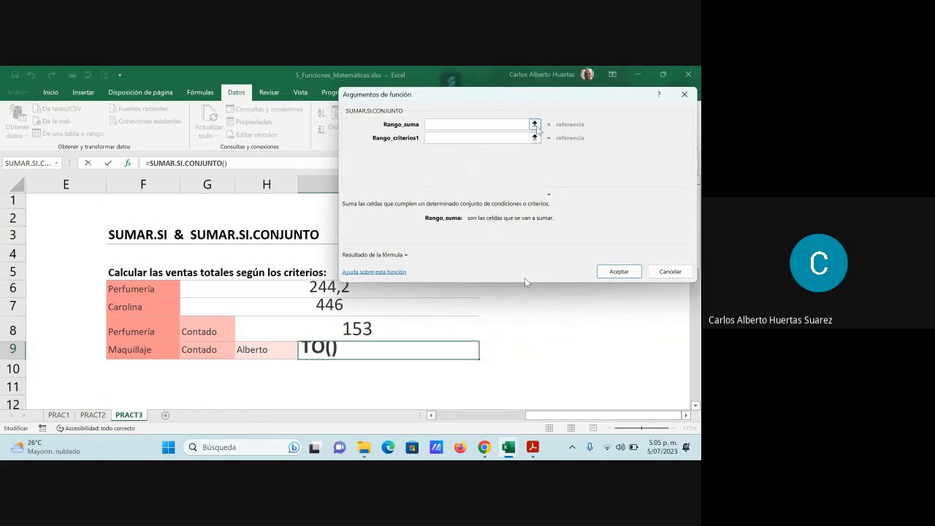
{"action": "left_click", "coordinate": [533, 124]}
{"action": "left_click_drag", "start_coordinate": [581, 415], "coordinate": [492, 415]}
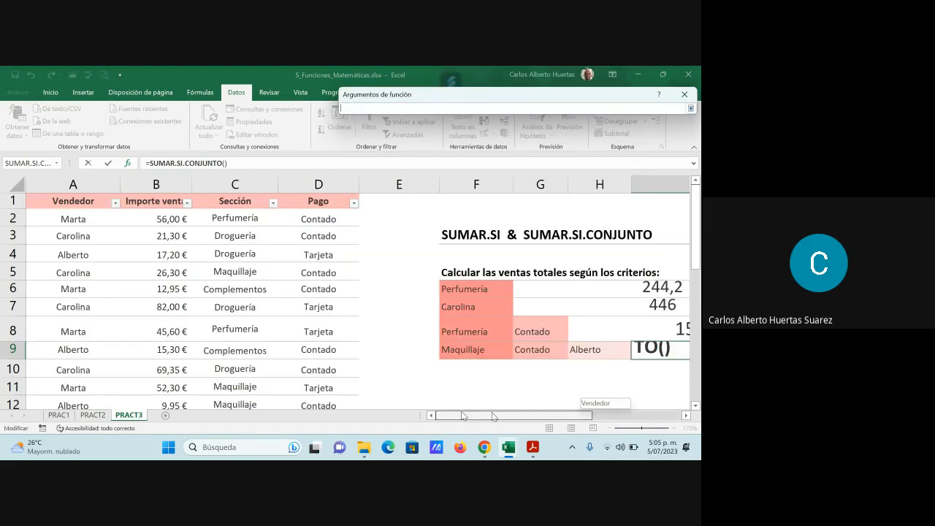
{"action": "left_click_drag", "start_coordinate": [171, 221], "coordinate": [185, 370]}
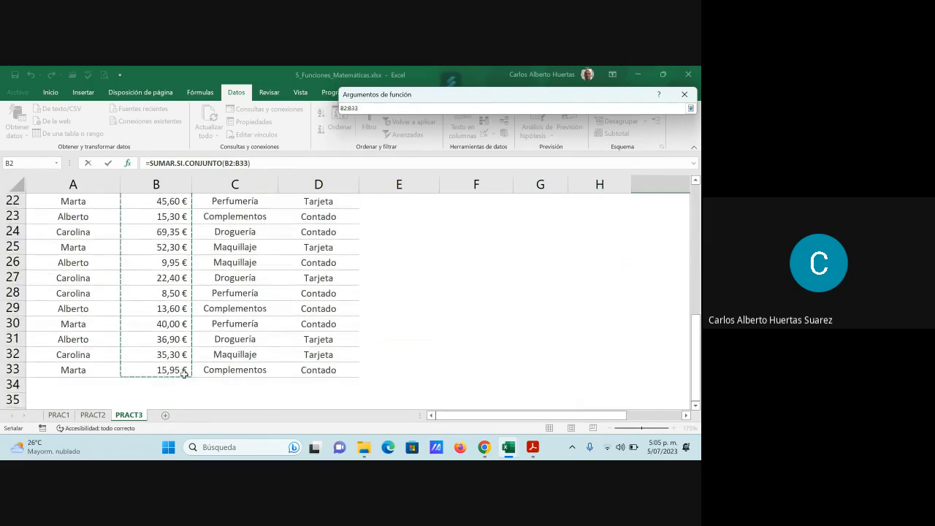
{"action": "left_click", "coordinate": [690, 108]}
Set Rango_criterios1 to the Sección values in C2:C33 and Criterio1 to the Maquillaje cell C32
{"action": "key", "text": "Tab"}
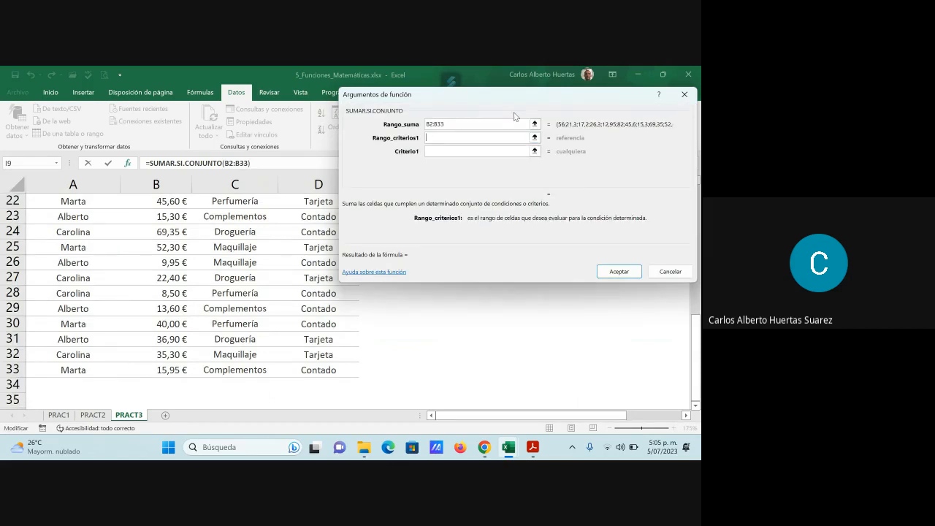
{"action": "left_click_drag", "start_coordinate": [539, 96], "coordinate": [251, 83]}
{"action": "left_click", "coordinate": [246, 128]}
{"action": "left_click_drag", "start_coordinate": [693, 354], "coordinate": [690, 190]}
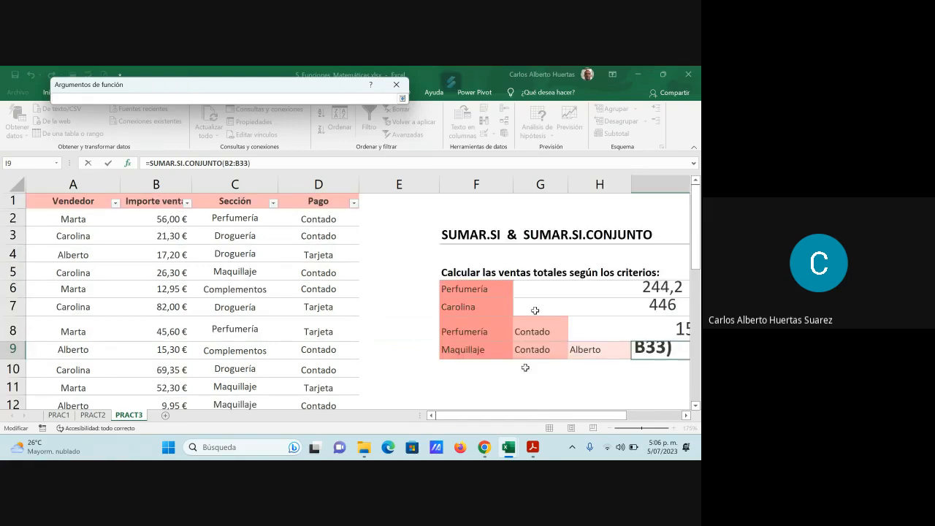
{"action": "type", "text": ";"}
{"action": "left_click_drag", "start_coordinate": [235, 217], "coordinate": [247, 373]}
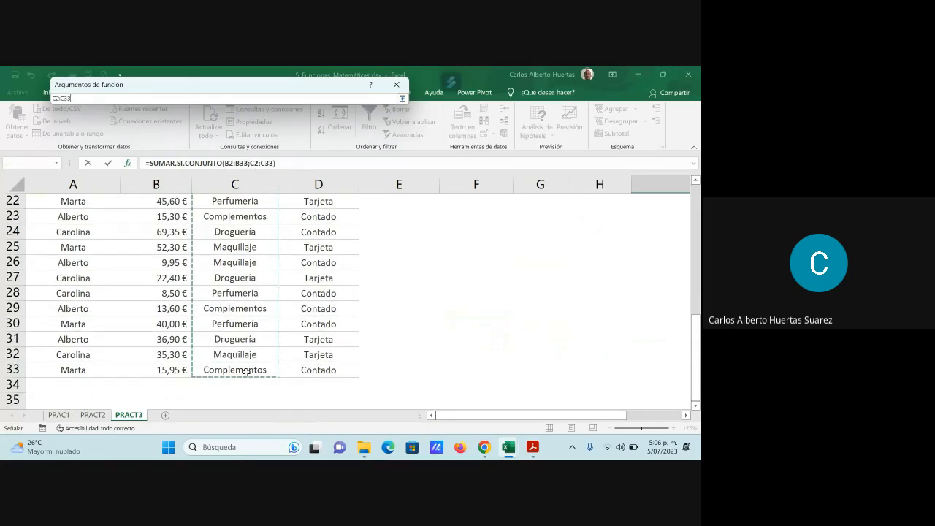
{"action": "left_click", "coordinate": [401, 98]}
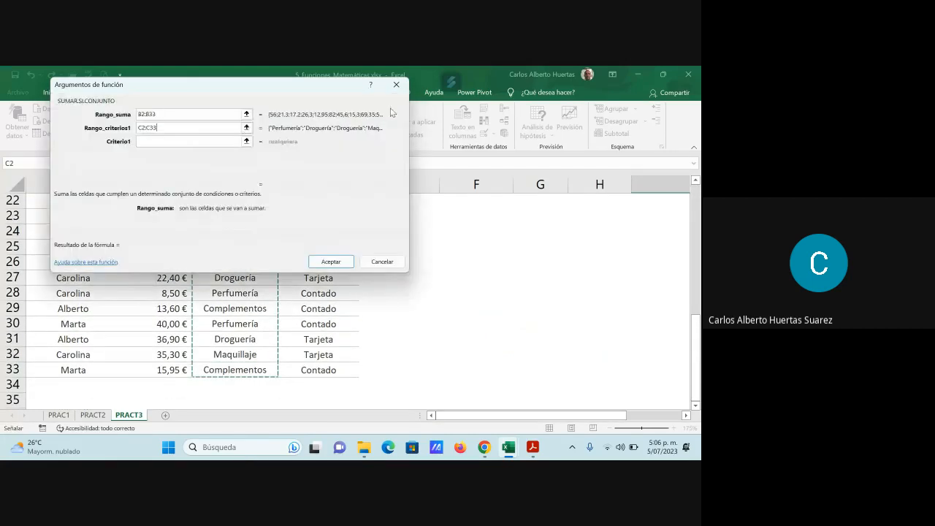
{"action": "left_click", "coordinate": [146, 141]}
{"action": "left_click", "coordinate": [242, 355]}
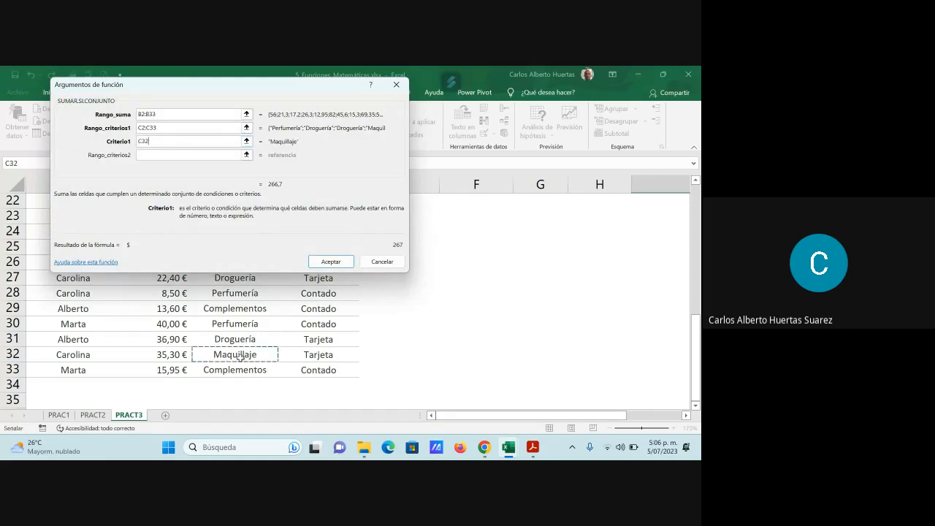
Set Rango_criterios2 to the Pago values in D2:D33 and Criterio2 to the Contado cell D9
{"action": "left_click", "coordinate": [152, 157]}
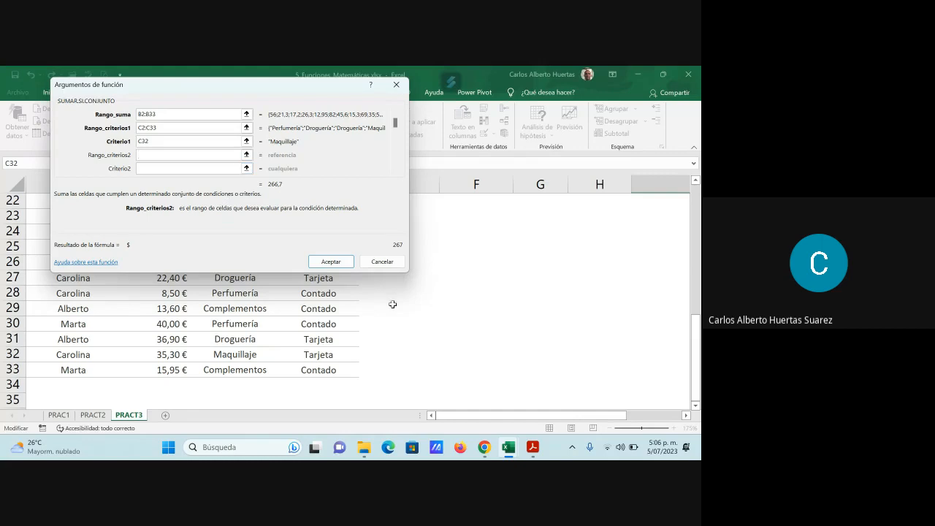
{"action": "left_click_drag", "start_coordinate": [346, 370], "coordinate": [319, 214]}
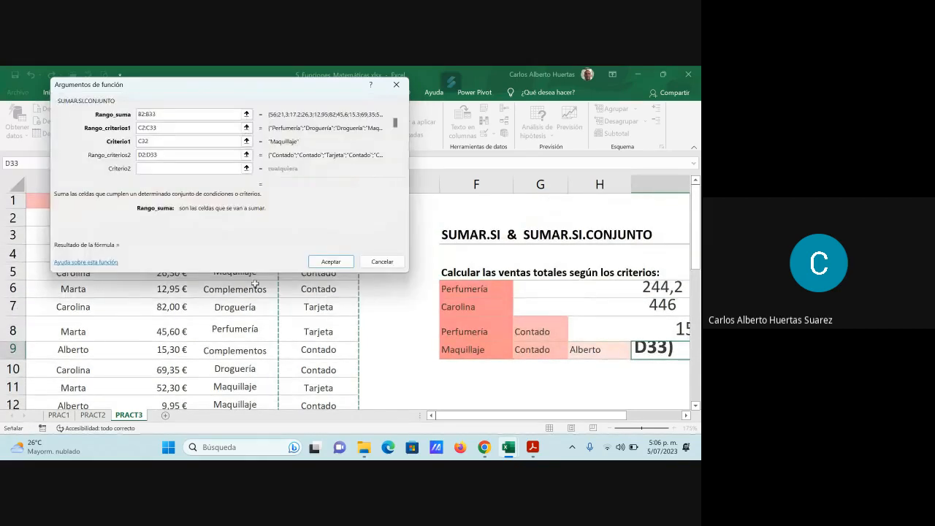
{"action": "left_click", "coordinate": [148, 170]}
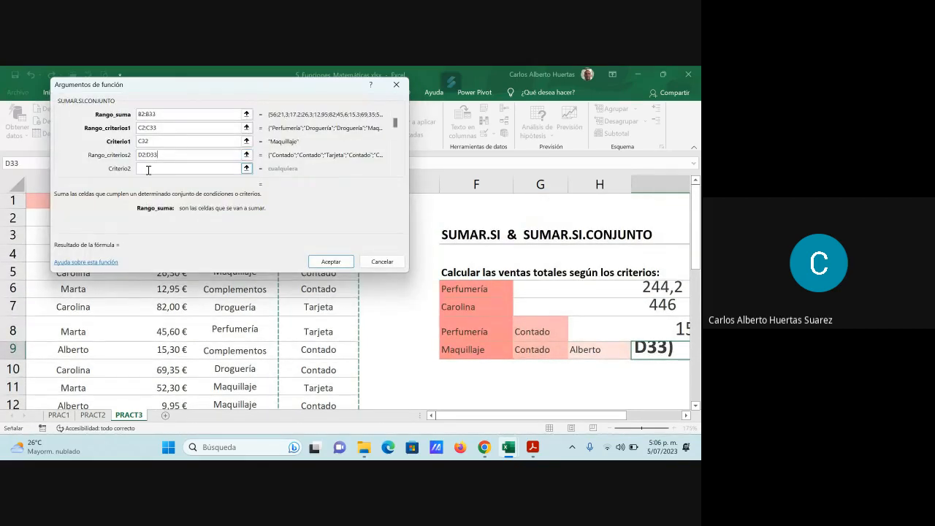
{"action": "left_click", "coordinate": [325, 351]}
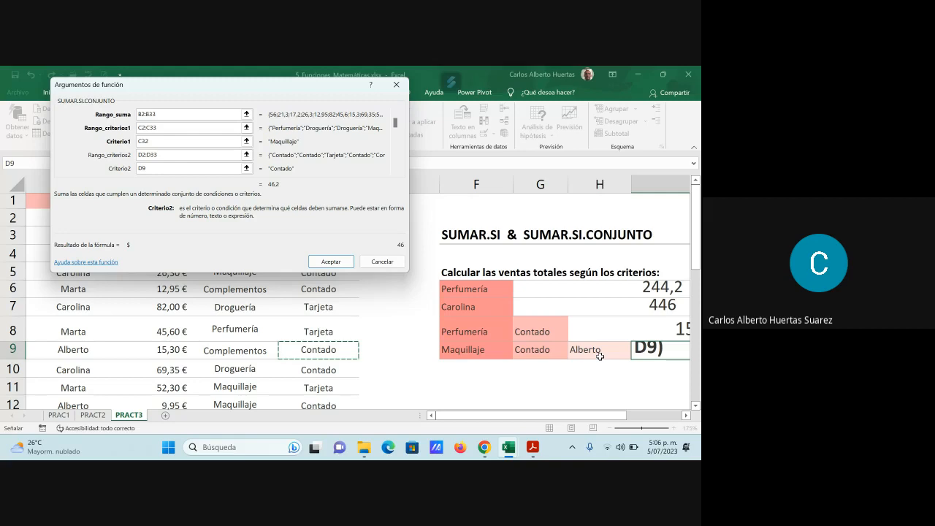
Set Rango_criterios3 of the I9 function to the Vendedor values in A2:A33
{"action": "left_click", "coordinate": [395, 171]}
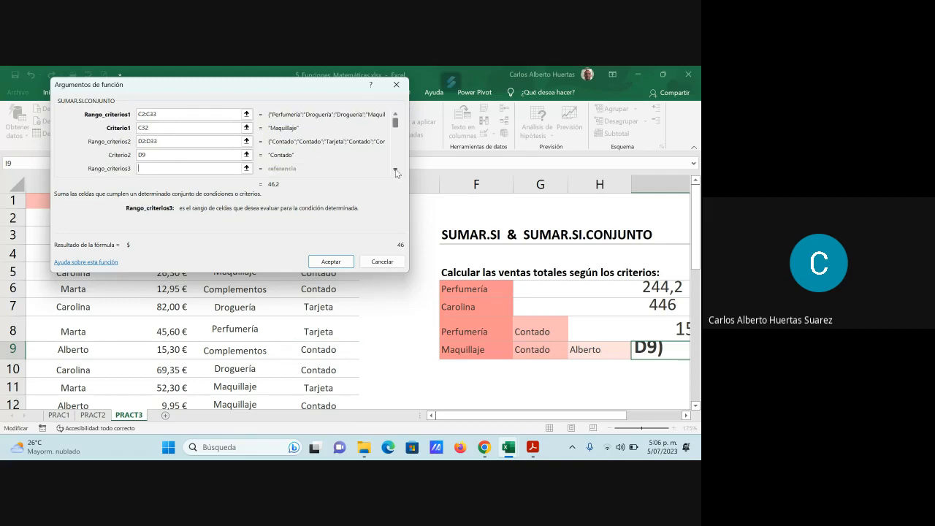
{"action": "left_click", "coordinate": [396, 171]}
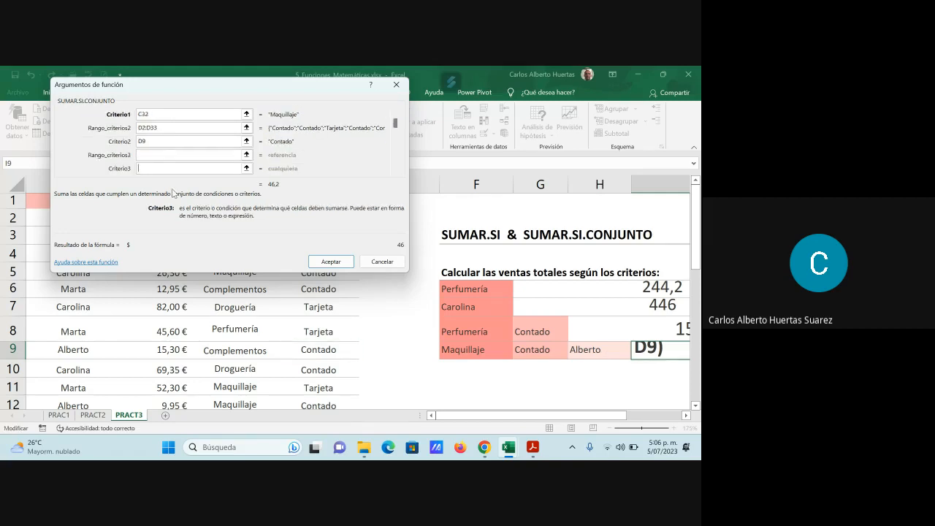
{"action": "left_click_drag", "start_coordinate": [395, 125], "coordinate": [395, 161]}
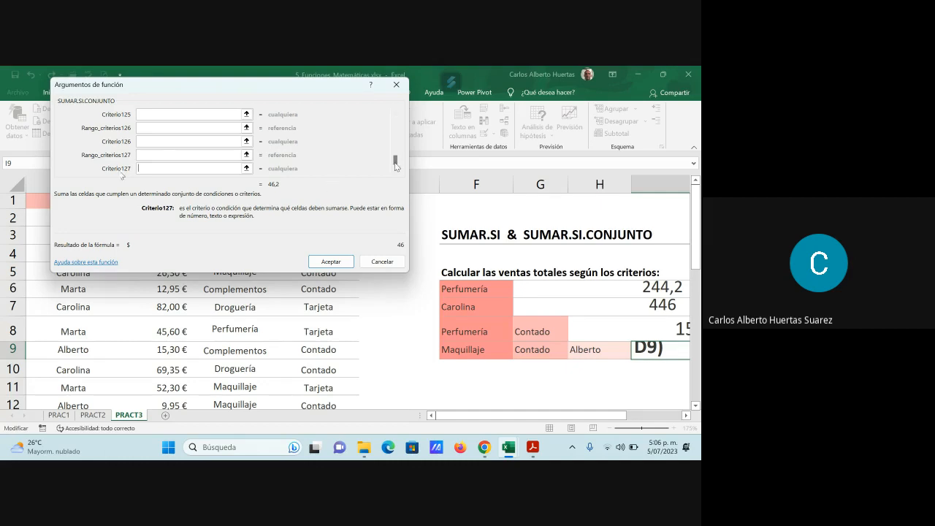
{"action": "left_click_drag", "start_coordinate": [395, 159], "coordinate": [402, 119]}
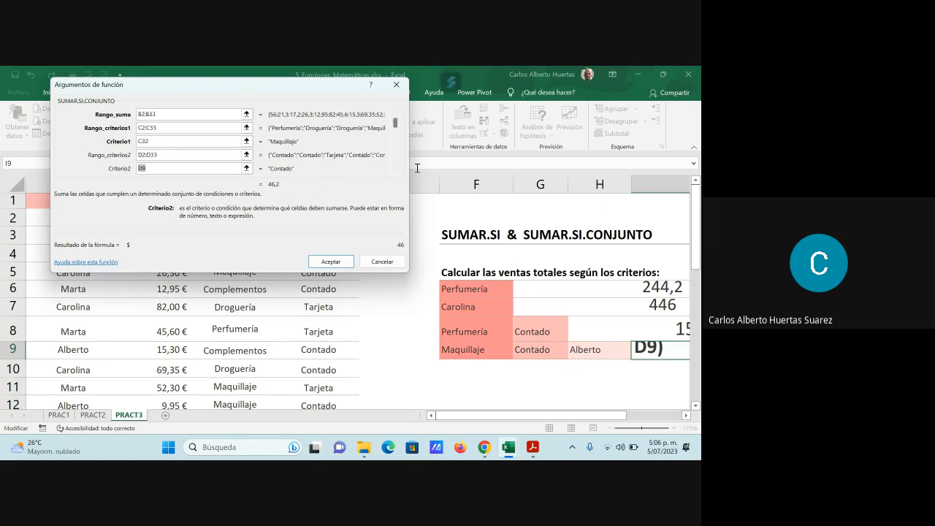
{"action": "left_click", "coordinate": [395, 171]}
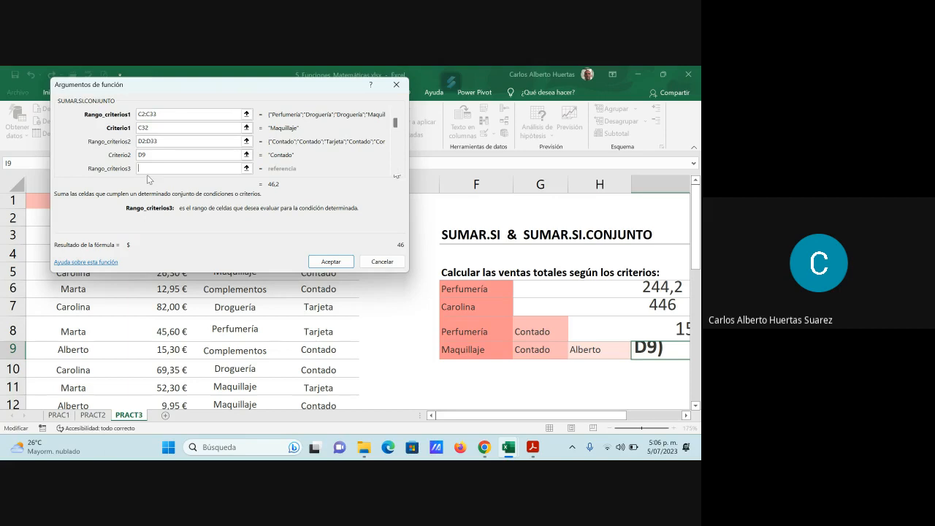
{"action": "left_click_drag", "start_coordinate": [207, 91], "coordinate": [324, 90]}
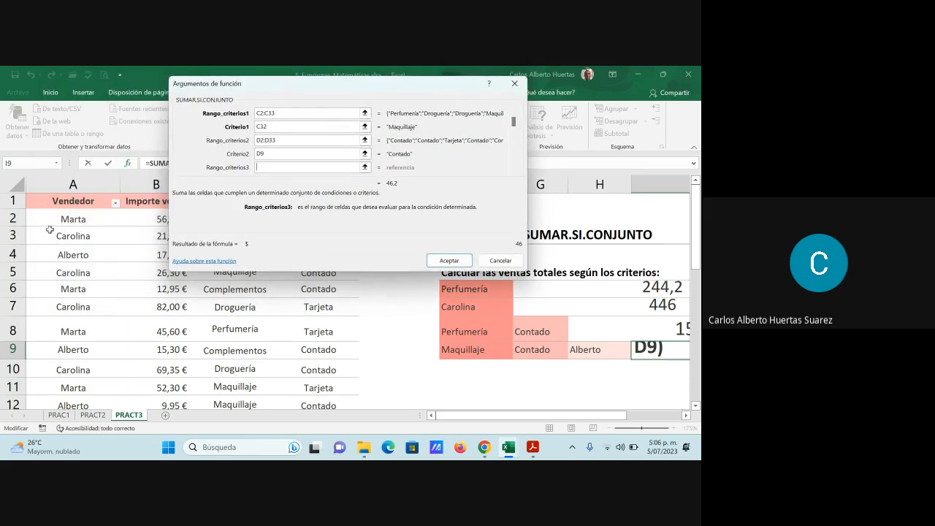
{"action": "left_click_drag", "start_coordinate": [65, 219], "coordinate": [75, 371]}
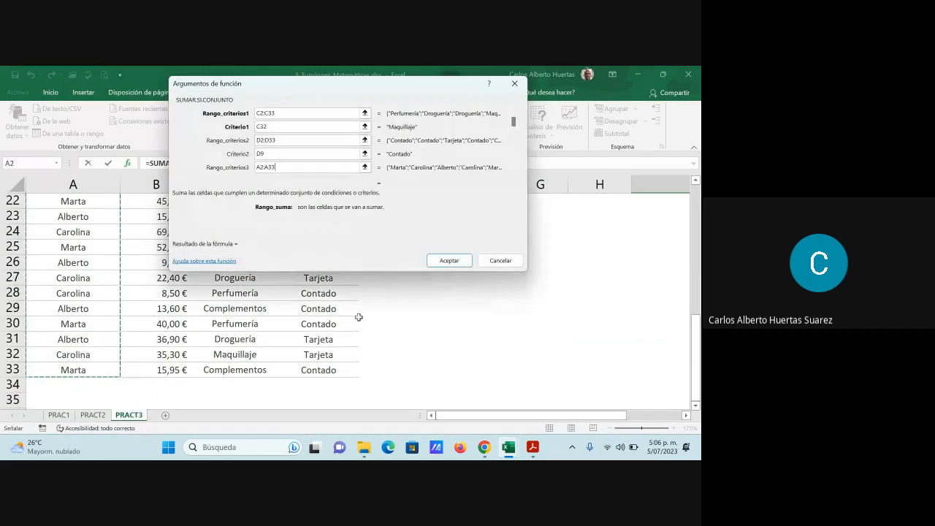
Set Criterio3 to the Vendedor cell A31, finish the I9 function, and make row 9 taller
{"action": "left_click", "coordinate": [513, 168]}
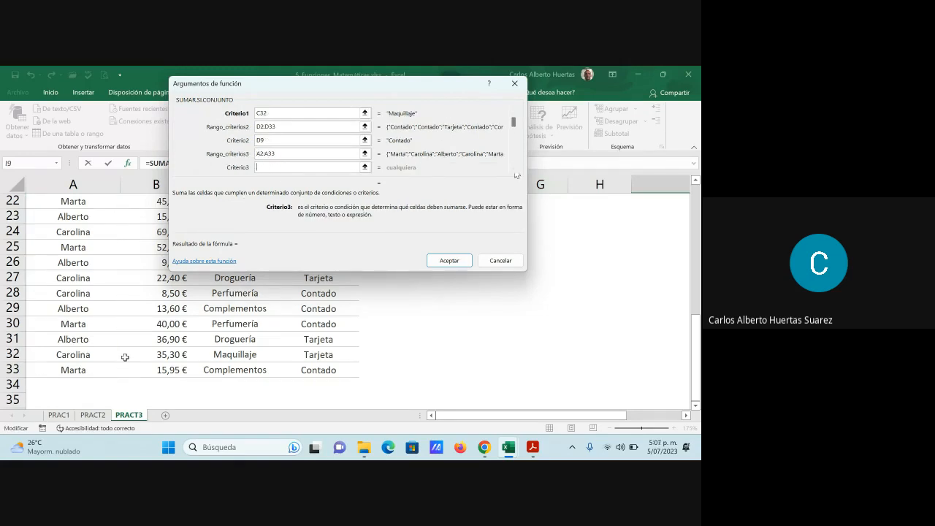
{"action": "left_click", "coordinate": [80, 339]}
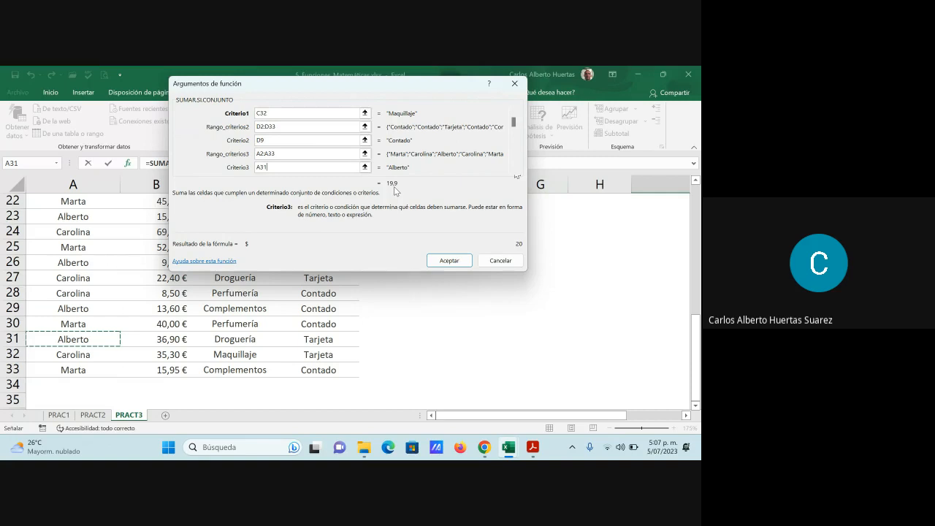
{"action": "left_click", "coordinate": [449, 261]}
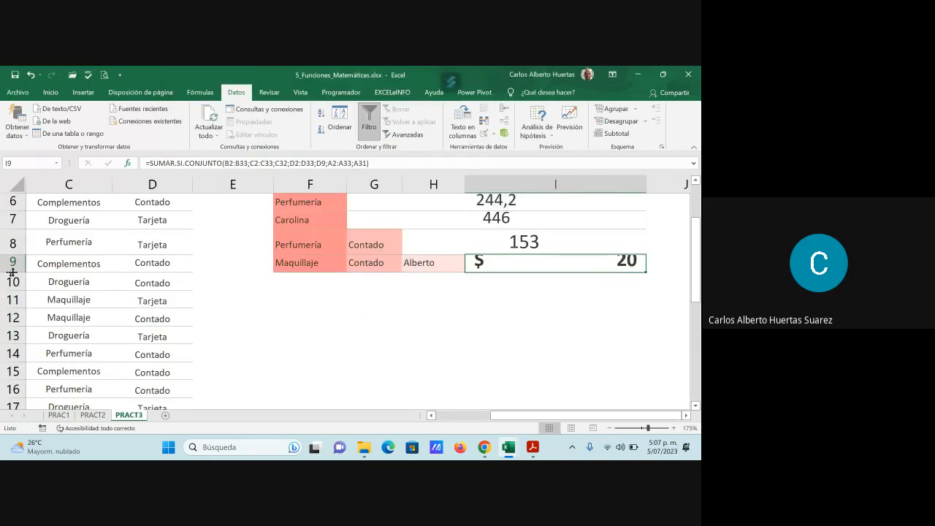
{"action": "left_click_drag", "start_coordinate": [12, 272], "coordinate": [13, 278]}
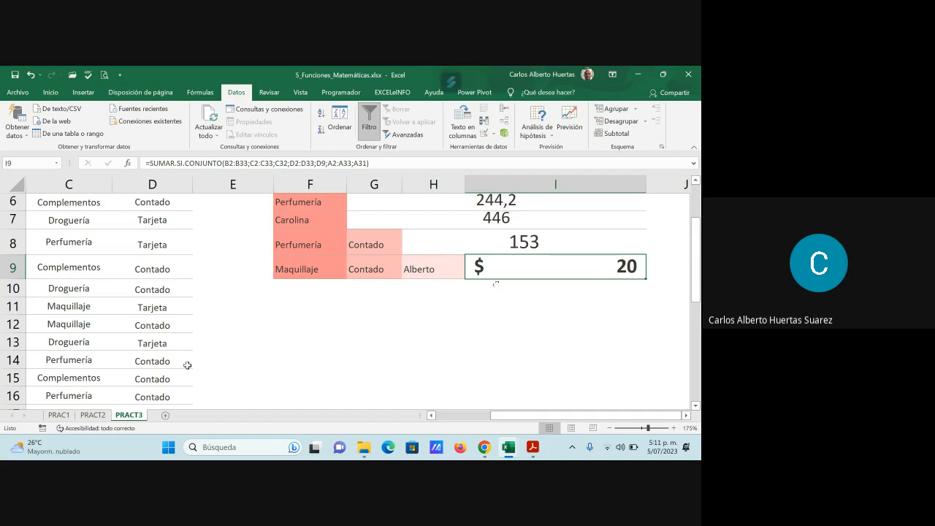
{"action": "scroll", "coordinate": [468, 355], "scroll_direction": "up", "scroll_amount": 2}
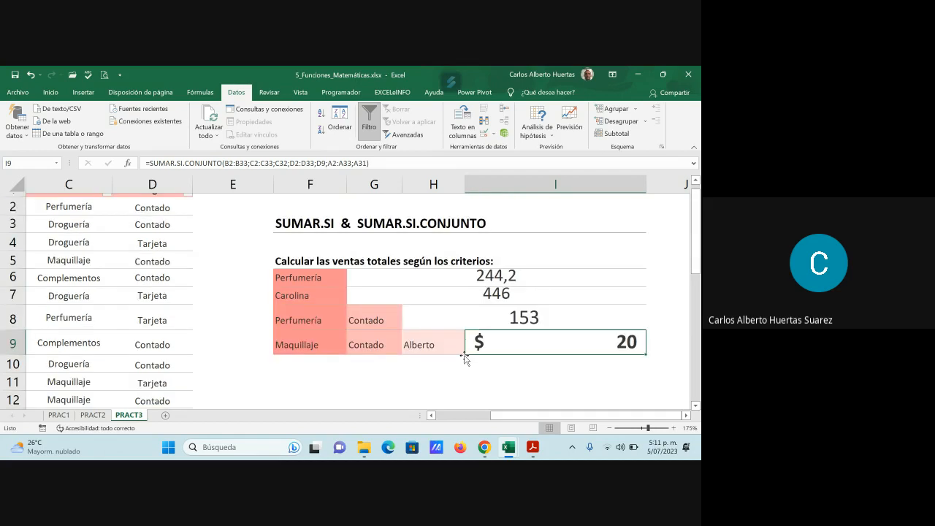
Review the SUMAR.SI formula for today's sales in B20 of the PRACT2 sheet
{"action": "left_click", "coordinate": [92, 415]}
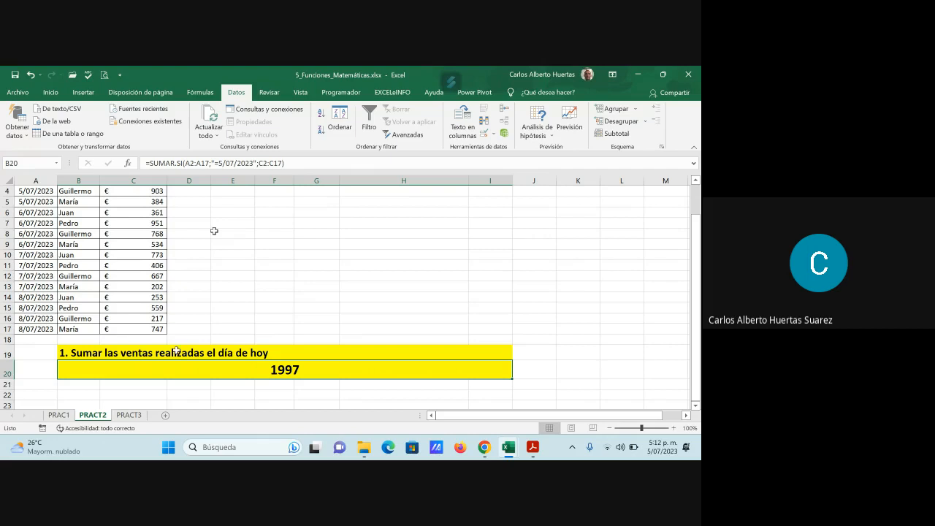
{"action": "double_click", "coordinate": [276, 371]}
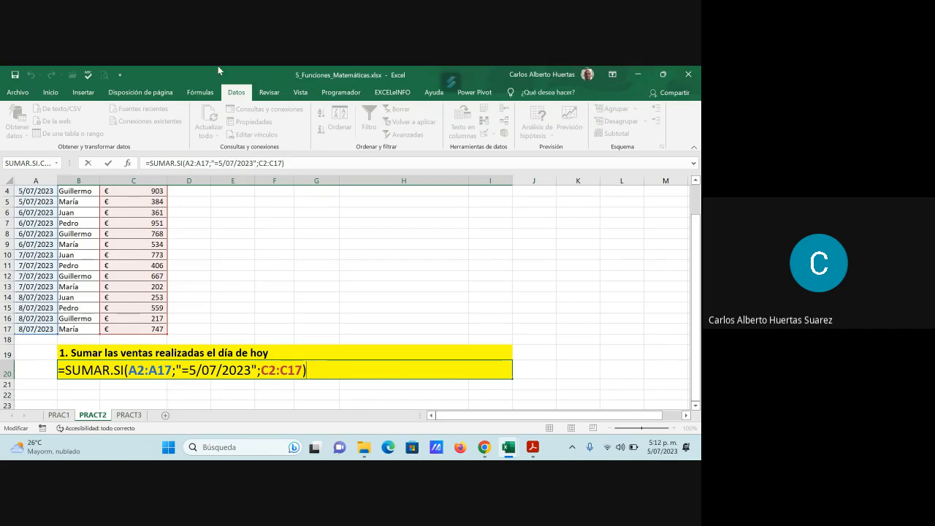
{"action": "key", "text": "Return"}
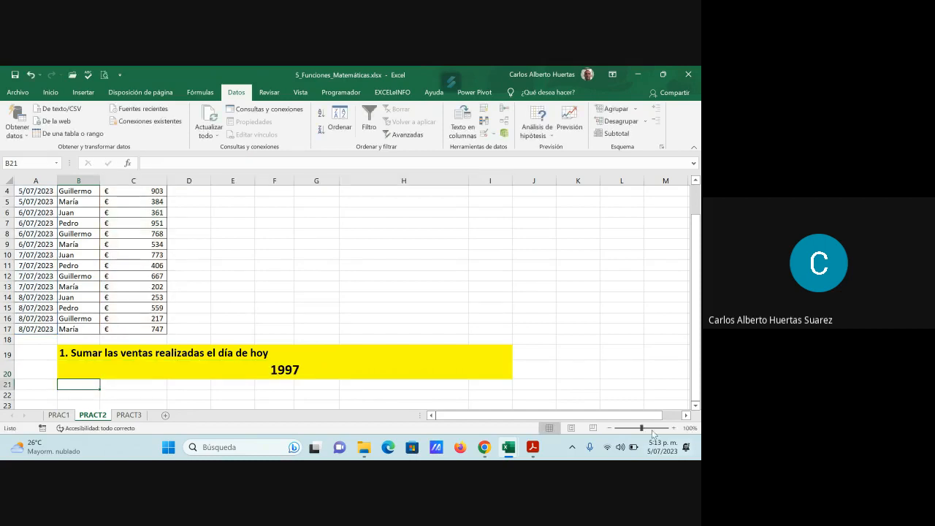
Switch to Adobe Acrobat Reader and read the Funciones Estadísticas section of the GFPI-F-135_GA RA02.pdf guide
{"action": "left_click", "coordinate": [533, 448]}
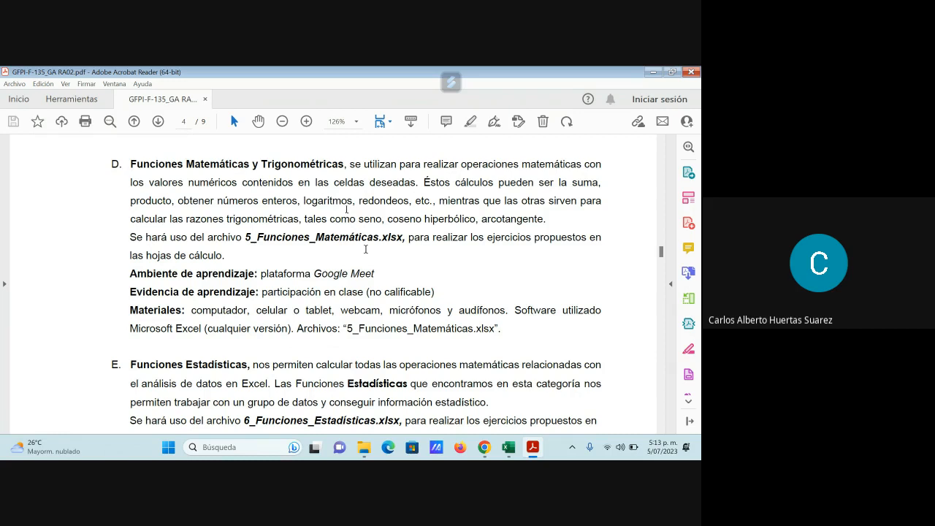
{"action": "scroll", "coordinate": [441, 312], "scroll_direction": "down", "scroll_amount": 1}
{"action": "scroll", "coordinate": [441, 311], "scroll_direction": "down", "scroll_amount": 3}
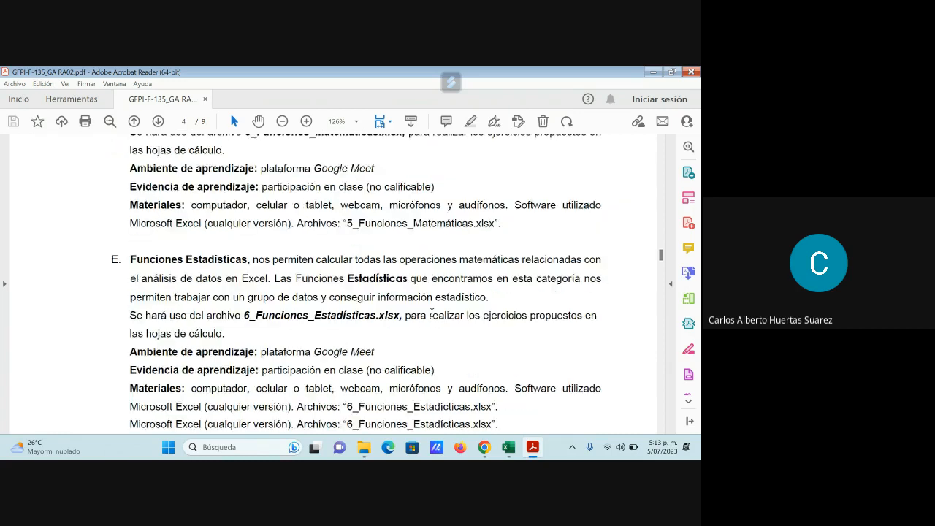
{"action": "scroll", "coordinate": [432, 312], "scroll_direction": "down", "scroll_amount": 3}
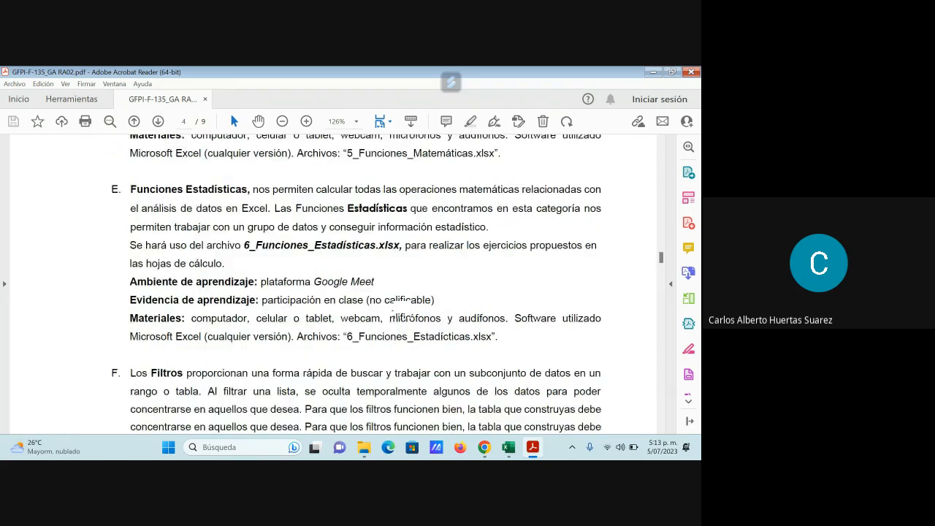
{"action": "scroll", "coordinate": [392, 306], "scroll_direction": "down", "scroll_amount": 1}
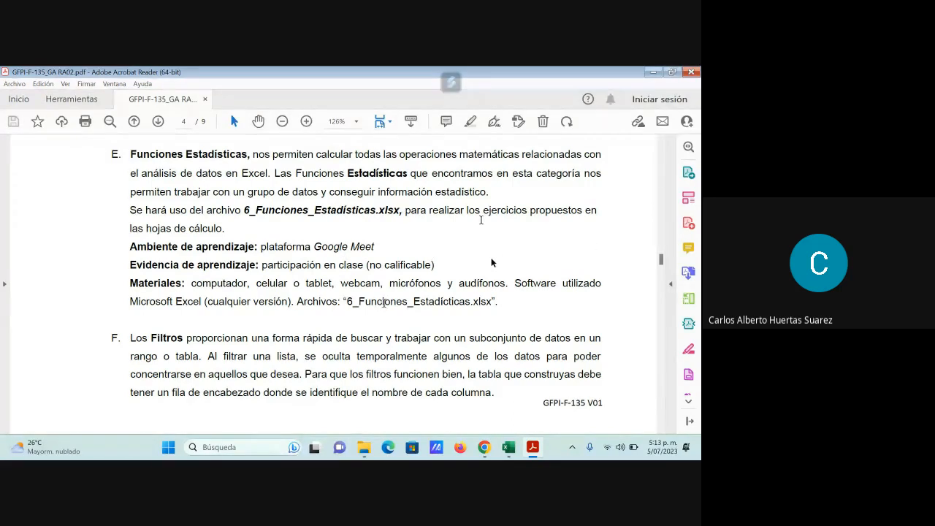
{"action": "left_click", "coordinate": [652, 73]}
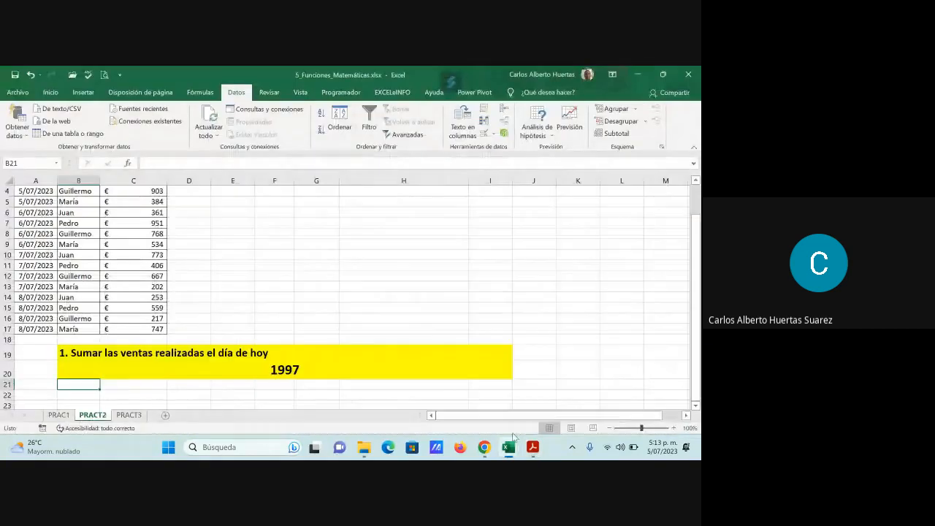
Switch back to Excel and close the 5_Funciones_Matemáticas.xlsx workbook without saving the changes
{"action": "mouse_move", "coordinate": [512, 447]}
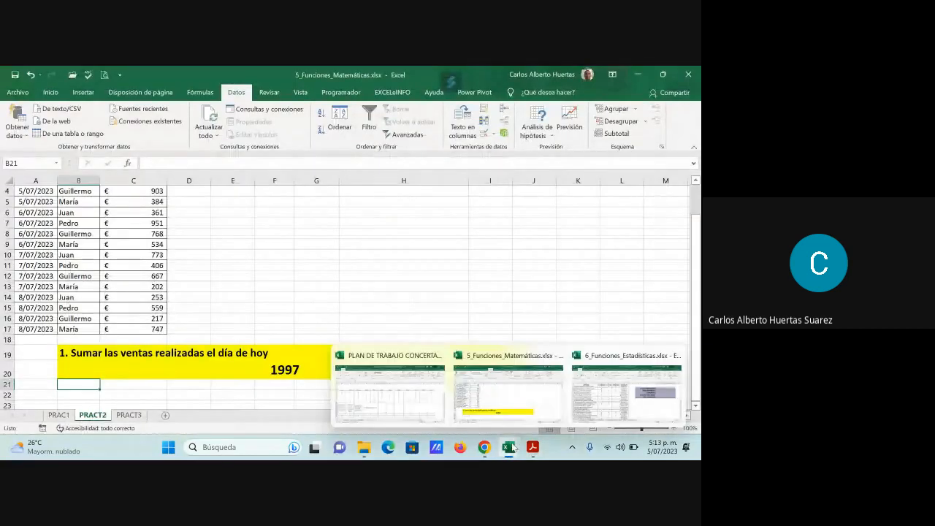
{"action": "left_click", "coordinate": [510, 403]}
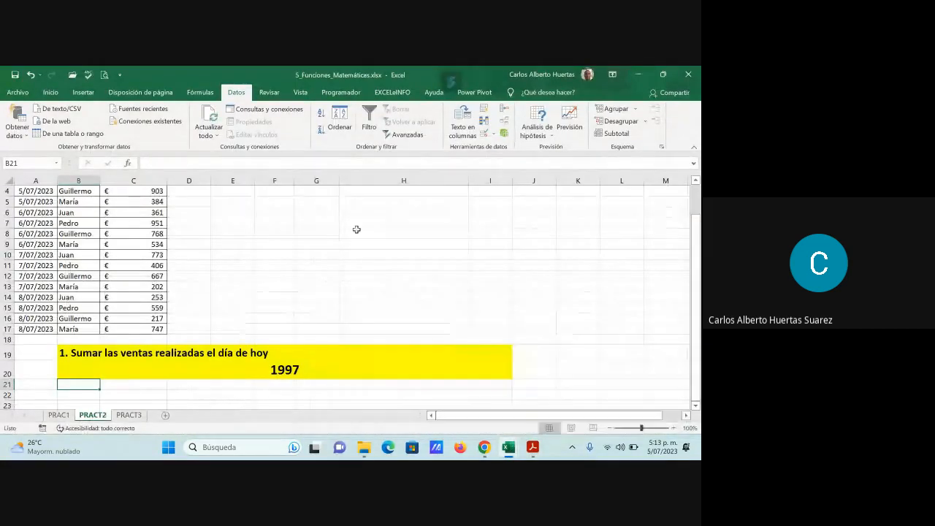
{"action": "left_click", "coordinate": [273, 235]}
{"action": "left_click", "coordinate": [688, 76]}
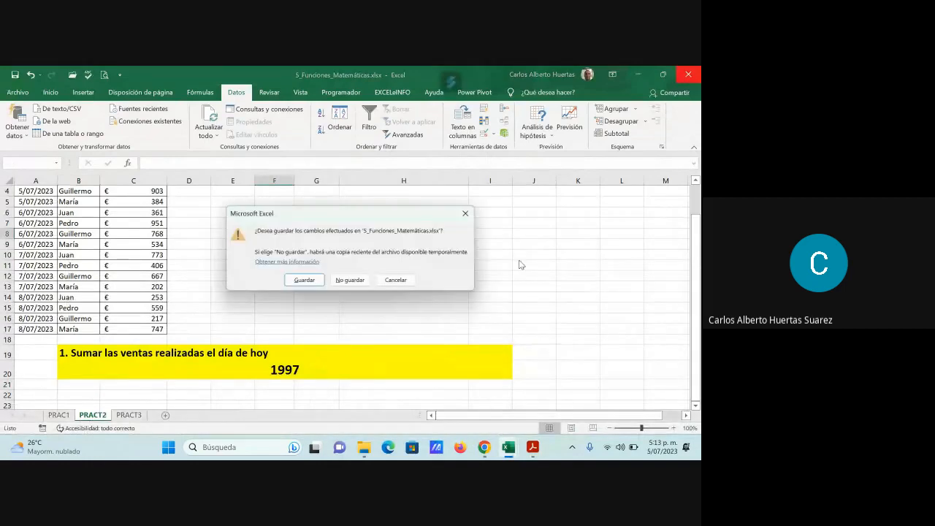
{"action": "left_click", "coordinate": [350, 281]}
Switch to the 6_Funciones_Estadísticas.xlsx workbook and review the apprentice attendance list on the ESTADÍSTICA sheet
{"action": "mouse_move", "coordinate": [509, 447]}
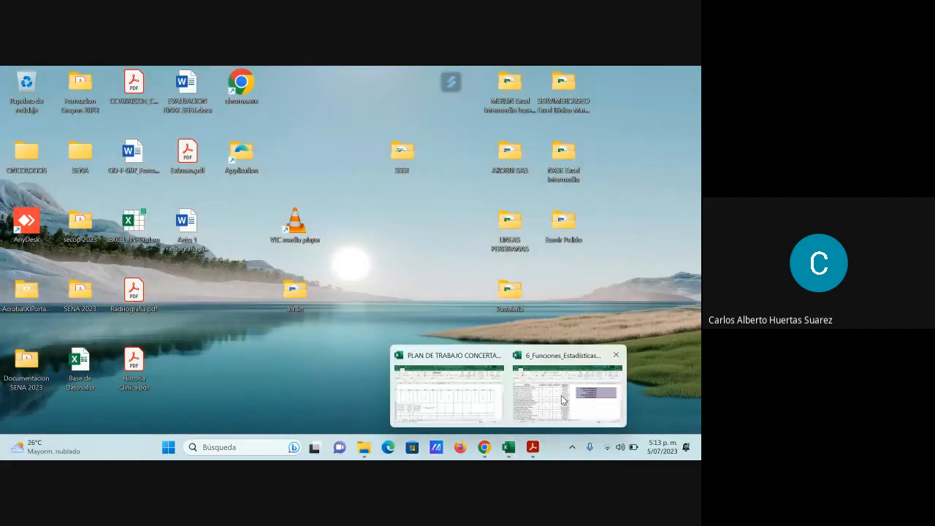
{"action": "left_click", "coordinate": [562, 400]}
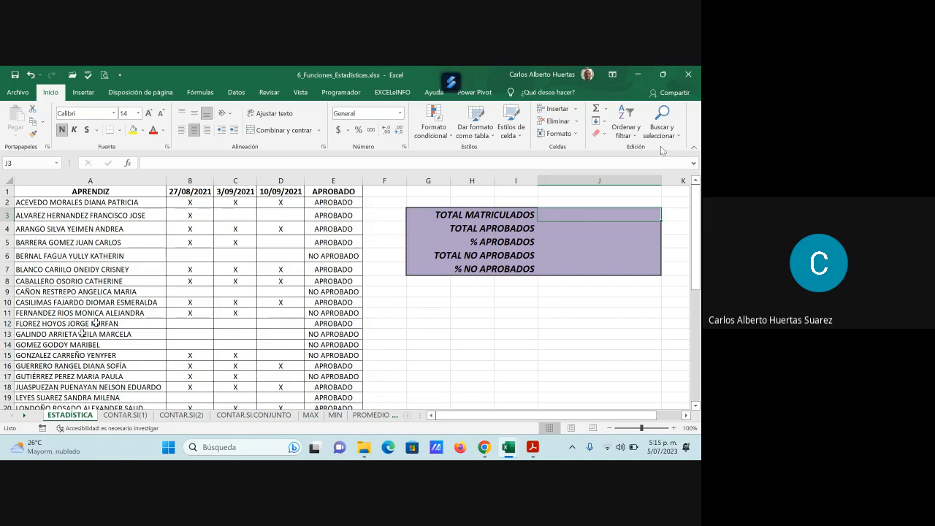
{"action": "scroll", "coordinate": [75, 307], "scroll_direction": "down", "scroll_amount": 3}
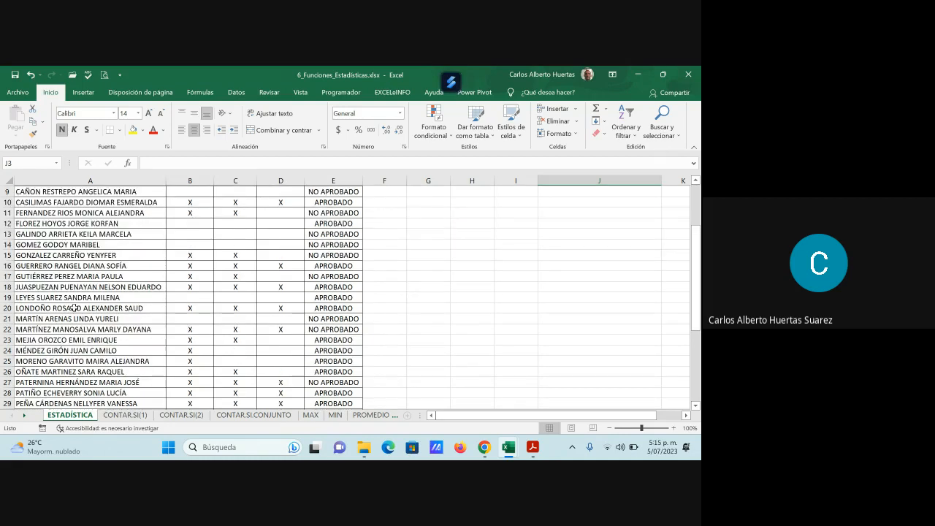
{"action": "scroll", "coordinate": [75, 308], "scroll_direction": "down", "scroll_amount": 7}
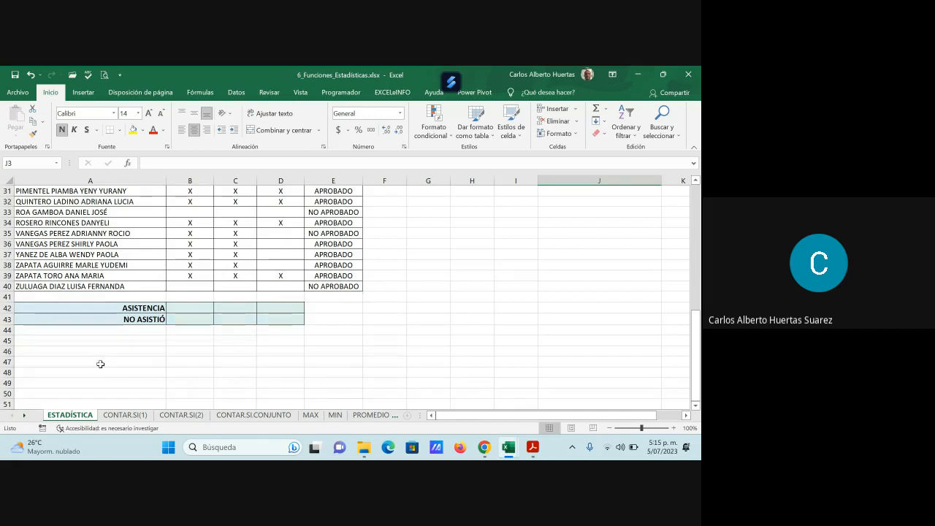
{"action": "scroll", "coordinate": [100, 364], "scroll_direction": "up", "scroll_amount": 6}
{"action": "scroll", "coordinate": [103, 364], "scroll_direction": "up", "scroll_amount": 4}
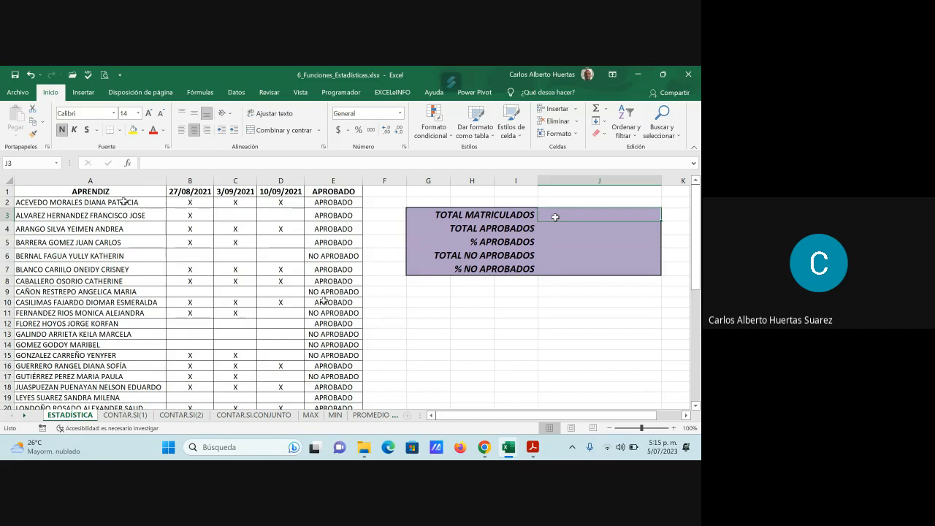
Select the apprentice names in A2:A40 to check how many there are
{"action": "left_click_drag", "start_coordinate": [121, 202], "coordinate": [101, 376]}
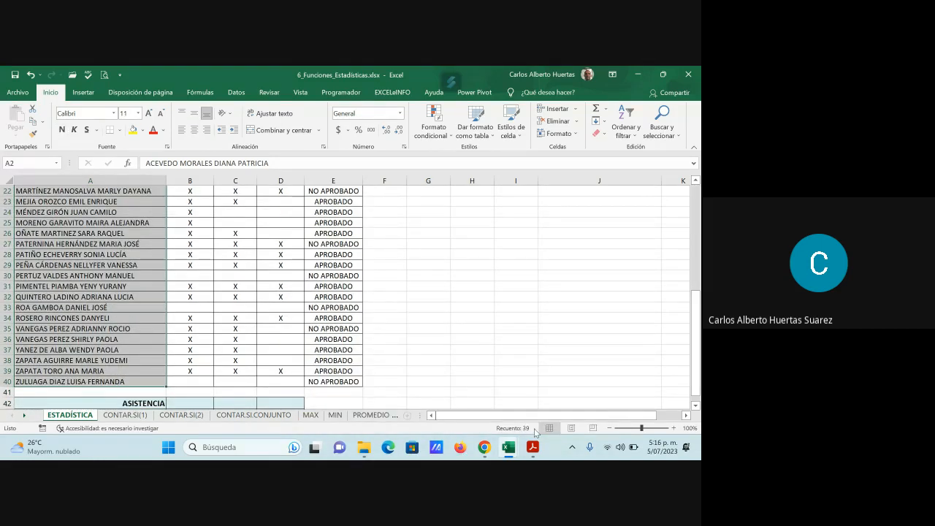
{"action": "left_click", "coordinate": [469, 285]}
{"action": "scroll", "coordinate": [453, 285], "scroll_direction": "up", "scroll_amount": 7}
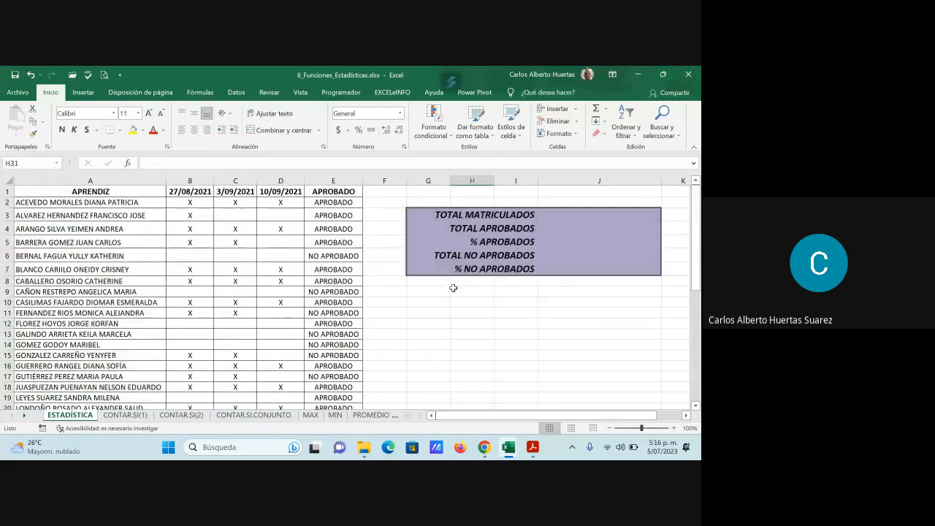
Try inserting the CONTAR function from the Estadísticas category in the TOTAL MATRICULADOS cell J3
{"action": "left_click", "coordinate": [583, 216]}
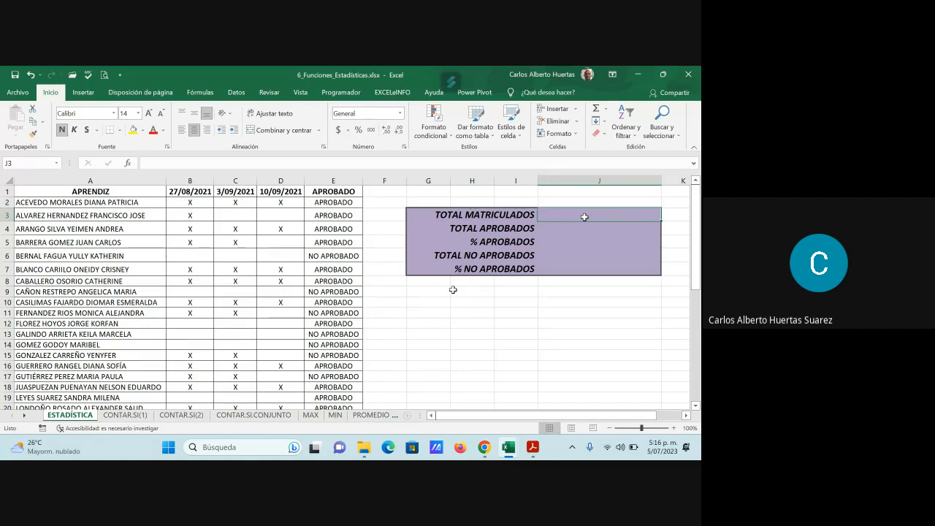
{"action": "left_click", "coordinate": [129, 167]}
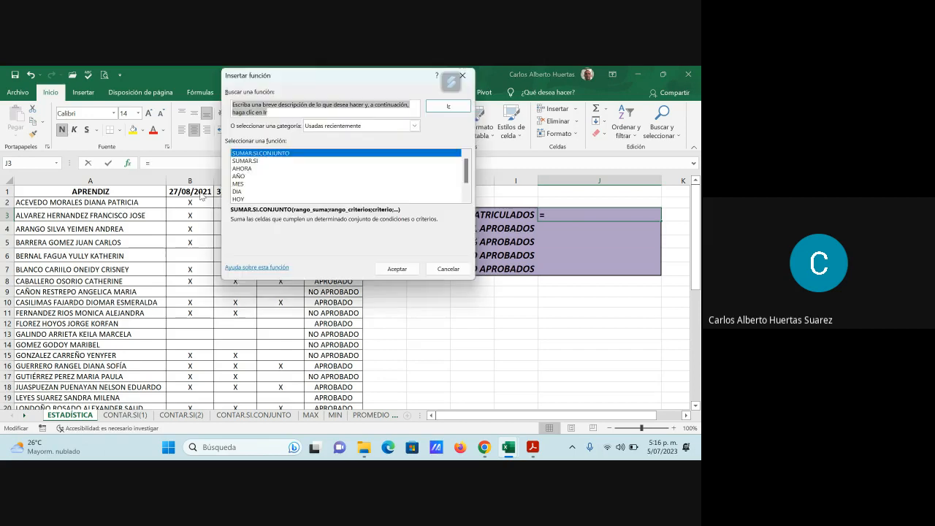
{"action": "left_click", "coordinate": [346, 128]}
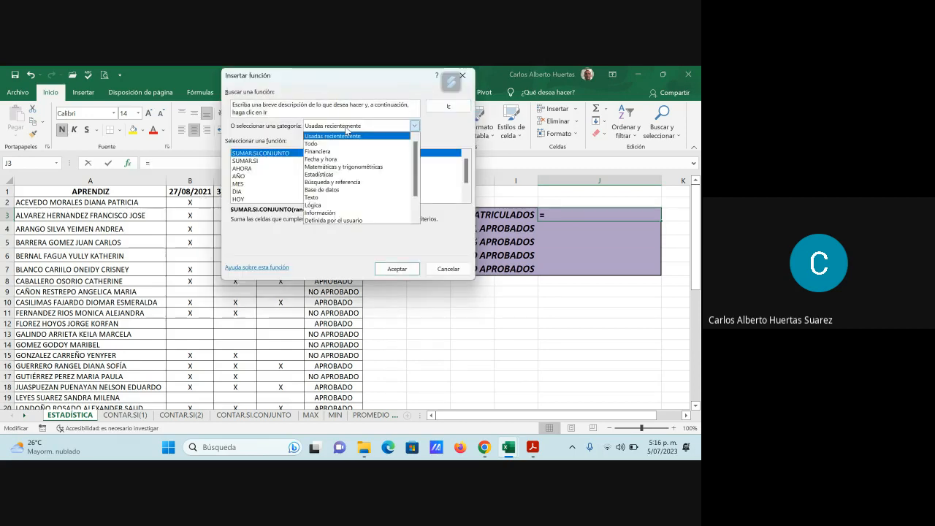
{"action": "left_click", "coordinate": [338, 175]}
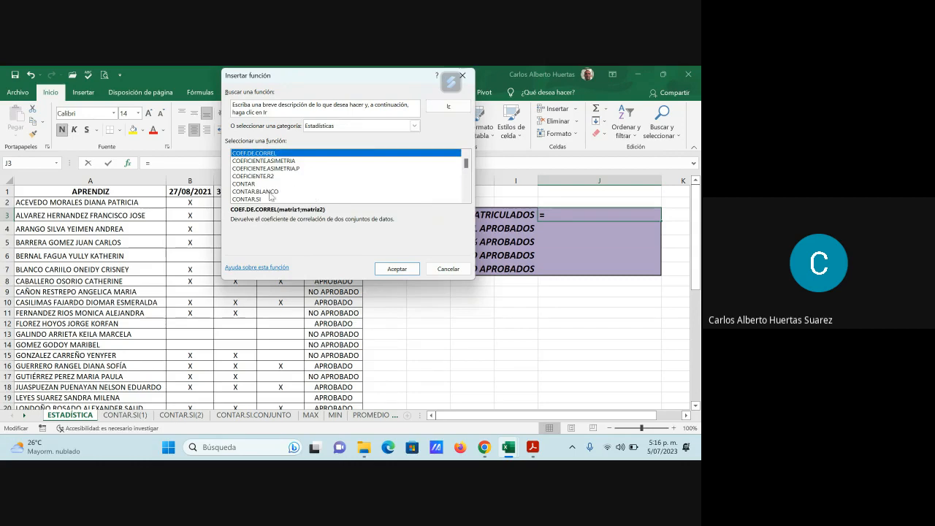
{"action": "left_click", "coordinate": [253, 184]}
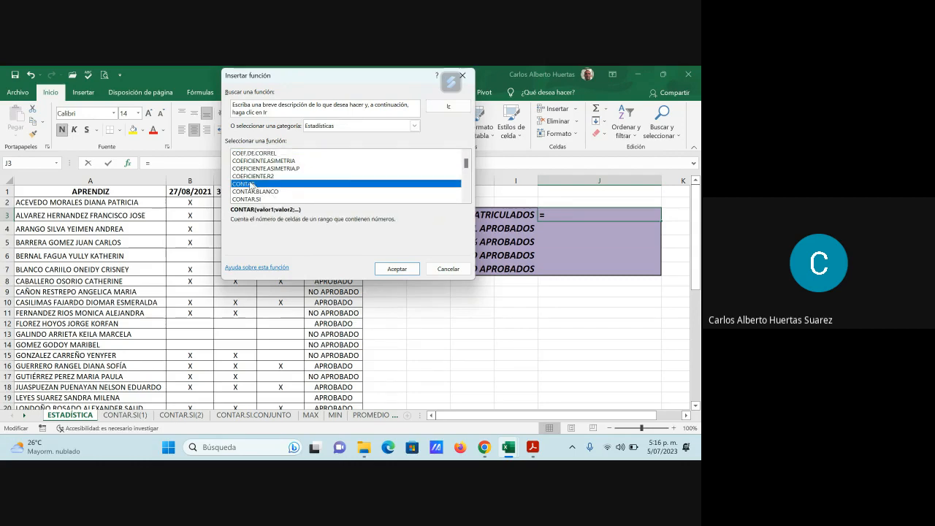
{"action": "left_click", "coordinate": [406, 269]}
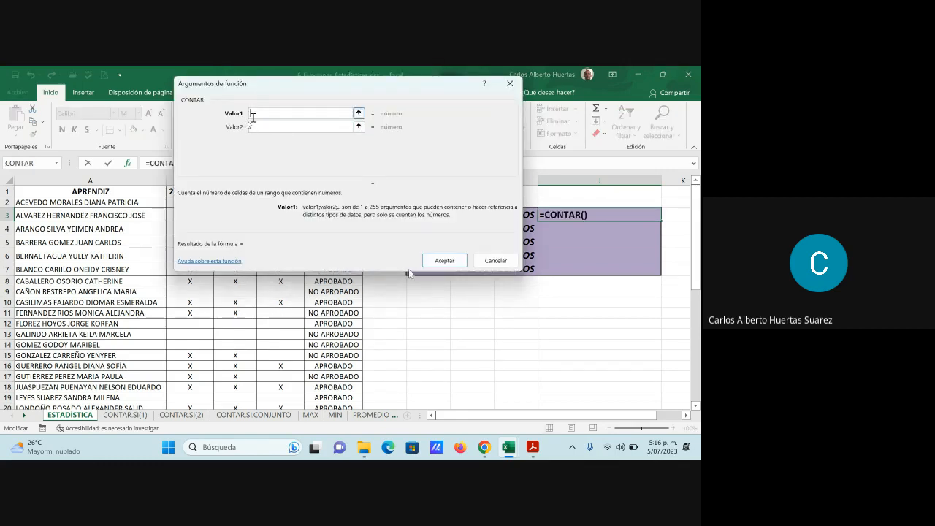
Try counting the enrolled apprentices by setting CONTAR's Valor1 to A2:A40 and accepting the function
{"action": "left_click", "coordinate": [95, 207]}
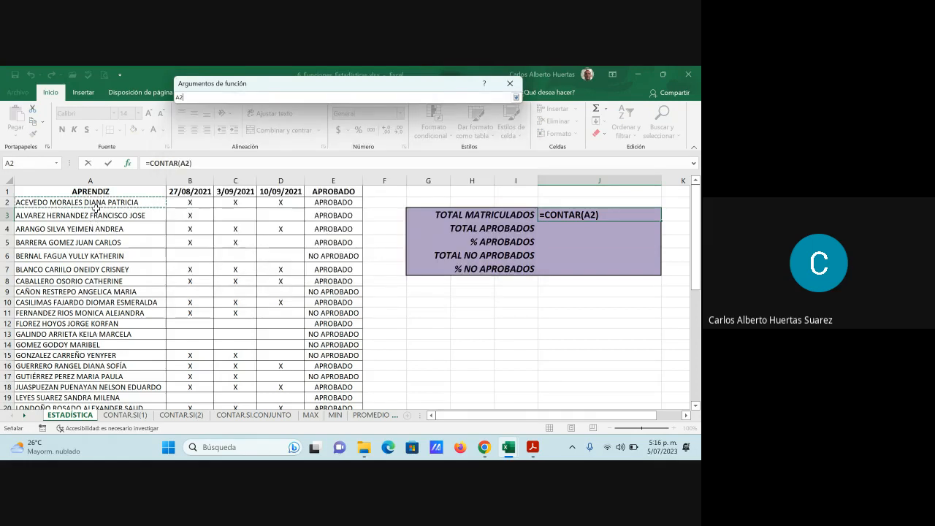
{"action": "left_click_drag", "start_coordinate": [95, 207], "coordinate": [92, 382]}
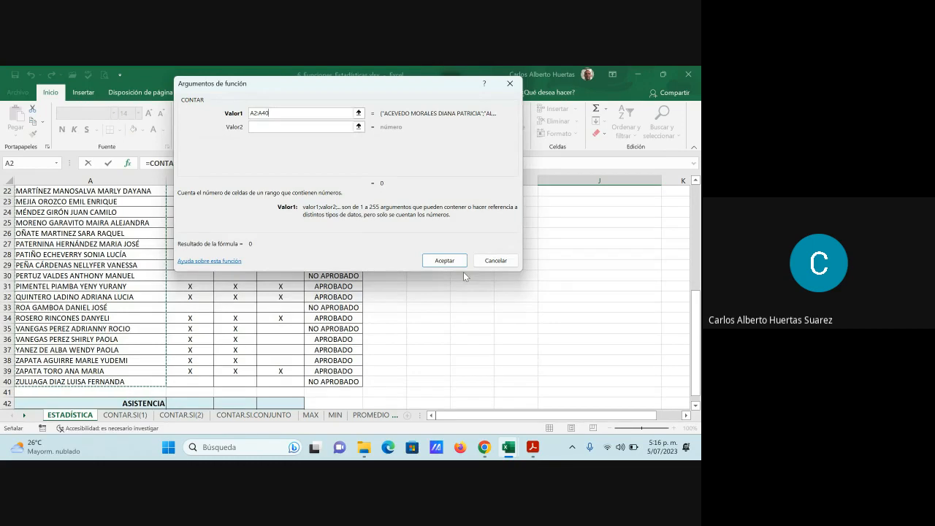
{"action": "left_click", "coordinate": [446, 260]}
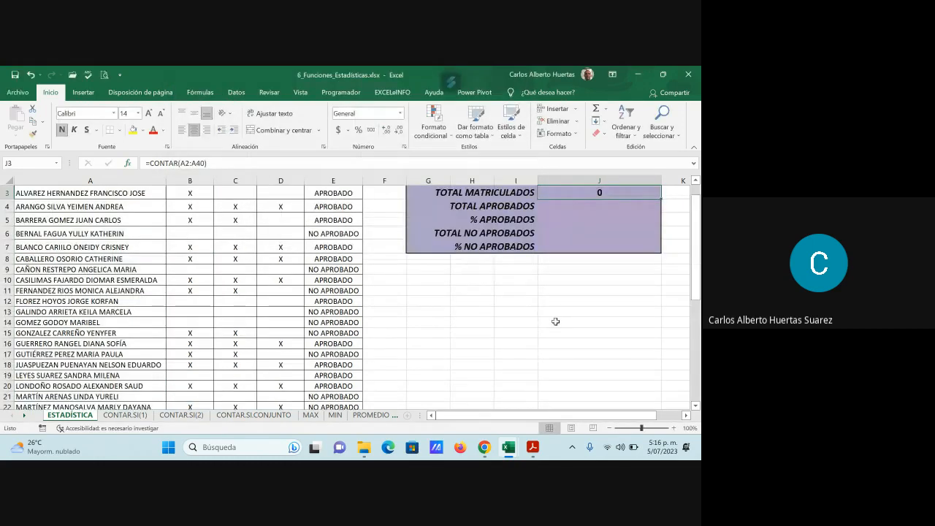
{"action": "scroll", "coordinate": [555, 322], "scroll_direction": "up", "scroll_amount": 1}
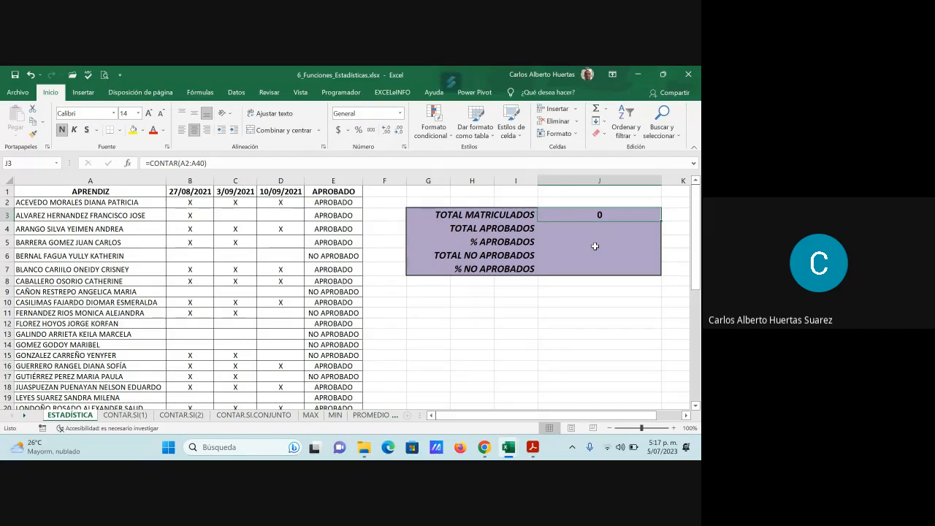
Clear the TOTAL MATRICULADOS cell J3 and choose the CONTARA function from the Estadísticas category
{"action": "key", "text": "Delete"}
{"action": "left_click", "coordinate": [127, 163]}
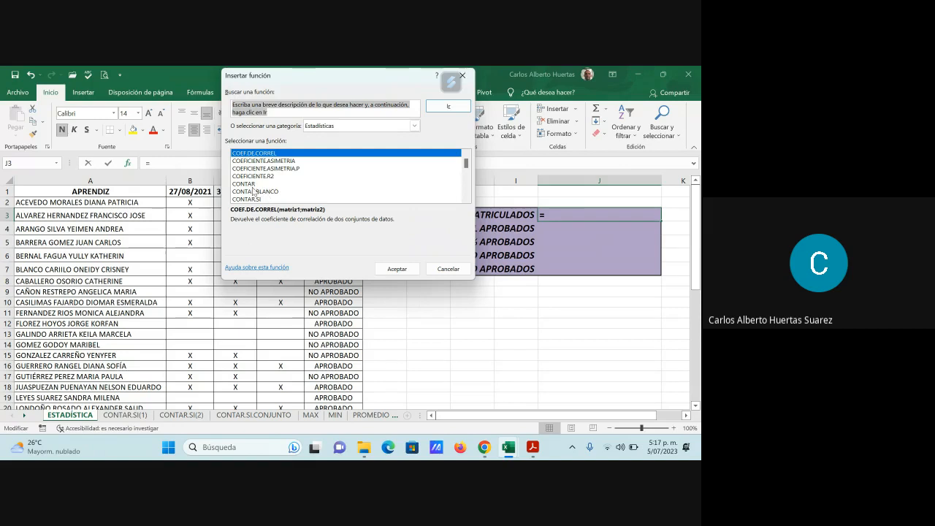
{"action": "scroll", "coordinate": [294, 191], "scroll_direction": "down", "scroll_amount": 1}
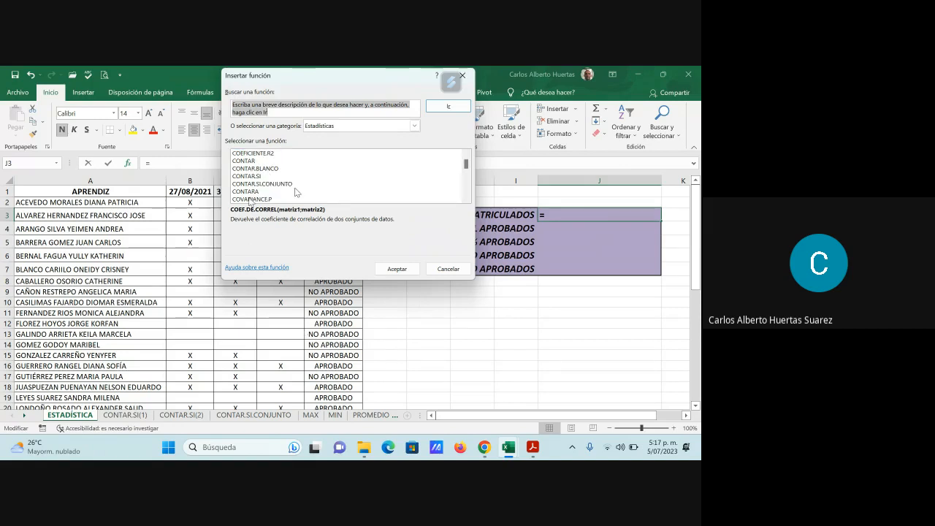
{"action": "left_click", "coordinate": [246, 191]}
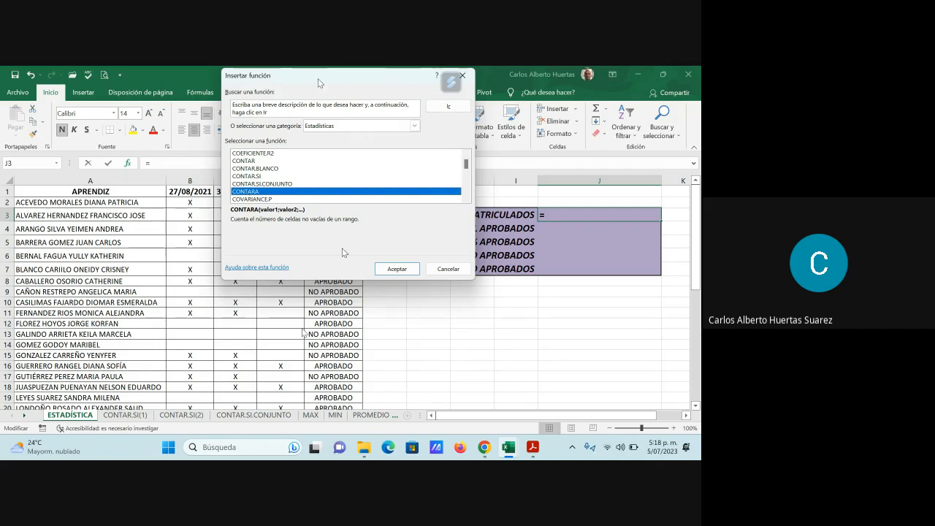
{"action": "left_click", "coordinate": [414, 126]}
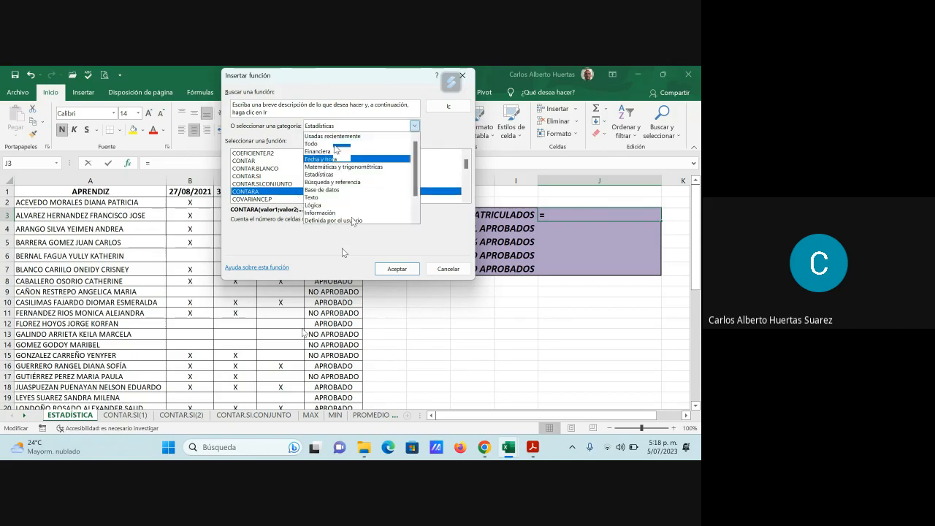
{"action": "left_click", "coordinate": [327, 254]}
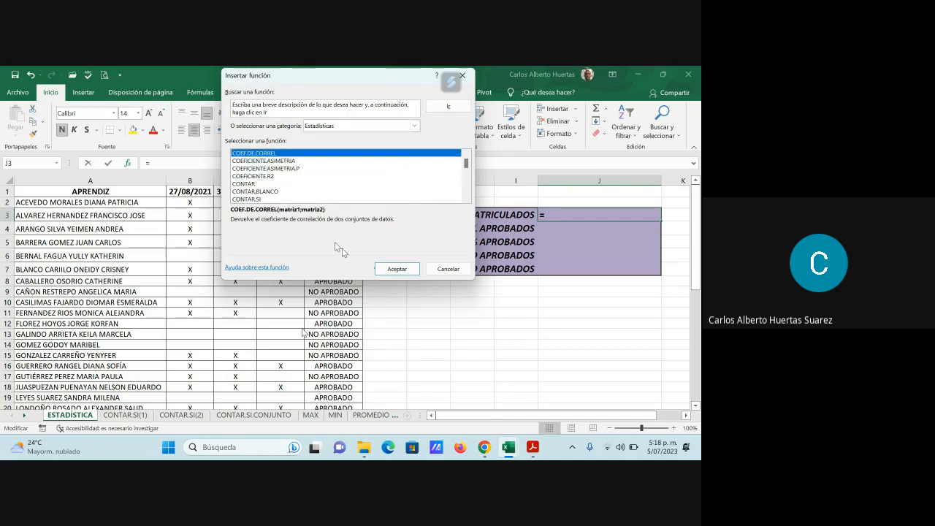
{"action": "scroll", "coordinate": [272, 194], "scroll_direction": "down", "scroll_amount": 1}
{"action": "left_click", "coordinate": [257, 192]}
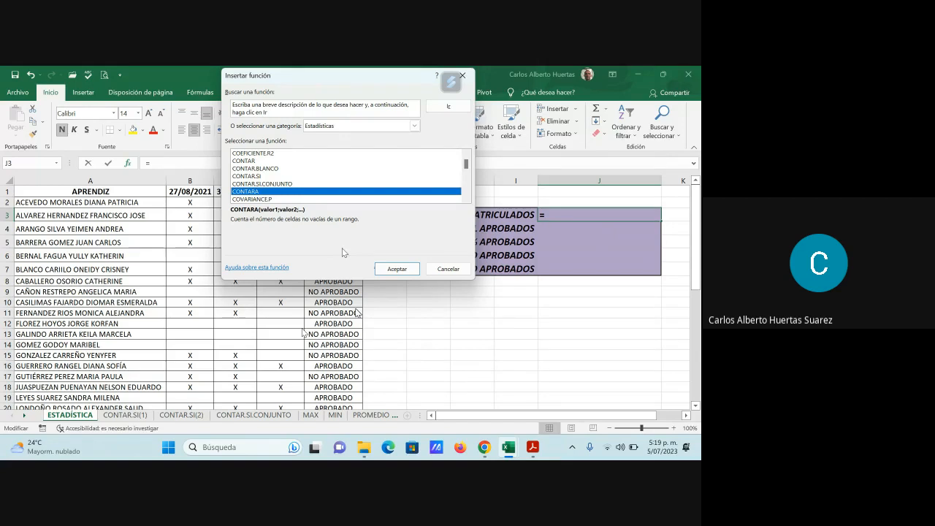
Count the enrolled apprentices in J3 by setting CONTARA's Valor1 to A2:A40 and accepting the function
{"action": "left_click", "coordinate": [396, 269]}
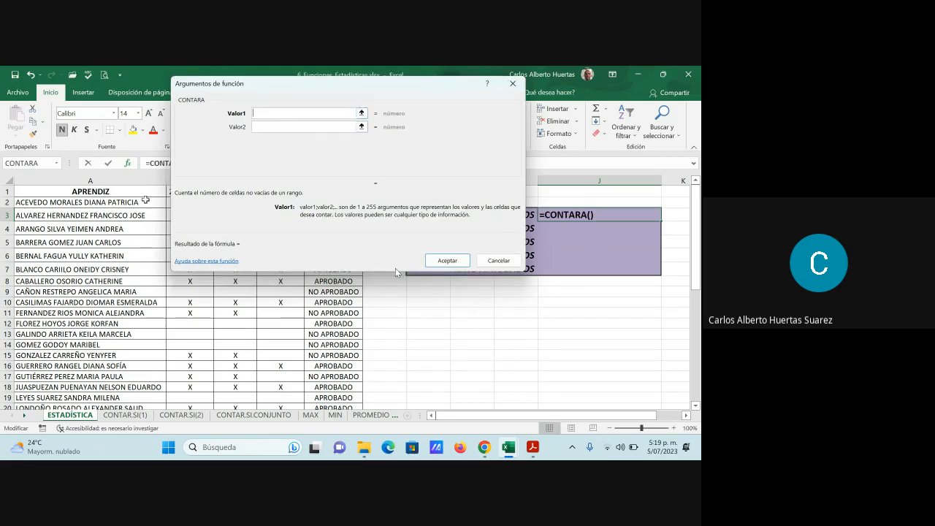
{"action": "left_click_drag", "start_coordinate": [127, 202], "coordinate": [123, 441]}
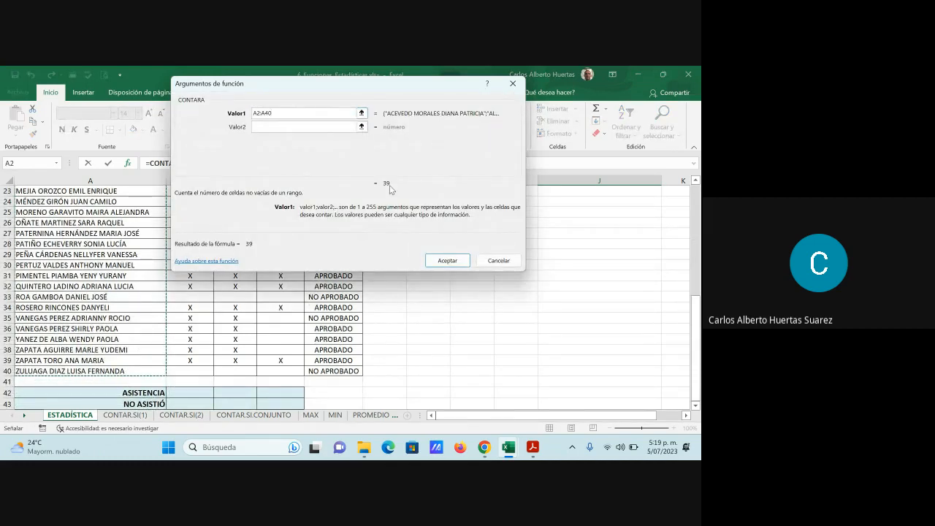
{"action": "left_click", "coordinate": [447, 261]}
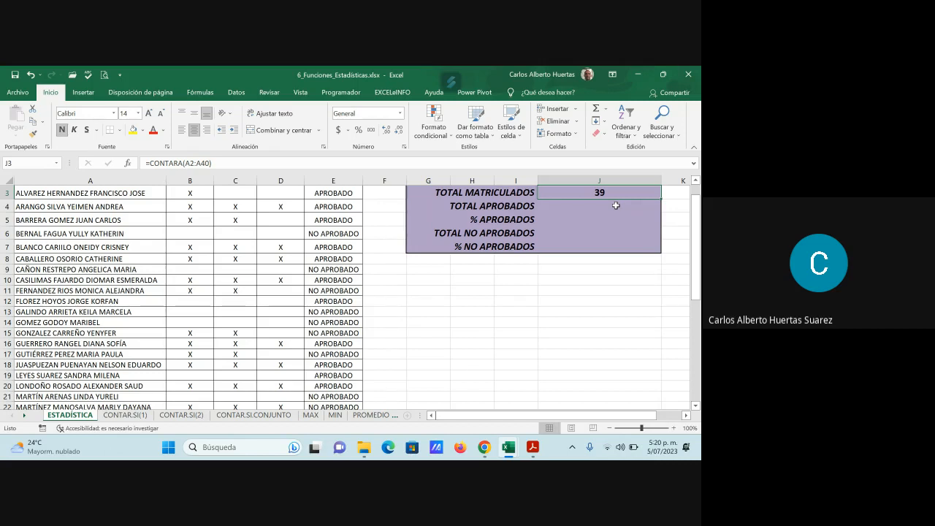
Insert the CONTAR.SI function from the Estadísticas category in the TOTAL APROBADOS cell J4
{"action": "left_click", "coordinate": [573, 212]}
{"action": "scroll", "coordinate": [434, 270], "scroll_direction": "up", "scroll_amount": 1}
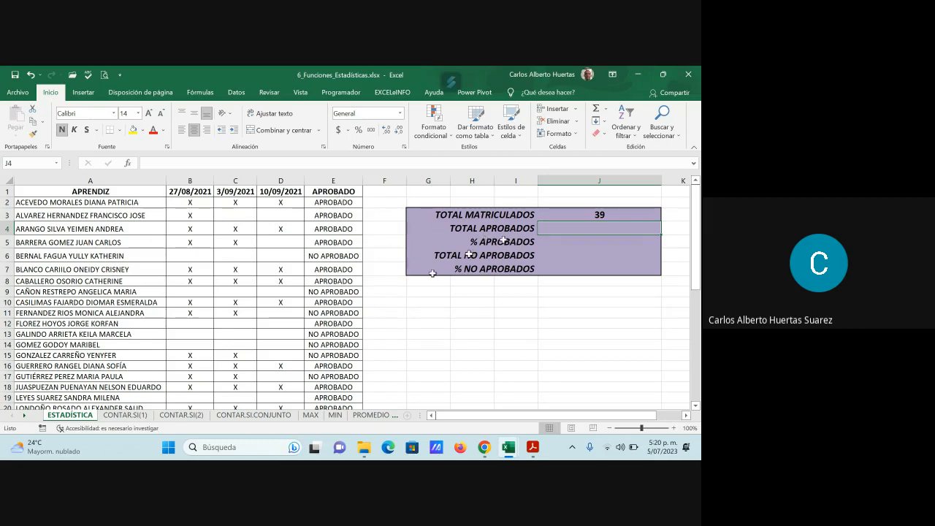
{"action": "left_click", "coordinate": [128, 164]}
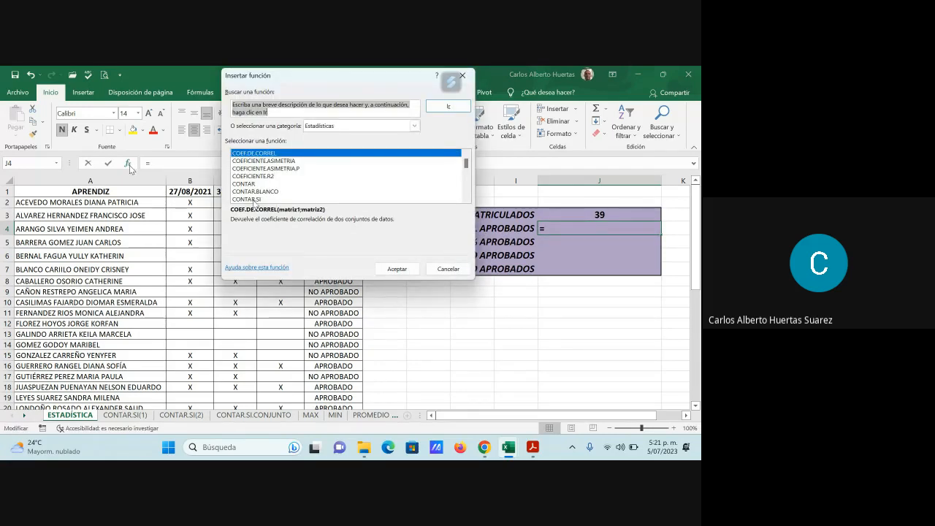
{"action": "left_click", "coordinate": [254, 200]}
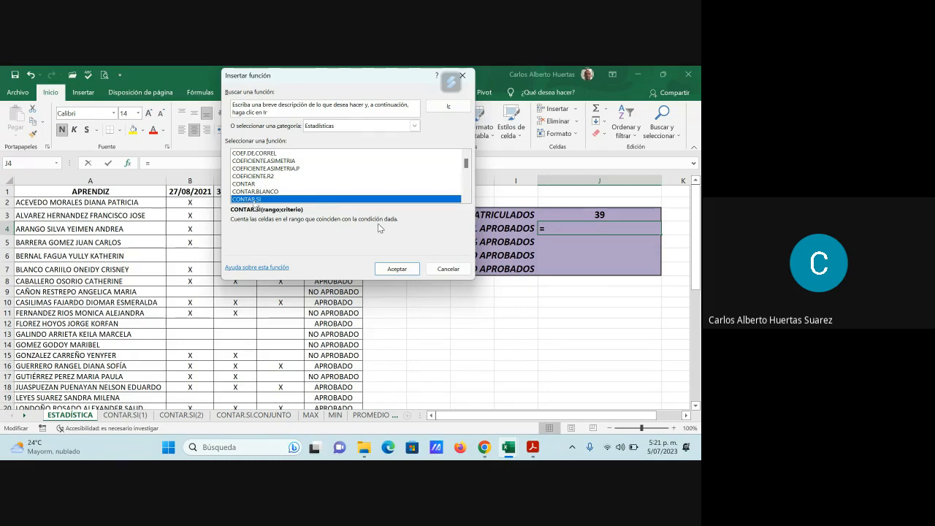
{"action": "left_click", "coordinate": [397, 269]}
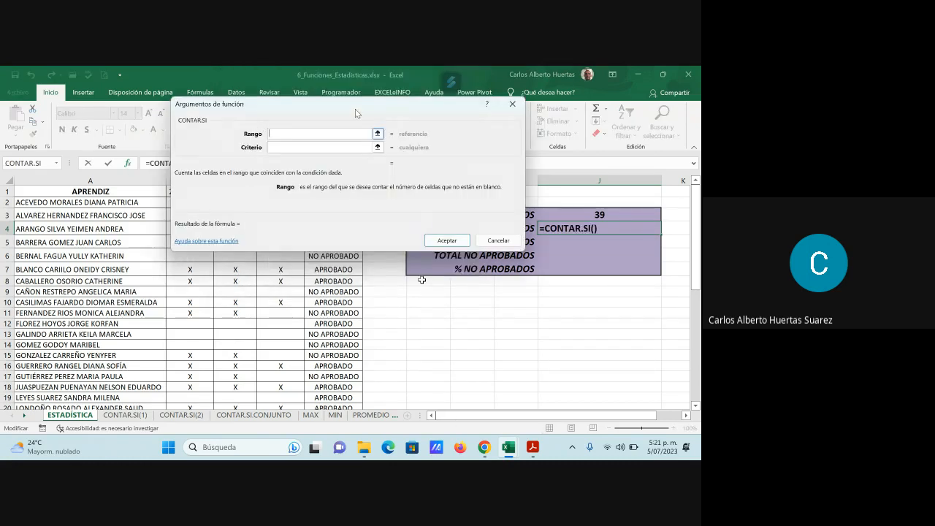
Count the approved apprentices by setting CONTAR.SI's Rango to E2:E40 and Criterio to E29, and accept the function
{"action": "left_click_drag", "start_coordinate": [355, 109], "coordinate": [571, 82]}
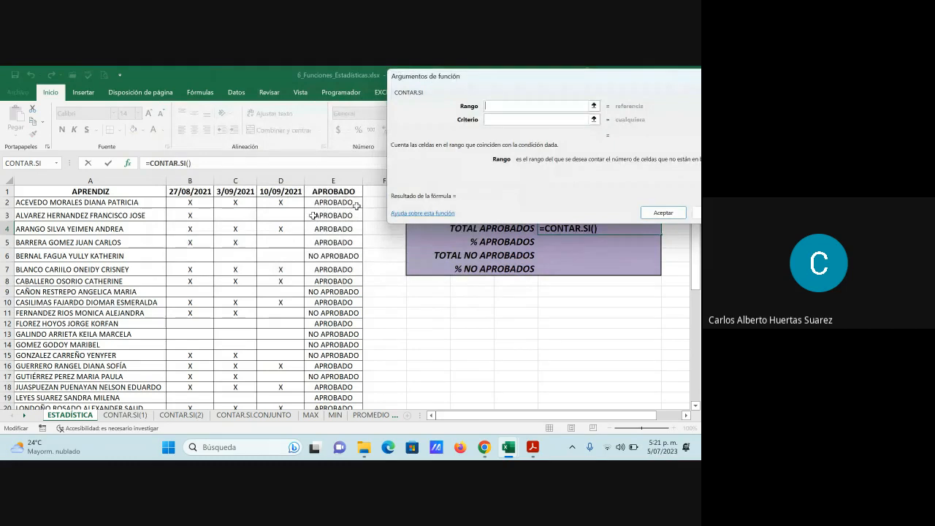
{"action": "left_click_drag", "start_coordinate": [330, 204], "coordinate": [325, 384]}
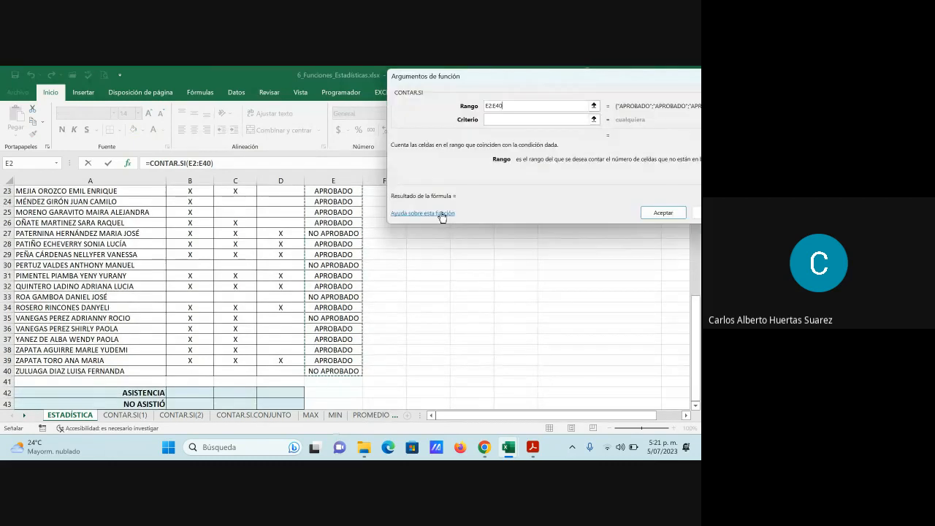
{"action": "left_click", "coordinate": [502, 122]}
{"action": "left_click", "coordinate": [495, 120]}
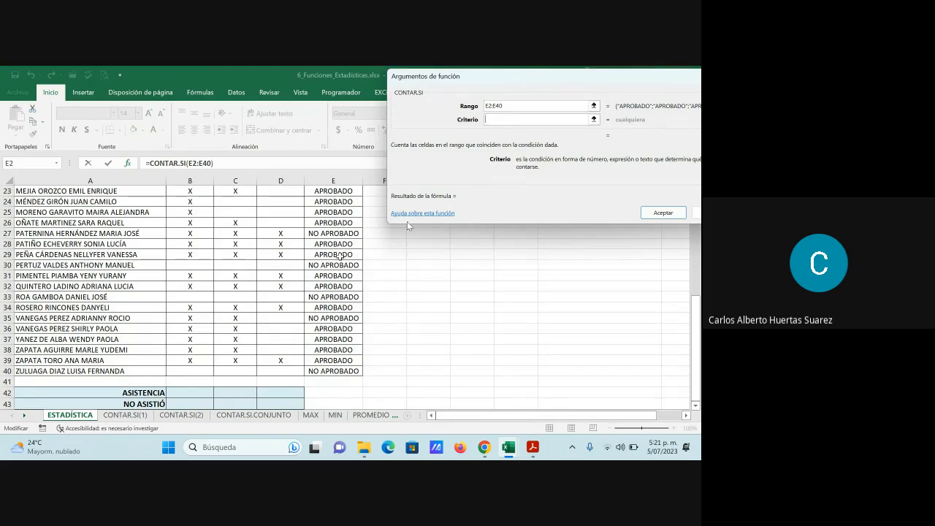
{"action": "left_click", "coordinate": [340, 255]}
{"action": "mouse_move", "coordinate": [532, 455]}
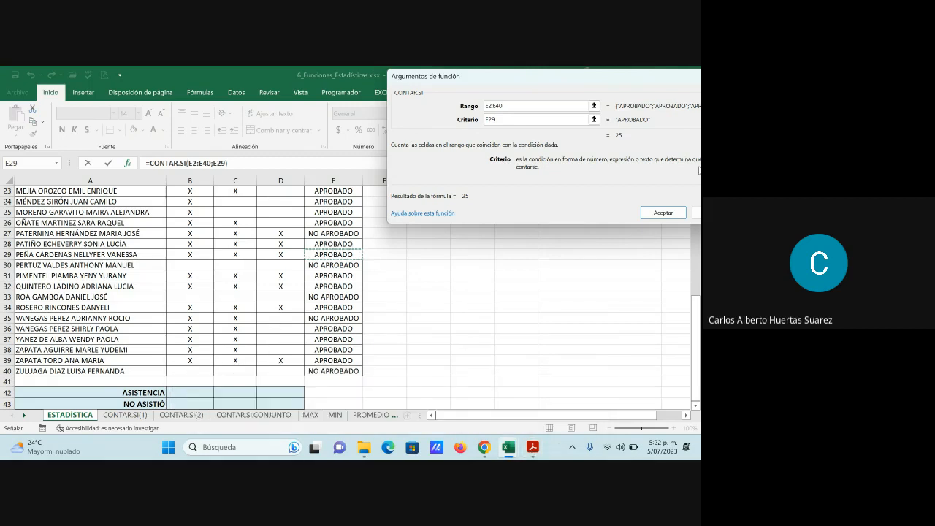
{"action": "left_click", "coordinate": [663, 213]}
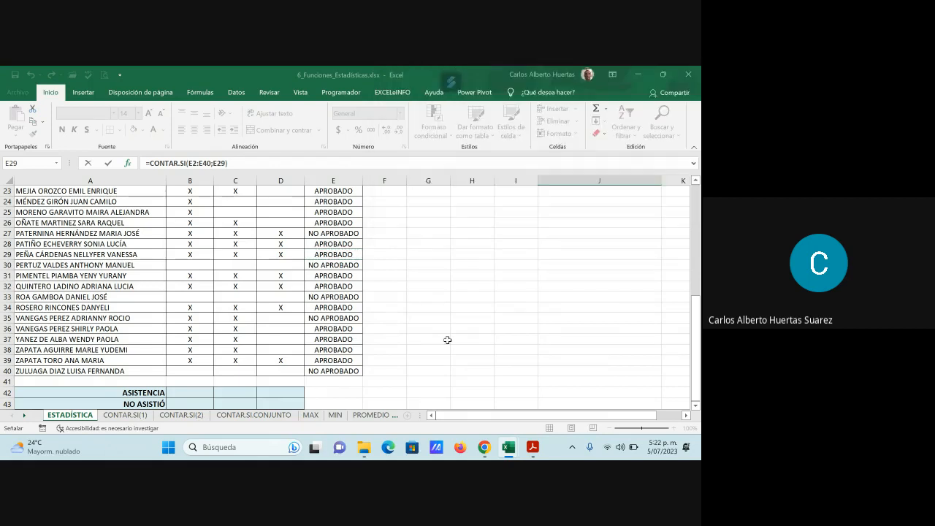
Turn on filtering for the apprentice table headers and filter the APROBADO column to show only APROBADO rows
{"action": "scroll", "coordinate": [540, 354], "scroll_direction": "up", "scroll_amount": 1}
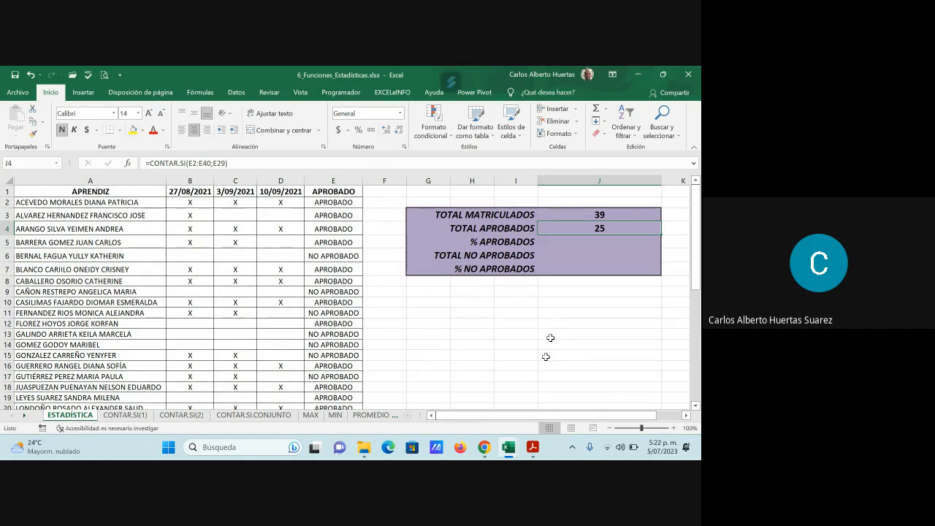
{"action": "left_click", "coordinate": [126, 191]}
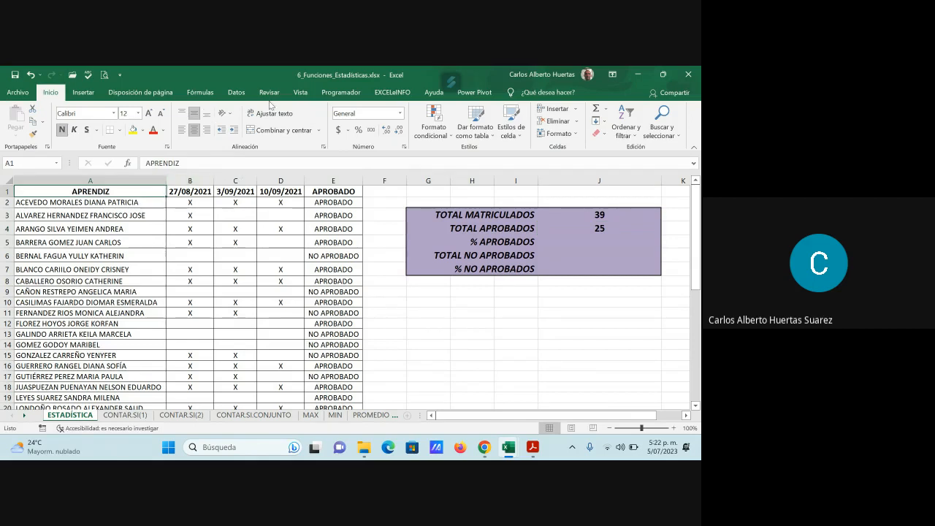
{"action": "left_click", "coordinate": [236, 92]}
{"action": "left_click", "coordinate": [366, 125]}
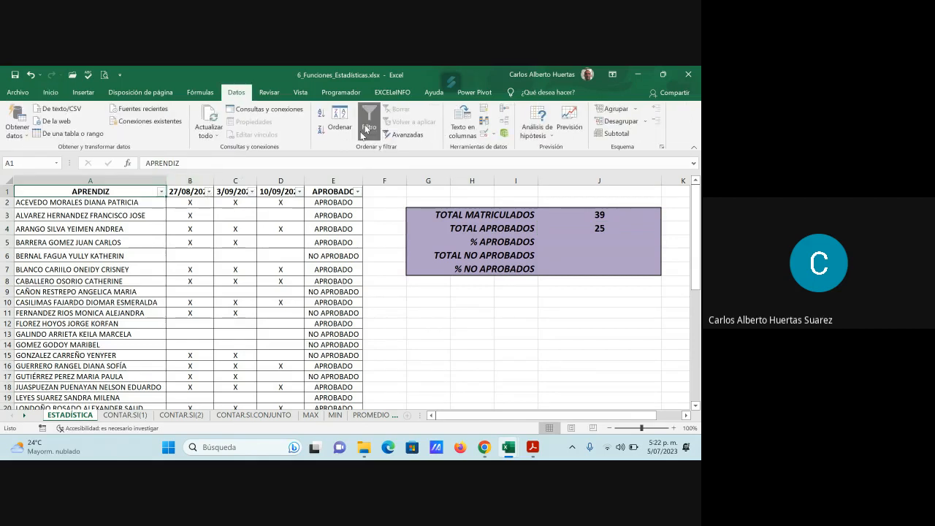
{"action": "left_click", "coordinate": [357, 191]}
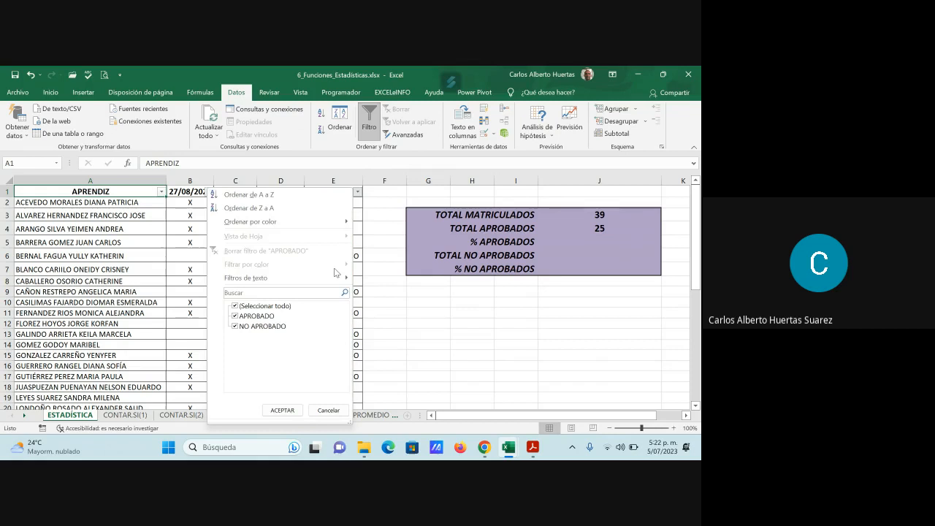
{"action": "left_click", "coordinate": [256, 326]}
{"action": "left_click", "coordinate": [282, 410]}
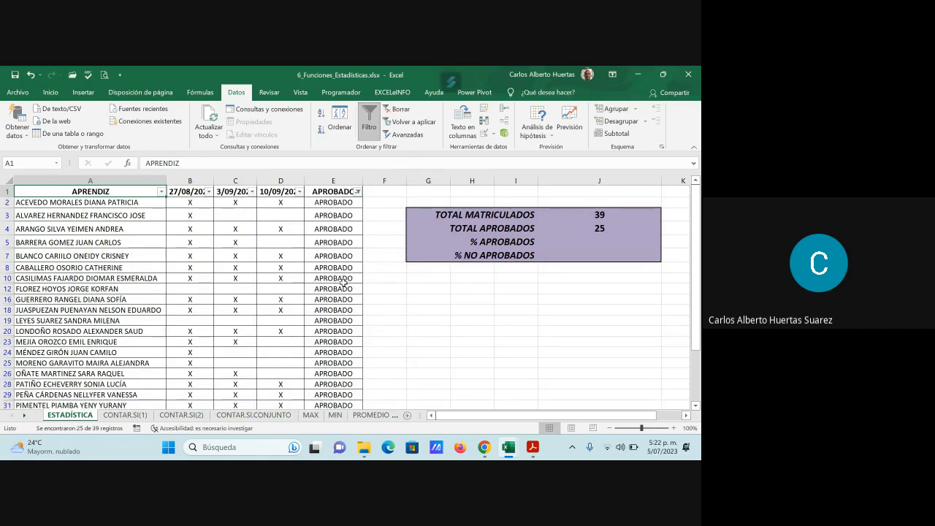
Select the filtered APROBADO cells in column E from row 2 to 39 to check their count against TOTAL APROBADOS
{"action": "left_click", "coordinate": [339, 203]}
{"action": "left_click_drag", "start_coordinate": [340, 203], "coordinate": [332, 388]}
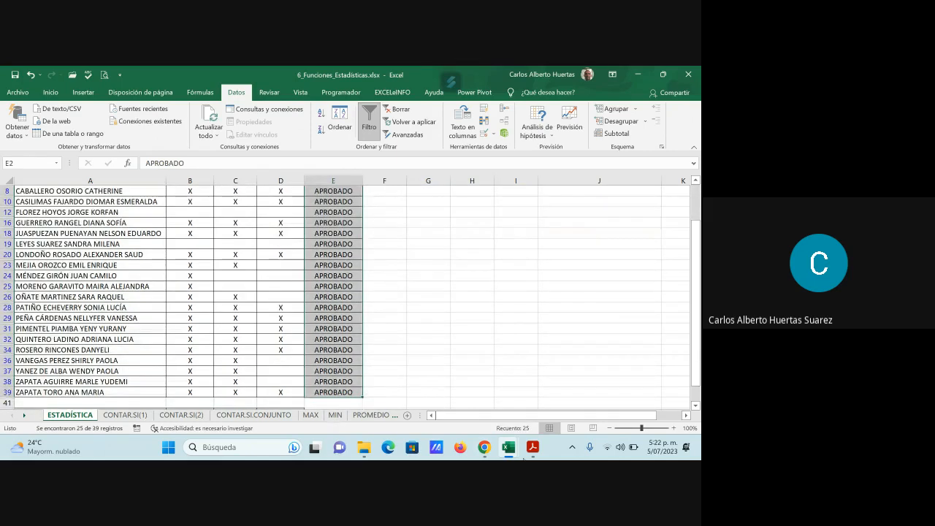
{"action": "scroll", "coordinate": [540, 207], "scroll_direction": "up", "scroll_amount": 2}
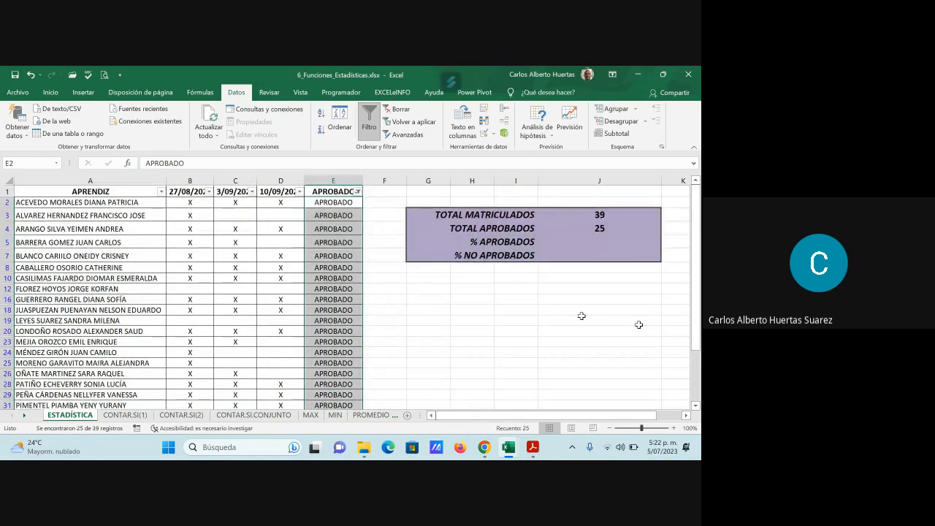
{"action": "left_click", "coordinate": [472, 331]}
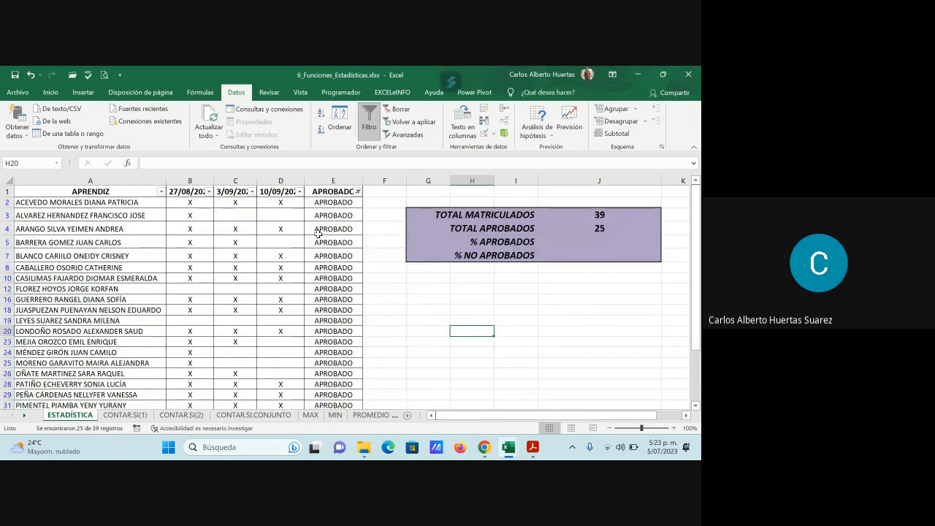
Reset the APROBADO column filter to include all values so every apprentice row is shown
{"action": "left_click", "coordinate": [357, 191]}
{"action": "left_click", "coordinate": [265, 306]}
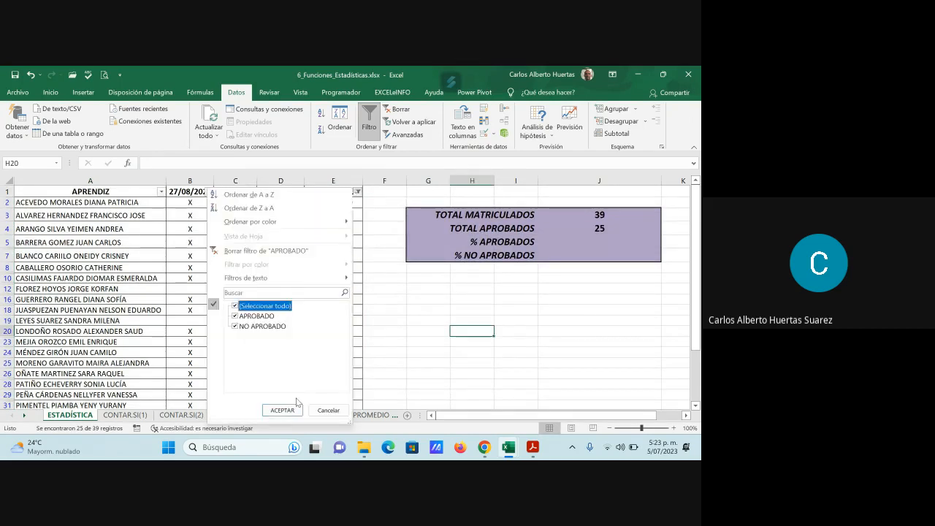
{"action": "left_click", "coordinate": [282, 409]}
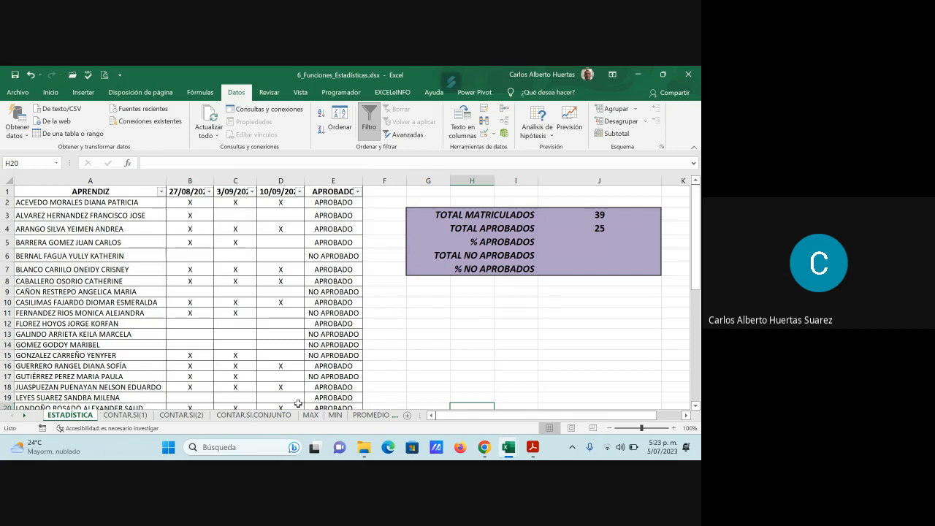
Calculate % APROBADOS in J5 by dividing total approved by total enrolled with =J4/J3
{"action": "left_click", "coordinate": [580, 242]}
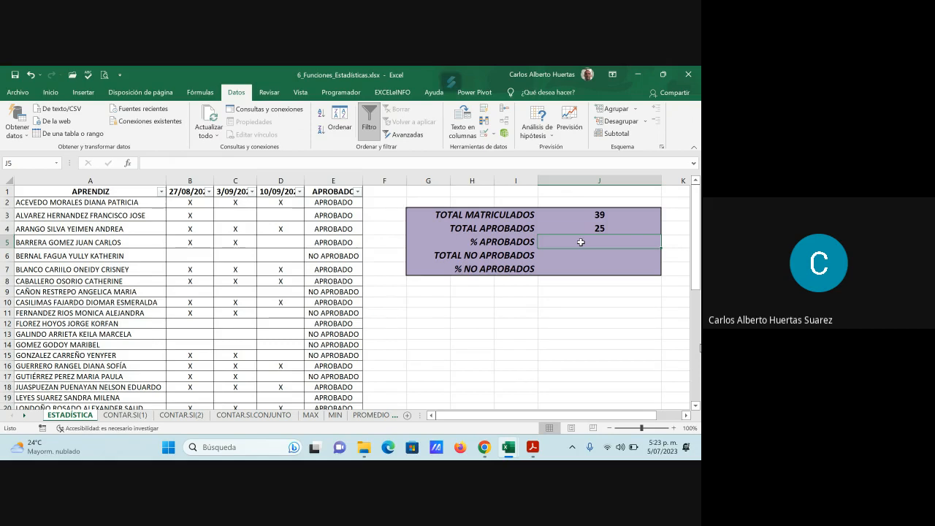
{"action": "type", "text": "="}
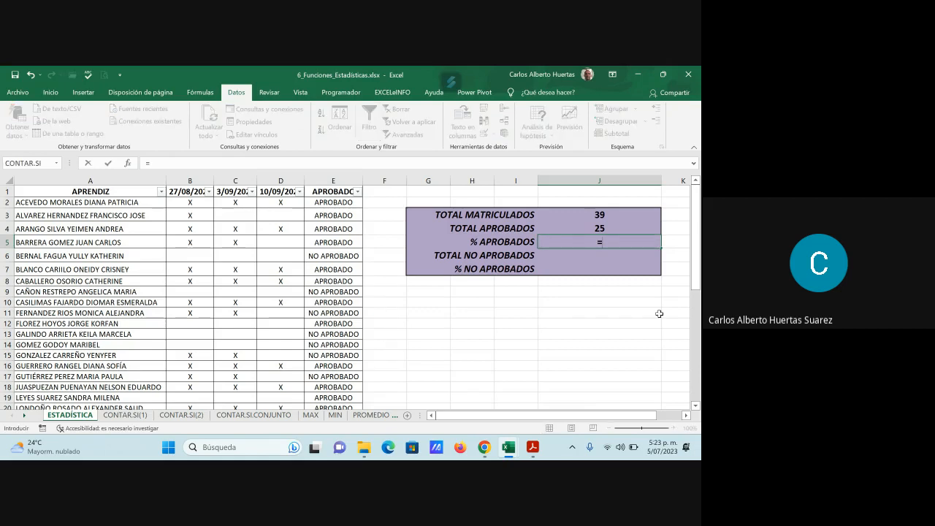
{"action": "left_click", "coordinate": [602, 228]}
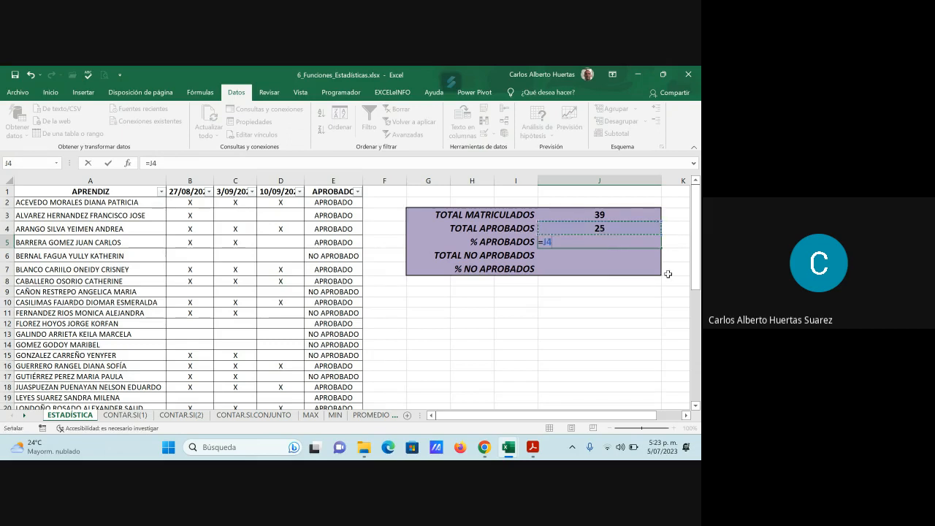
{"action": "type", "text": "/"}
{"action": "left_click", "coordinate": [619, 213]}
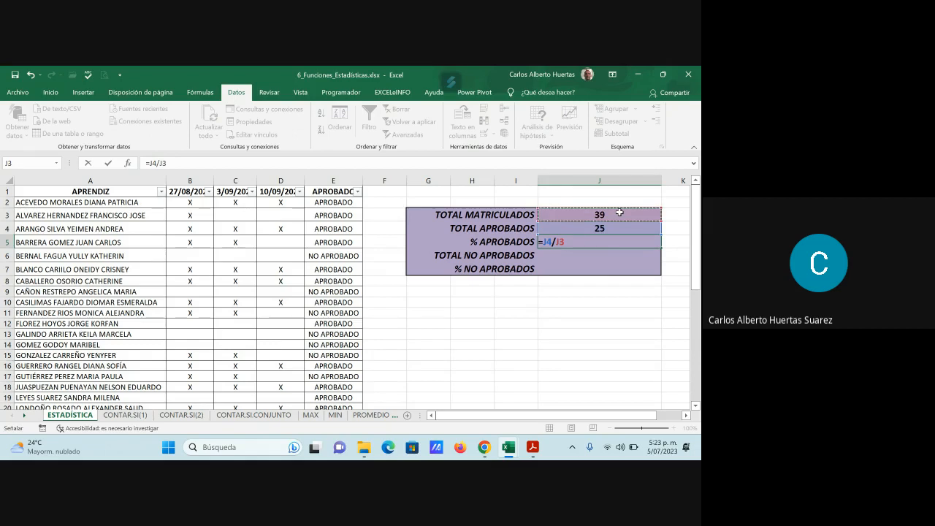
{"action": "key", "text": "Return"}
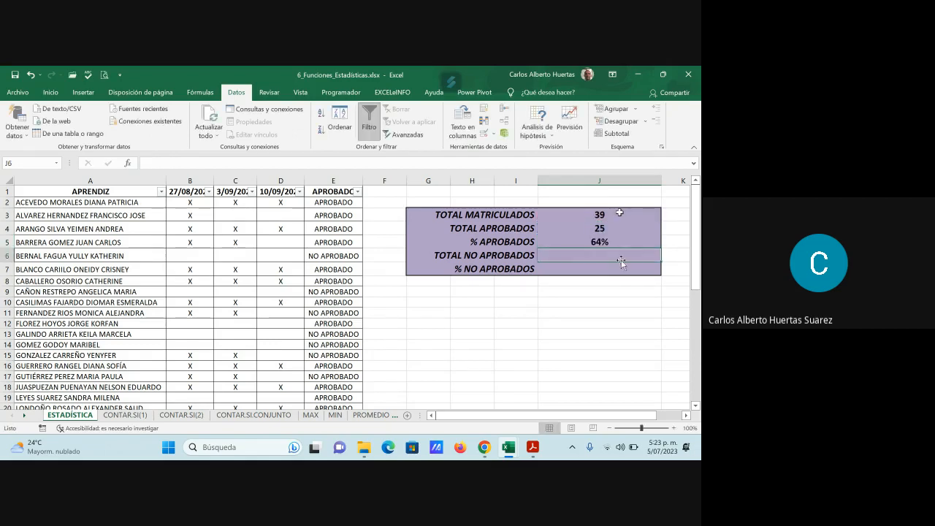
{"action": "left_click", "coordinate": [608, 242]}
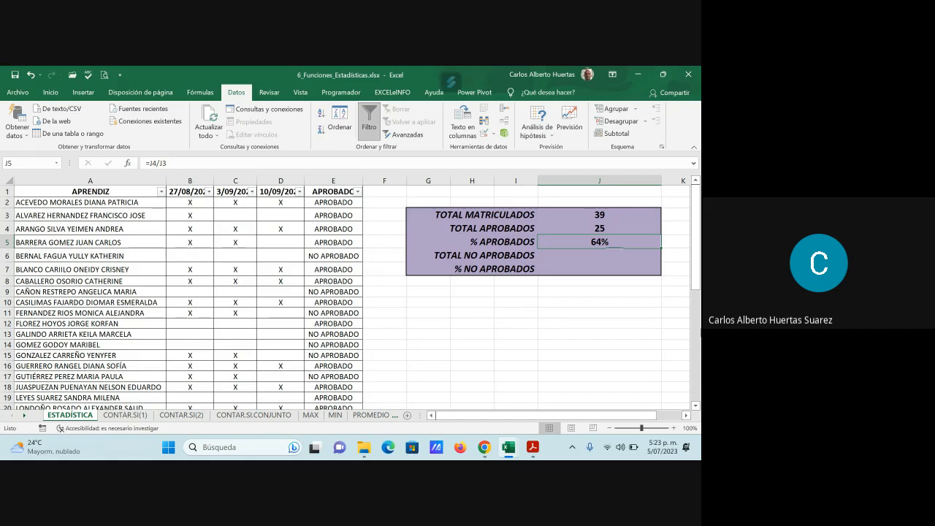
Enter the inverse division =J3/J4 in cell K5, beside the % APROBADOS result, for comparison
{"action": "left_click", "coordinate": [676, 242]}
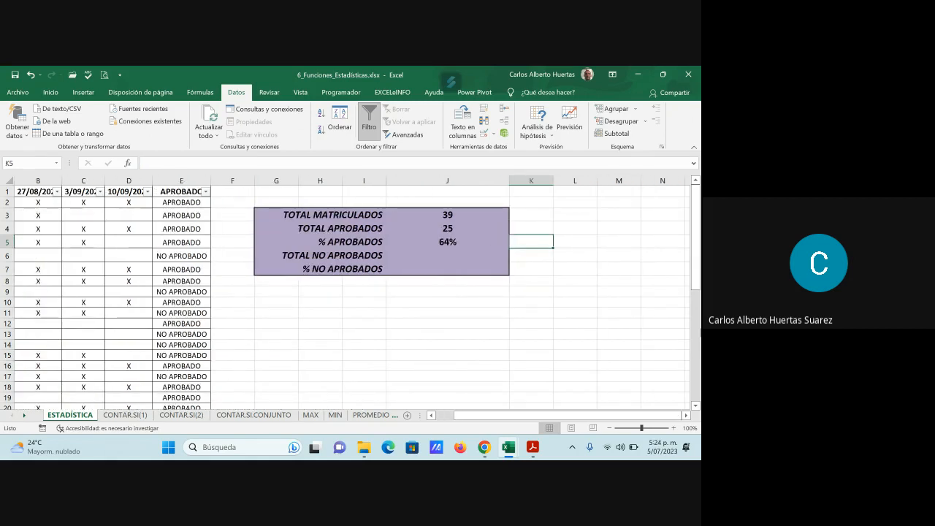
{"action": "type", "text": "="}
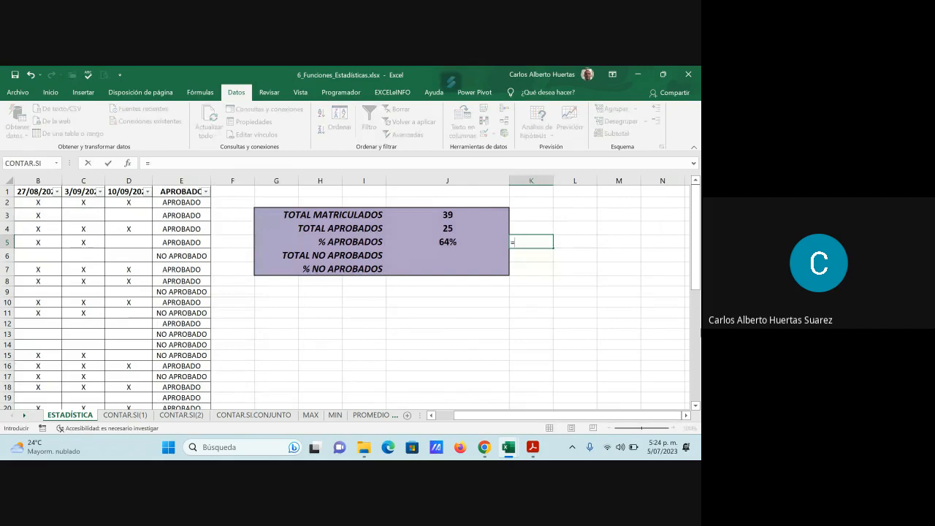
{"action": "left_click", "coordinate": [448, 216]}
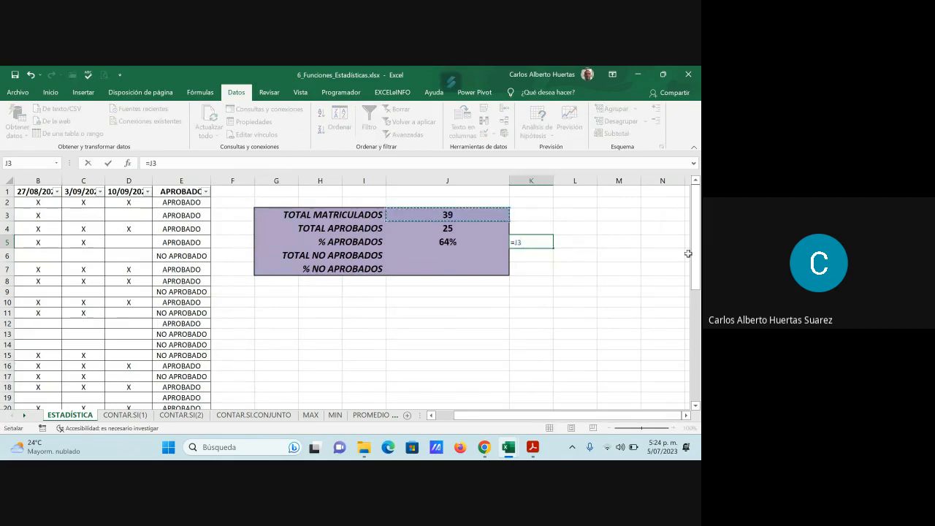
{"action": "type", "text": "/"}
{"action": "left_click", "coordinate": [448, 227]}
{"action": "key", "text": "ctrl+Return"}
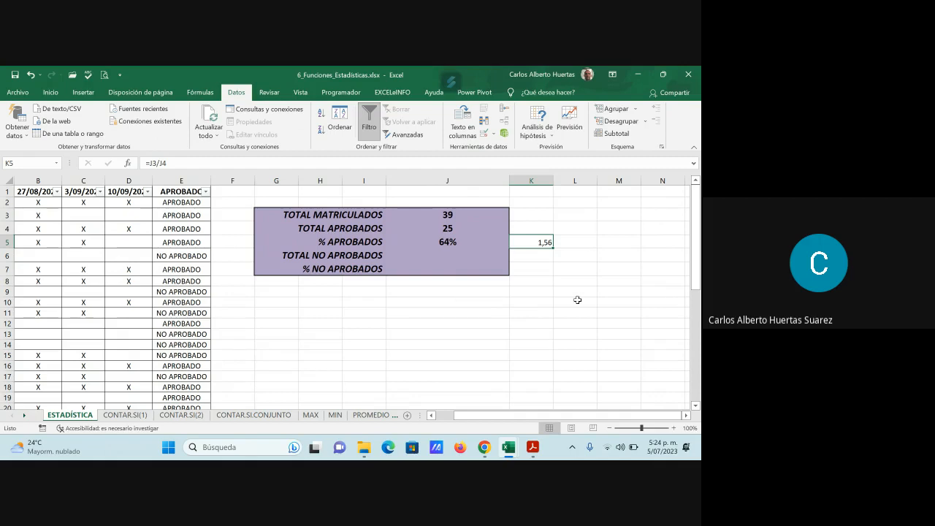
Count TOTAL NO APROBADOS in J6 using the CONTAR.SI function with range E2:E40 and criterion E35
{"action": "left_click", "coordinate": [441, 255]}
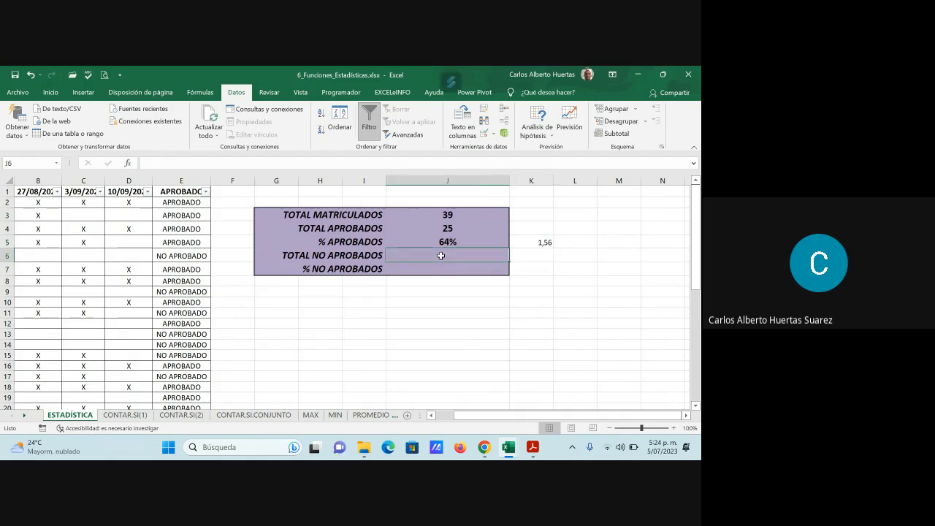
{"action": "left_click", "coordinate": [127, 163]}
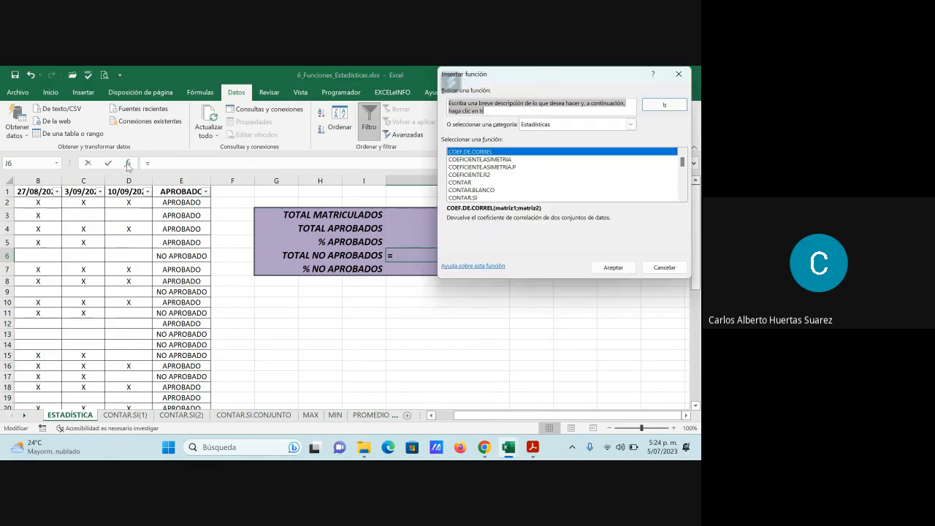
{"action": "left_click", "coordinate": [462, 197]}
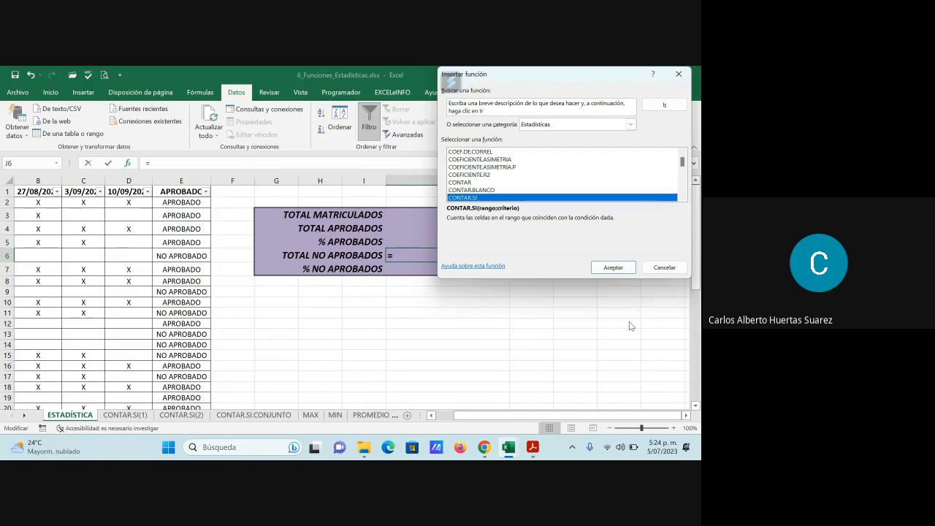
{"action": "left_click", "coordinate": [613, 267]}
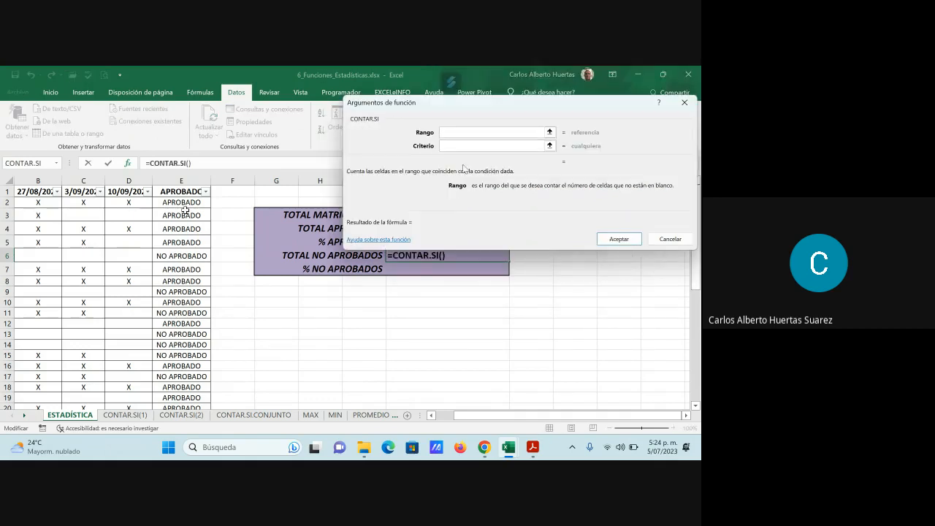
{"action": "left_click_drag", "start_coordinate": [182, 202], "coordinate": [195, 390]}
{"action": "left_click", "coordinate": [444, 145]}
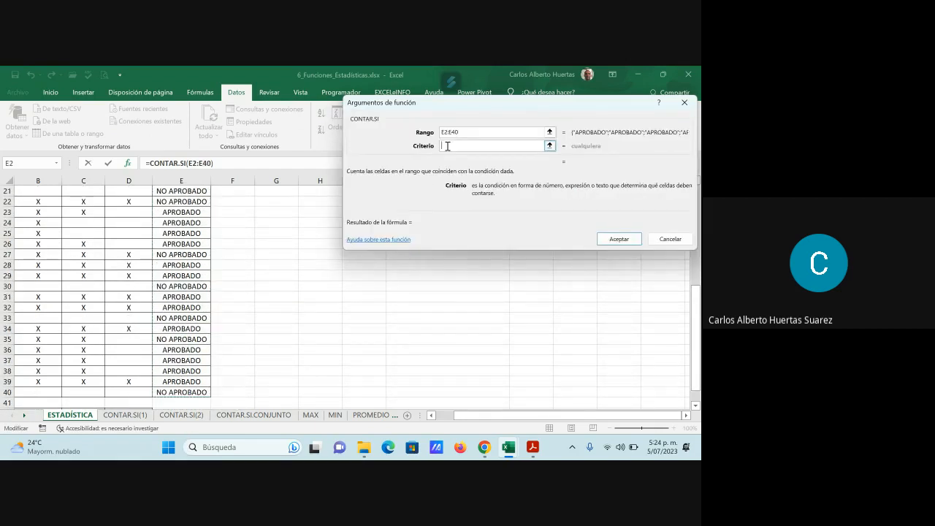
{"action": "left_click", "coordinate": [196, 339]}
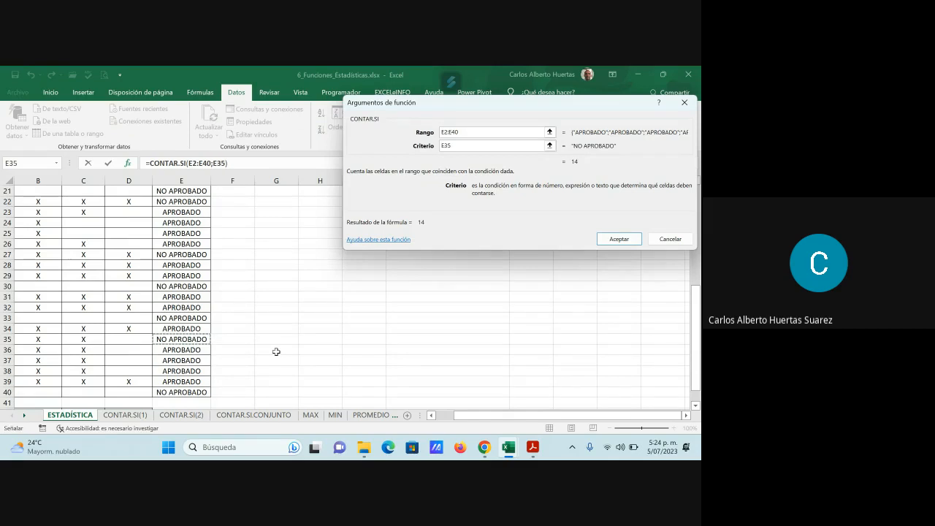
{"action": "left_click", "coordinate": [619, 239]}
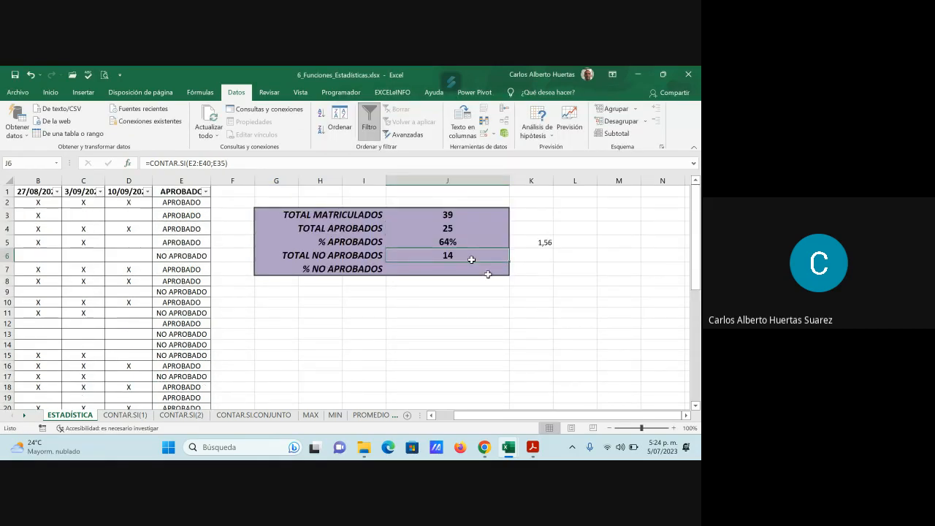
Check the combined sum of the TOTAL APROBADOS and TOTAL NO APROBADOS cells
{"action": "left_click", "coordinate": [471, 235]}
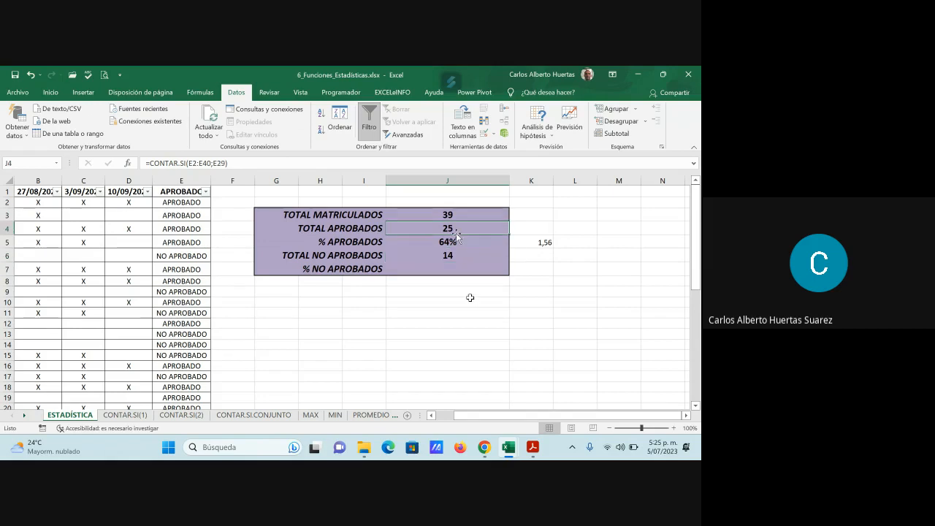
{"action": "left_click", "coordinate": [454, 254], "text": "ctrl"}
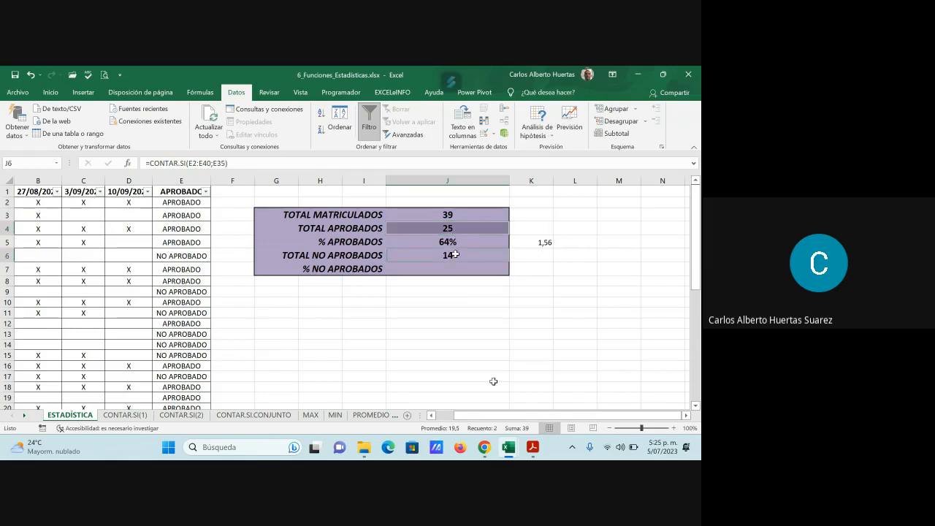
{"action": "mouse_move", "coordinate": [533, 442]}
{"action": "left_click", "coordinate": [482, 280]}
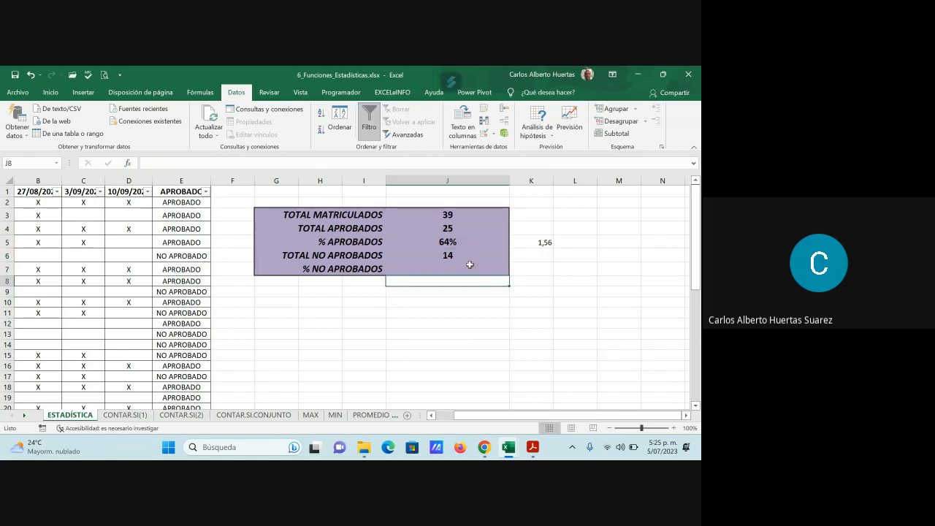
Calculate % NO APROBADOS in J7 by dividing total not approved by total enrolled with =J6/J3
{"action": "left_click", "coordinate": [448, 269]}
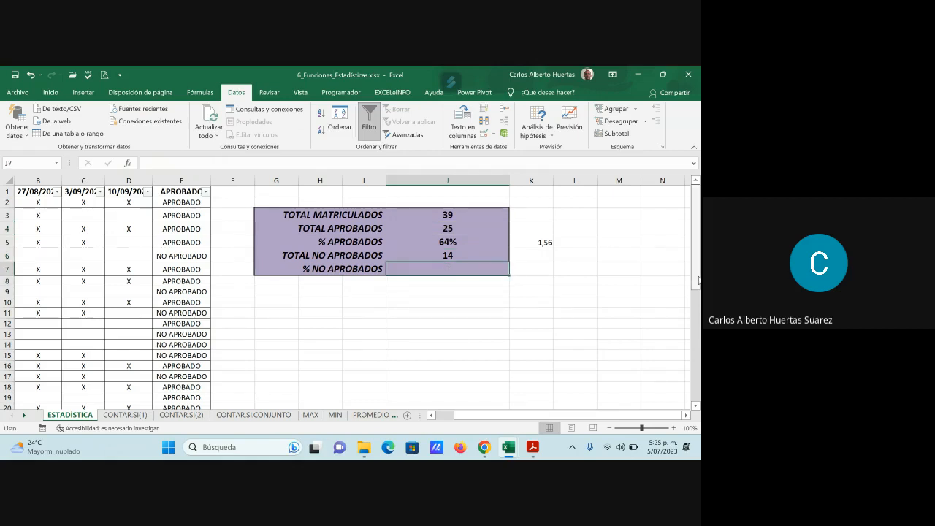
{"action": "type", "text": "="}
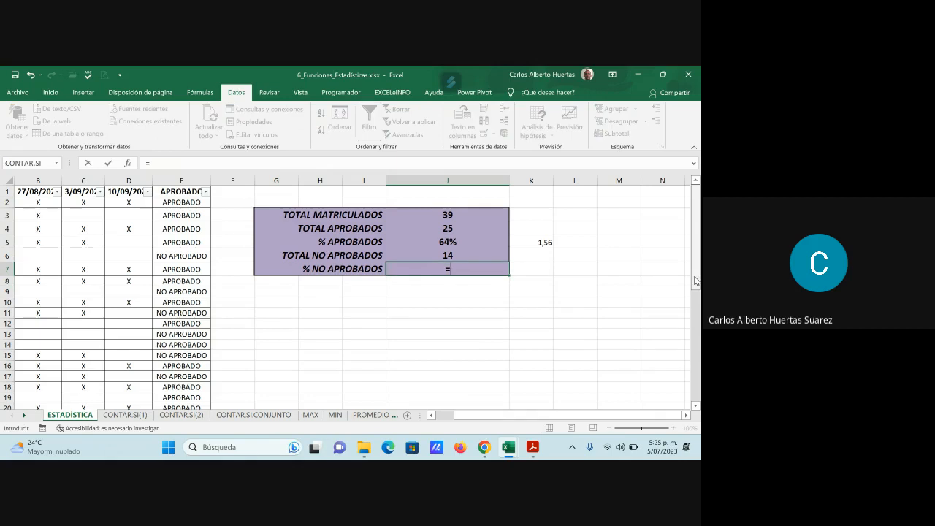
{"action": "left_click", "coordinate": [455, 255]}
{"action": "type", "text": "/"}
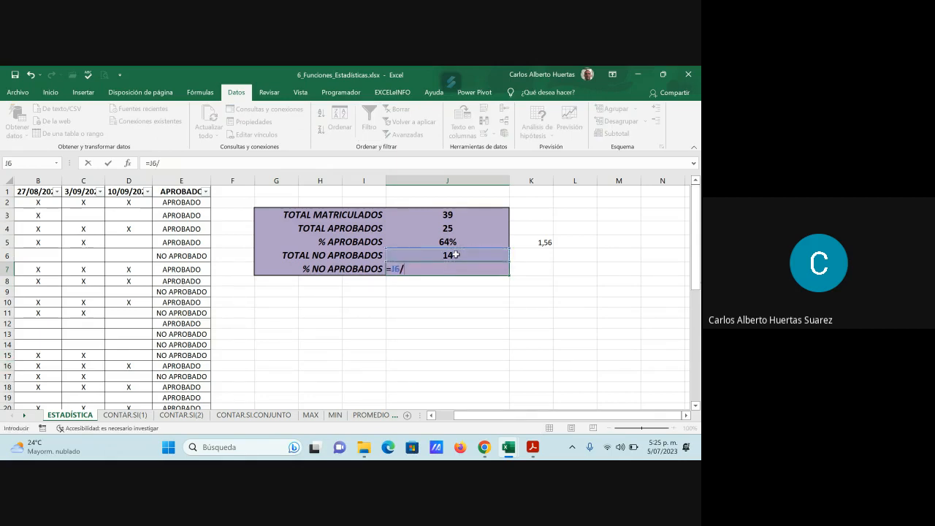
{"action": "left_click", "coordinate": [455, 214]}
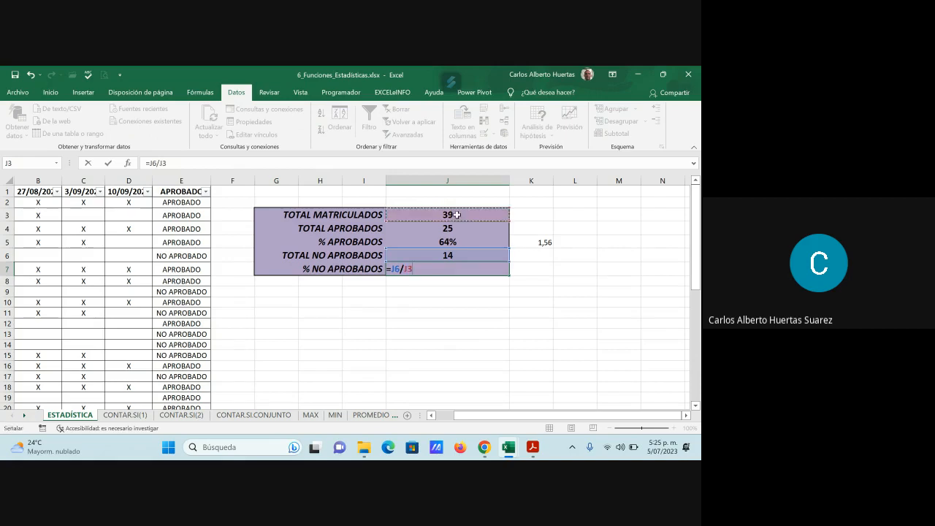
{"action": "key", "text": "Return"}
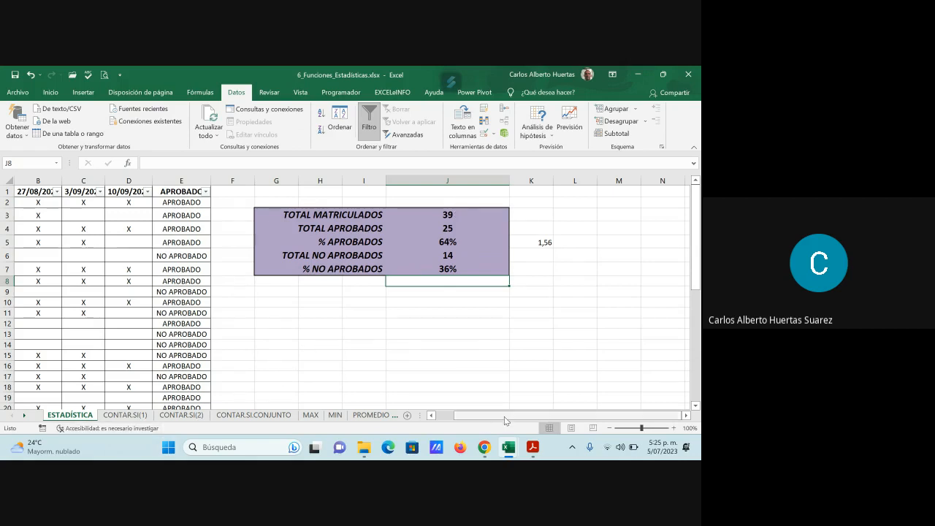
Check the TOTAL MATRICULADOS formula, and open the CONTAR.SI(1) sheet to review the admission exam table and its questions
{"action": "left_click_drag", "start_coordinate": [504, 420], "coordinate": [471, 422]}
{"action": "left_click", "coordinate": [603, 214]}
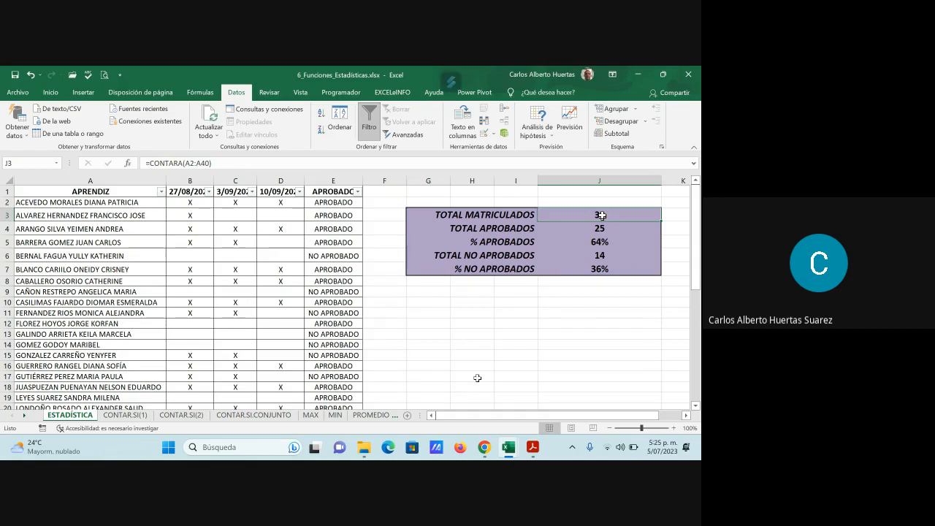
{"action": "left_click", "coordinate": [127, 414]}
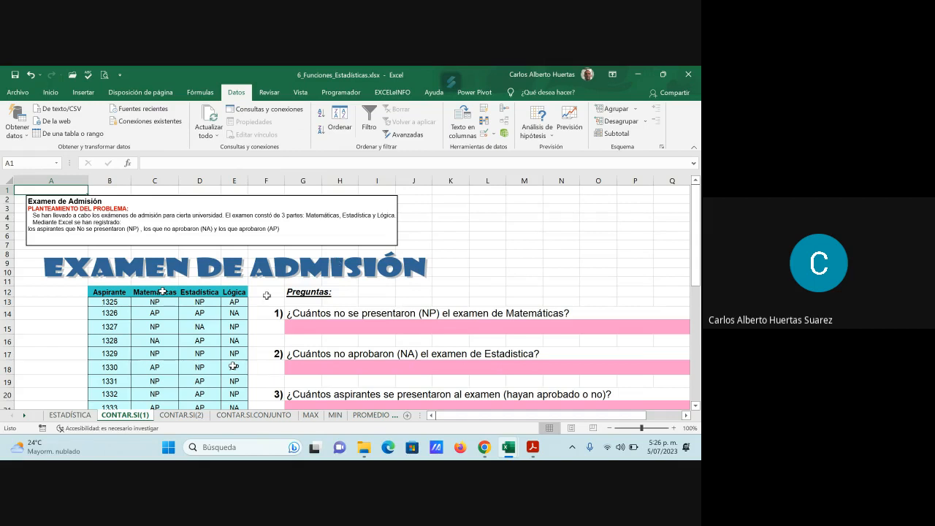
{"action": "scroll", "coordinate": [146, 263], "scroll_direction": "down", "scroll_amount": 2}
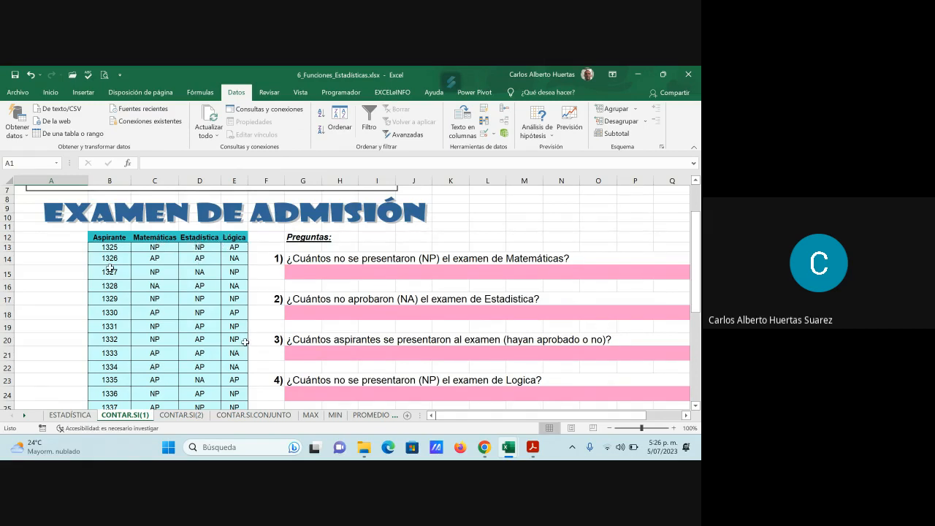
{"action": "scroll", "coordinate": [245, 347], "scroll_direction": "down", "scroll_amount": 1}
{"action": "scroll", "coordinate": [245, 346], "scroll_direction": "down", "scroll_amount": 9}
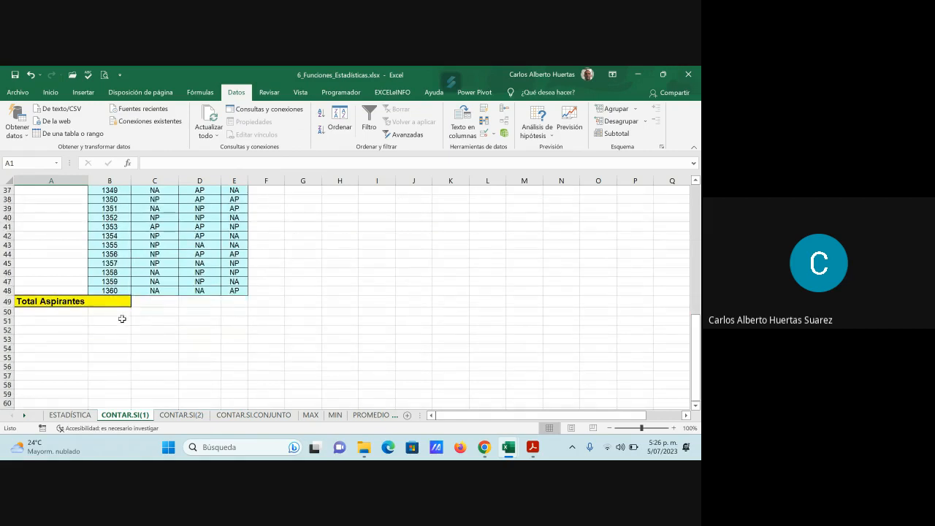
{"action": "scroll", "coordinate": [178, 341], "scroll_direction": "up", "scroll_amount": 7}
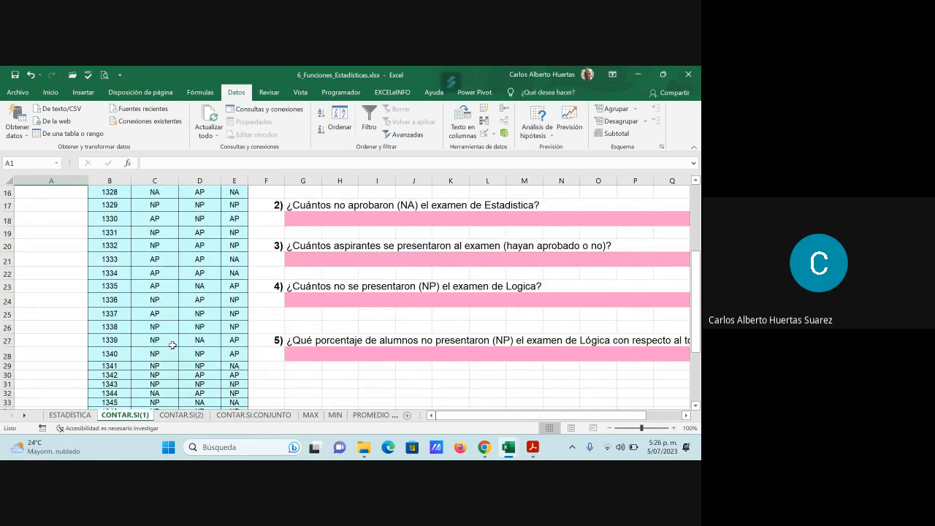
{"action": "scroll", "coordinate": [173, 344], "scroll_direction": "up", "scroll_amount": 3}
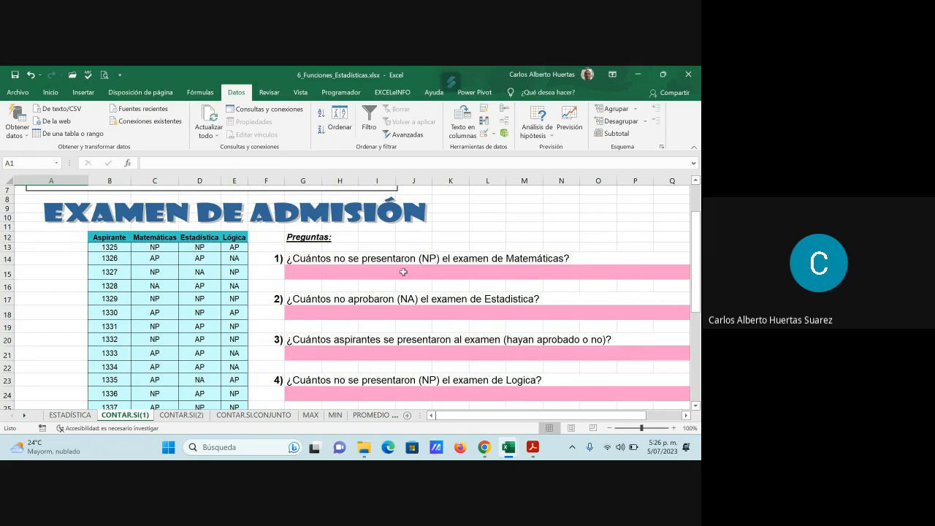
Count the applicants absent (NP) from the Matemáticas exam in G15 using CONTAR.SI with range C13:C48 and criterion C38
{"action": "left_click", "coordinate": [403, 271]}
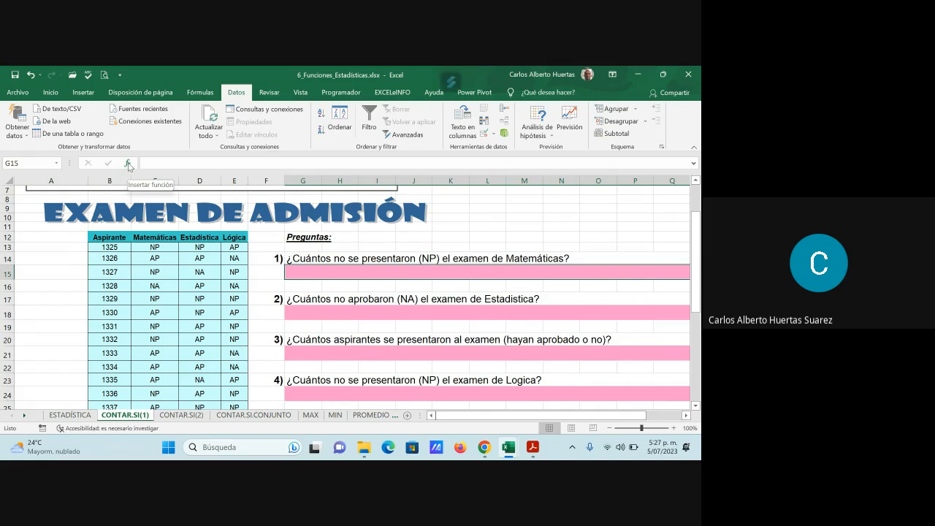
{"action": "left_click", "coordinate": [128, 163]}
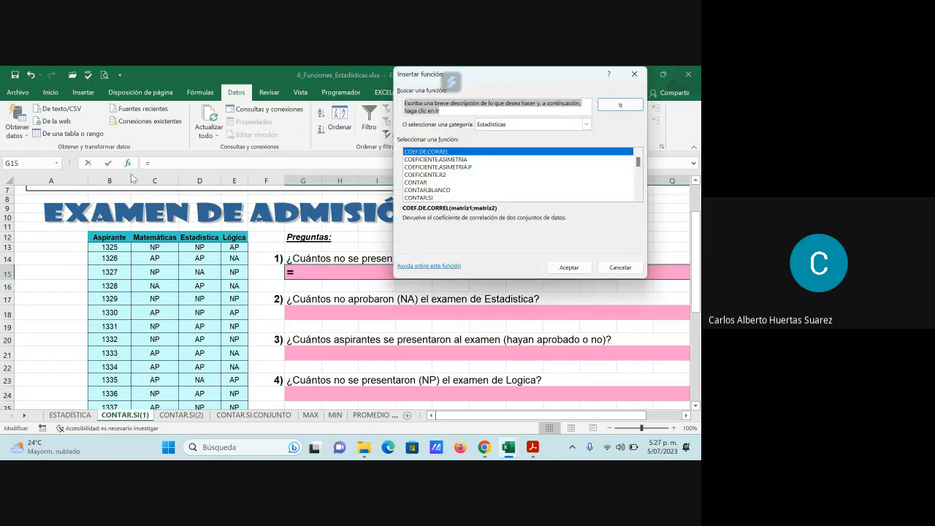
{"action": "left_click", "coordinate": [428, 198]}
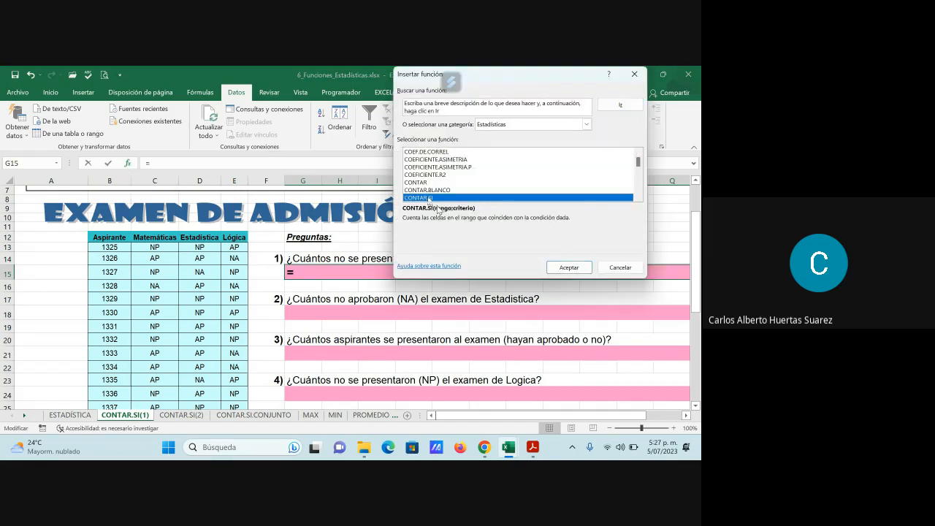
{"action": "left_click", "coordinate": [566, 267]}
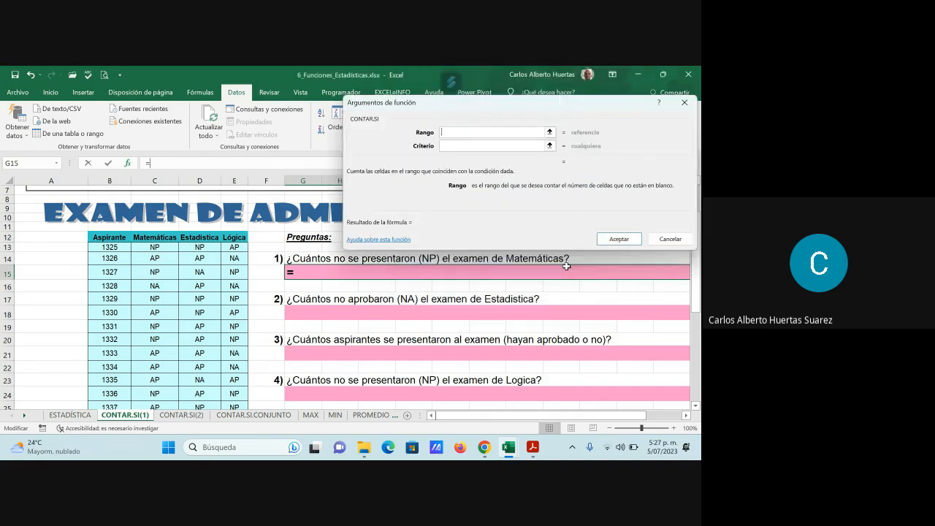
{"action": "left_click_drag", "start_coordinate": [484, 109], "coordinate": [475, 87]}
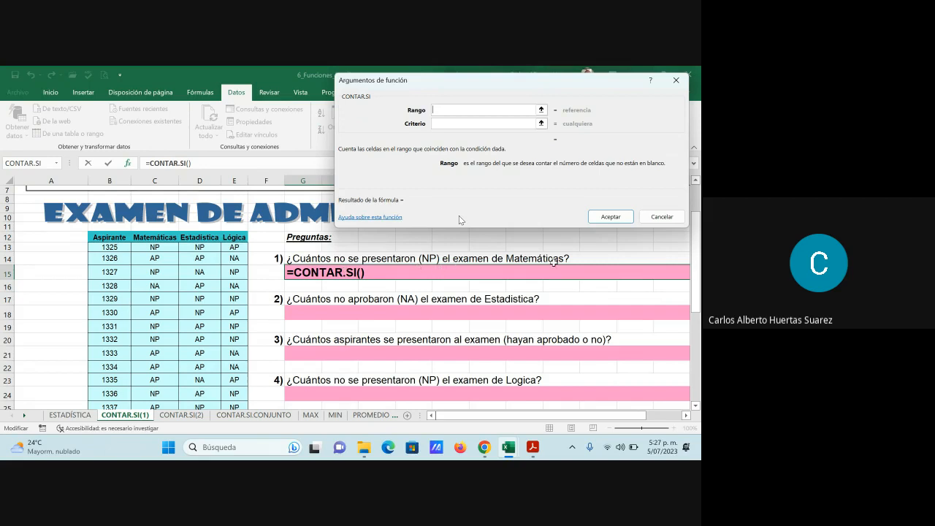
{"action": "left_click_drag", "start_coordinate": [164, 247], "coordinate": [160, 380]}
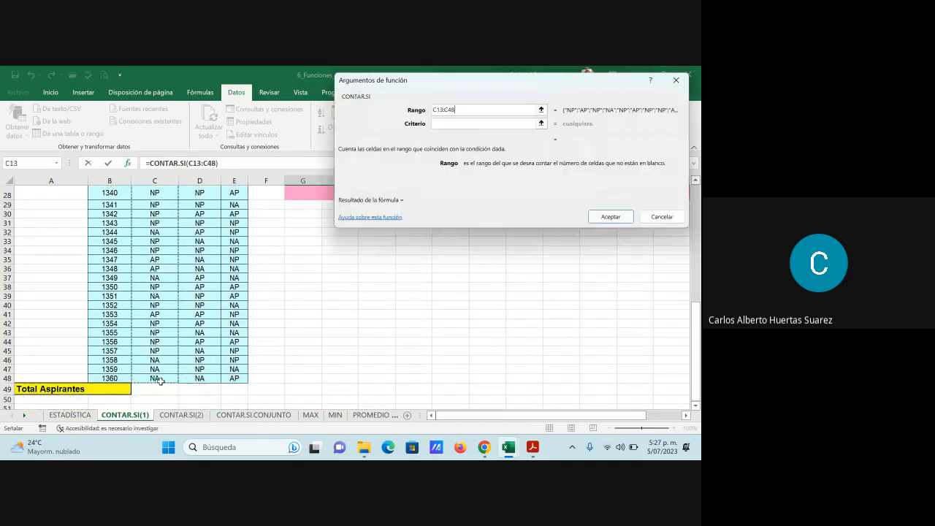
{"action": "left_click", "coordinate": [441, 123]}
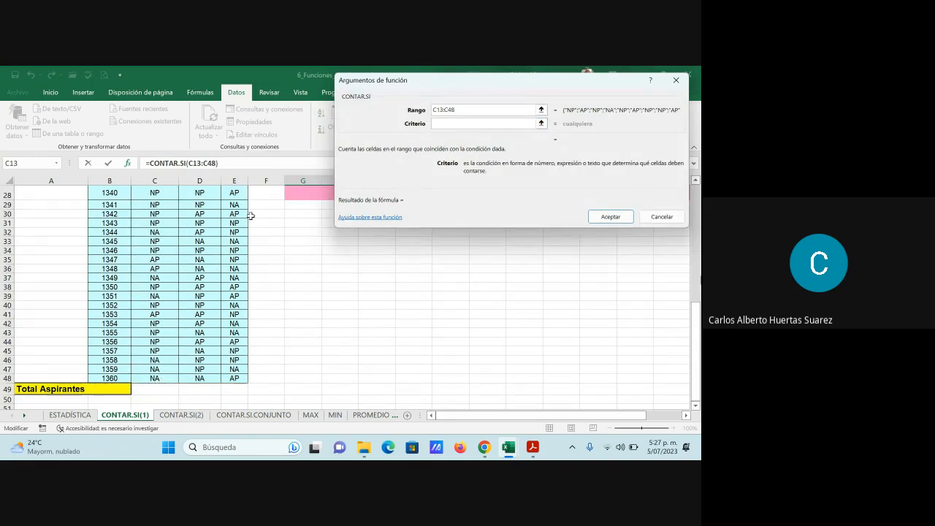
{"action": "left_click", "coordinate": [163, 287]}
{"action": "left_click", "coordinate": [611, 217]}
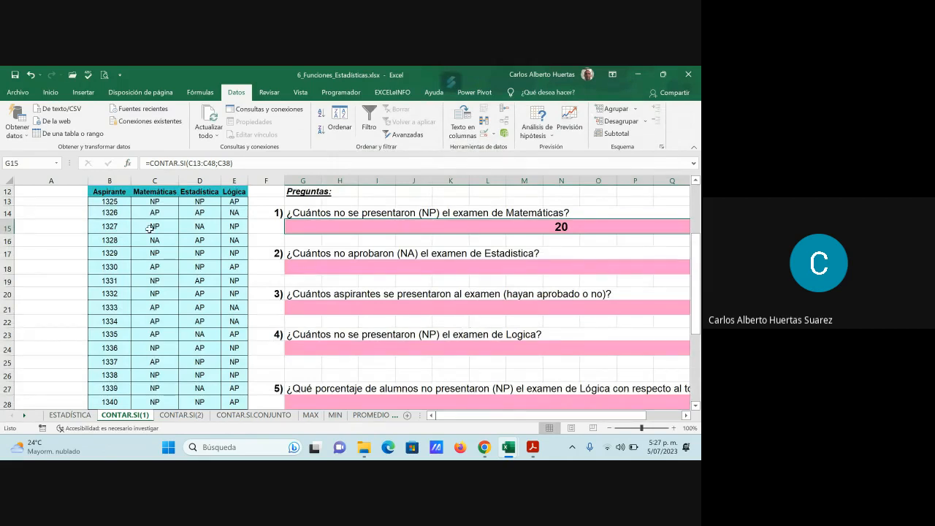
Filter the Matemáticas column to show only NP and check the count of the filtered cells
{"action": "left_click", "coordinate": [116, 192]}
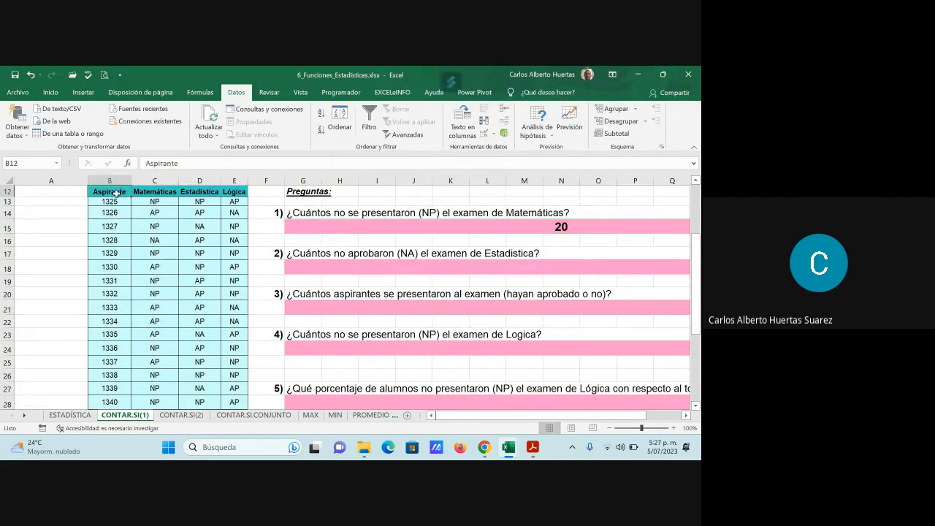
{"action": "left_click", "coordinate": [369, 118]}
{"action": "left_click", "coordinate": [173, 192]}
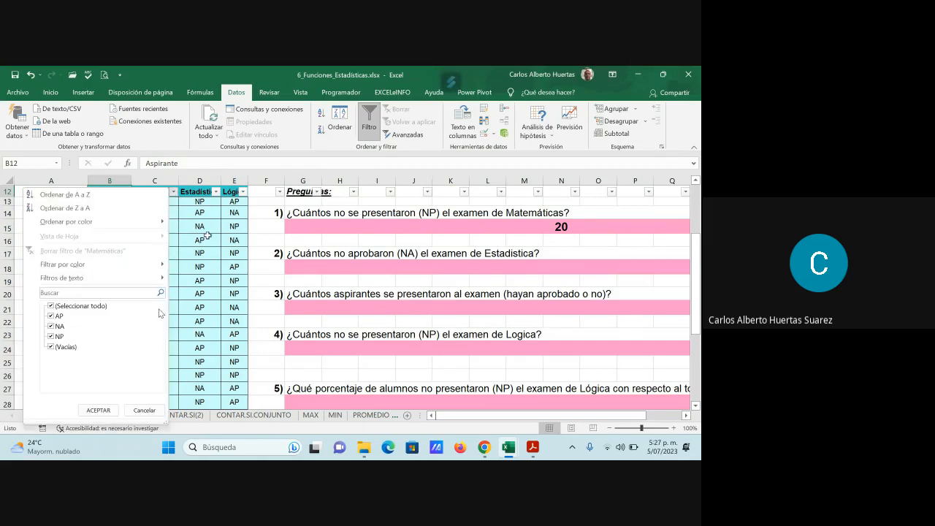
{"action": "left_click", "coordinate": [70, 306]}
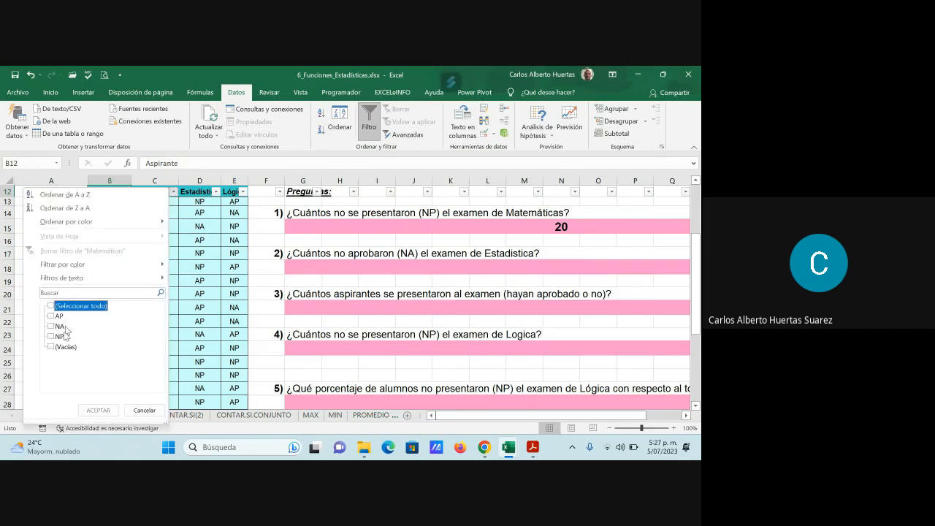
{"action": "left_click", "coordinate": [62, 336]}
{"action": "left_click", "coordinate": [97, 411]}
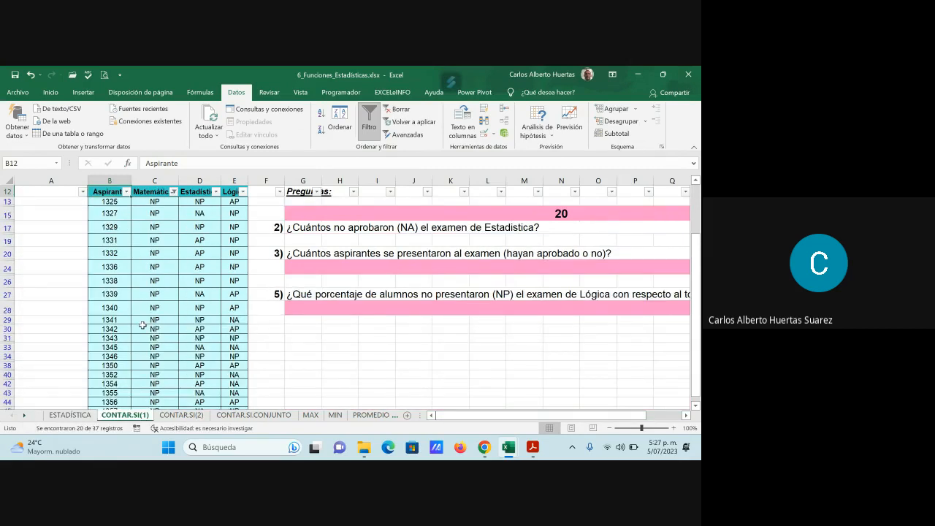
{"action": "left_click_drag", "start_coordinate": [156, 201], "coordinate": [162, 394]}
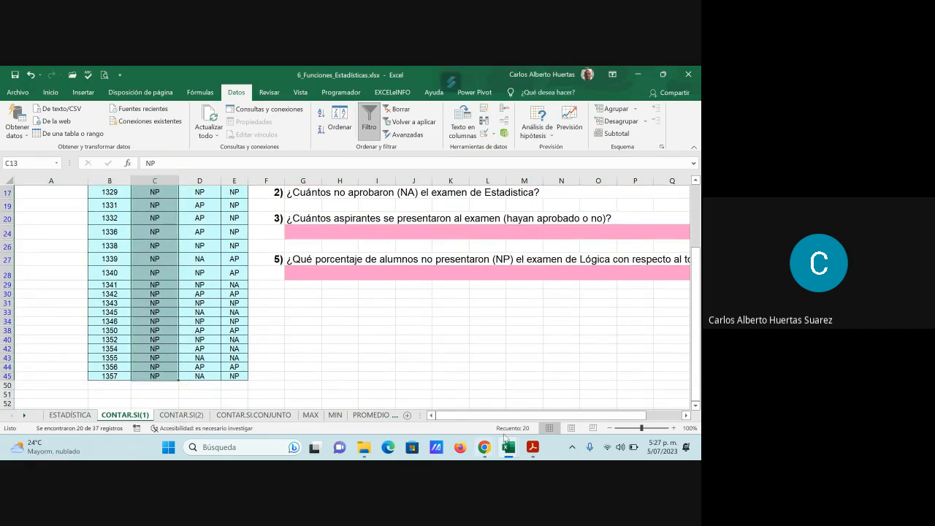
Restore all values in the Matemáticas filter so every applicant row is shown
{"action": "left_click", "coordinate": [349, 353]}
{"action": "scroll", "coordinate": [259, 331], "scroll_direction": "up", "scroll_amount": 4}
{"action": "scroll", "coordinate": [259, 331], "scroll_direction": "up", "scroll_amount": 1}
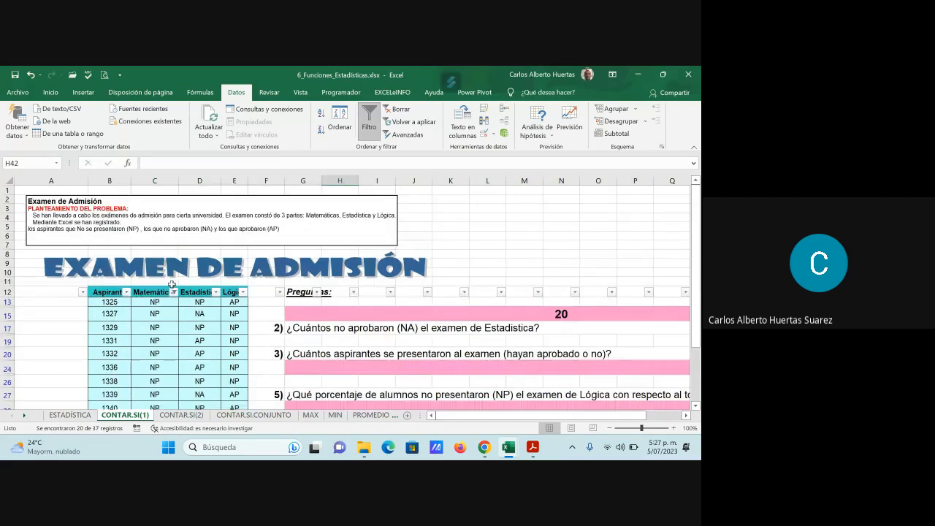
{"action": "left_click", "coordinate": [173, 291]}
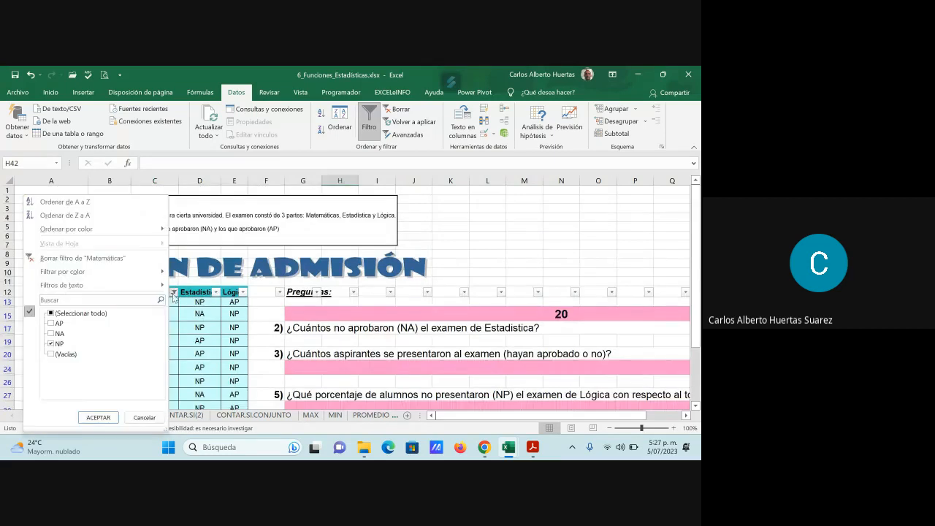
{"action": "left_click", "coordinate": [98, 417]}
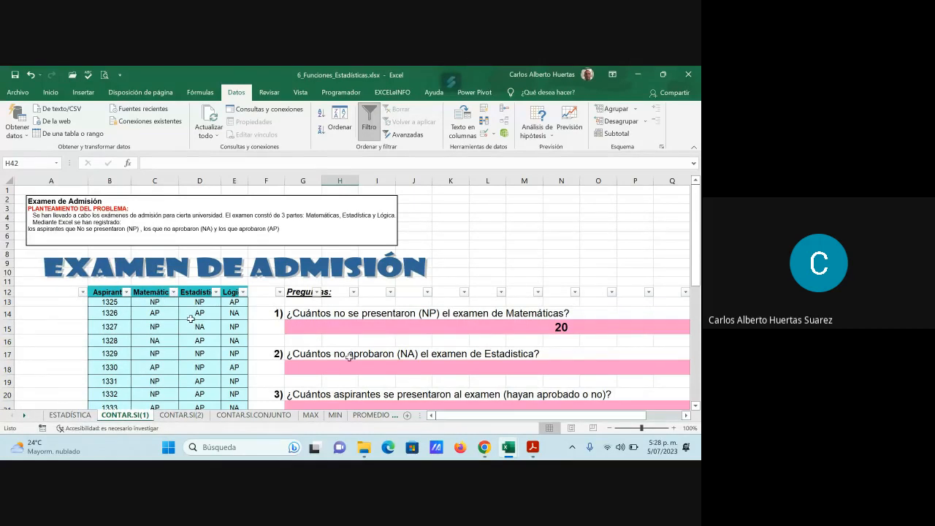
Count the applicants who failed (NA) the Estadística exam in G18 using CONTAR.SI with range D13:D48 and criterion D15
{"action": "left_click", "coordinate": [458, 374]}
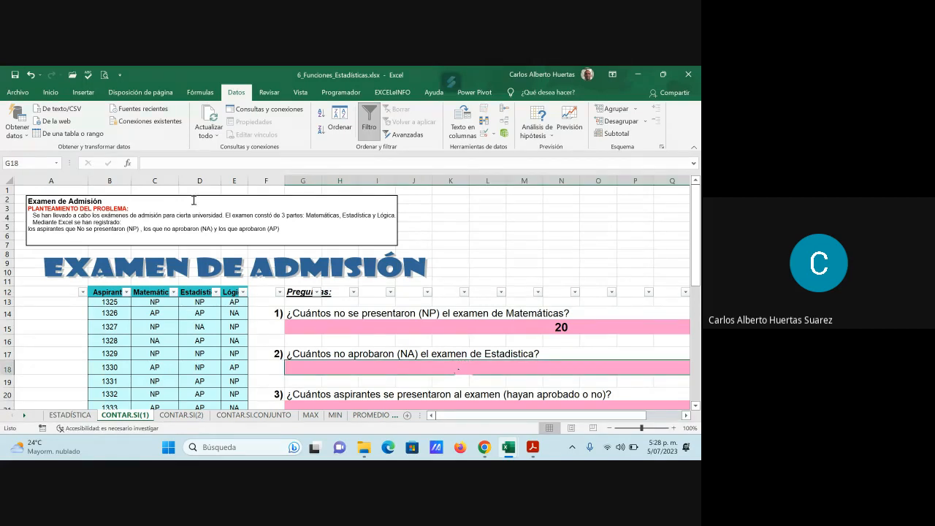
{"action": "left_click", "coordinate": [128, 163]}
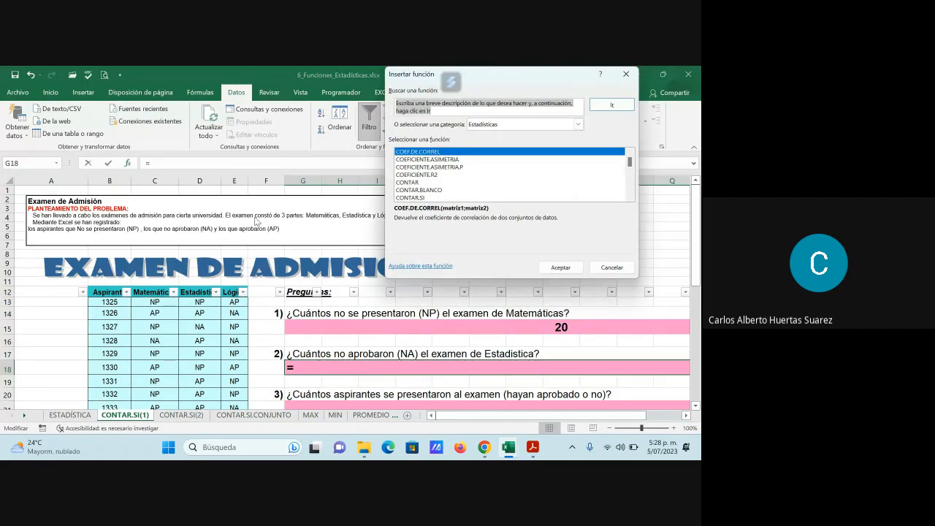
{"action": "left_click", "coordinate": [411, 198]}
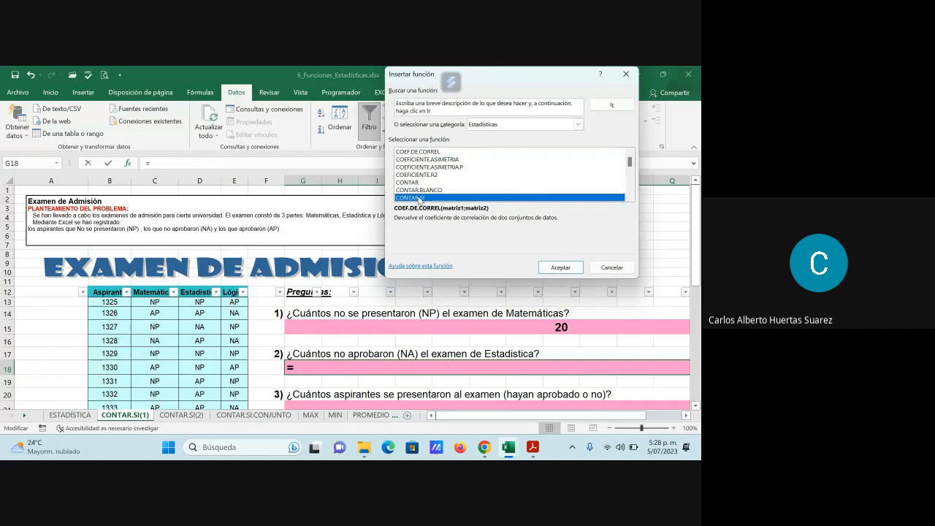
{"action": "left_click", "coordinate": [560, 267]}
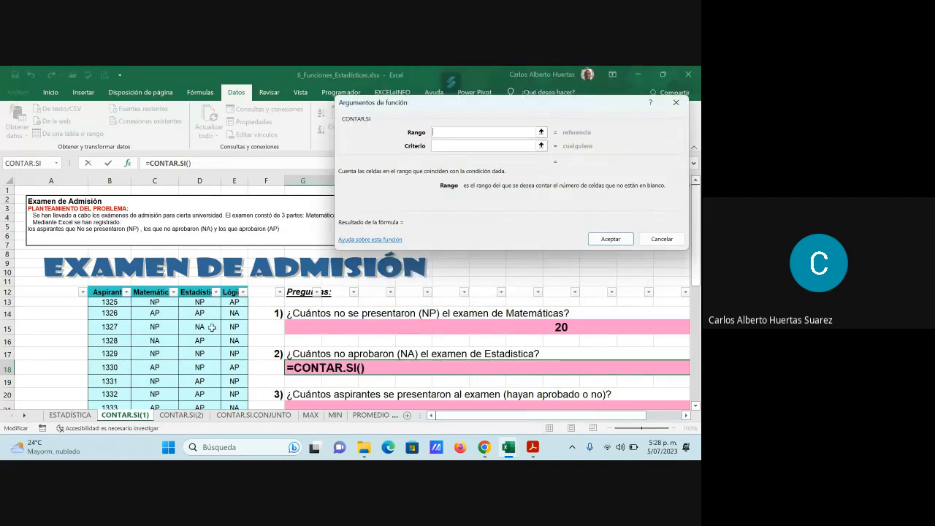
{"action": "left_click_drag", "start_coordinate": [200, 302], "coordinate": [200, 378]}
{"action": "left_click", "coordinate": [538, 145]}
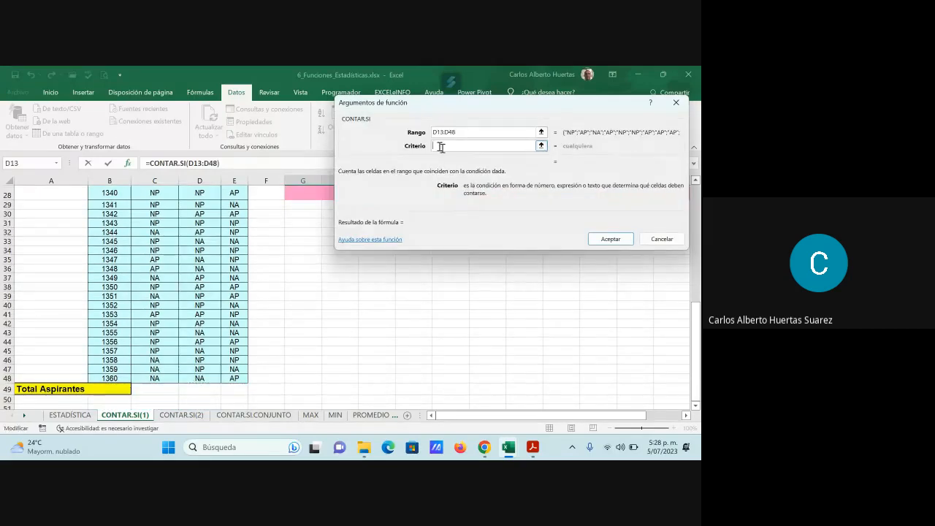
{"action": "left_click_drag", "start_coordinate": [572, 104], "coordinate": [515, 109]}
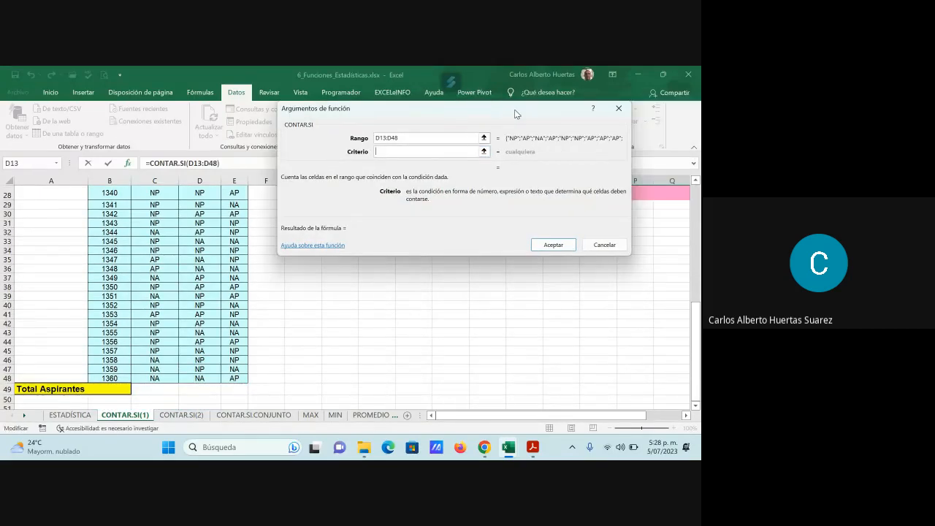
{"action": "left_click_drag", "start_coordinate": [697, 334], "coordinate": [694, 192]}
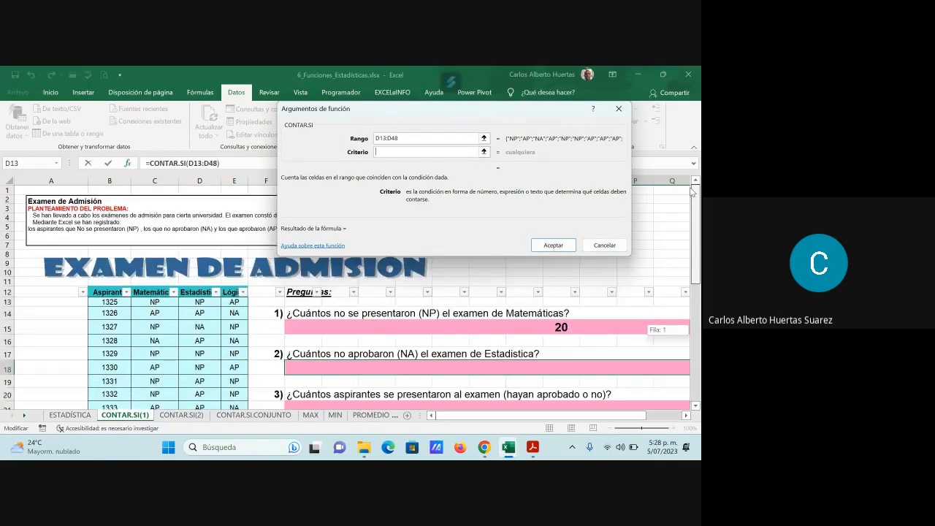
{"action": "left_click", "coordinate": [205, 331]}
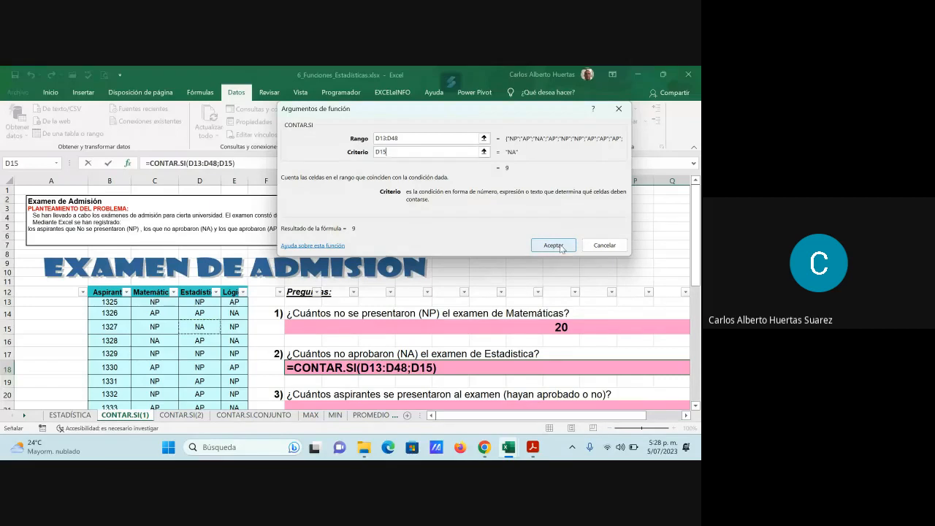
{"action": "left_click", "coordinate": [553, 245]}
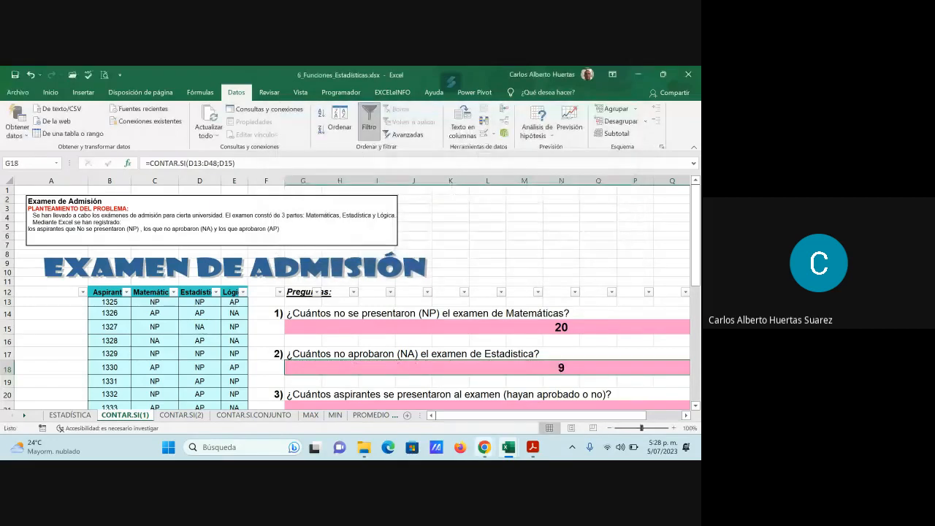
{"action": "scroll", "coordinate": [593, 322], "scroll_direction": "down", "scroll_amount": 1}
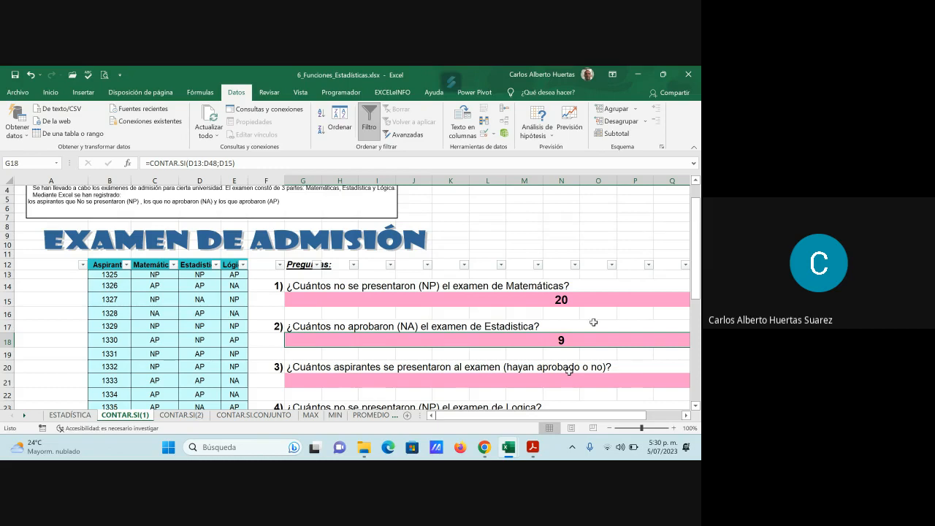
{"action": "mouse_move", "coordinate": [484, 447]}
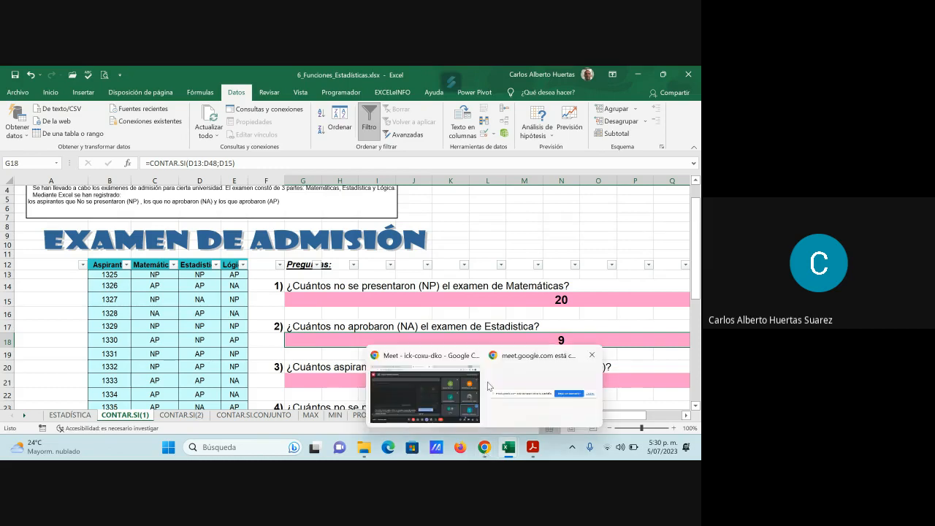
{"action": "scroll", "coordinate": [626, 336], "scroll_direction": "down", "scroll_amount": 2}
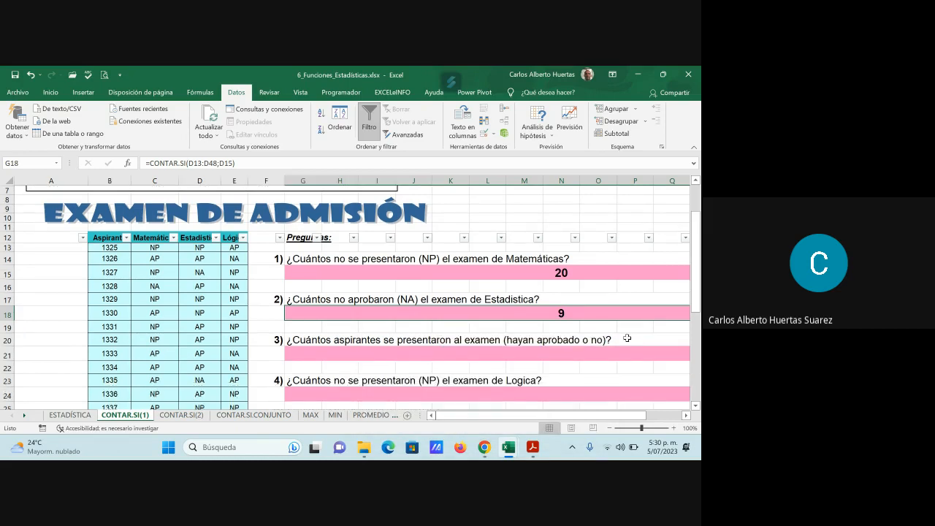
{"action": "scroll", "coordinate": [622, 346], "scroll_direction": "down", "scroll_amount": 3}
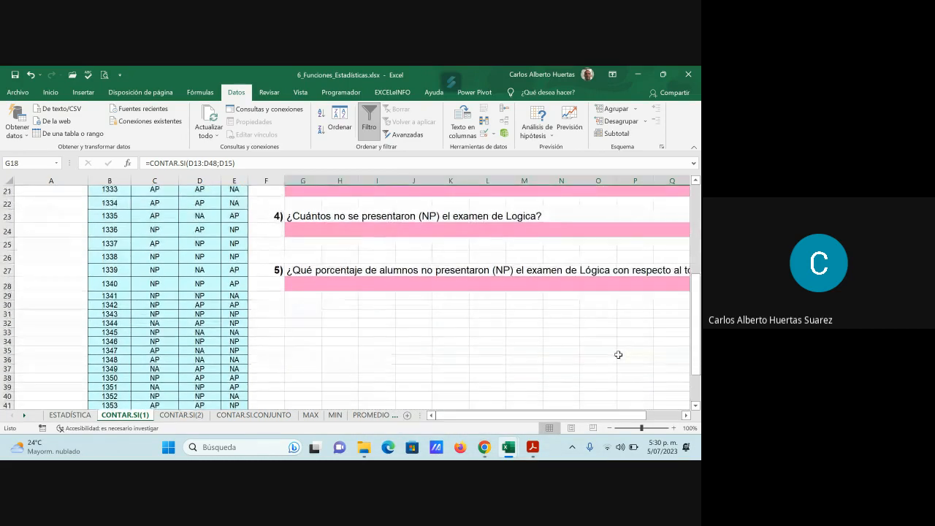
{"action": "scroll", "coordinate": [618, 354], "scroll_direction": "up", "scroll_amount": 2}
{"action": "scroll", "coordinate": [618, 354], "scroll_direction": "up", "scroll_amount": 2}
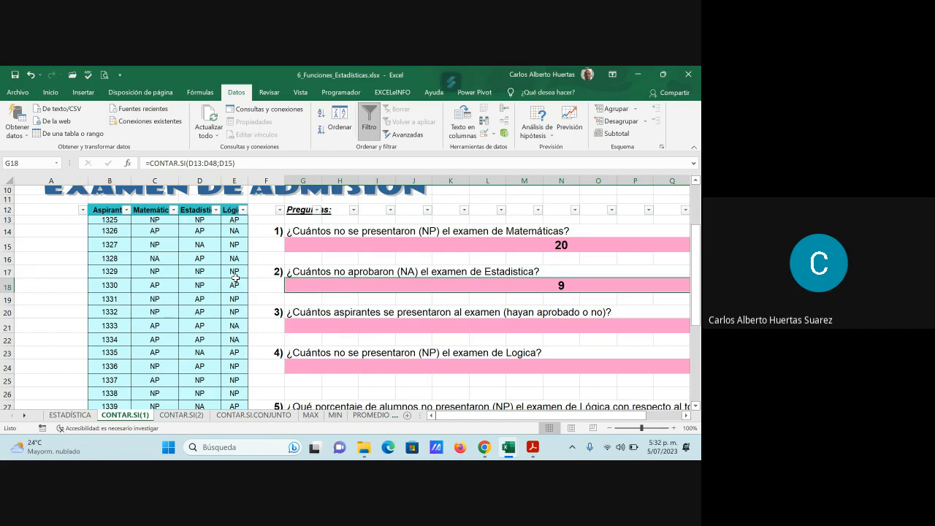
Count all applicants in G21, the answer cell of question 3, using CONTARA with range B13:B48
{"action": "left_click", "coordinate": [494, 326]}
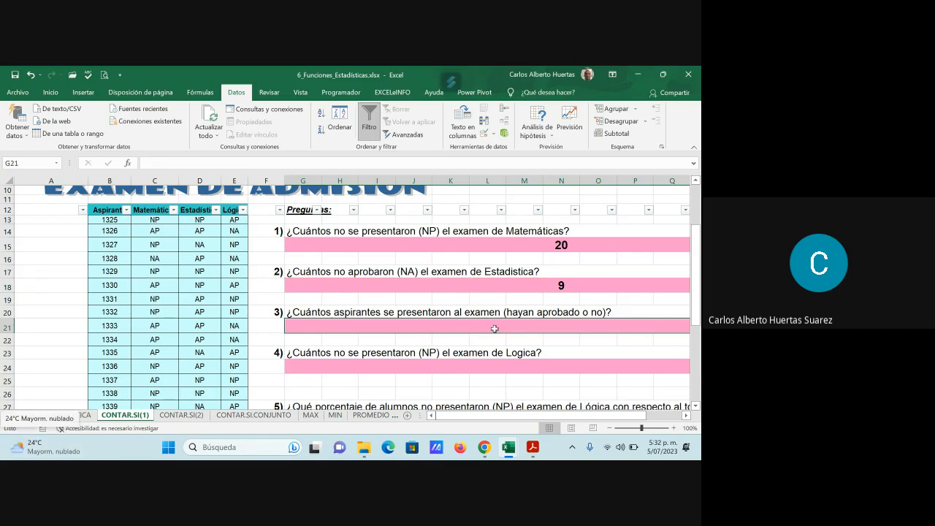
{"action": "left_click", "coordinate": [127, 163]}
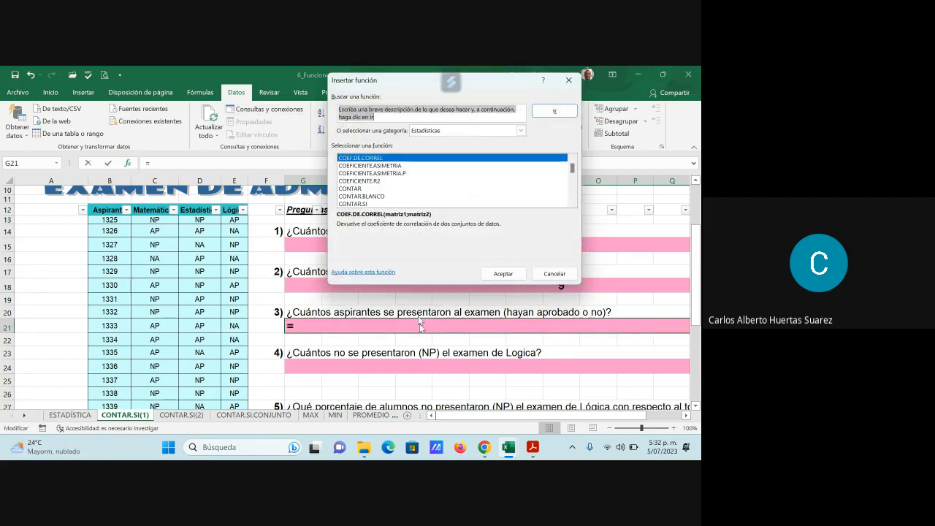
{"action": "scroll", "coordinate": [412, 197], "scroll_direction": "down", "scroll_amount": 2}
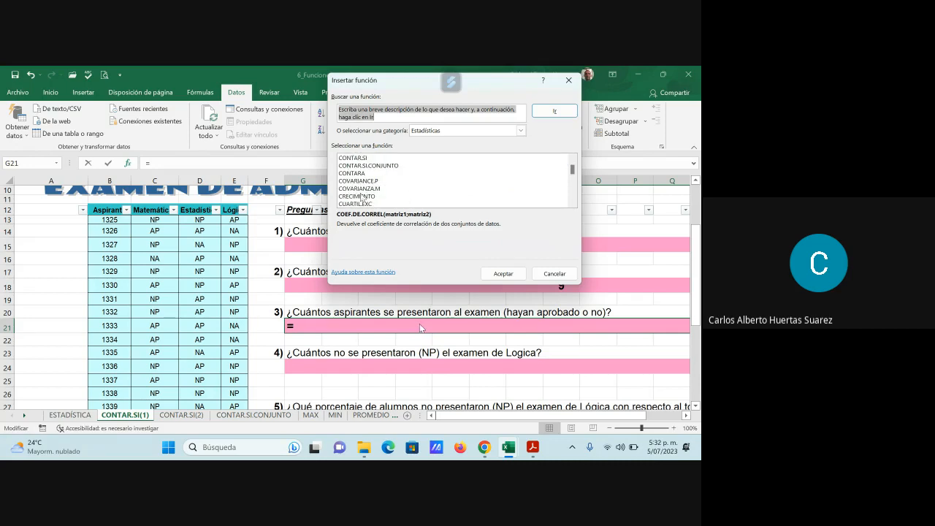
{"action": "left_click", "coordinate": [365, 173]}
{"action": "left_click", "coordinate": [503, 273]}
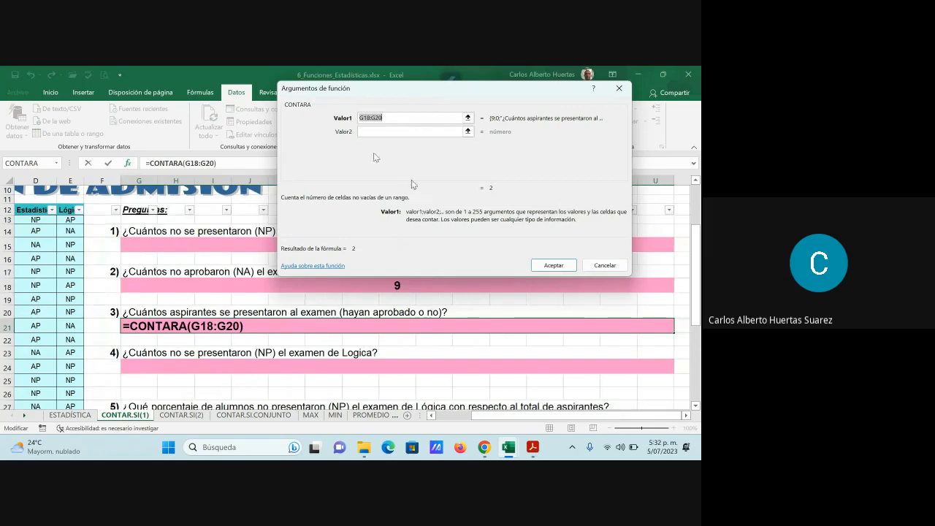
{"action": "key", "text": "BackSpace"}
{"action": "left_click_drag", "start_coordinate": [631, 415], "coordinate": [605, 417]}
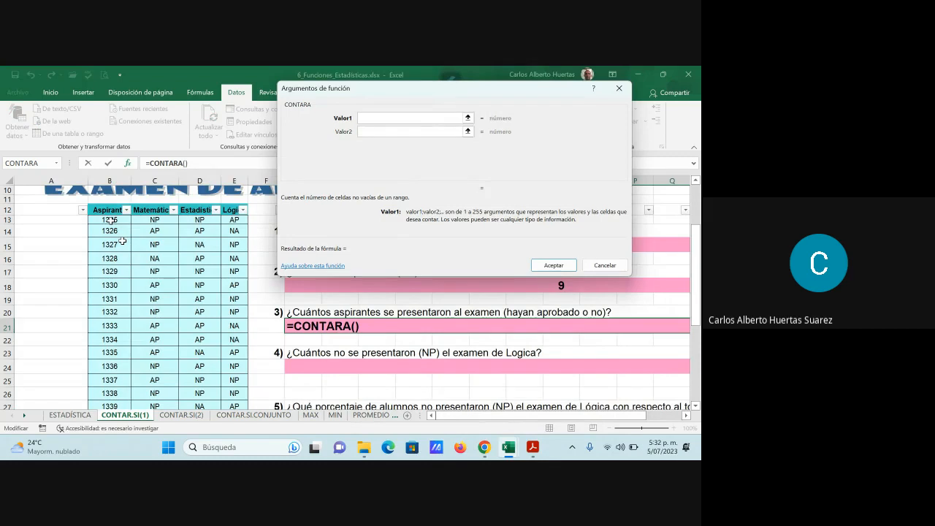
{"action": "left_click_drag", "start_coordinate": [111, 219], "coordinate": [174, 436]}
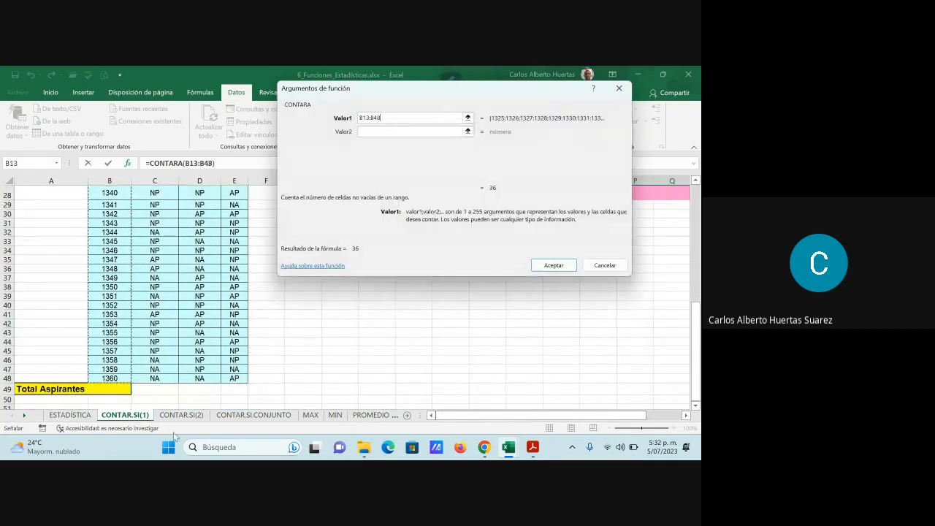
{"action": "left_click", "coordinate": [559, 266]}
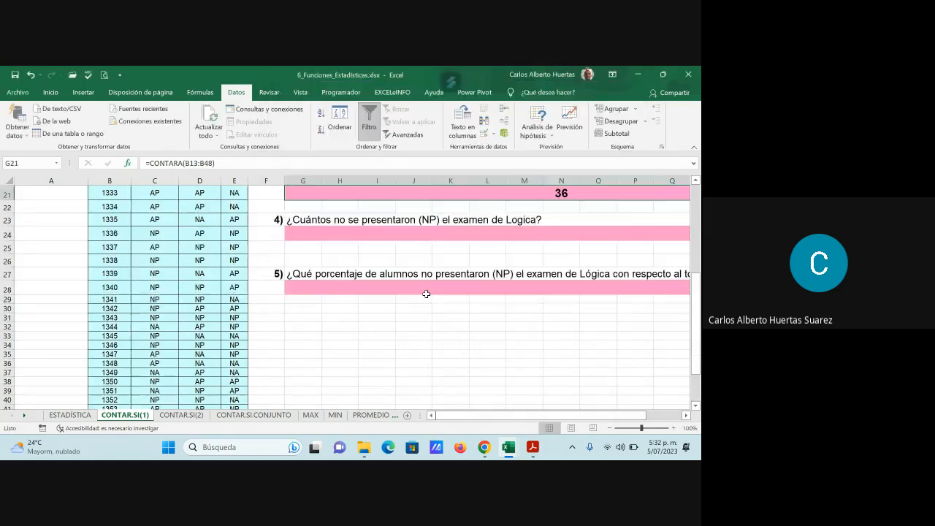
{"action": "scroll", "coordinate": [590, 292], "scroll_direction": "up", "scroll_amount": 2}
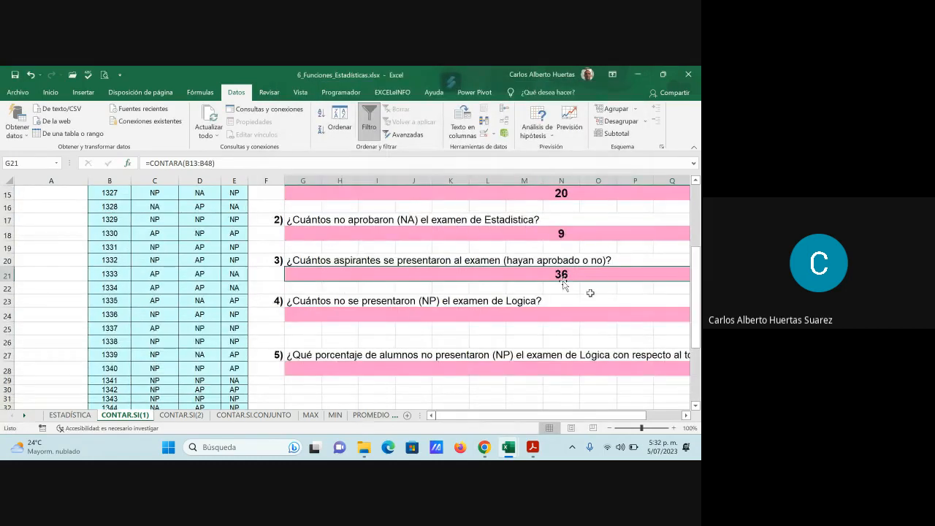
{"action": "scroll", "coordinate": [590, 293], "scroll_direction": "down", "scroll_amount": 6}
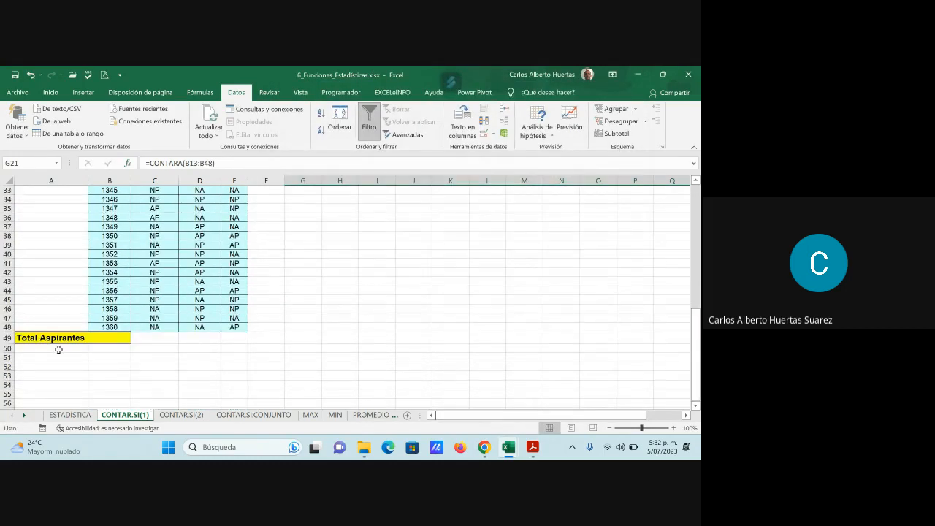
{"action": "left_click", "coordinate": [115, 338]}
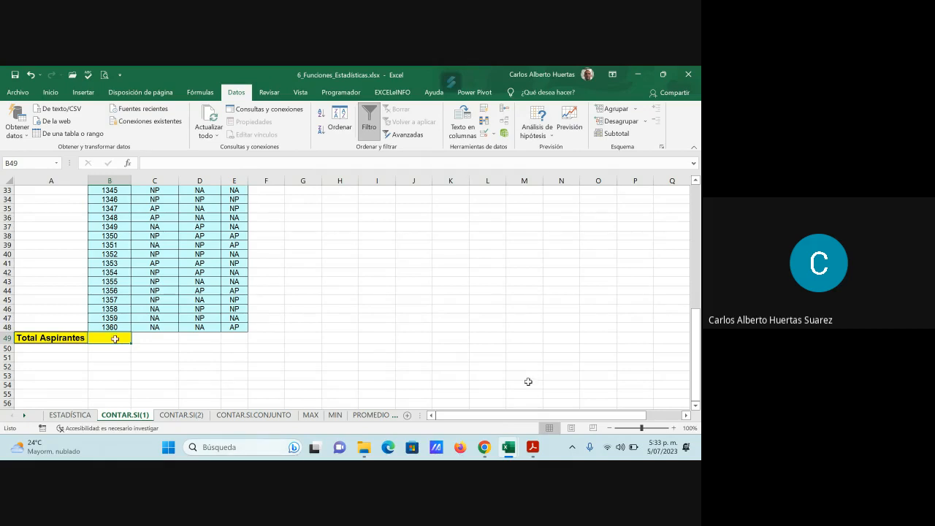
{"action": "scroll", "coordinate": [528, 379], "scroll_direction": "up", "scroll_amount": 3}
{"action": "scroll", "coordinate": [527, 379], "scroll_direction": "up", "scroll_amount": 3}
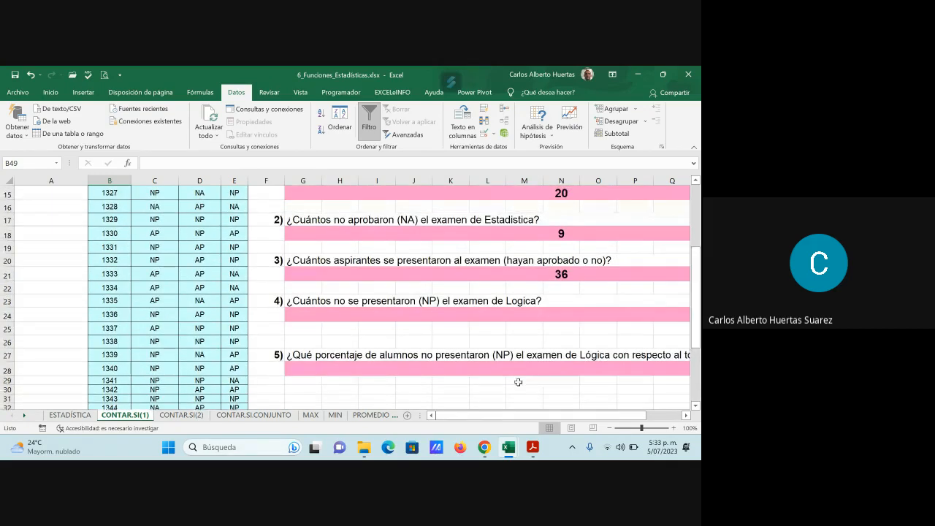
Count the applicants absent (NP) from the Lógica exam in G24 using CONTAR.SI with range E13:E48 and criterion E46
{"action": "scroll", "coordinate": [490, 341], "scroll_direction": "up", "scroll_amount": 1}
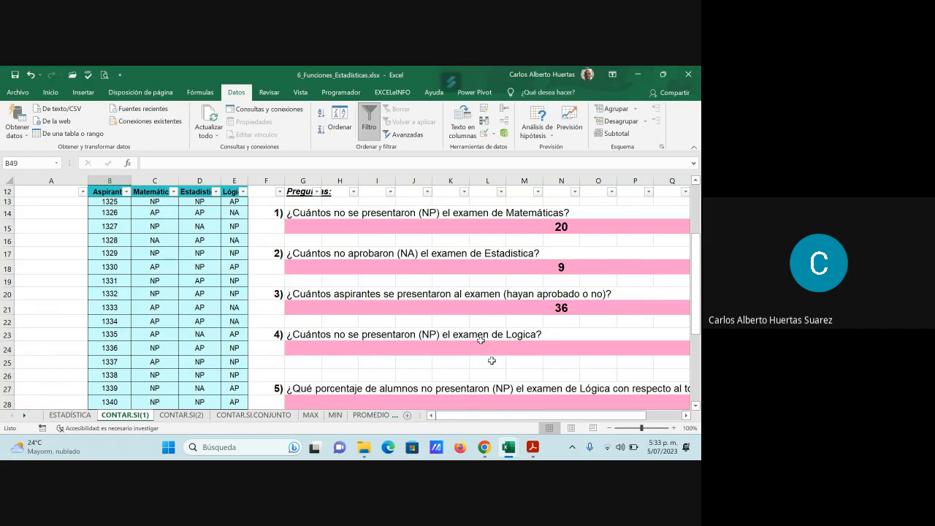
{"action": "left_click", "coordinate": [454, 346]}
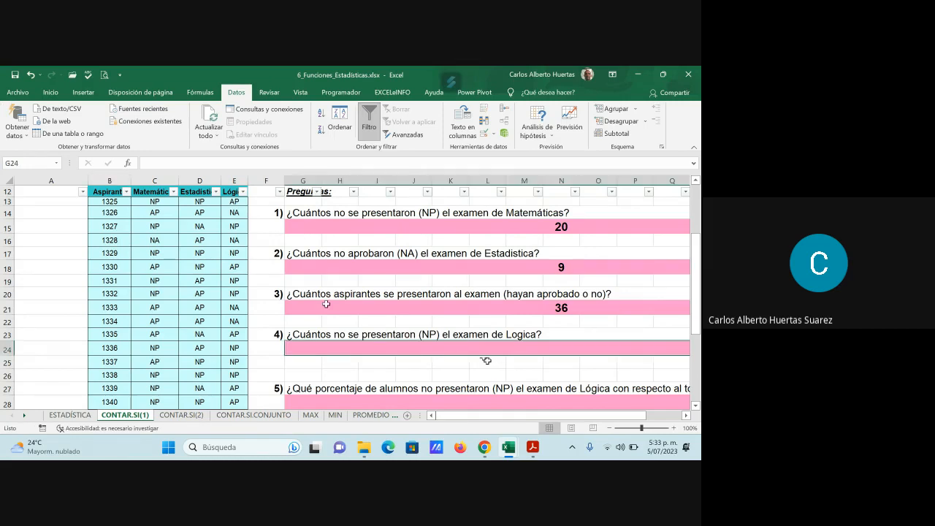
{"action": "left_click", "coordinate": [128, 164]}
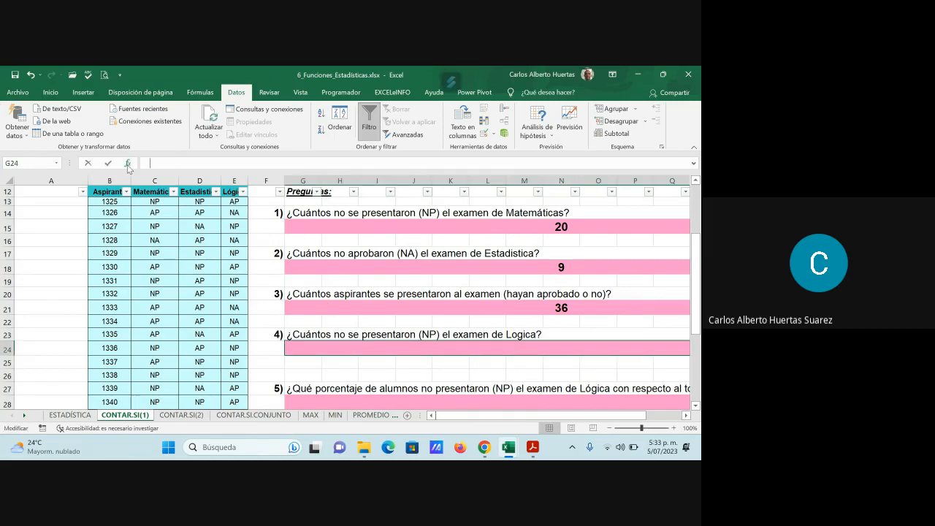
{"action": "left_click", "coordinate": [356, 205]}
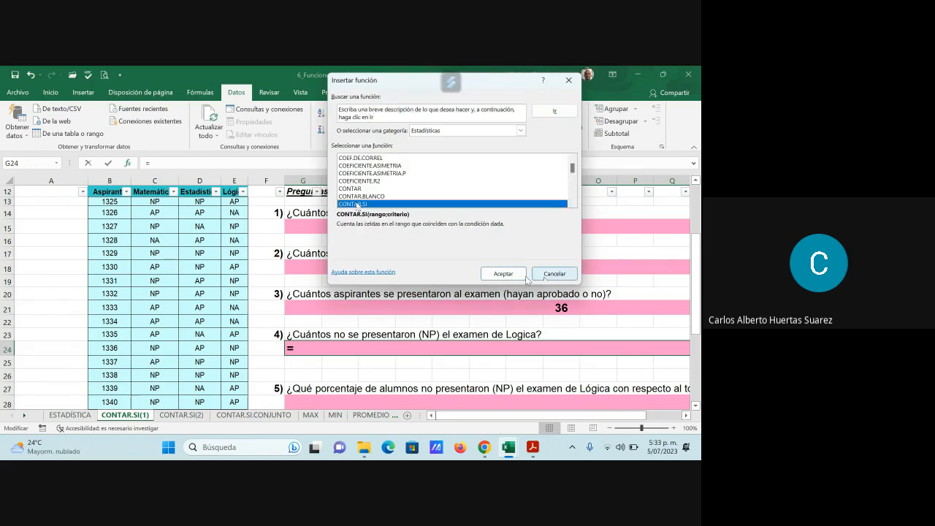
{"action": "left_click", "coordinate": [520, 275]}
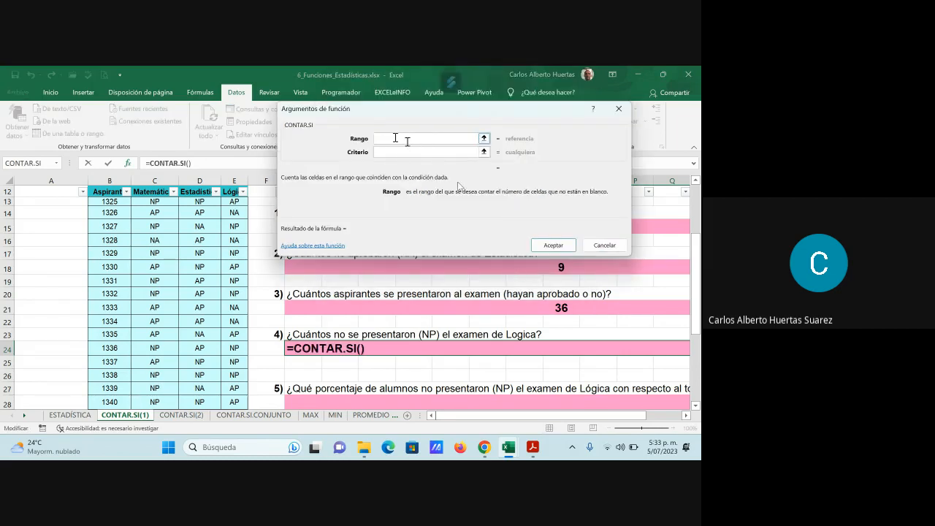
{"action": "left_click_drag", "start_coordinate": [234, 201], "coordinate": [234, 378]}
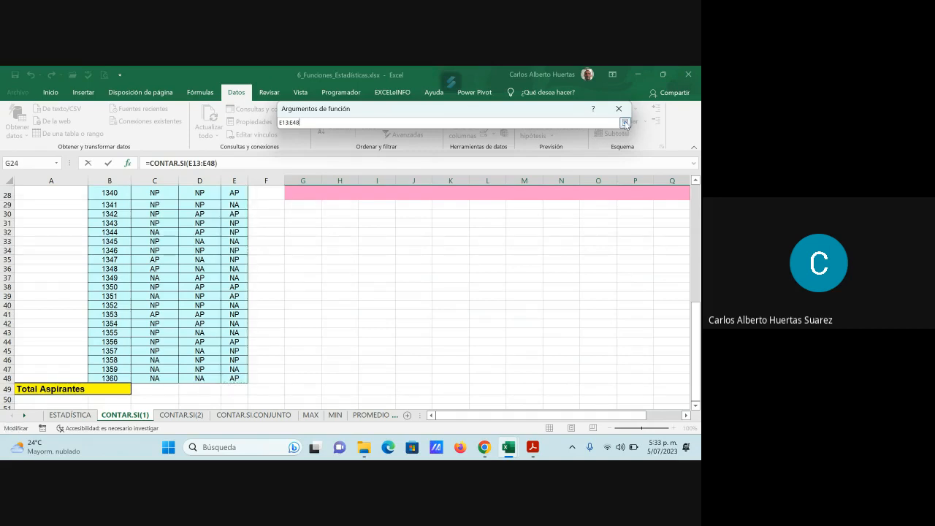
{"action": "left_click", "coordinate": [625, 123]}
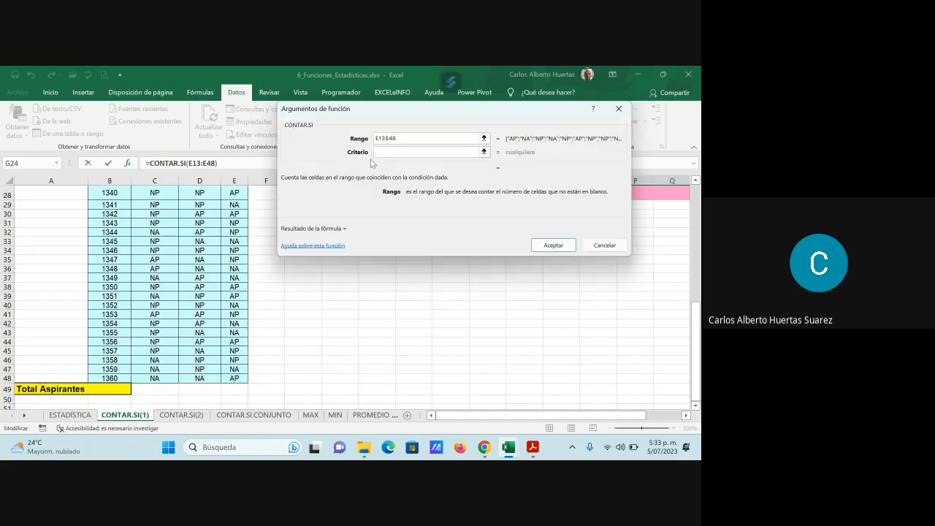
{"action": "left_click", "coordinate": [242, 360]}
{"action": "left_click", "coordinate": [553, 244]}
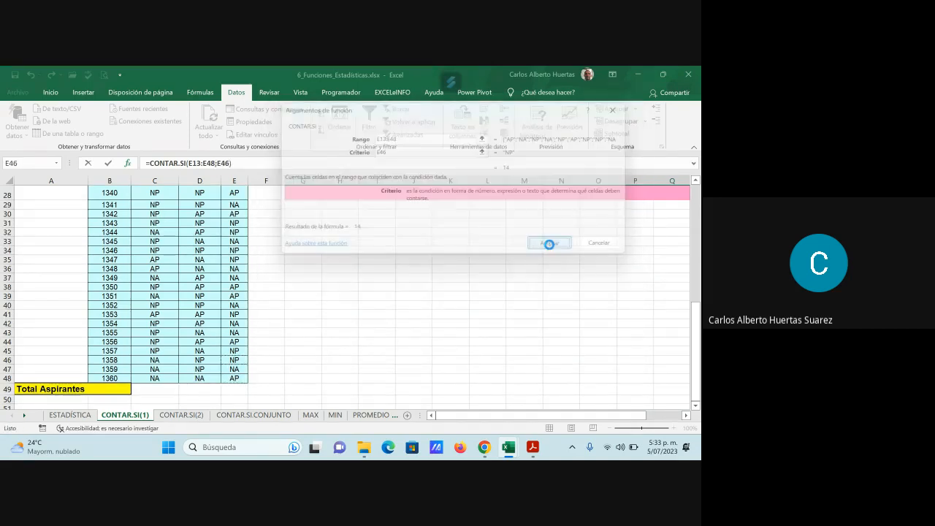
{"action": "scroll", "coordinate": [559, 234], "scroll_direction": "up", "scroll_amount": 3}
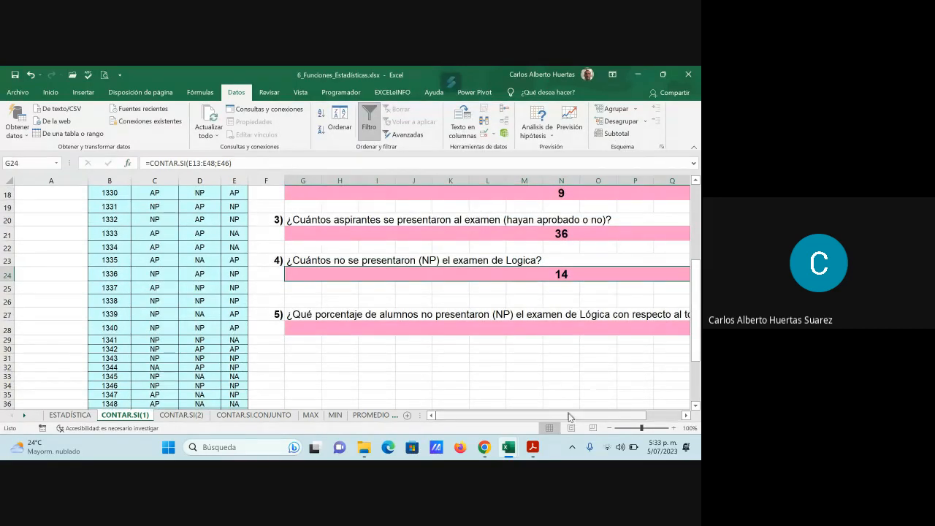
Calculate the share of applicants absent from the Lógica exam in G28 with the formula =G24/G21
{"action": "left_click_drag", "start_coordinate": [573, 415], "coordinate": [343, 334]}
{"action": "left_click", "coordinate": [344, 334]}
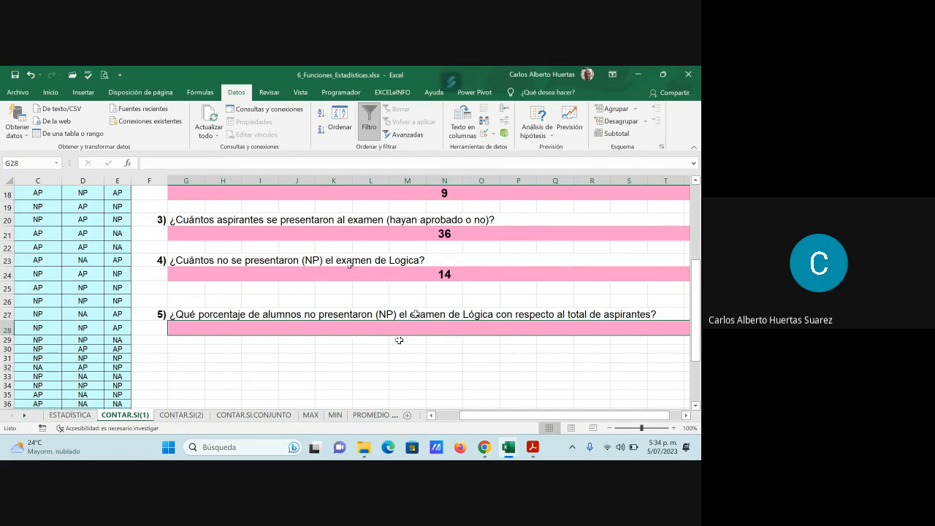
{"action": "type", "text": "="}
{"action": "left_click", "coordinate": [448, 274]}
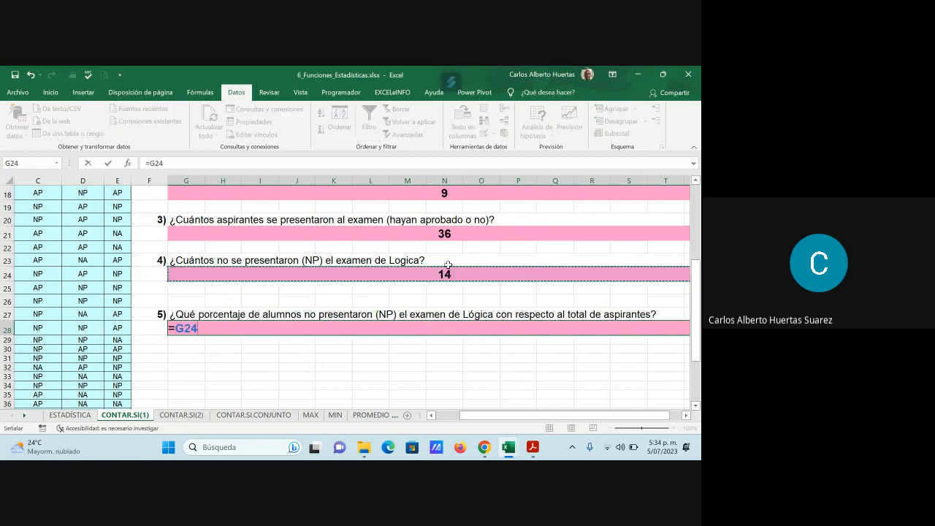
{"action": "type", "text": "/"}
{"action": "left_click", "coordinate": [453, 233]}
{"action": "key", "text": "Return"}
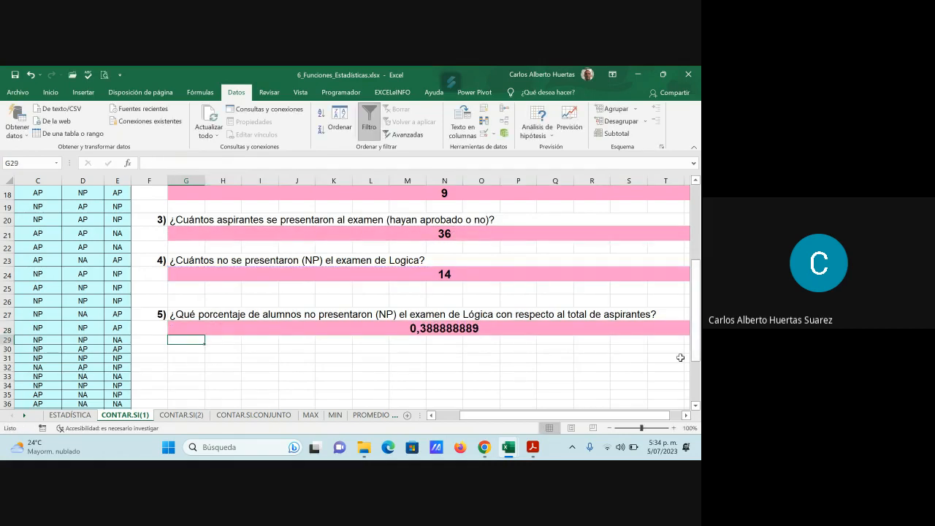
{"action": "left_click", "coordinate": [457, 333]}
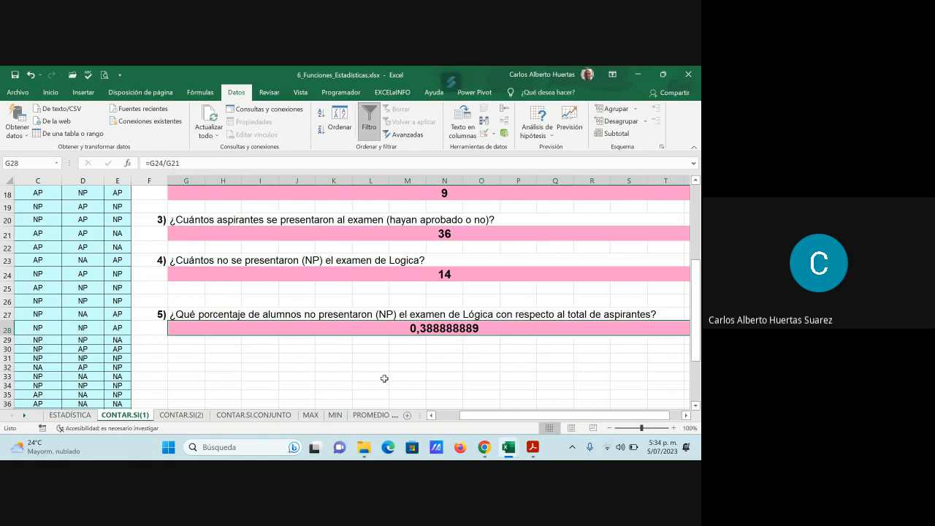
Review the answered admission exam questions and the problem statement above the applicant table
{"action": "scroll", "coordinate": [384, 379], "scroll_direction": "down", "scroll_amount": 3}
{"action": "scroll", "coordinate": [382, 374], "scroll_direction": "up", "scroll_amount": 6}
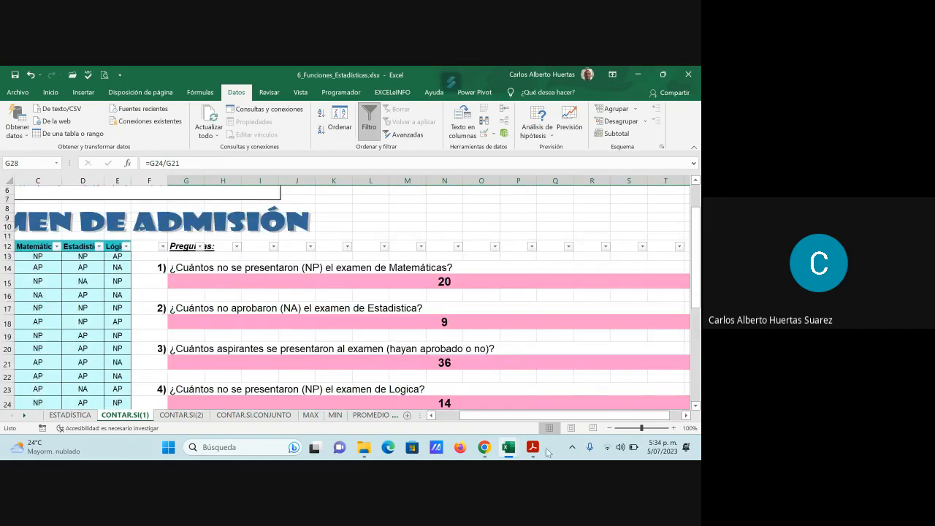
{"action": "left_click_drag", "start_coordinate": [507, 416], "coordinate": [468, 417]}
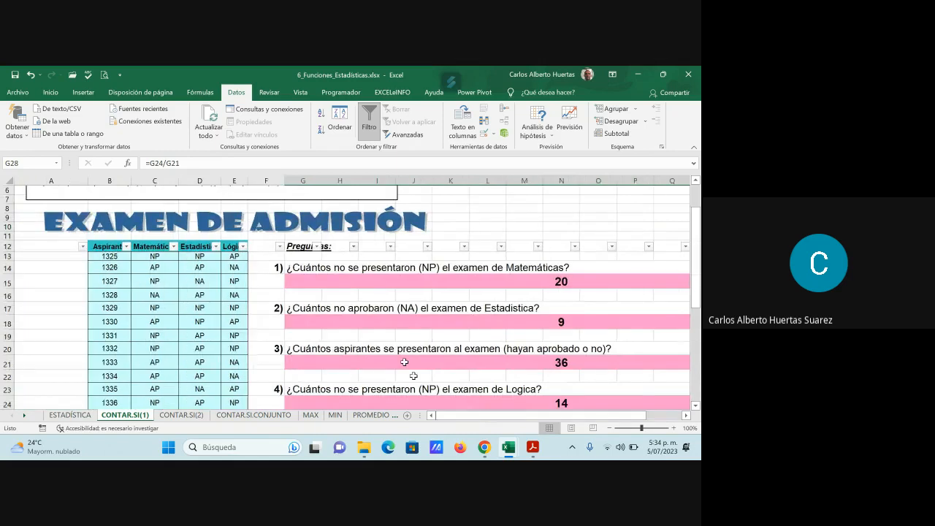
{"action": "scroll", "coordinate": [404, 362], "scroll_direction": "up", "scroll_amount": 2}
{"action": "scroll", "coordinate": [405, 362], "scroll_direction": "up", "scroll_amount": 1}
{"action": "scroll", "coordinate": [404, 361], "scroll_direction": "down", "scroll_amount": 1}
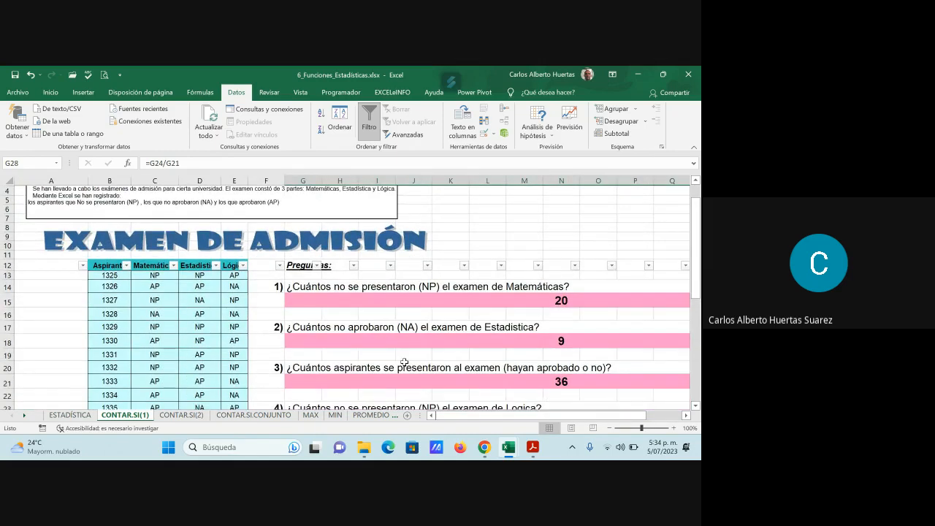
{"action": "scroll", "coordinate": [404, 361], "scroll_direction": "up", "scroll_amount": 1}
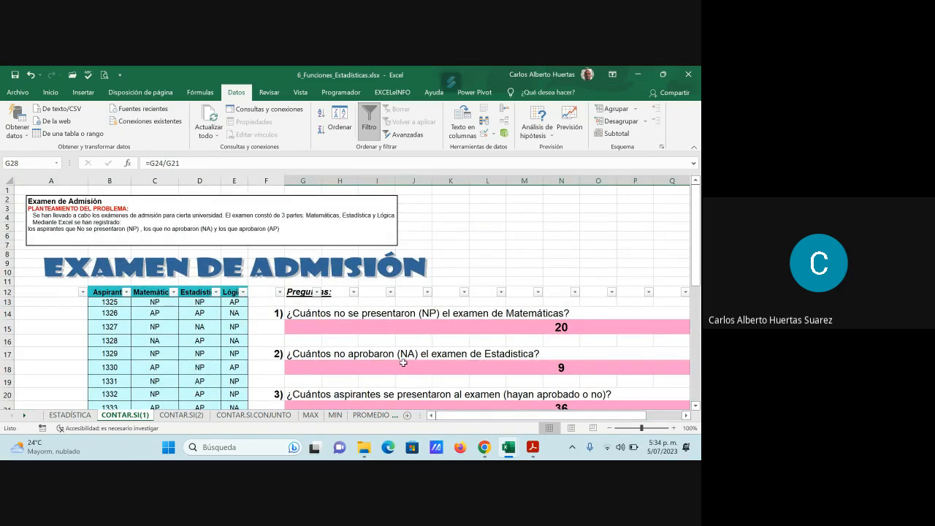
Count Zapato R4 in answer cell B14 of the CONTAR.SI(2) sheet using CONTAR.SI with range B3:B13 and criterion B9
{"action": "left_click", "coordinate": [181, 414]}
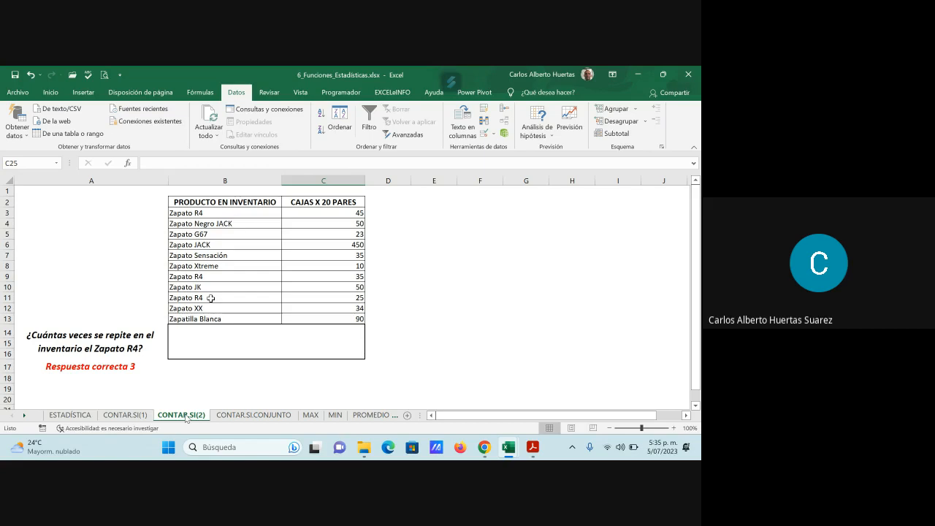
{"action": "left_click", "coordinate": [239, 350]}
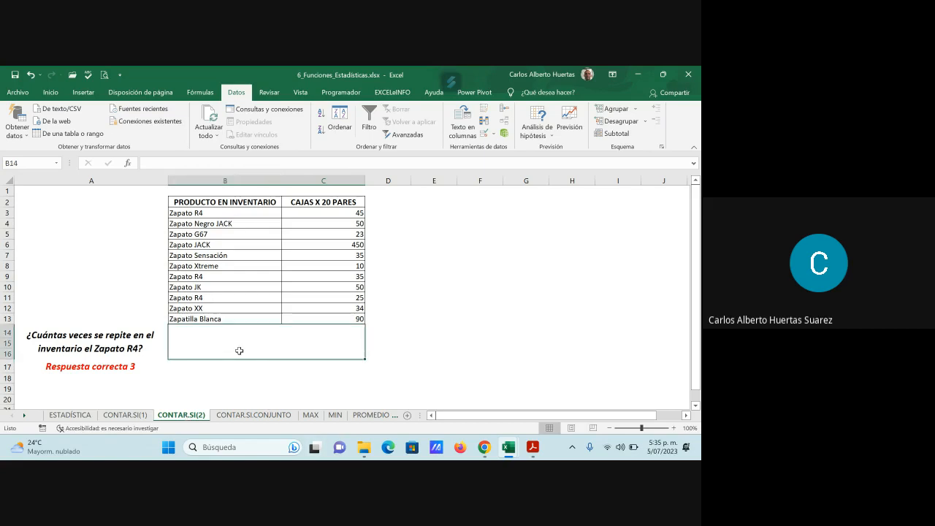
{"action": "left_click", "coordinate": [128, 163]}
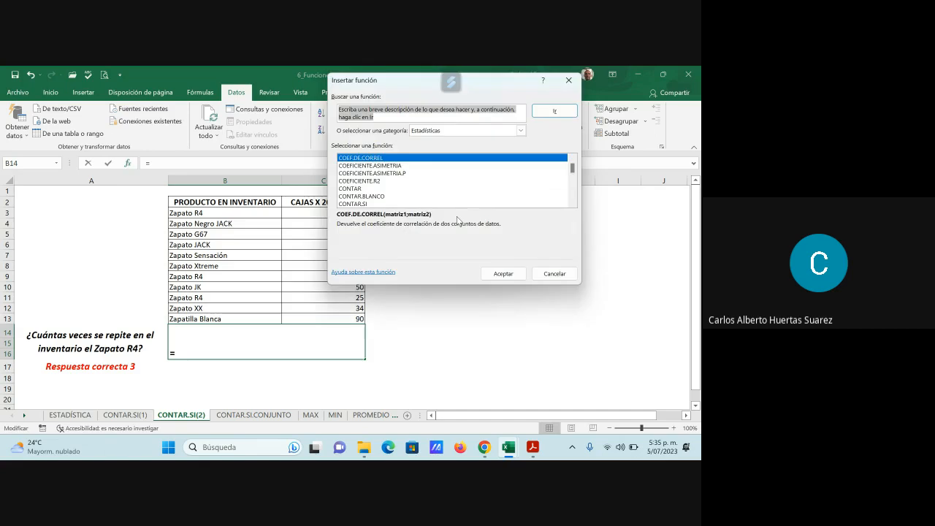
{"action": "left_click", "coordinate": [358, 204]}
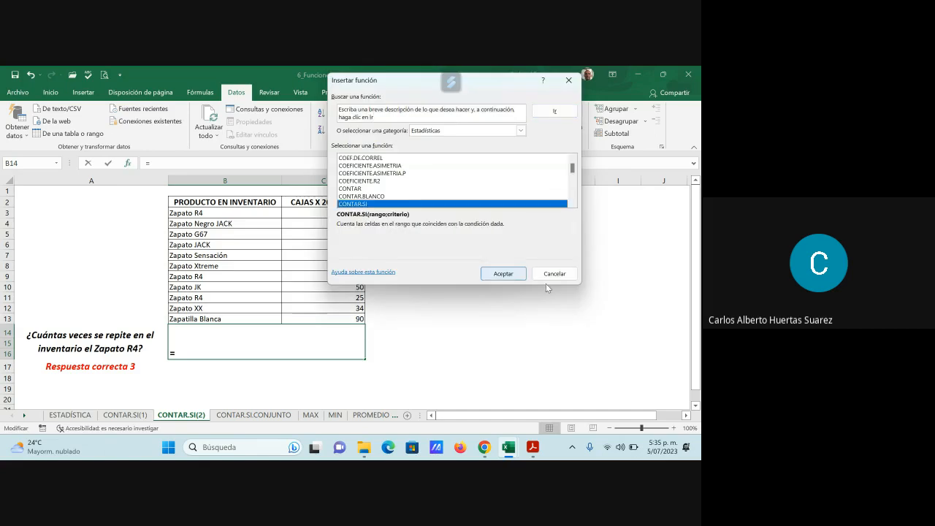
{"action": "left_click", "coordinate": [503, 273]}
{"action": "left_click_drag", "start_coordinate": [485, 113], "coordinate": [544, 85]}
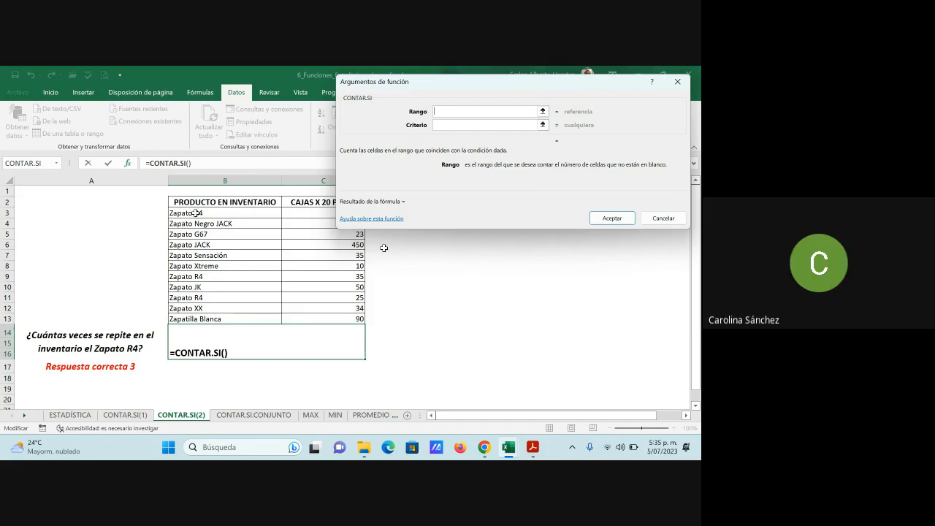
{"action": "left_click_drag", "start_coordinate": [196, 213], "coordinate": [199, 318]}
{"action": "left_click", "coordinate": [441, 126]}
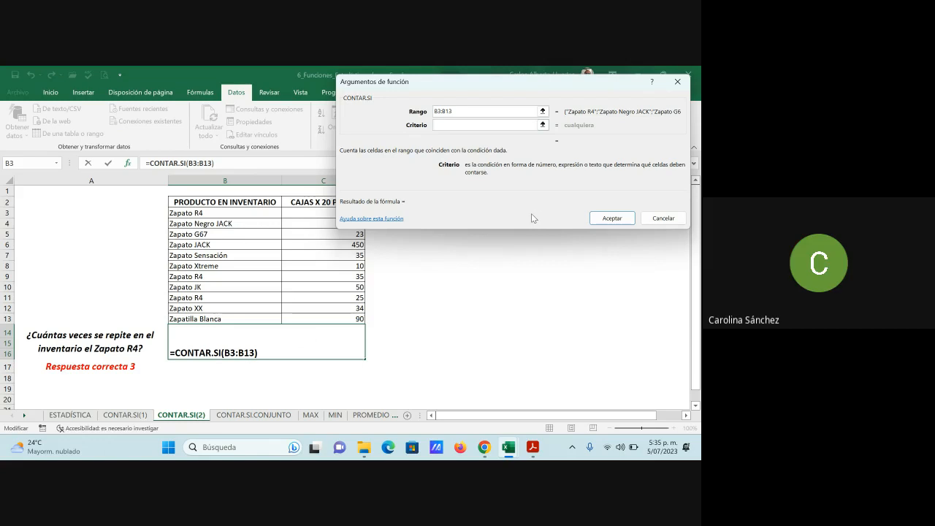
{"action": "left_click", "coordinate": [208, 276]}
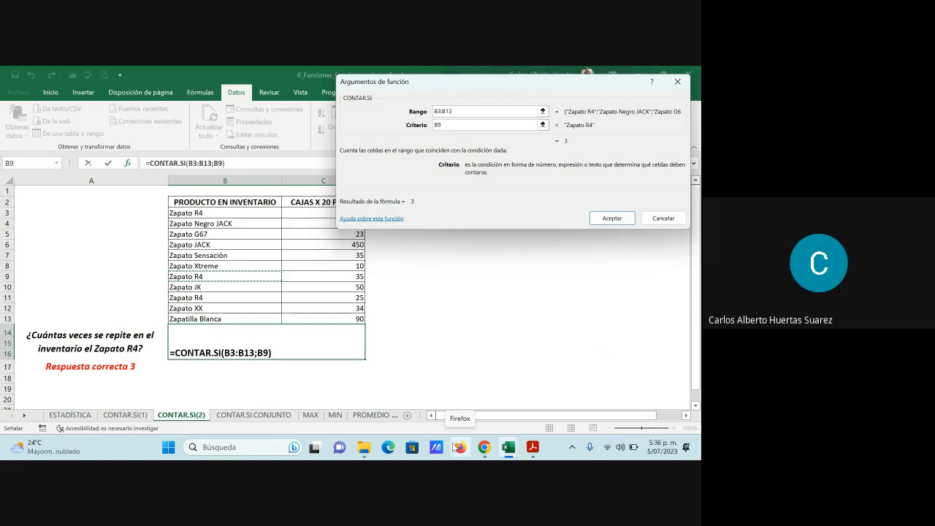
{"action": "left_click", "coordinate": [611, 218]}
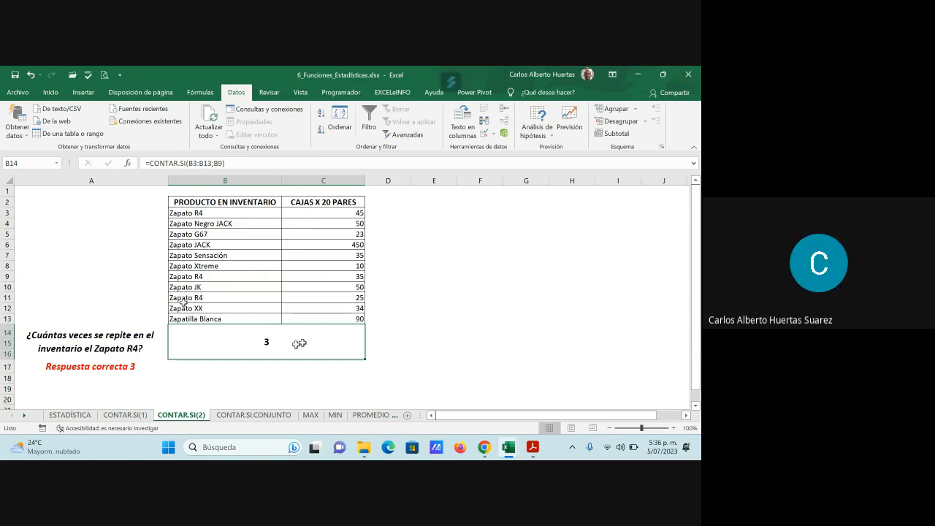
Review the product range B3:B13, the criterion cell B9 and the finished formula in B14
{"action": "left_click", "coordinate": [239, 213]}
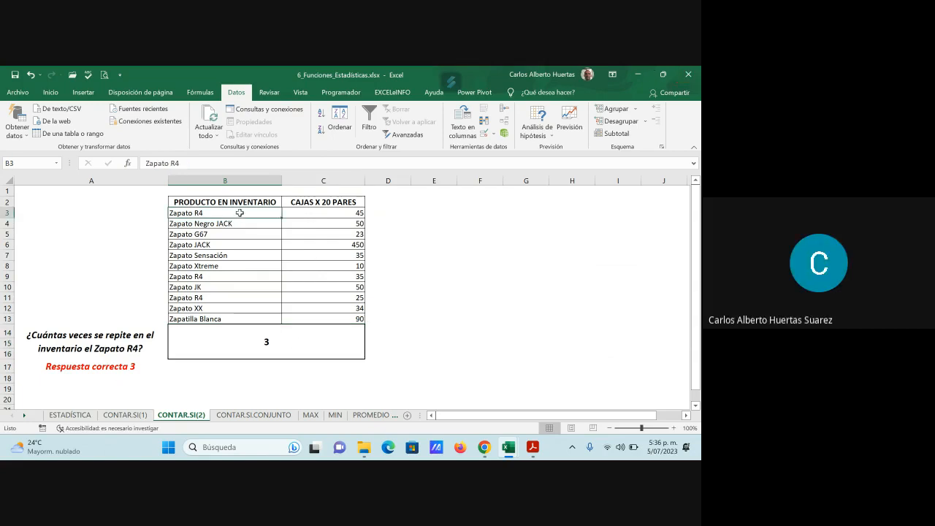
{"action": "left_click_drag", "start_coordinate": [240, 212], "coordinate": [230, 315]}
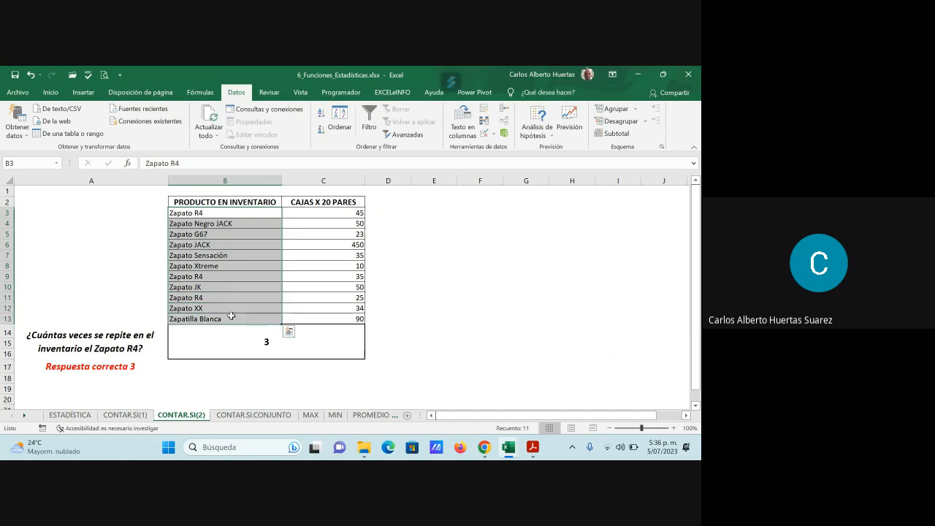
{"action": "left_click", "coordinate": [212, 276]}
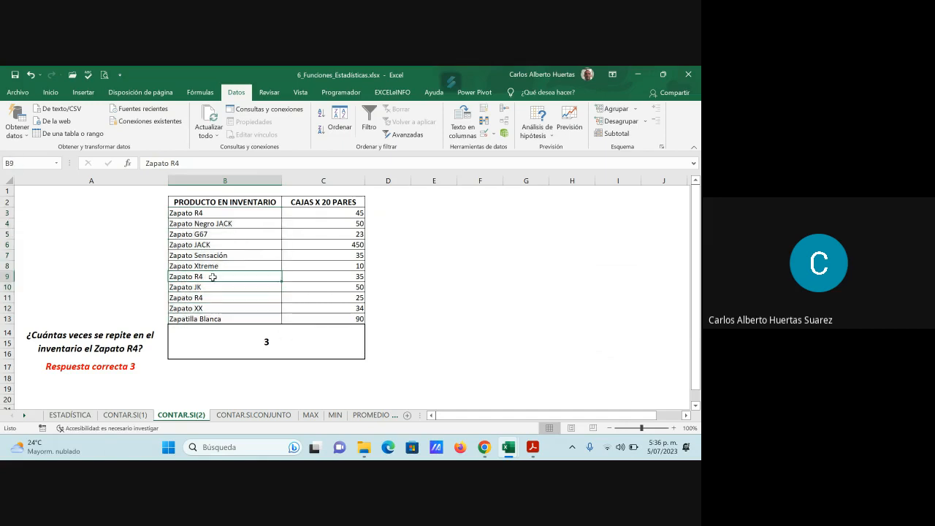
{"action": "left_click", "coordinate": [271, 339]}
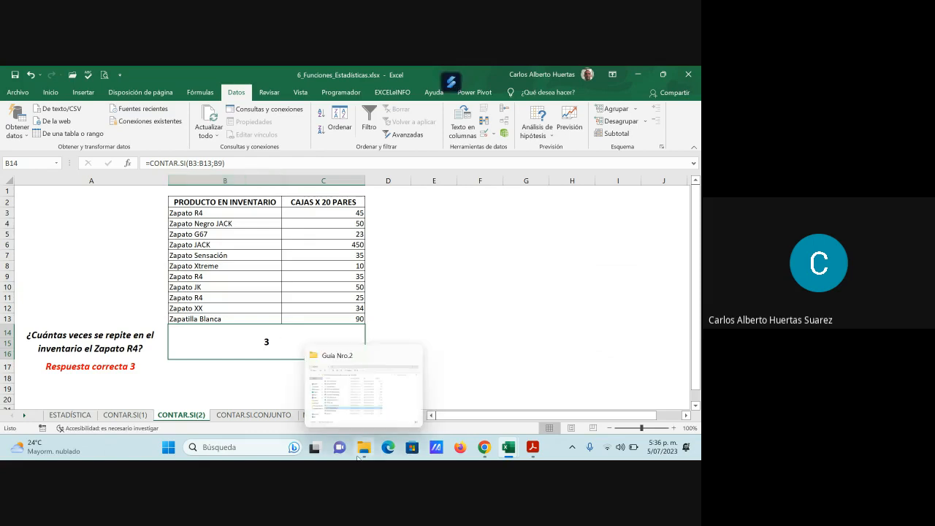
Insert CONTAR.SI.CONJUNTO in B14 of the CONTAR.SI.CONJUNTO sheet, with B3:B13 as first criteria range and B12 (Zapato XX) as its criterion
{"action": "left_click", "coordinate": [252, 414]}
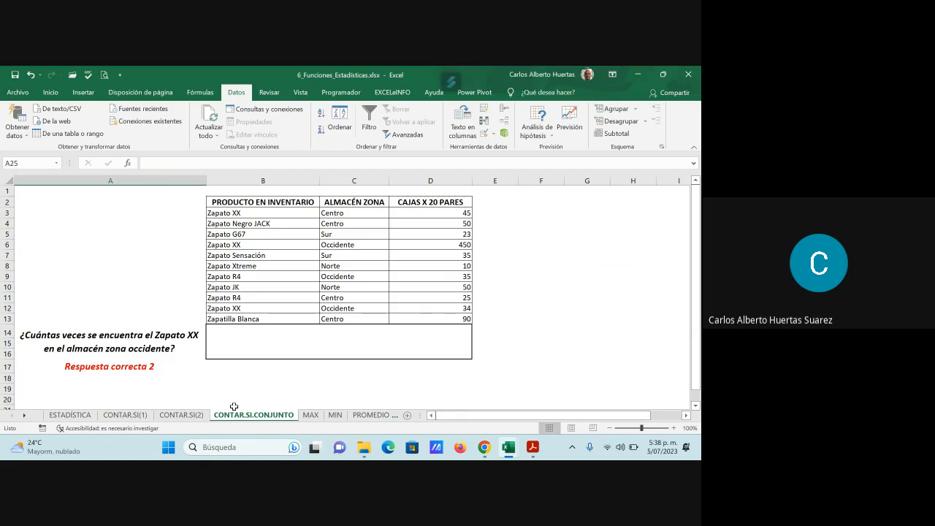
{"action": "left_click", "coordinate": [324, 347]}
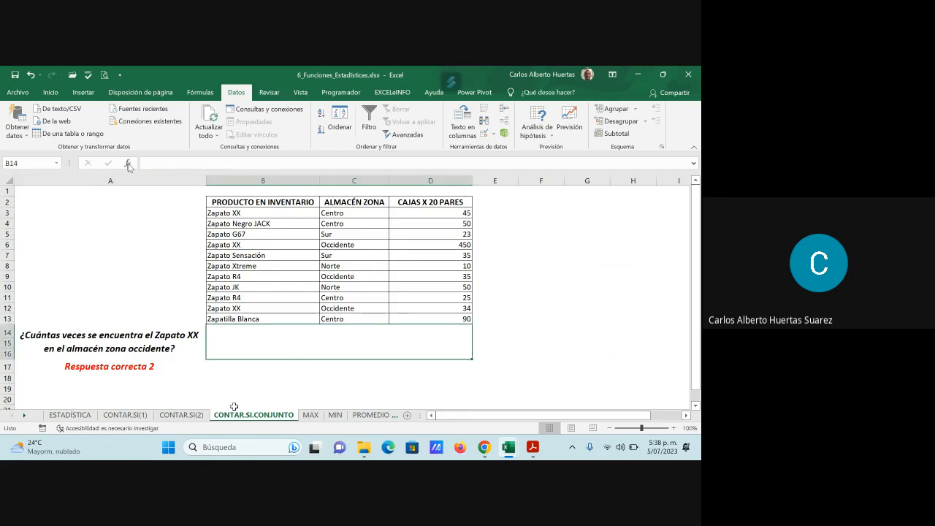
{"action": "left_click", "coordinate": [128, 163]}
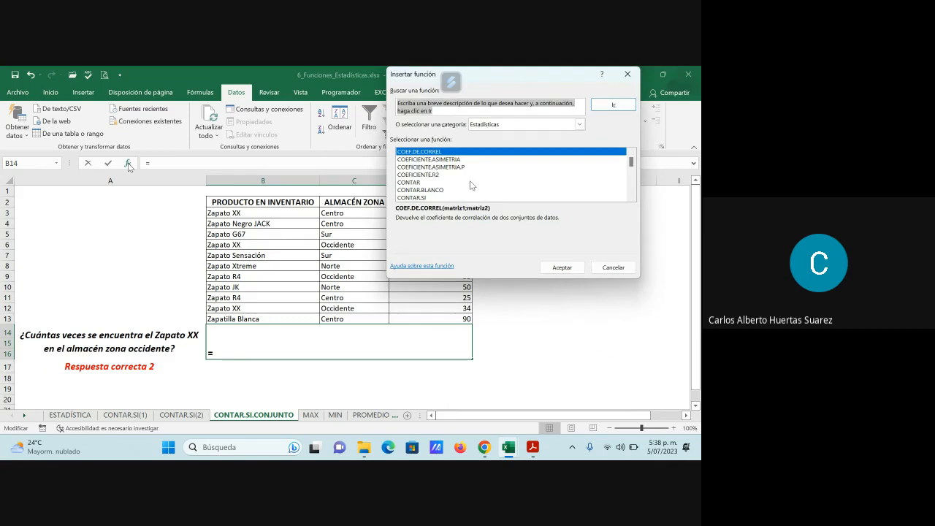
{"action": "scroll", "coordinate": [471, 186], "scroll_direction": "down", "scroll_amount": 1}
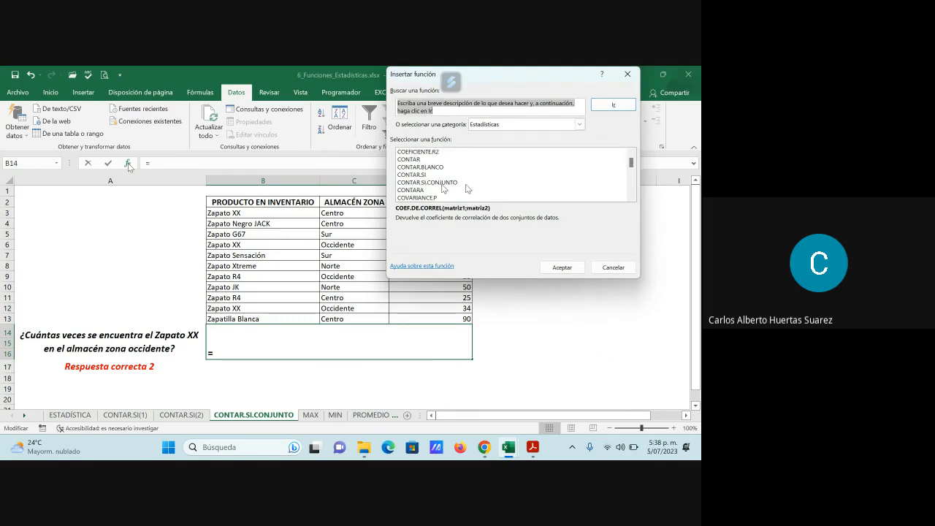
{"action": "left_click", "coordinate": [441, 183]}
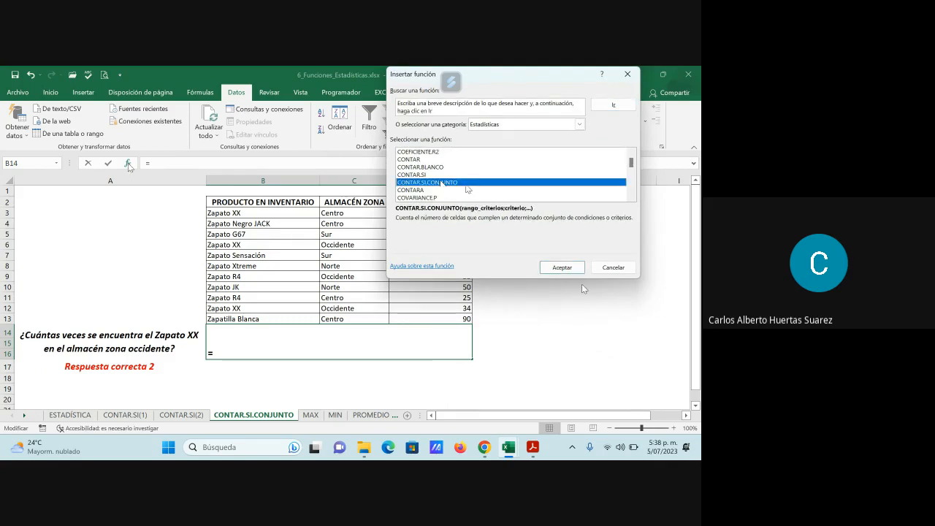
{"action": "left_click", "coordinate": [563, 268]}
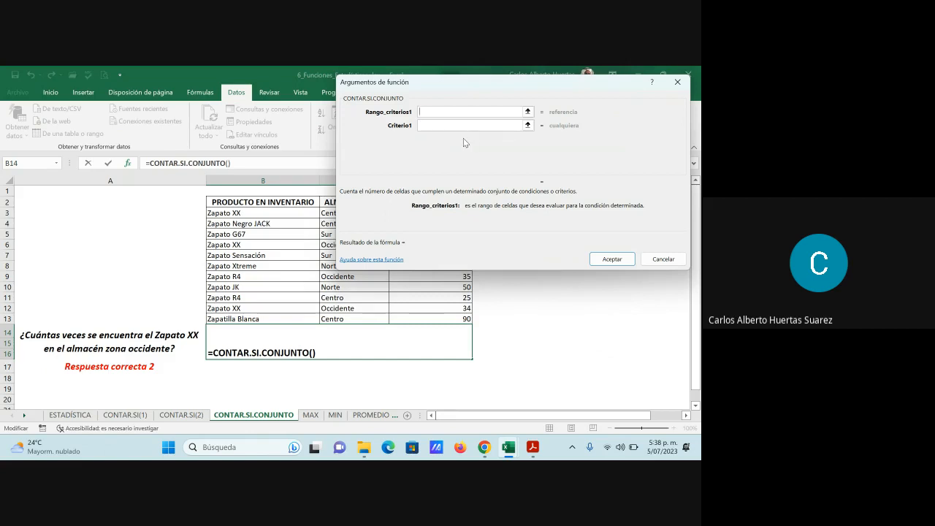
{"action": "left_click_drag", "start_coordinate": [510, 82], "coordinate": [532, 83]}
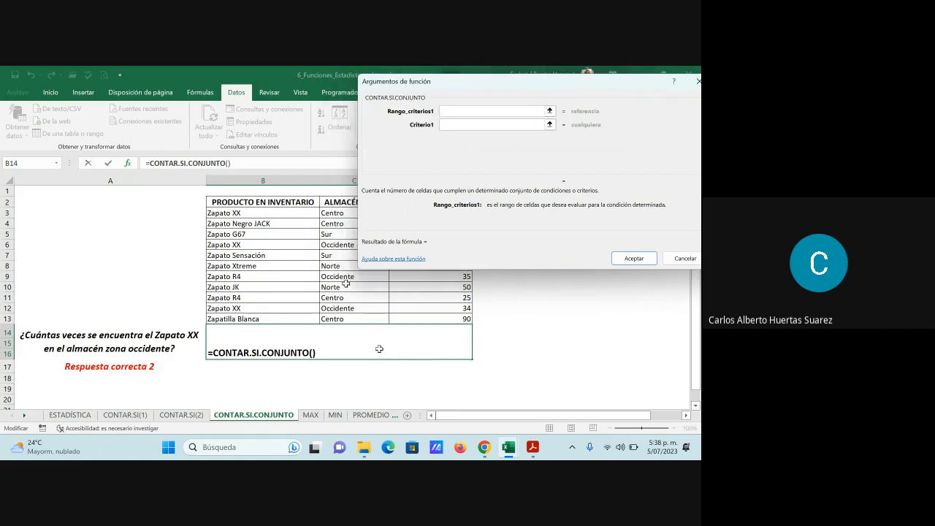
{"action": "left_click_drag", "start_coordinate": [252, 212], "coordinate": [256, 318]}
{"action": "left_click", "coordinate": [453, 124]}
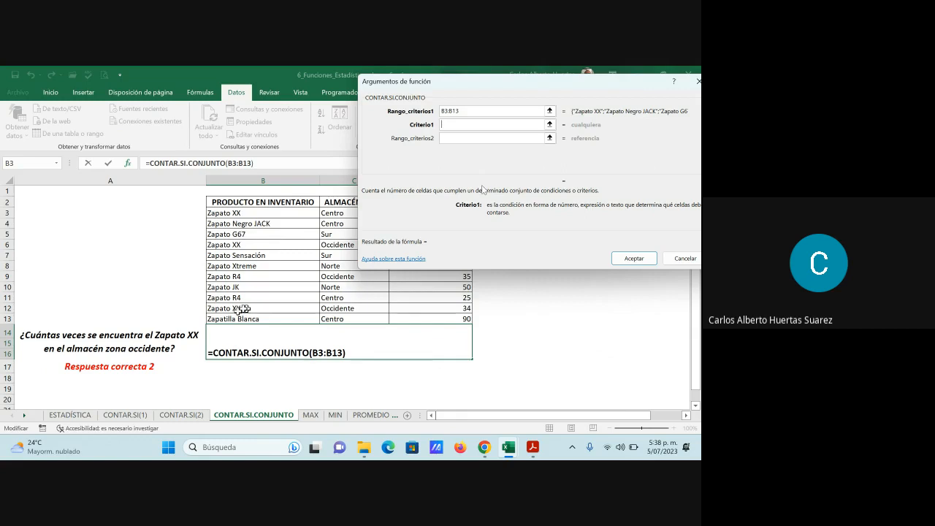
{"action": "left_click", "coordinate": [244, 308]}
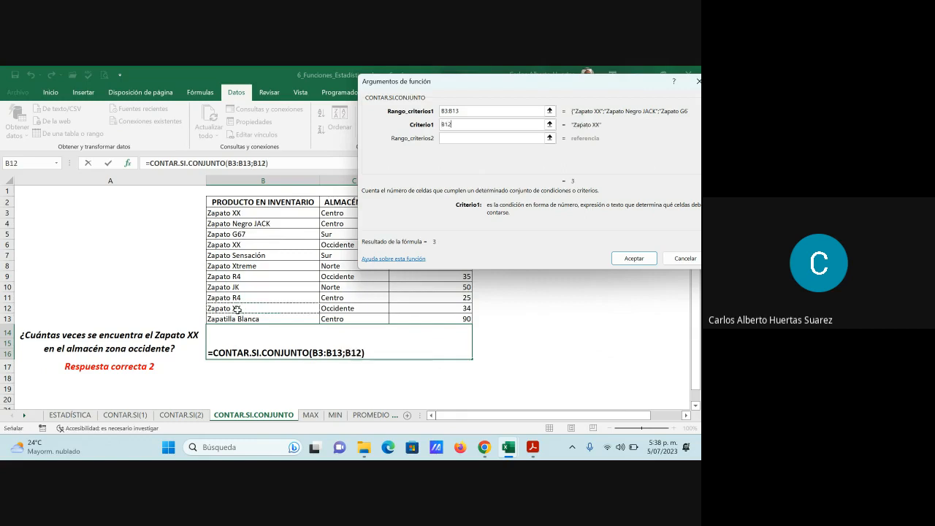
Add C3:C13 as the second criteria range with criterion C9 (Occidente) and complete the CONTAR.SI.CONJUNTO formula
{"action": "left_click", "coordinate": [456, 138]}
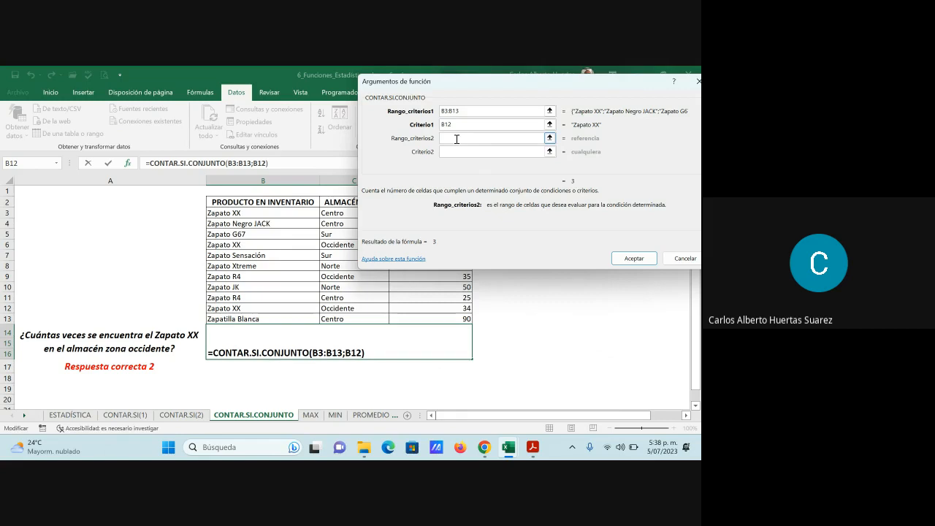
{"action": "left_click", "coordinate": [336, 213]}
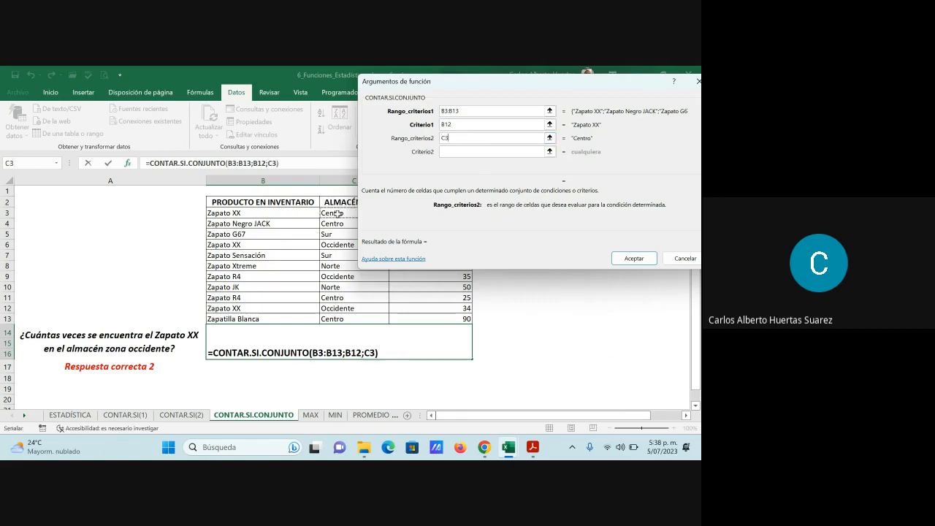
{"action": "left_click_drag", "start_coordinate": [336, 212], "coordinate": [336, 318]}
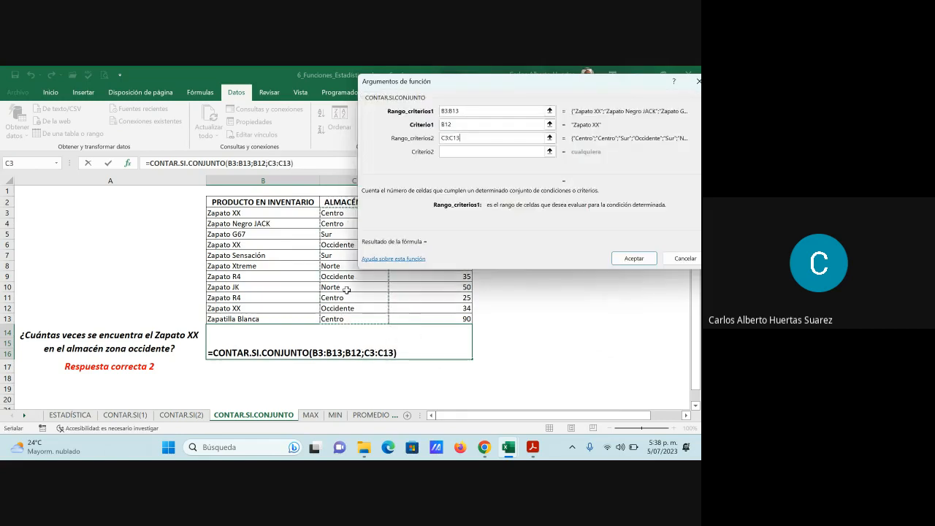
{"action": "left_click", "coordinate": [452, 151]}
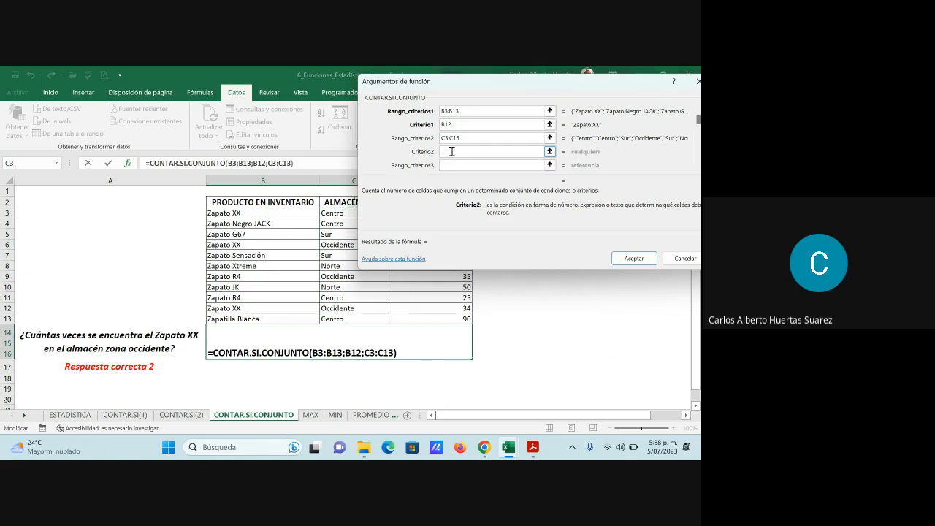
{"action": "left_click", "coordinate": [338, 276]}
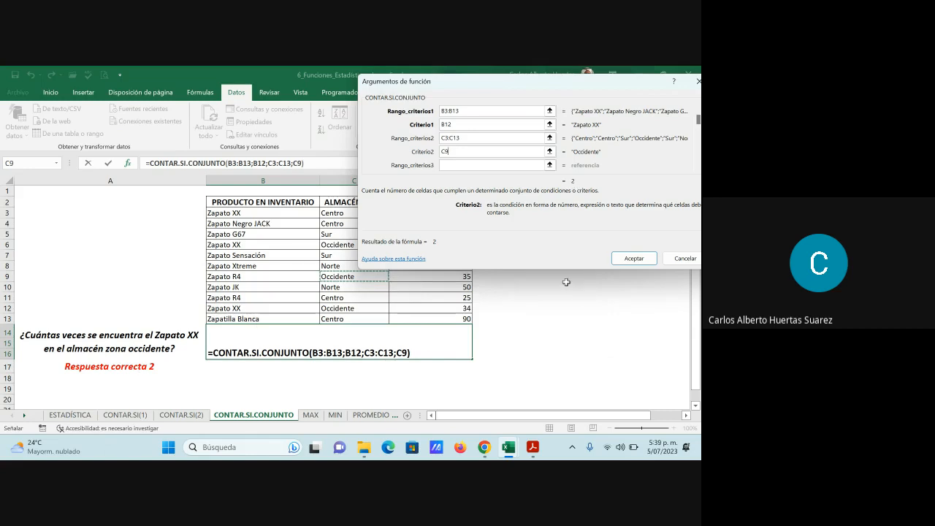
{"action": "left_click", "coordinate": [630, 260]}
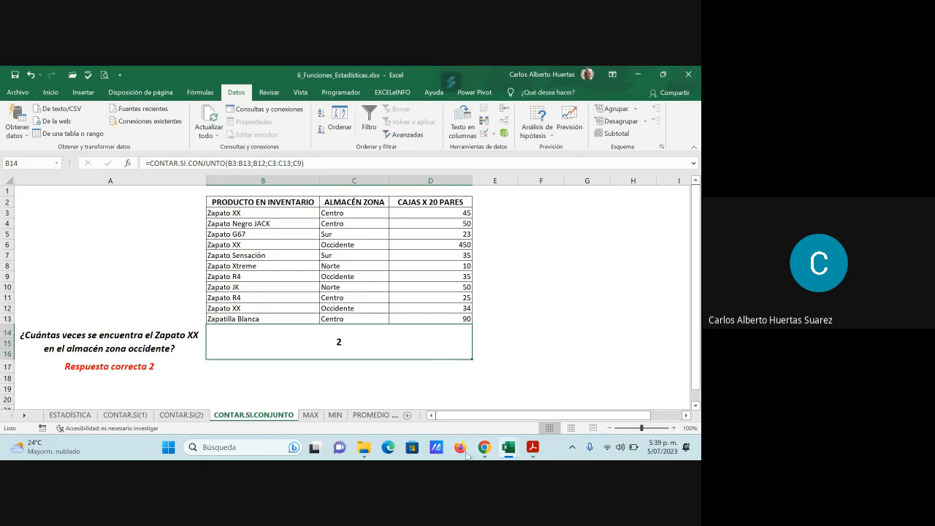
Insert the statistical function MAX in answer cell B14 of the MAX sheet
{"action": "left_click", "coordinate": [310, 415]}
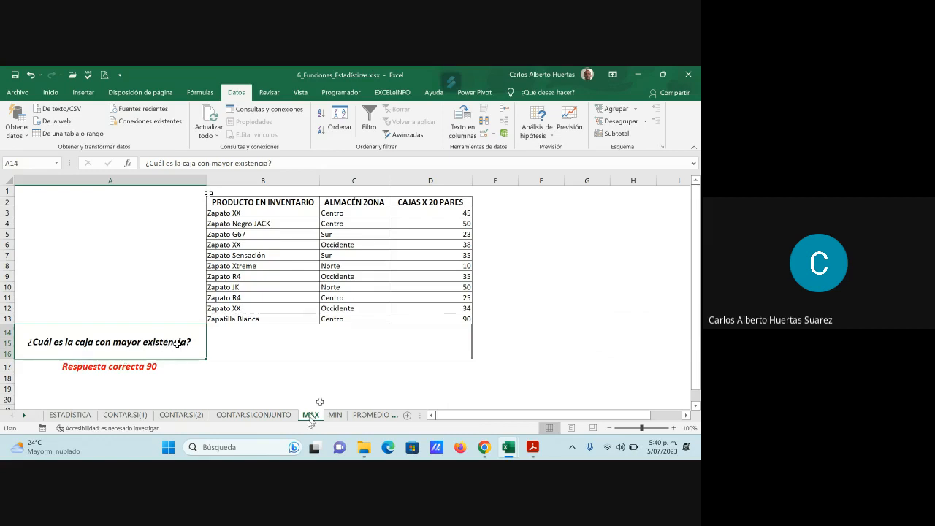
{"action": "left_click", "coordinate": [343, 332]}
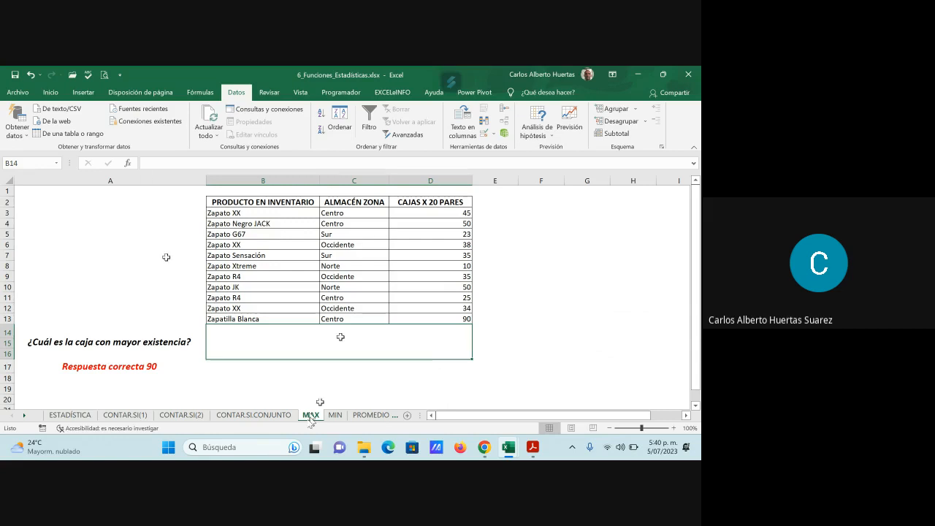
{"action": "left_click", "coordinate": [128, 163]}
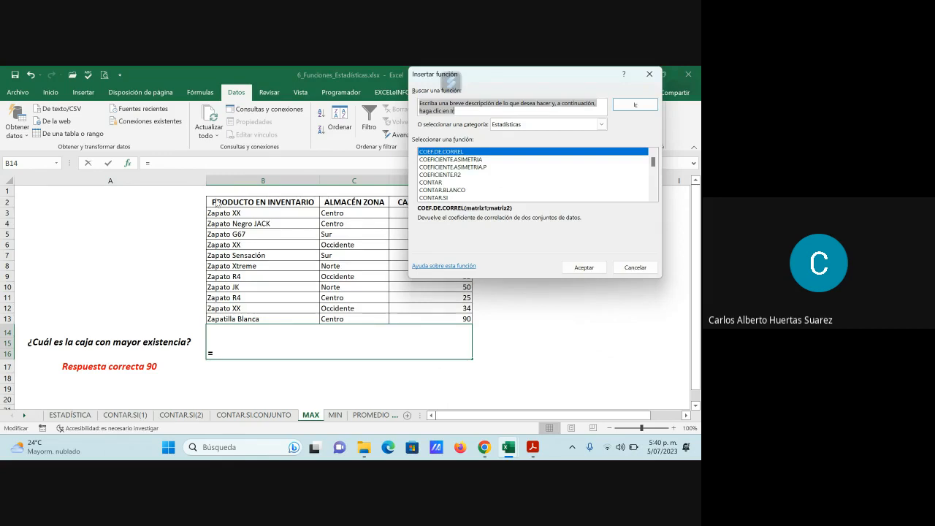
{"action": "scroll", "coordinate": [450, 184], "scroll_direction": "down", "scroll_amount": 1}
{"action": "scroll", "coordinate": [450, 185], "scroll_direction": "down", "scroll_amount": 2}
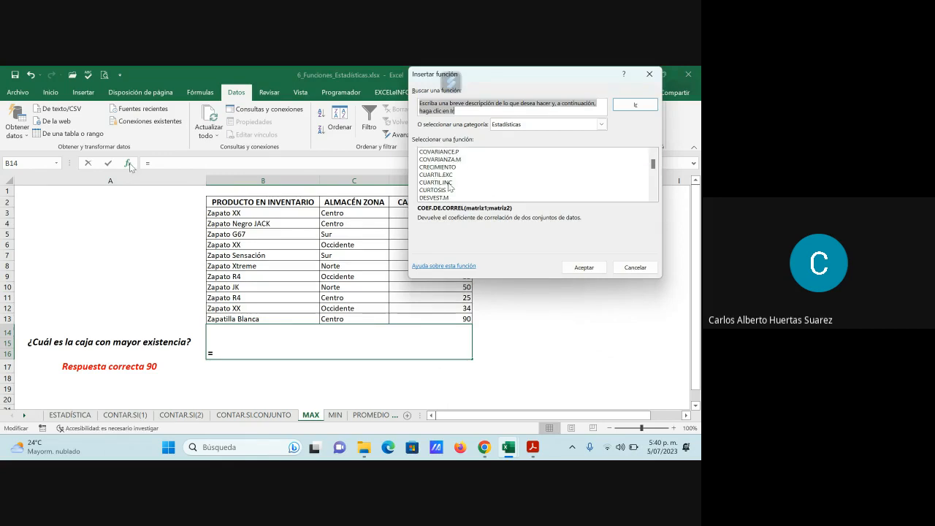
{"action": "scroll", "coordinate": [450, 186], "scroll_direction": "down", "scroll_amount": 8}
{"action": "scroll", "coordinate": [450, 186], "scroll_direction": "down", "scroll_amount": 6}
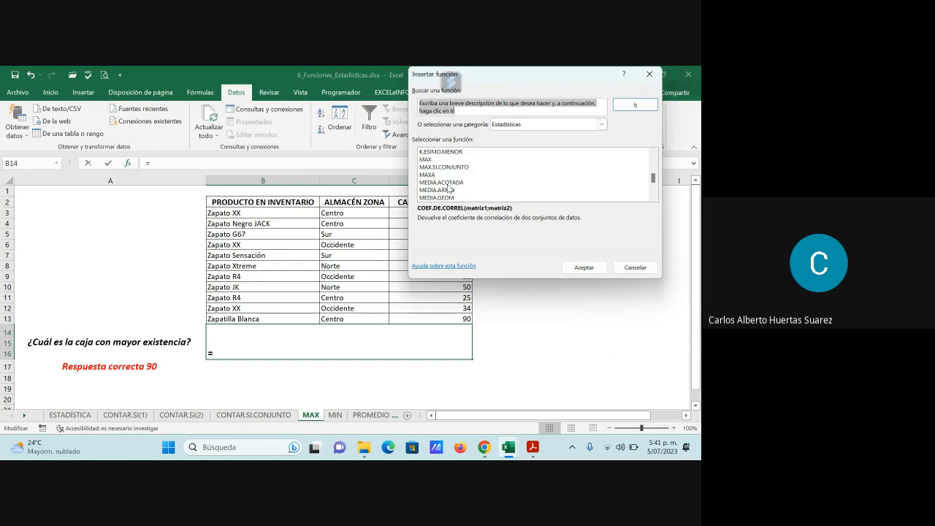
{"action": "left_click", "coordinate": [427, 160]}
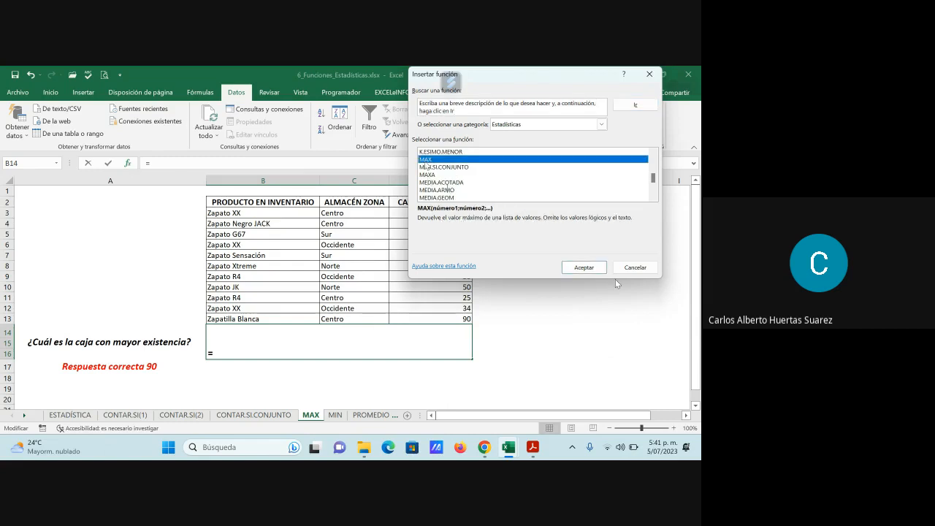
{"action": "left_click", "coordinate": [597, 268]}
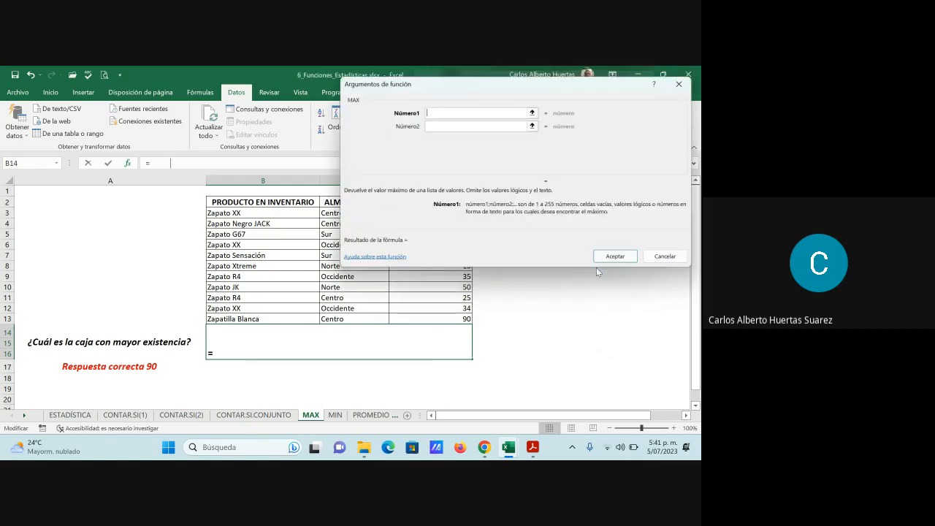
Set MAX's Número1 argument to the box quantities D3:D13 and complete the formula
{"action": "left_click_drag", "start_coordinate": [465, 90], "coordinate": [123, 86]}
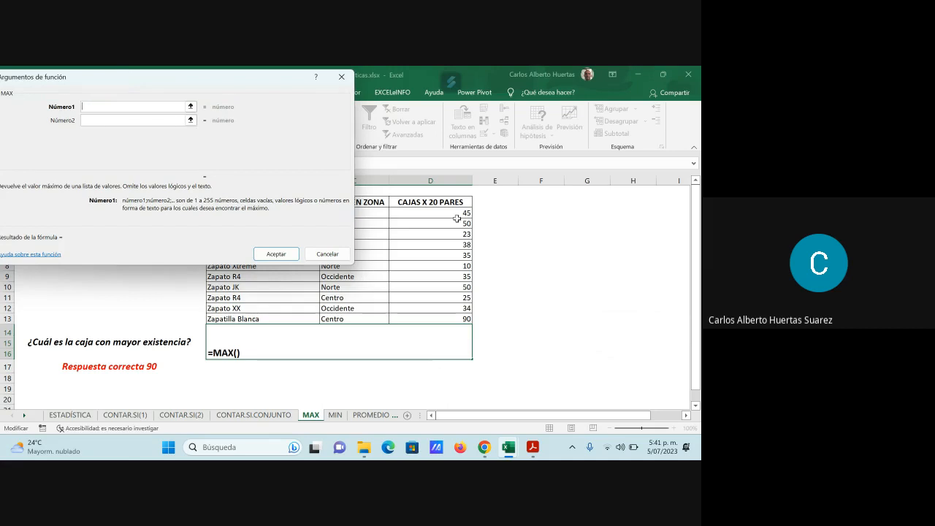
{"action": "left_click_drag", "start_coordinate": [447, 214], "coordinate": [451, 317]}
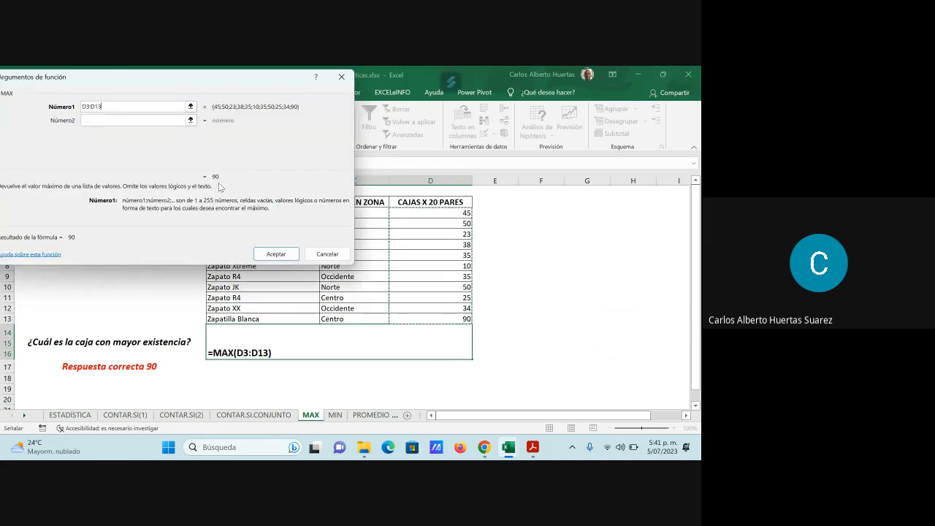
{"action": "left_click", "coordinate": [279, 252]}
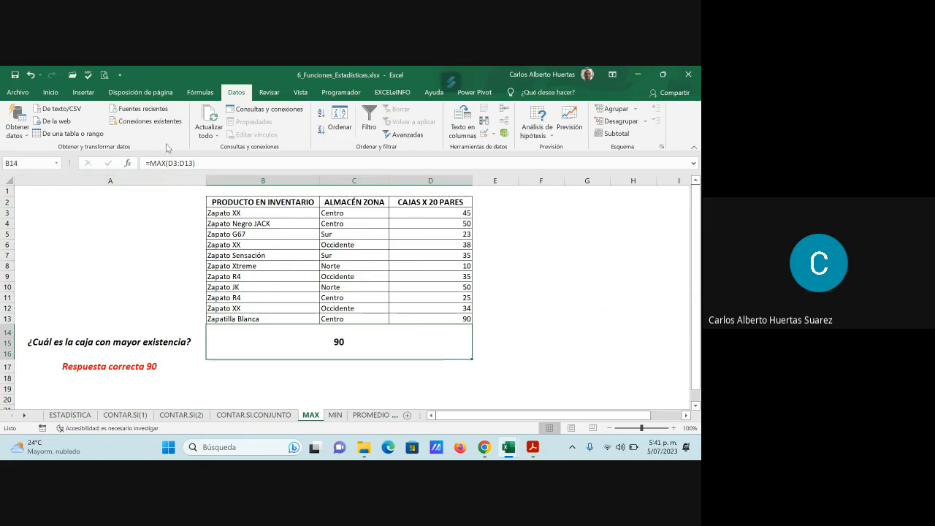
Try the formula =MAX(D3:D13) in cell E14 beside the answer and clear that cell again
{"action": "left_click", "coordinate": [50, 92]}
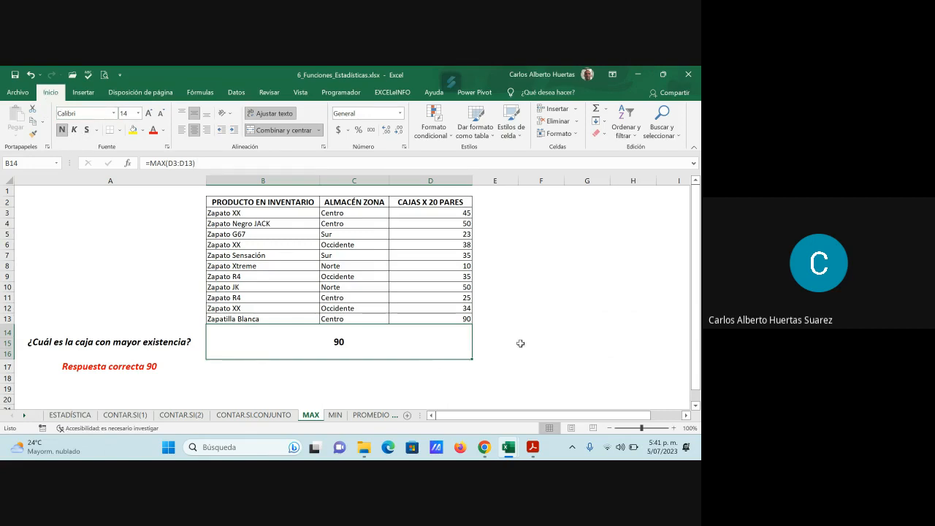
{"action": "left_click", "coordinate": [493, 335]}
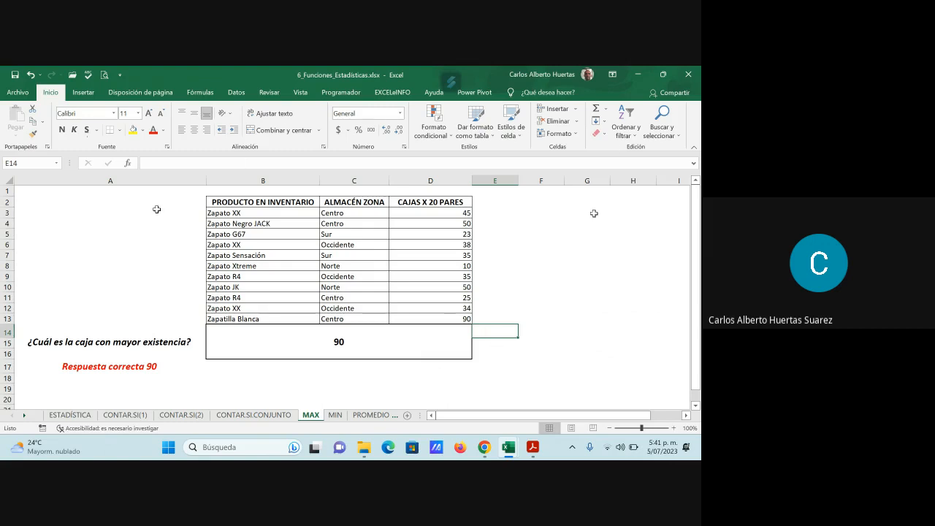
{"action": "left_click", "coordinate": [606, 109]}
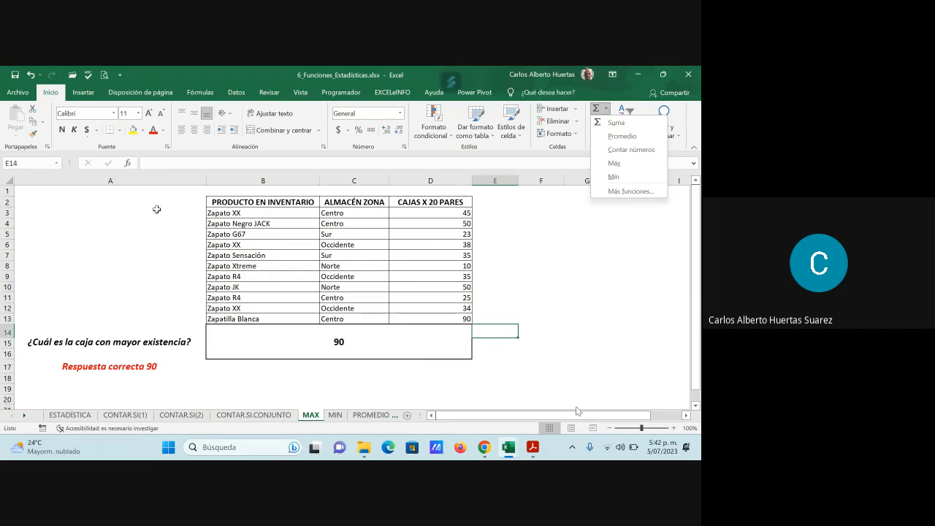
{"action": "left_click", "coordinate": [494, 330]}
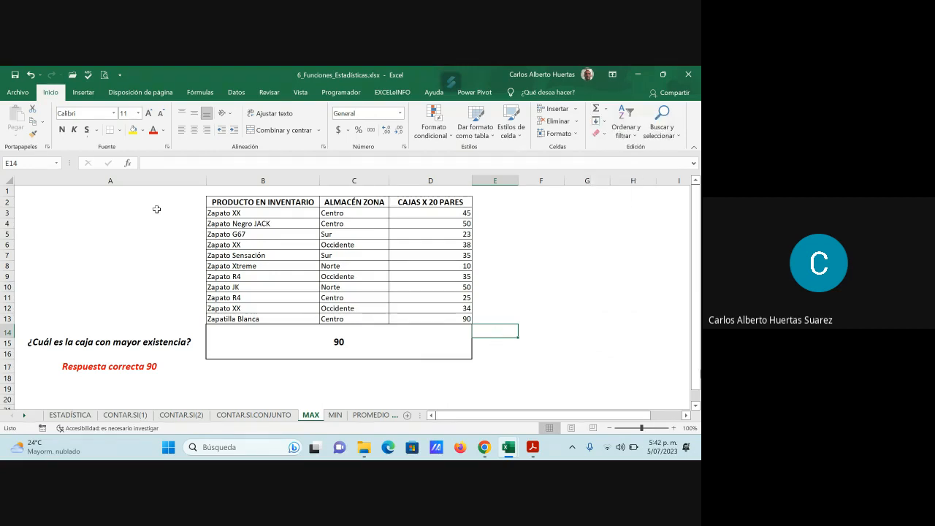
{"action": "type", "text": "="}
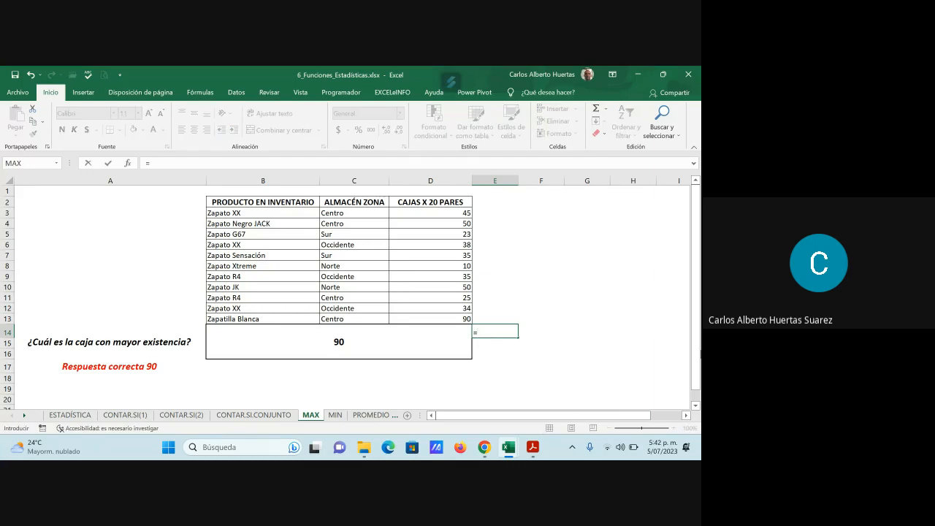
{"action": "type", "text": "MAX"}
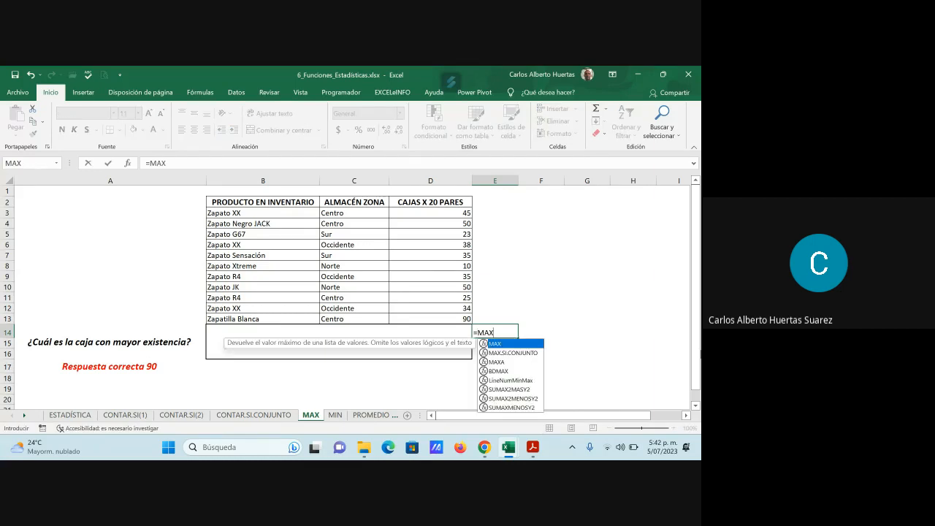
{"action": "type", "text": "("}
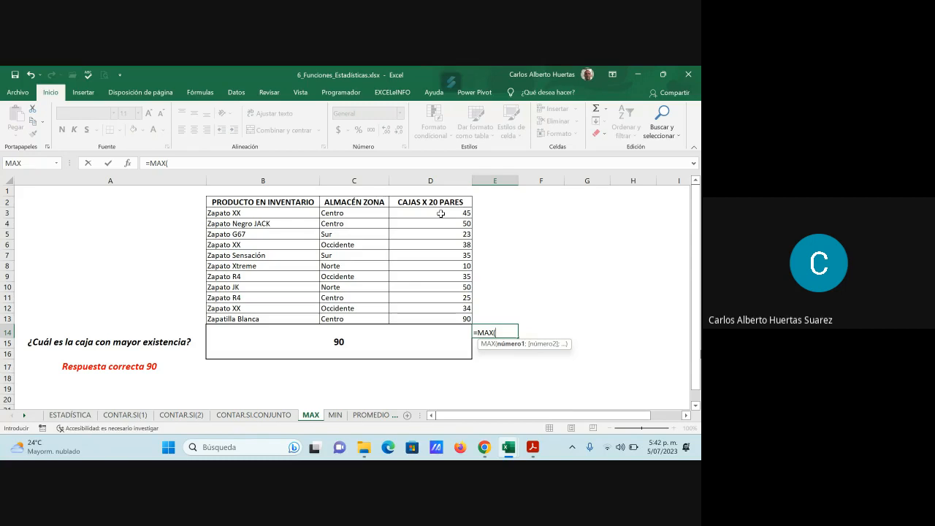
{"action": "left_click_drag", "start_coordinate": [441, 214], "coordinate": [453, 315]}
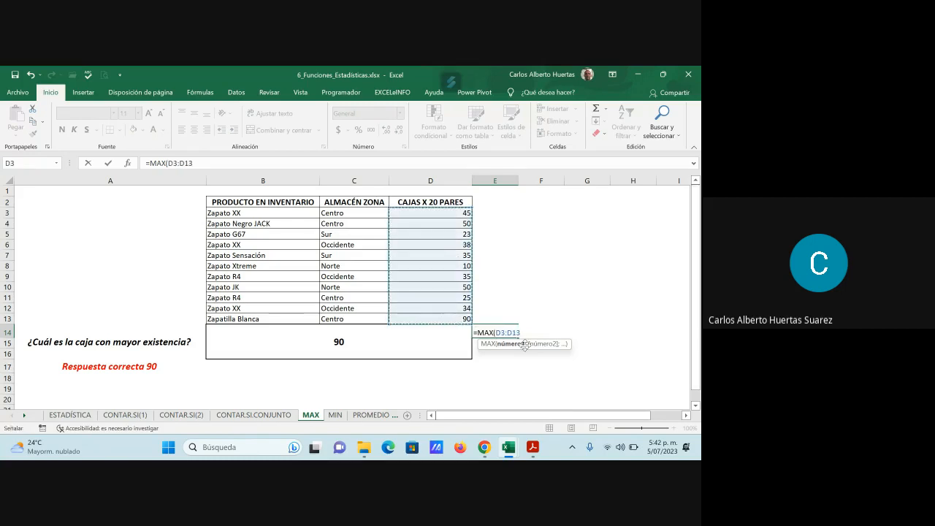
{"action": "key", "text": "Return"}
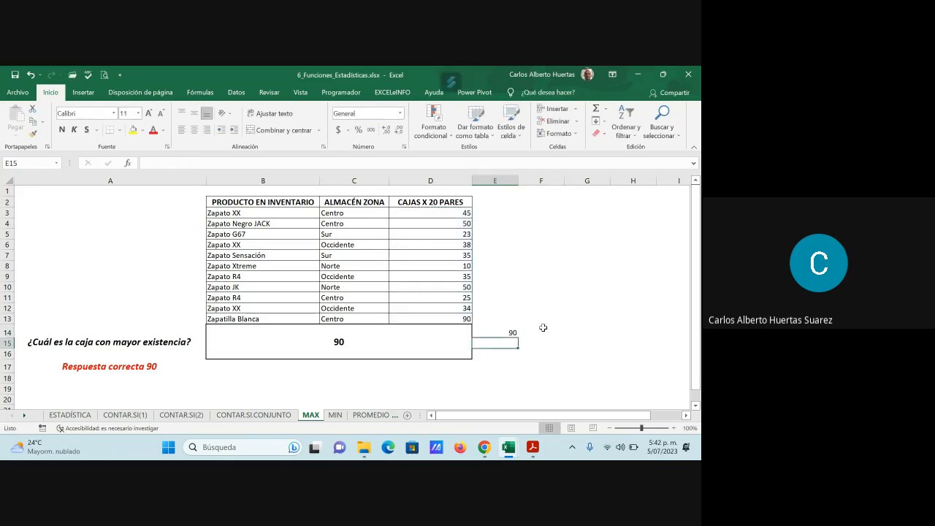
{"action": "key", "text": "Up"}
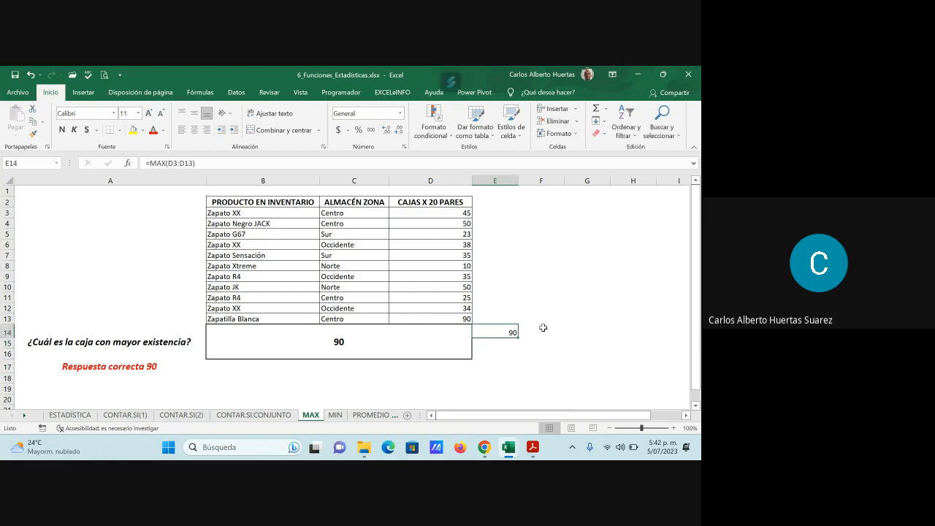
{"action": "key", "text": "Delete"}
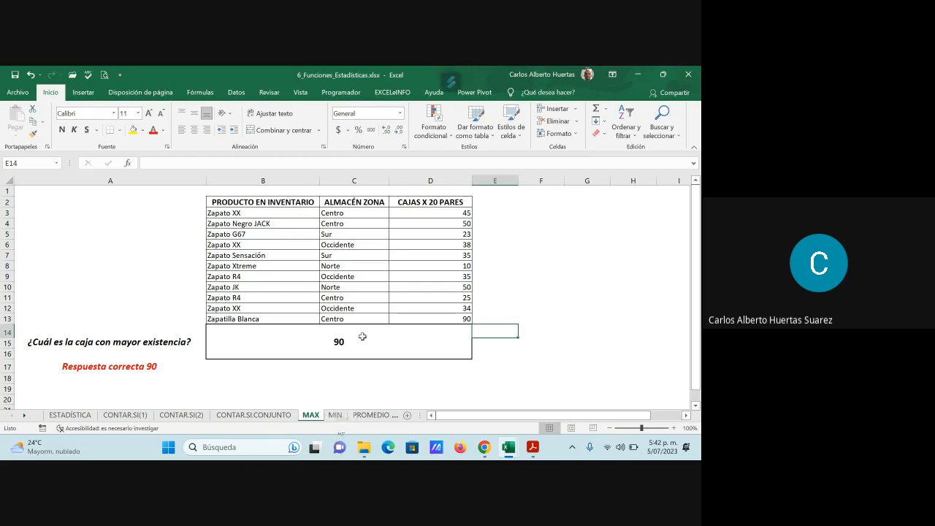
Find the smallest box stock in answer cell B14 of the MIN sheet with the AutoSum function MIN over D3:D13
{"action": "left_click", "coordinate": [333, 414]}
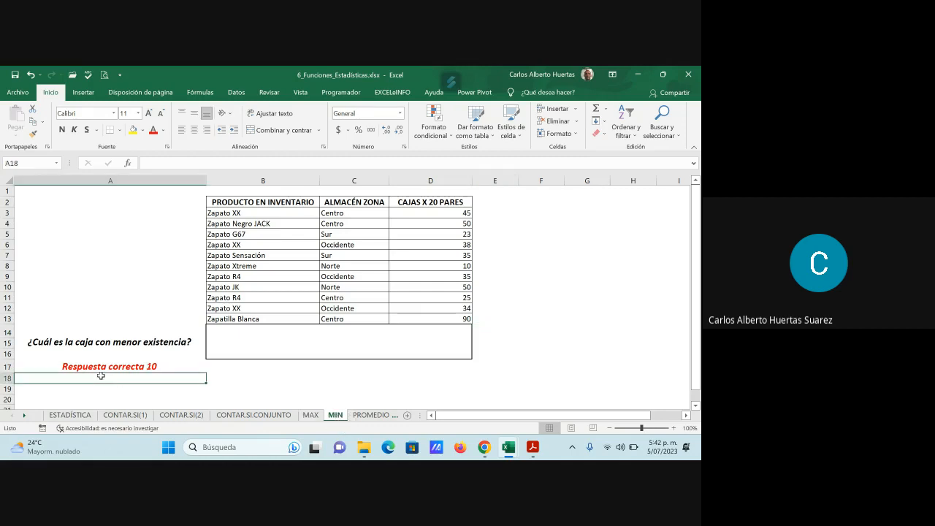
{"action": "left_click", "coordinate": [363, 343]}
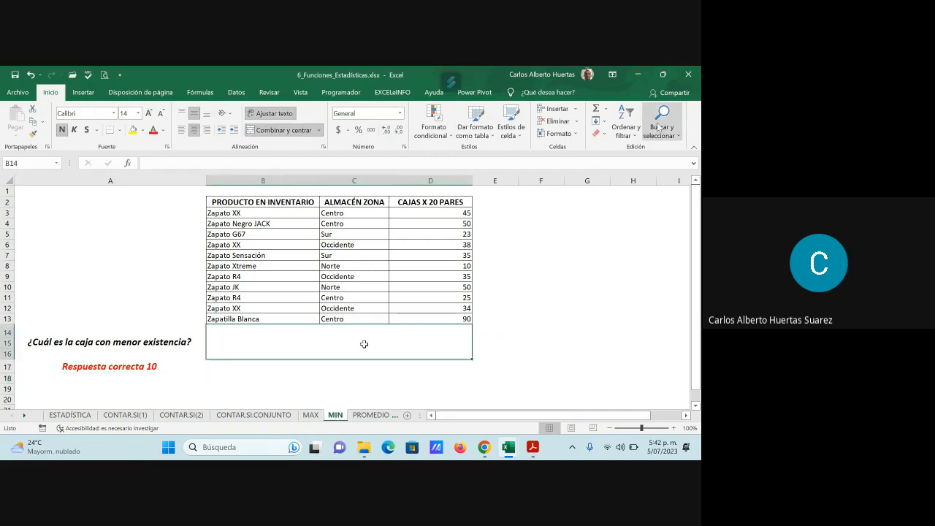
{"action": "left_click", "coordinate": [606, 109]}
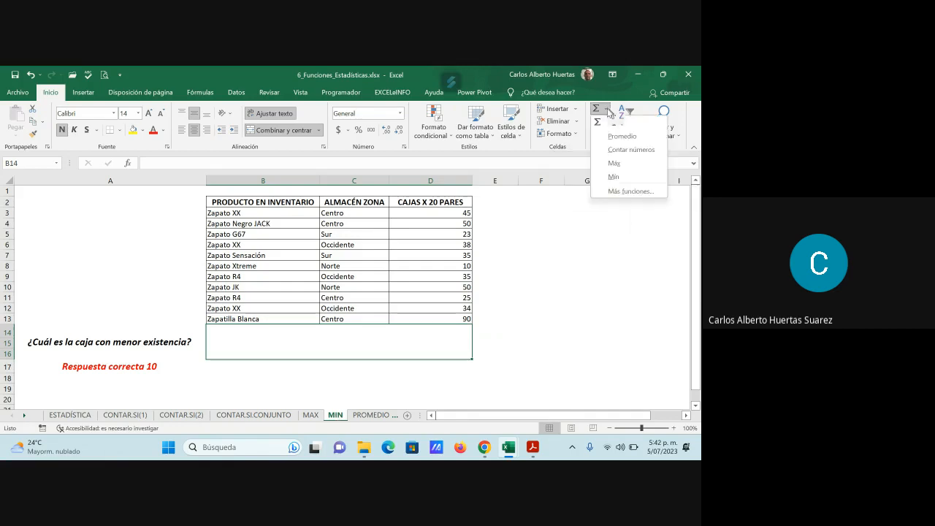
{"action": "left_click", "coordinate": [613, 177]}
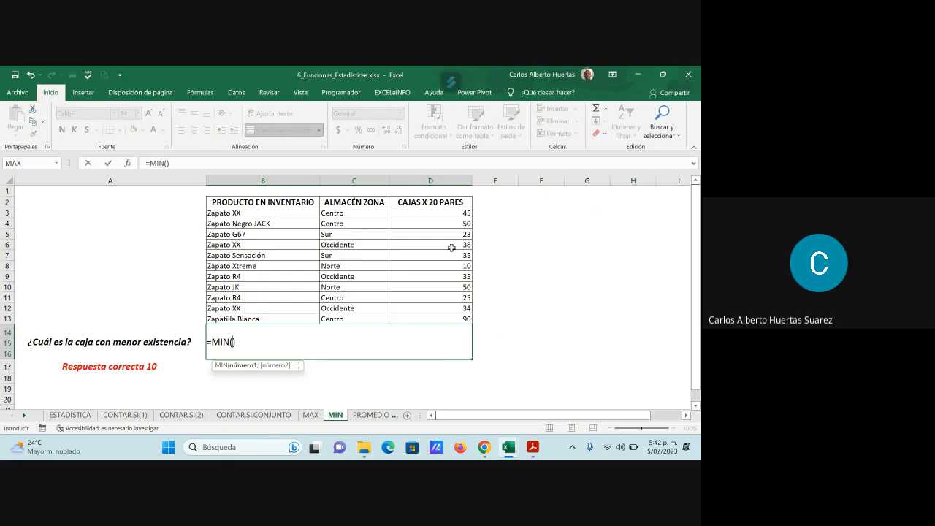
{"action": "left_click", "coordinate": [457, 213]}
{"action": "left_click_drag", "start_coordinate": [457, 213], "coordinate": [464, 317]}
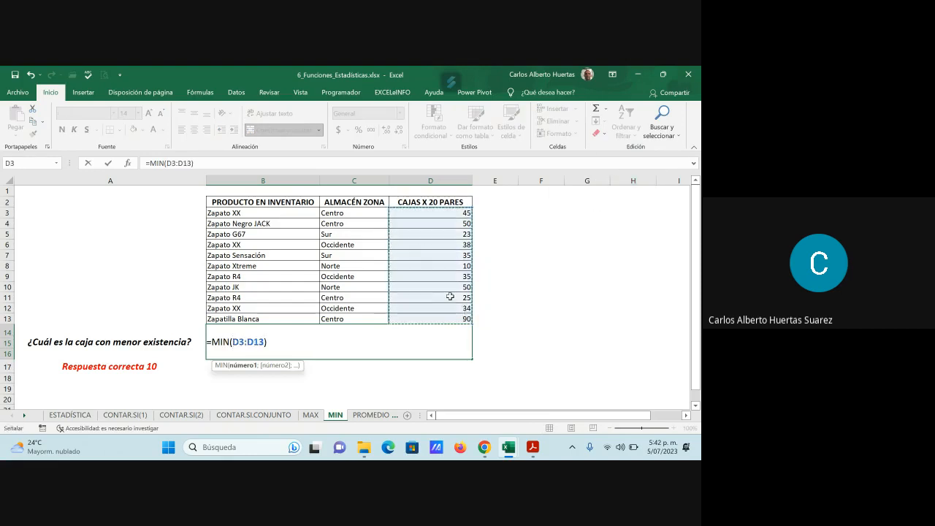
{"action": "key", "text": "Return"}
{"action": "left_click", "coordinate": [325, 349]}
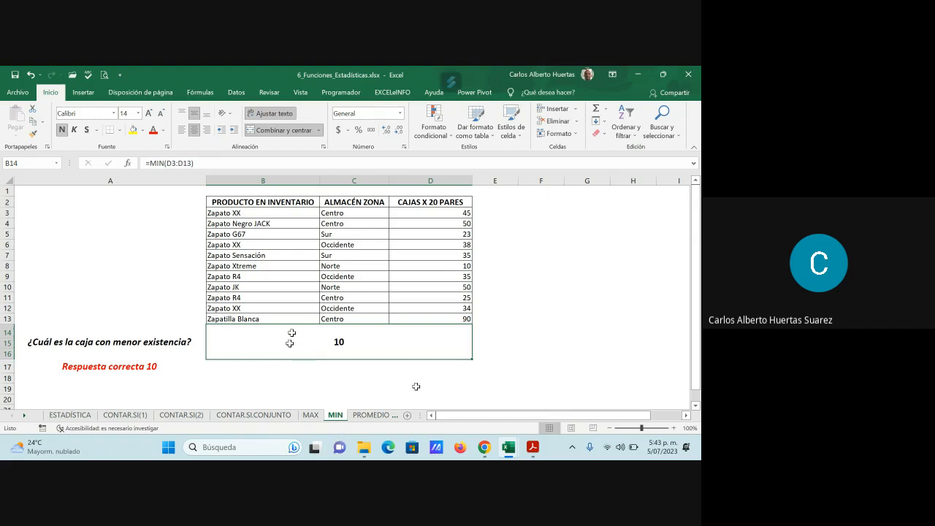
Average the sellers' ages in answer cell B14 of the PROMEDIO sheet by inserting the statistical function PROMEDIO over C3:C13
{"action": "left_click", "coordinate": [374, 414]}
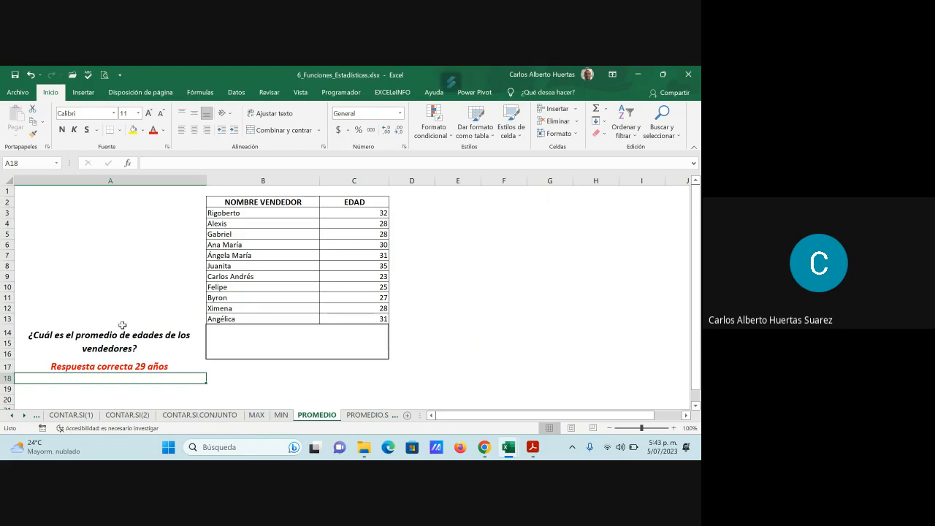
{"action": "left_click", "coordinate": [299, 342]}
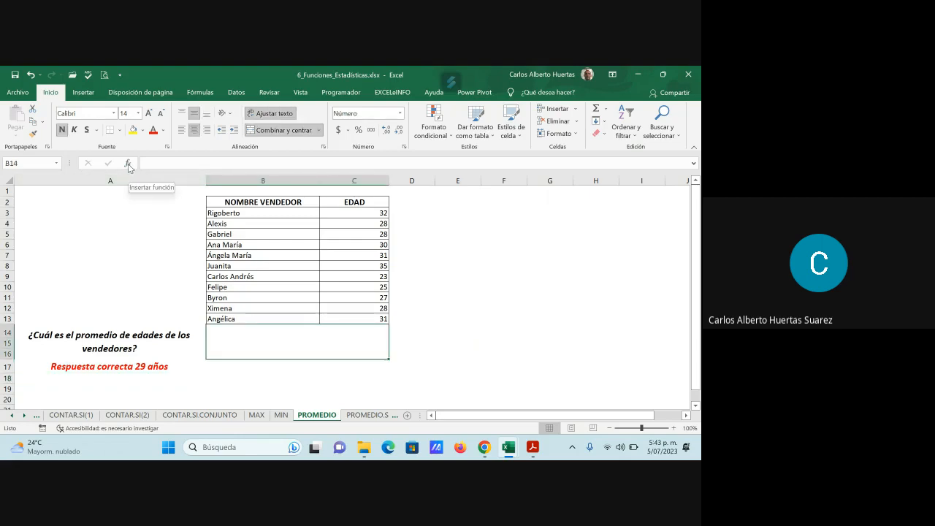
{"action": "left_click", "coordinate": [129, 165]}
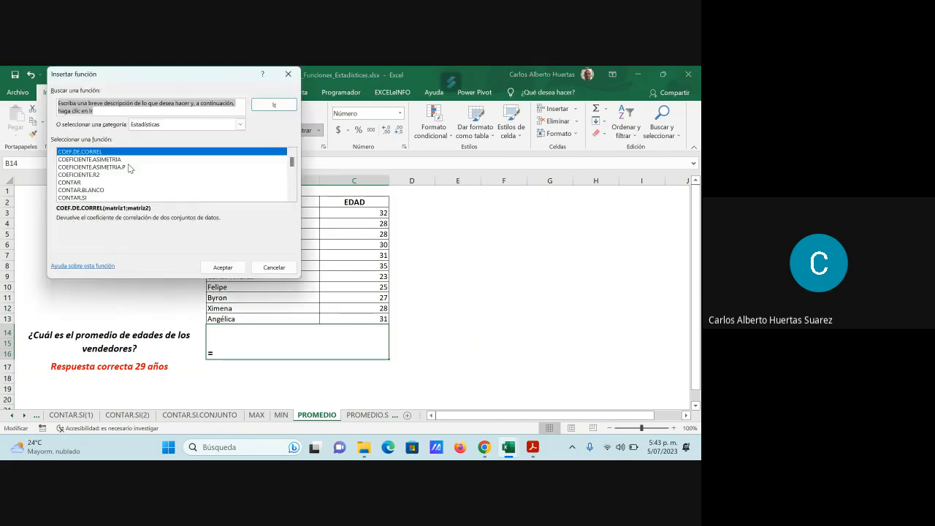
{"action": "scroll", "coordinate": [130, 172], "scroll_direction": "down", "scroll_amount": 6}
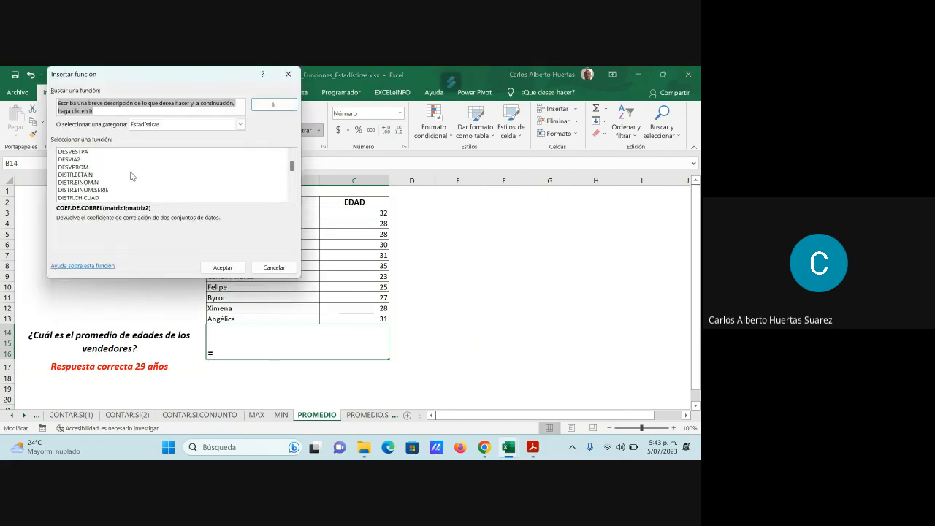
{"action": "scroll", "coordinate": [132, 176], "scroll_direction": "down", "scroll_amount": 12}
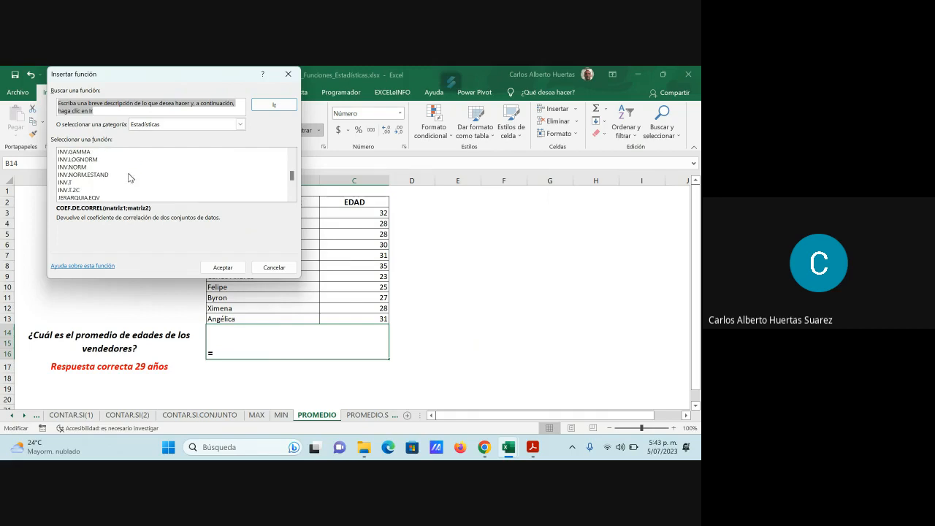
{"action": "scroll", "coordinate": [129, 178], "scroll_direction": "down", "scroll_amount": 7}
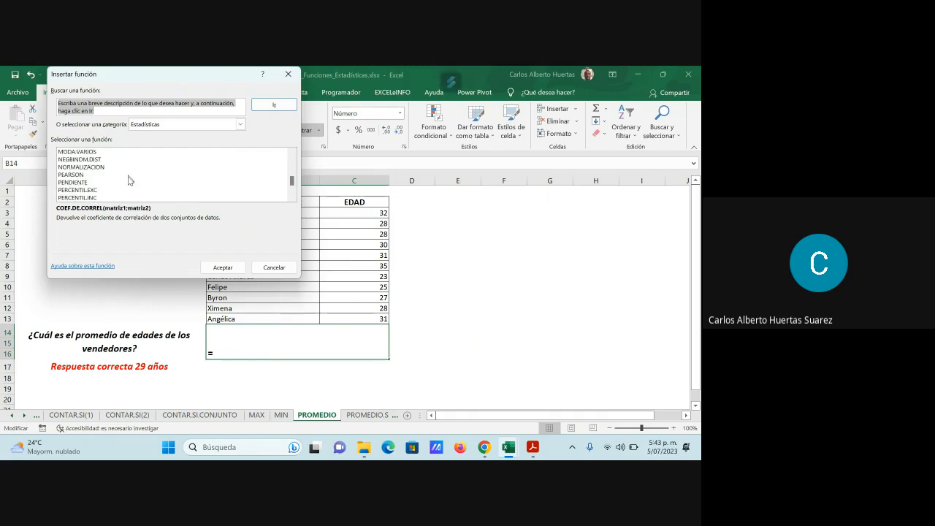
{"action": "scroll", "coordinate": [129, 180], "scroll_direction": "down", "scroll_amount": 2}
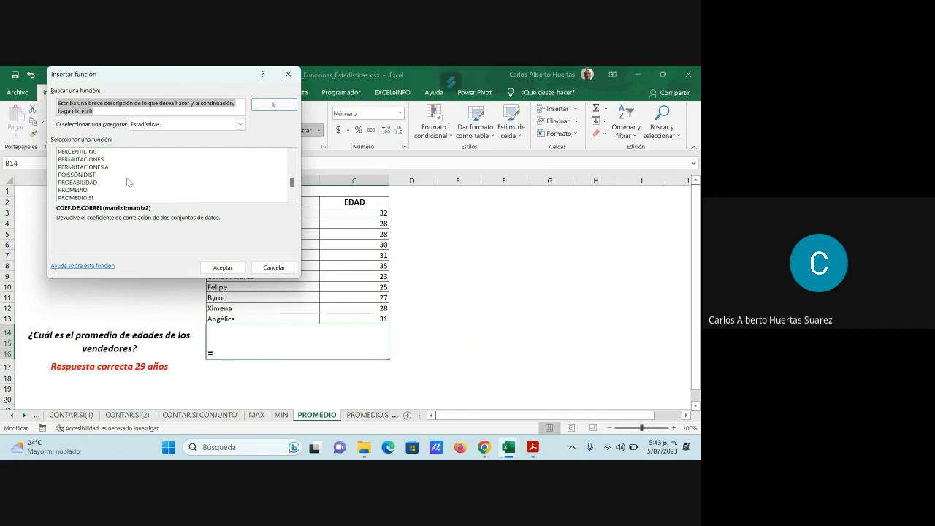
{"action": "left_click", "coordinate": [73, 190]}
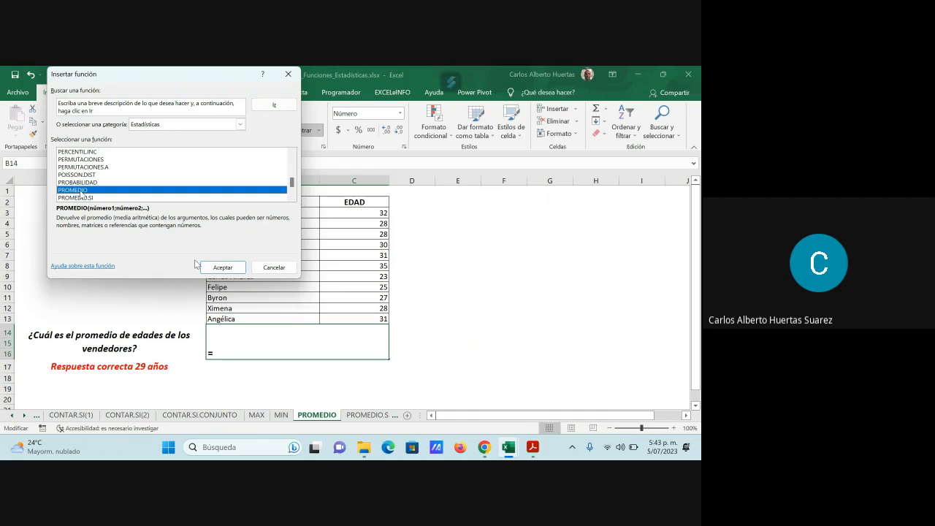
{"action": "left_click", "coordinate": [230, 269]}
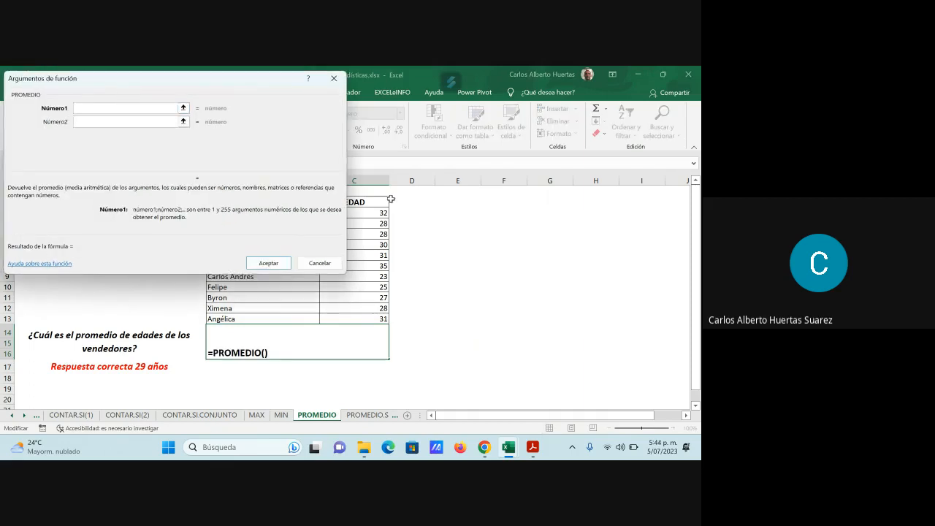
{"action": "left_click_drag", "start_coordinate": [375, 212], "coordinate": [383, 318]}
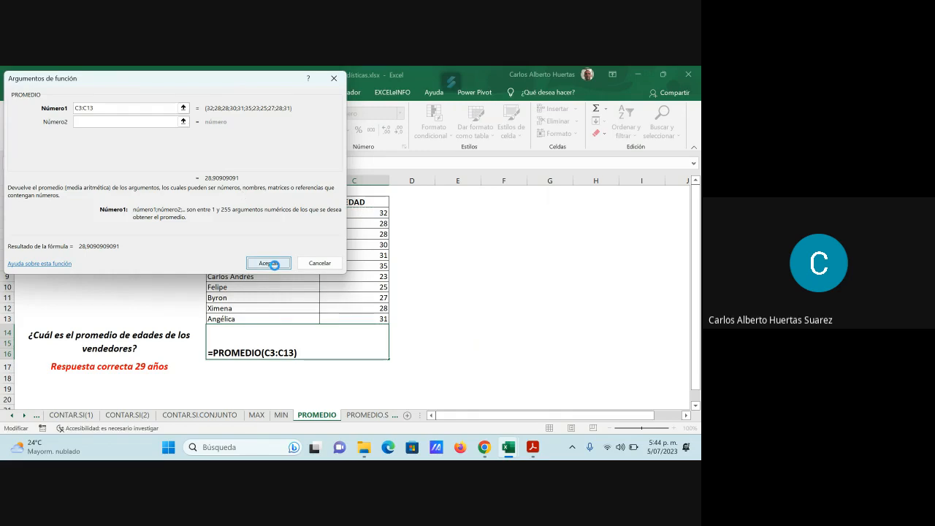
{"action": "left_click", "coordinate": [271, 263]}
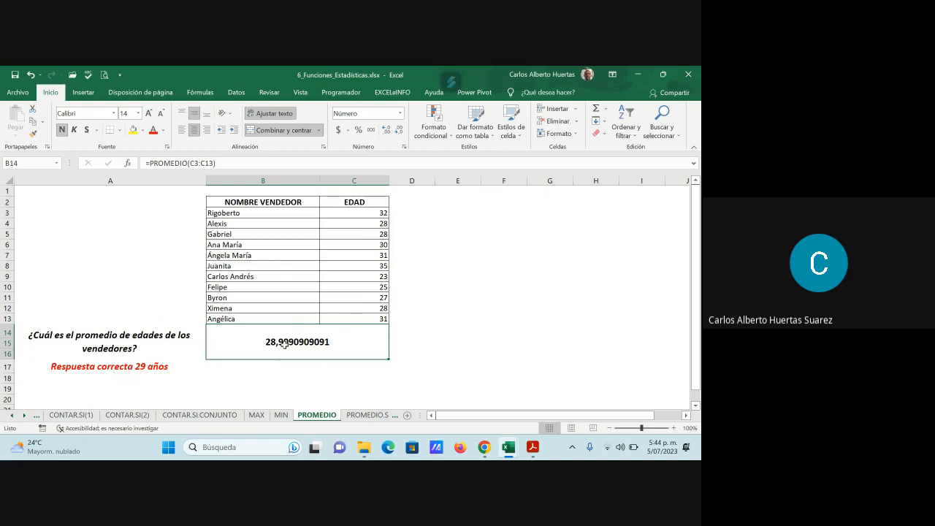
Format the average age in B14 to show two decimal places
{"action": "left_click", "coordinate": [400, 130]}
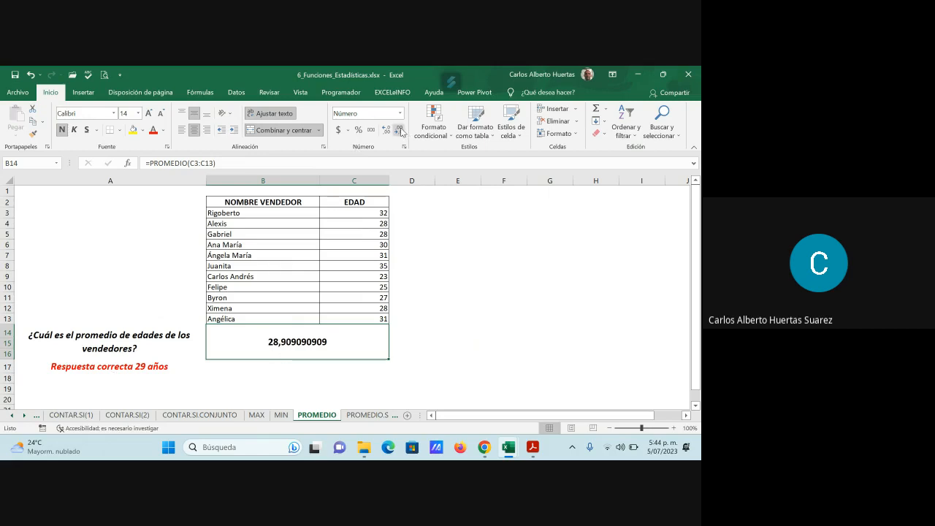
{"action": "left_click", "coordinate": [399, 130]}
{"action": "left_click", "coordinate": [399, 130]}
{"action": "left_click", "coordinate": [400, 130]}
{"action": "left_click", "coordinate": [400, 130]}
{"action": "left_click", "coordinate": [399, 130]}
{"action": "left_click", "coordinate": [400, 130]}
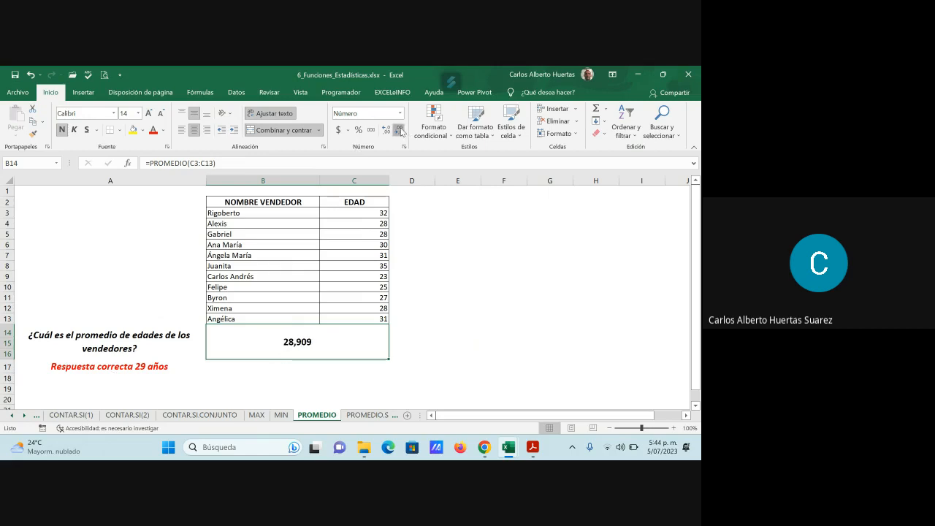
{"action": "left_click", "coordinate": [399, 130]}
{"action": "left_click", "coordinate": [399, 130]}
{"action": "left_click", "coordinate": [399, 130]}
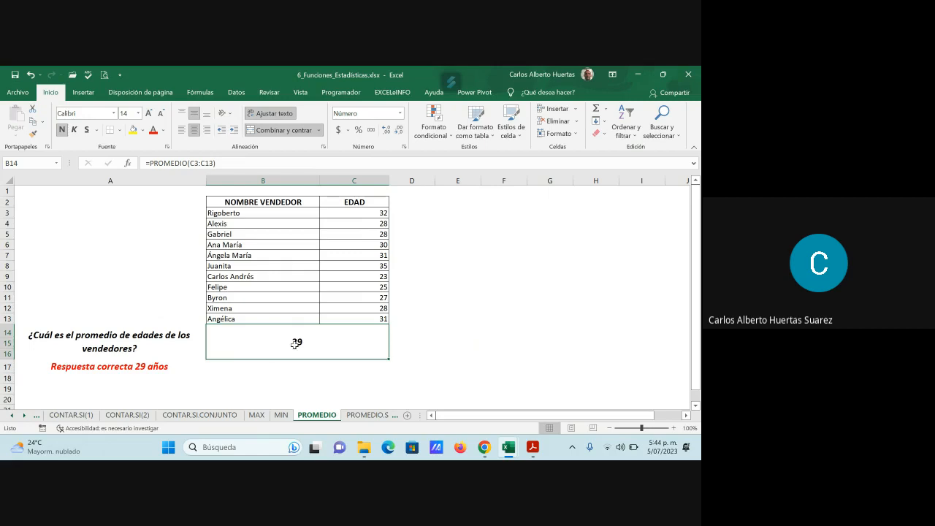
{"action": "left_click", "coordinate": [387, 130]}
{"action": "left_click", "coordinate": [388, 130]}
Try the AutoSum function Promedio over C3:C13 in cell D15 beside the answer and clear that cell again
{"action": "left_click", "coordinate": [405, 338]}
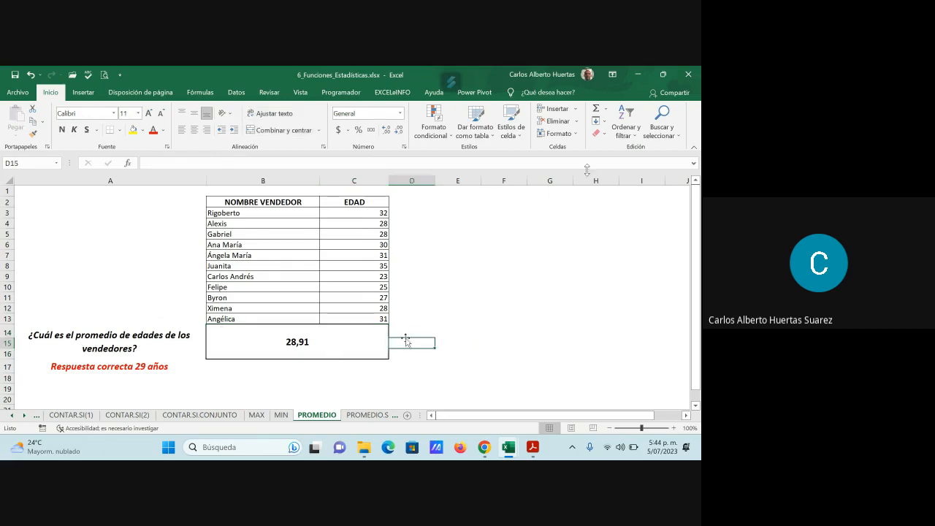
{"action": "left_click", "coordinate": [605, 108]}
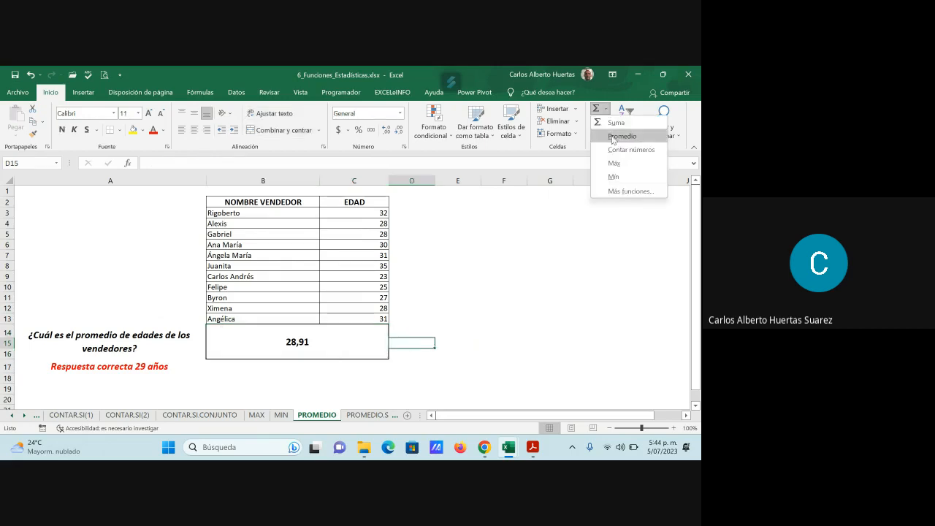
{"action": "left_click", "coordinate": [614, 137]}
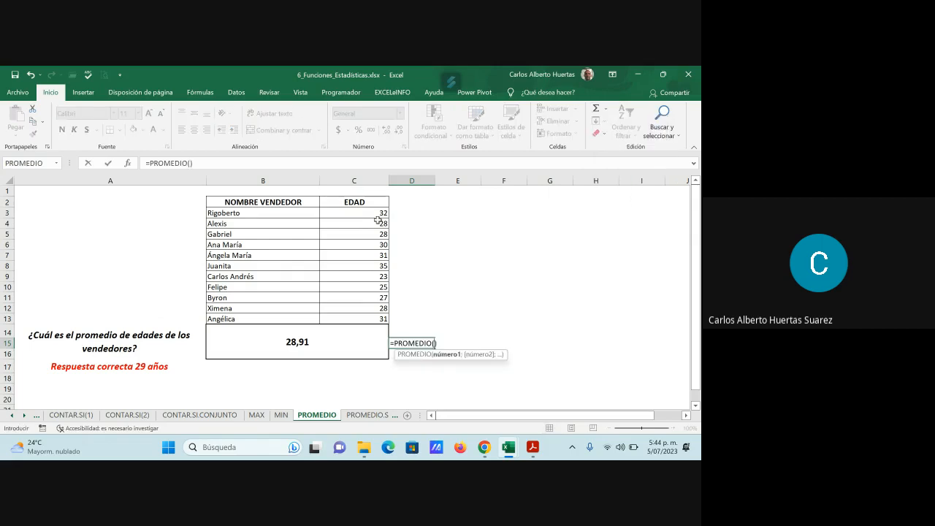
{"action": "left_click_drag", "start_coordinate": [379, 213], "coordinate": [372, 317]}
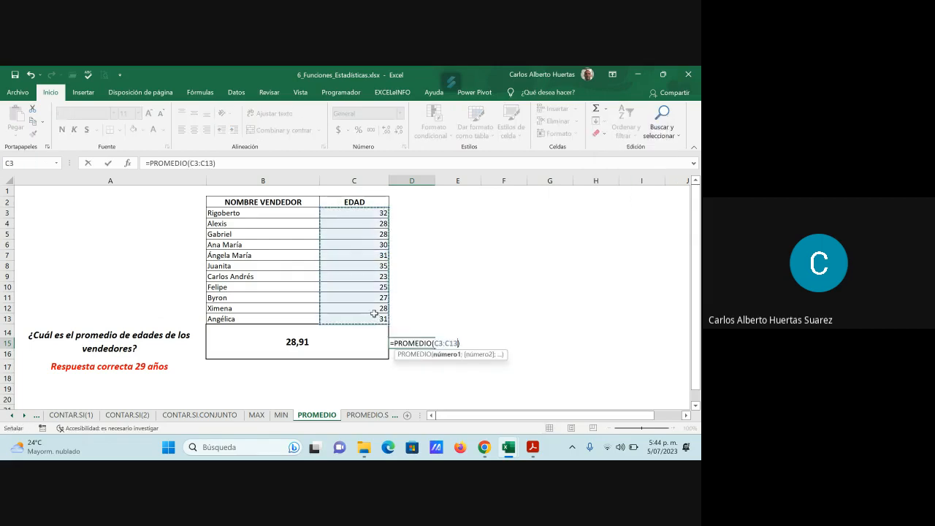
{"action": "key", "text": "Return"}
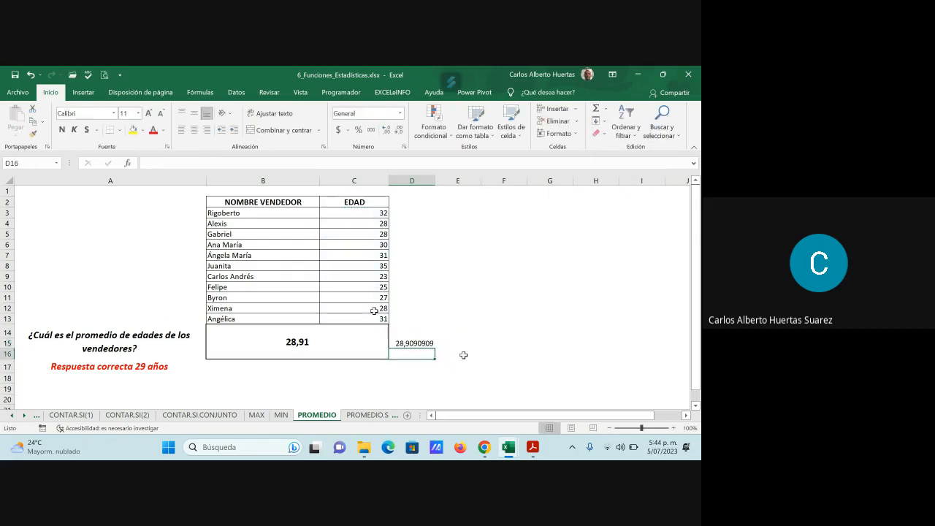
{"action": "left_click", "coordinate": [427, 340]}
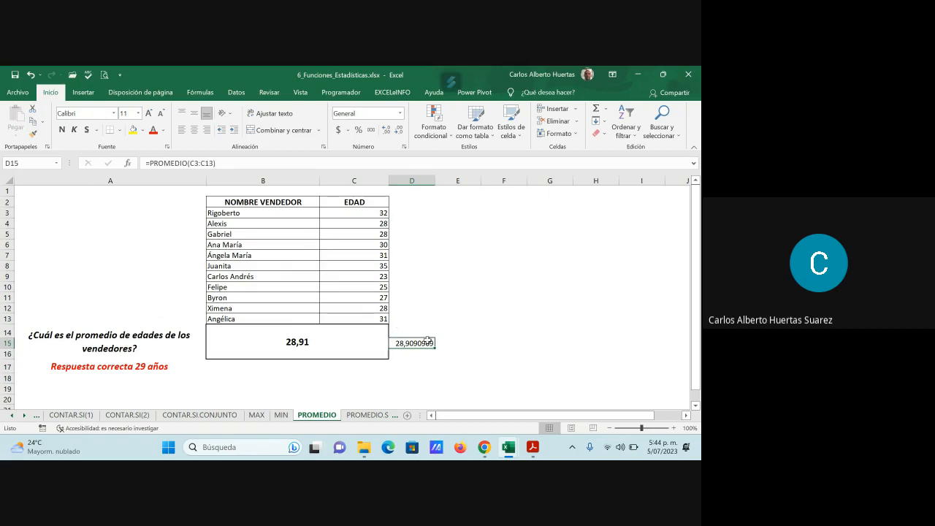
{"action": "key", "text": "Delete"}
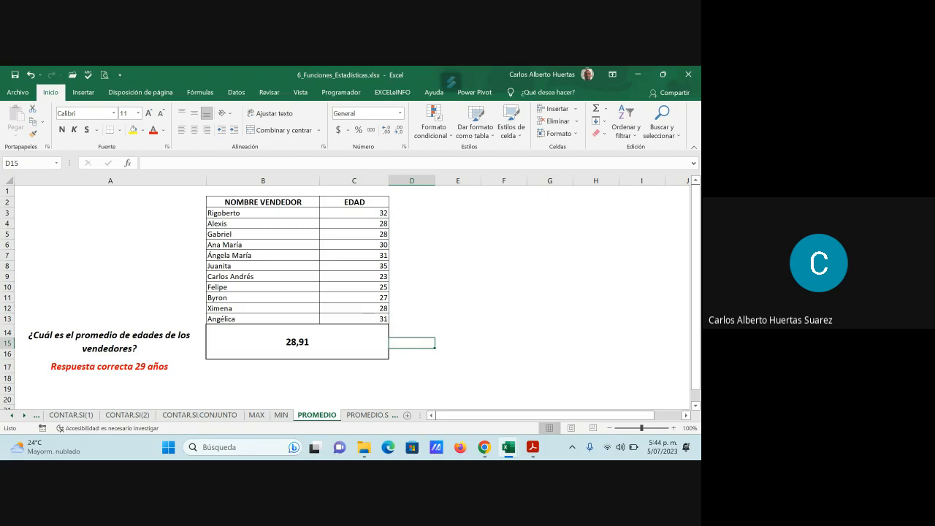
Insert the statistical function PROMEDIO.SI in answer cell B14 of the PROMEDIO.SI sheet
{"action": "left_click", "coordinate": [24, 415]}
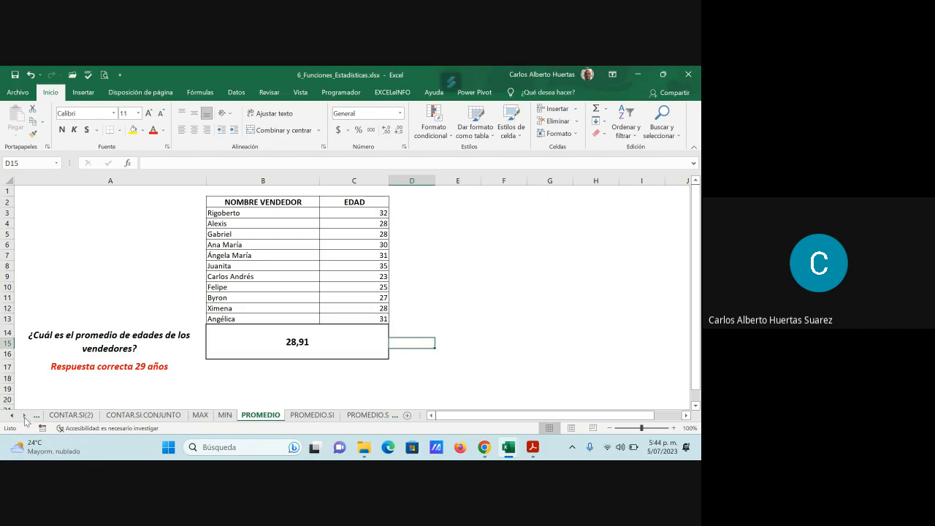
{"action": "left_click", "coordinate": [25, 415]}
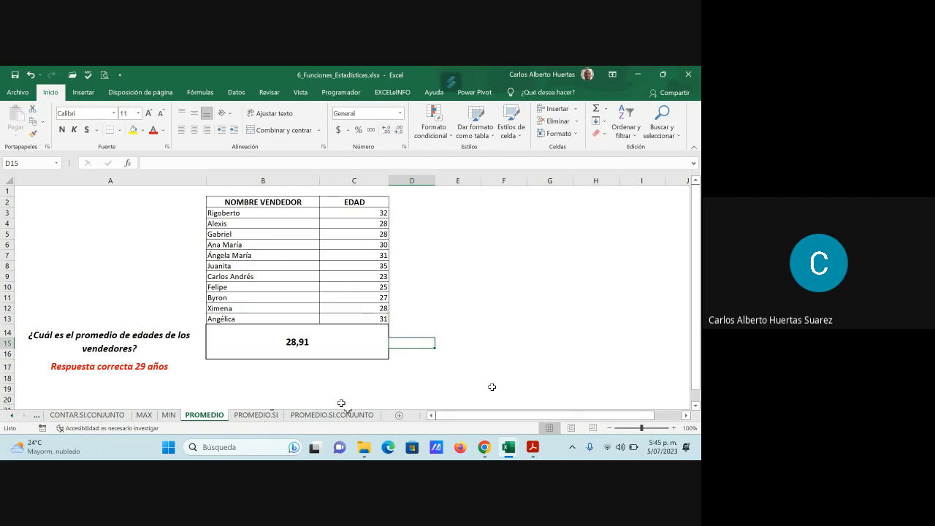
{"action": "left_click", "coordinate": [264, 417]}
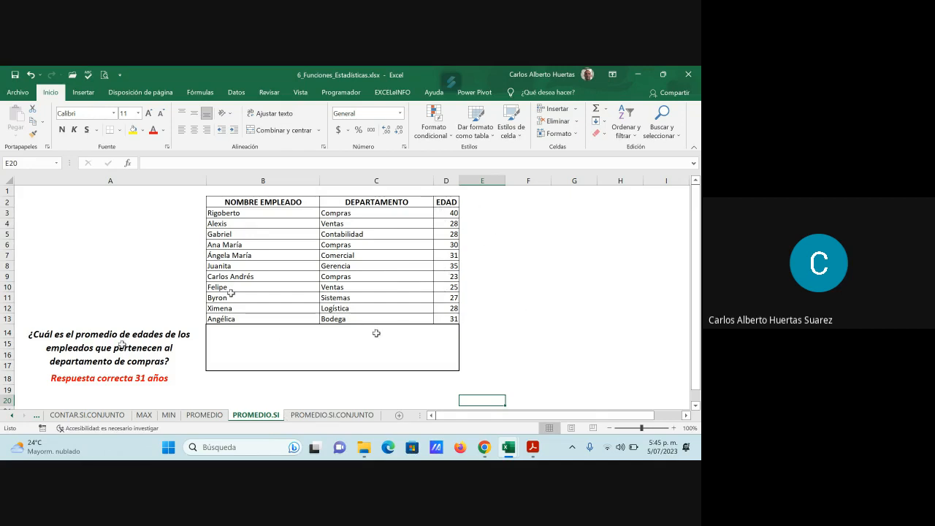
{"action": "left_click", "coordinate": [278, 347]}
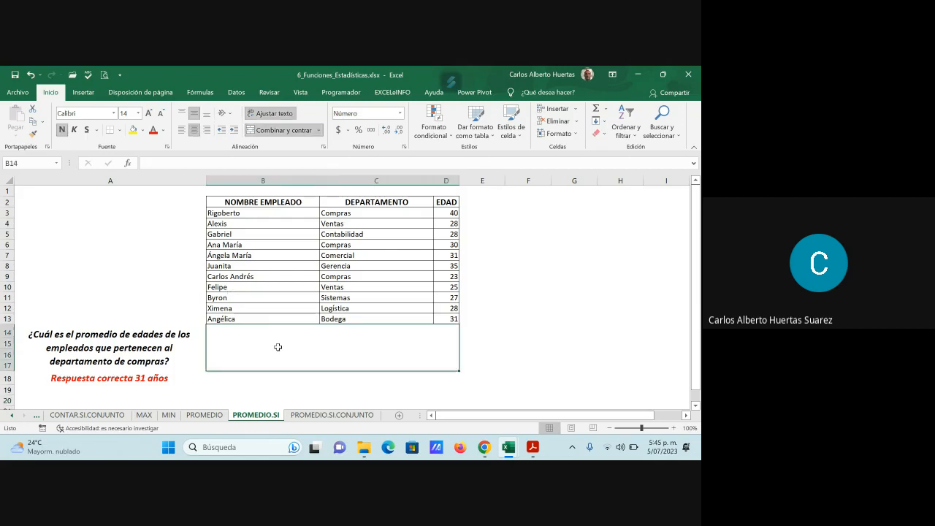
{"action": "left_click", "coordinate": [127, 164]}
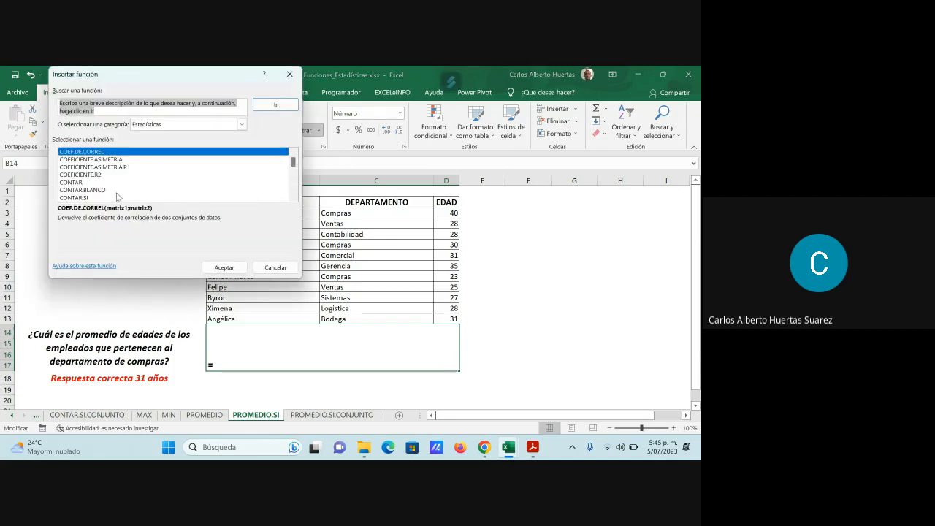
{"action": "type", "text": "P"}
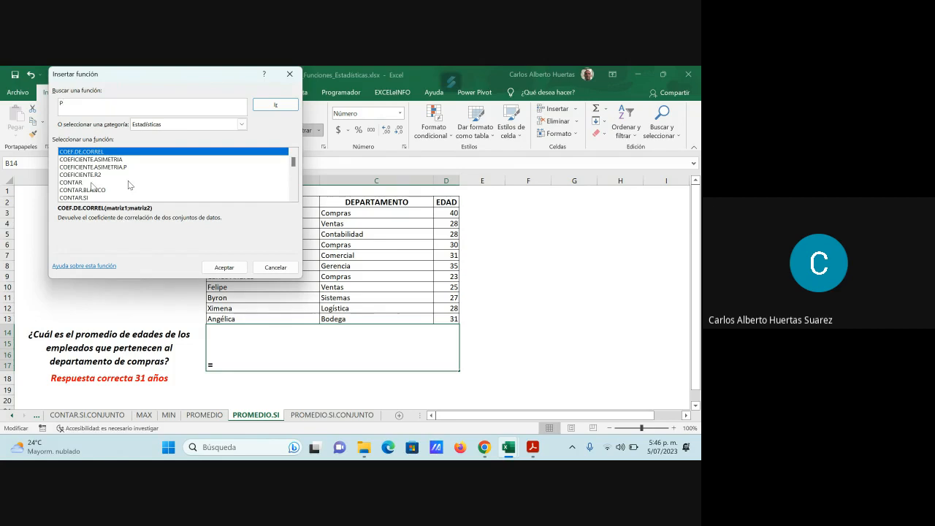
{"action": "left_click", "coordinate": [127, 177]}
{"action": "key", "text": "p"}
{"action": "scroll", "coordinate": [117, 194], "scroll_direction": "down", "scroll_amount": 3}
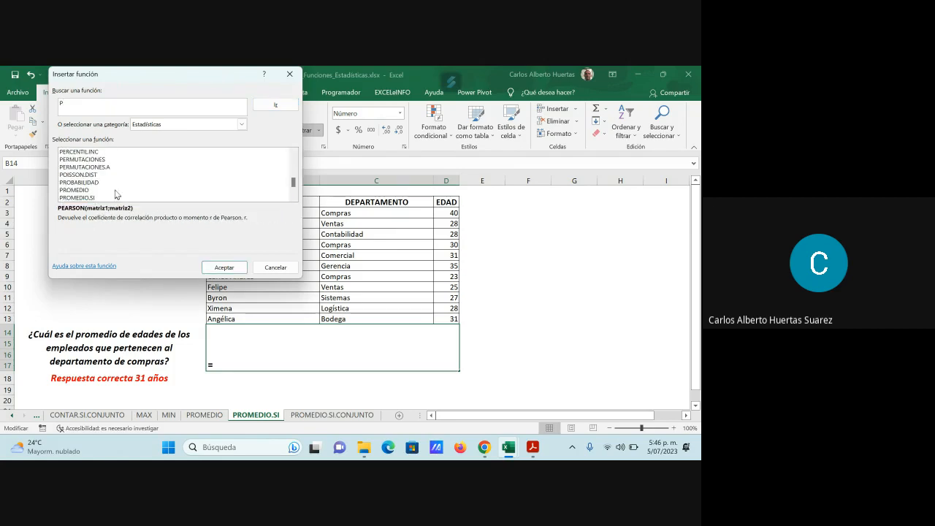
{"action": "scroll", "coordinate": [114, 194], "scroll_direction": "down", "scroll_amount": 1}
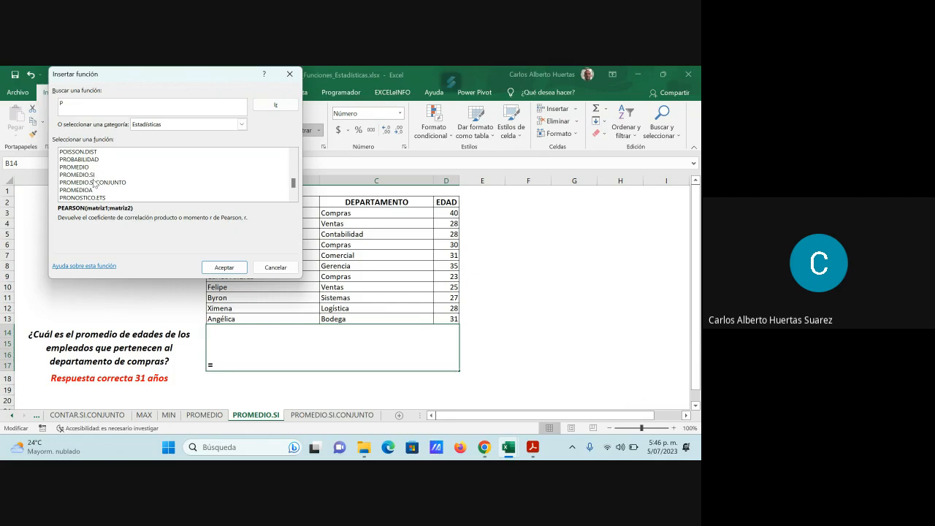
{"action": "left_click", "coordinate": [92, 175]}
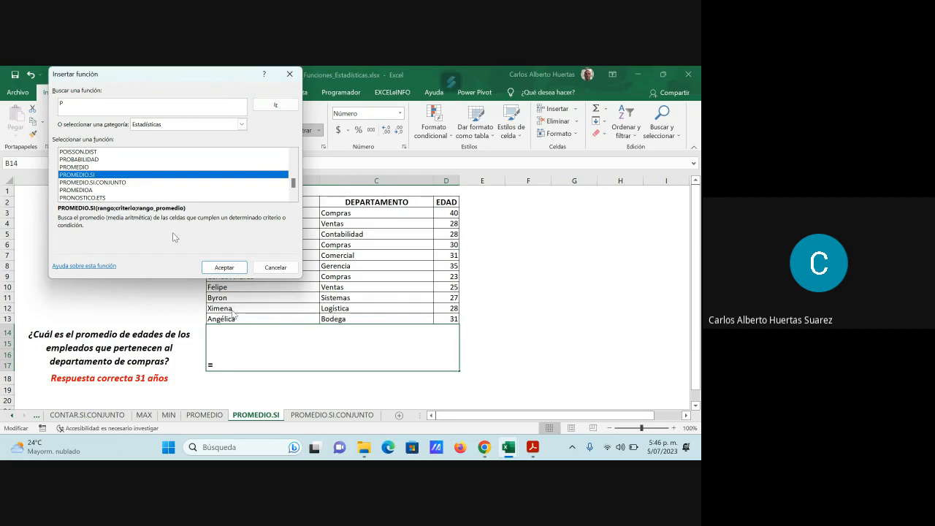
{"action": "left_click", "coordinate": [231, 270]}
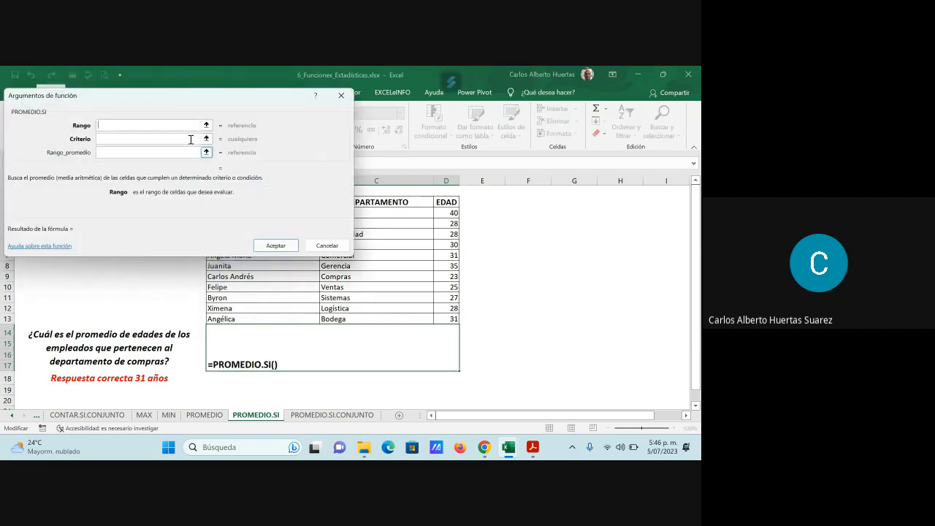
Move the function arguments dialog off the DEPARTAMENTO column and set PROMEDIO.SI's Rango argument to the departments C3:C13
{"action": "left_click_drag", "start_coordinate": [181, 110], "coordinate": [481, 83]}
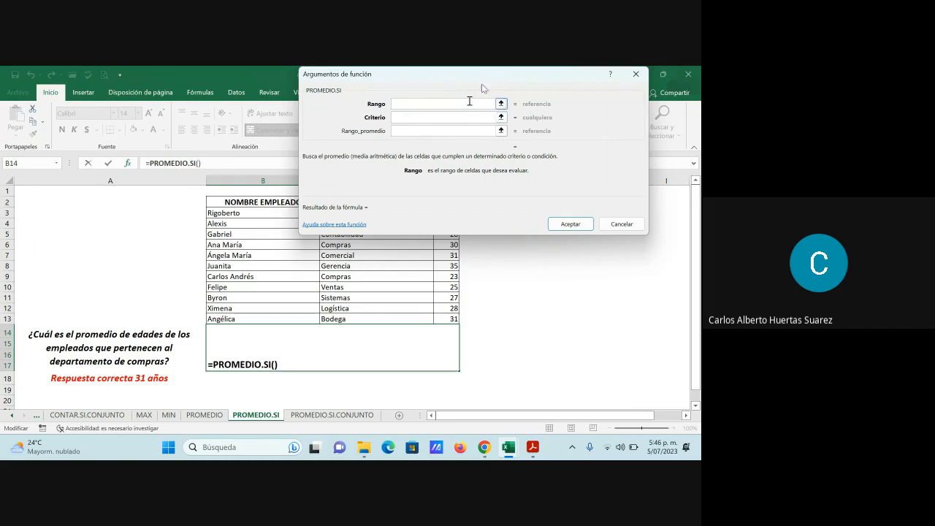
{"action": "left_click_drag", "start_coordinate": [466, 75], "coordinate": [132, 79]}
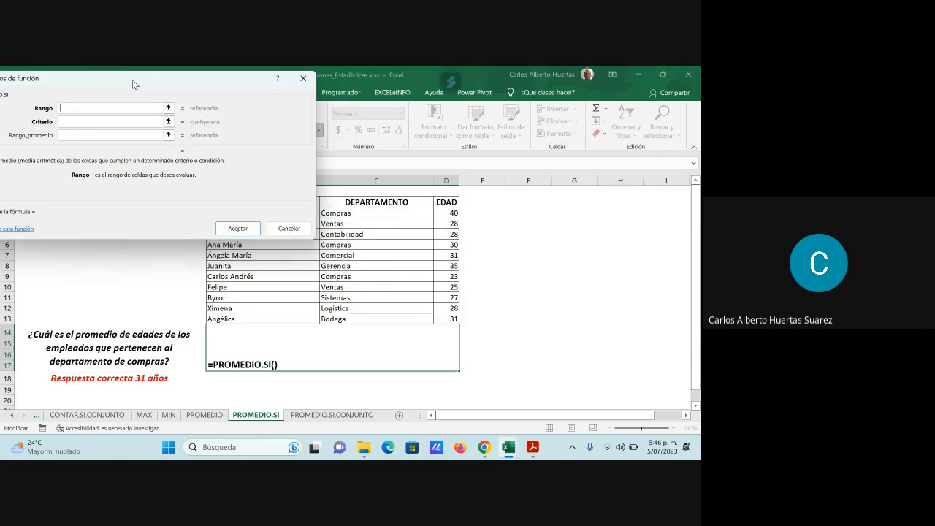
{"action": "left_click", "coordinate": [381, 211]}
{"action": "left_click_drag", "start_coordinate": [381, 212], "coordinate": [377, 314]}
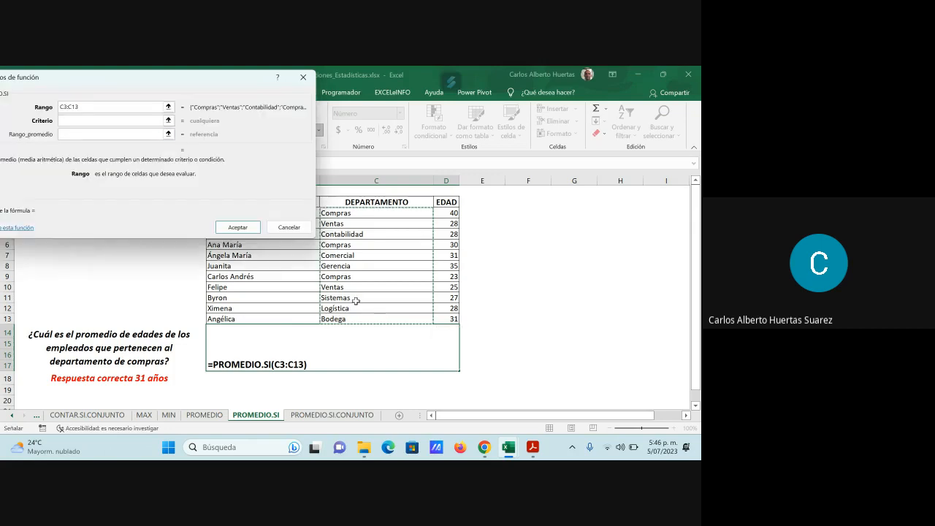
Set PROMEDIO.SI's Criterio to C9 and Rango_promedio to the ages D3:D13, and accept the function
{"action": "left_click", "coordinate": [161, 120]}
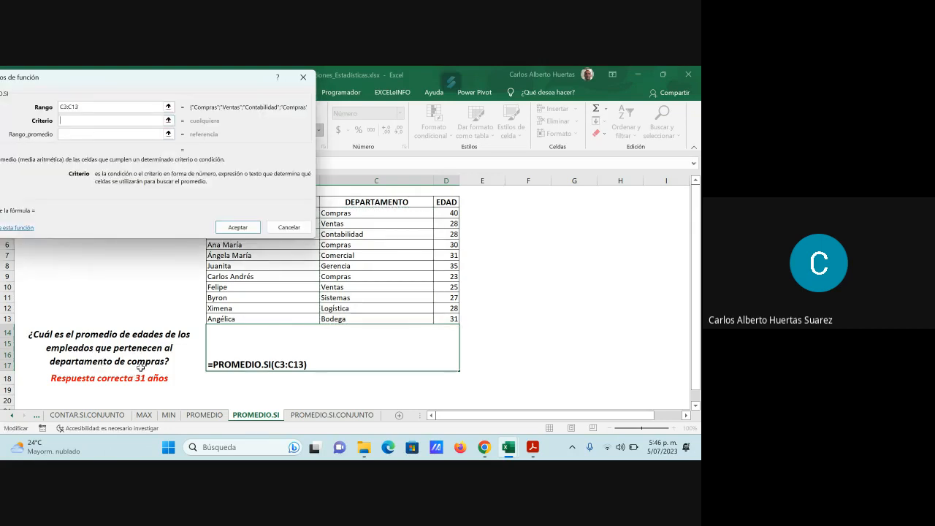
{"action": "left_click", "coordinate": [346, 278]}
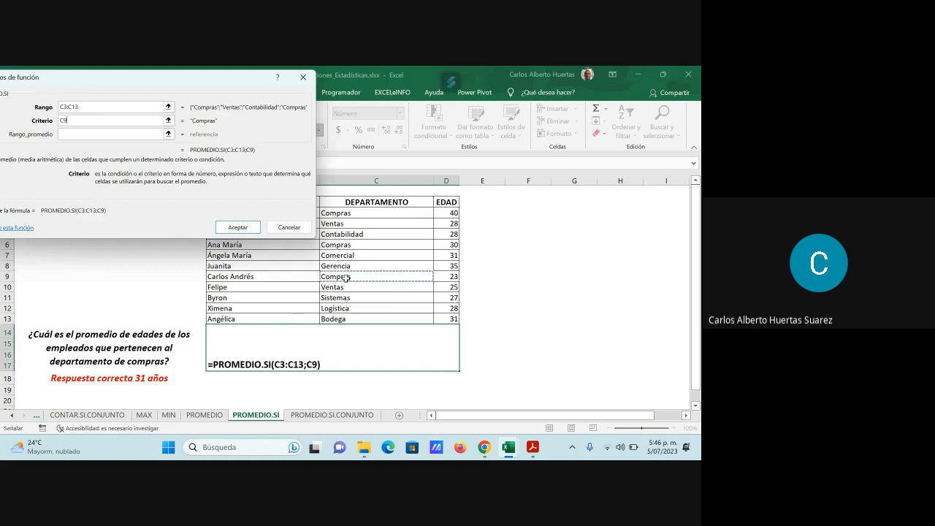
{"action": "key", "text": "Tab"}
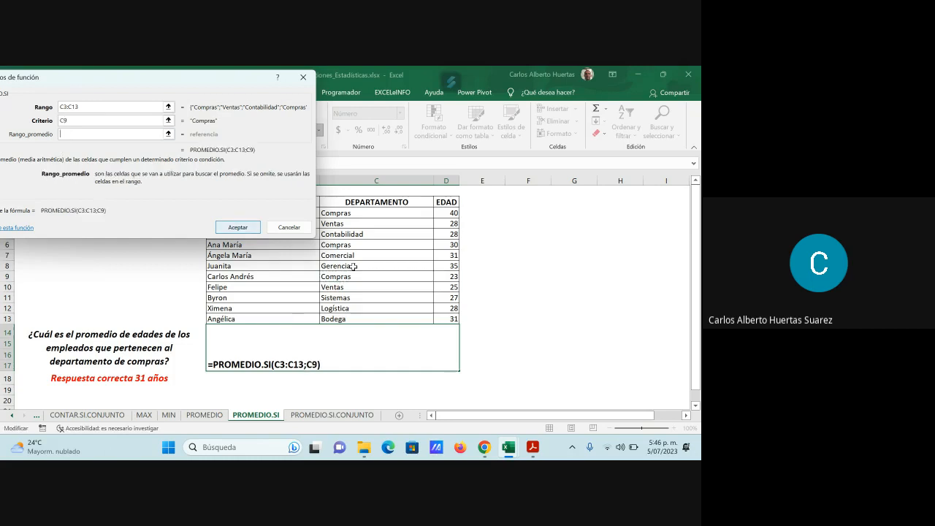
{"action": "left_click_drag", "start_coordinate": [447, 212], "coordinate": [447, 319]}
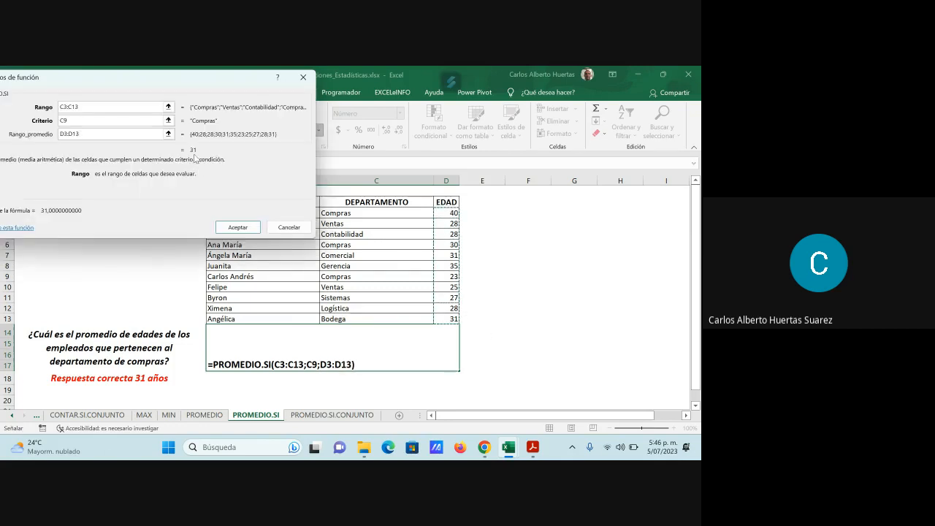
{"action": "left_click", "coordinate": [247, 229]}
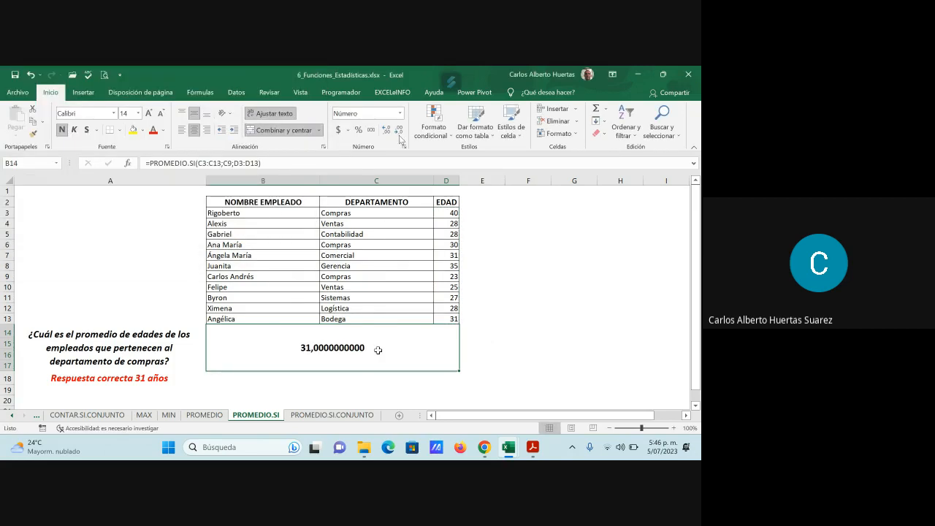
Format the average age in B14 to show no decimal places
{"action": "left_click", "coordinate": [399, 131]}
{"action": "left_click", "coordinate": [398, 132]}
{"action": "left_click", "coordinate": [399, 132]}
{"action": "left_click", "coordinate": [399, 132]}
{"action": "left_click", "coordinate": [399, 132]}
{"action": "left_click", "coordinate": [399, 131]}
{"action": "left_click", "coordinate": [399, 132]}
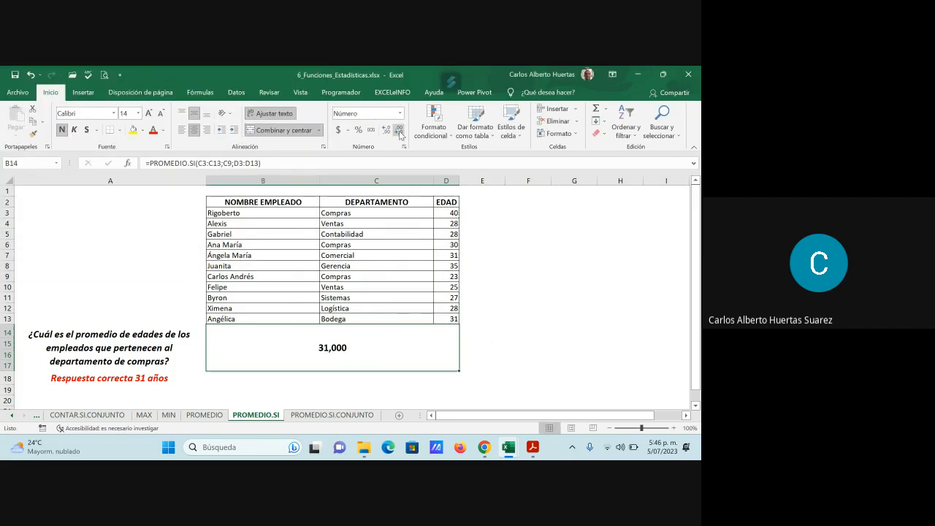
{"action": "left_click", "coordinate": [399, 131]}
{"action": "left_click", "coordinate": [399, 131]}
{"action": "left_click", "coordinate": [398, 131]}
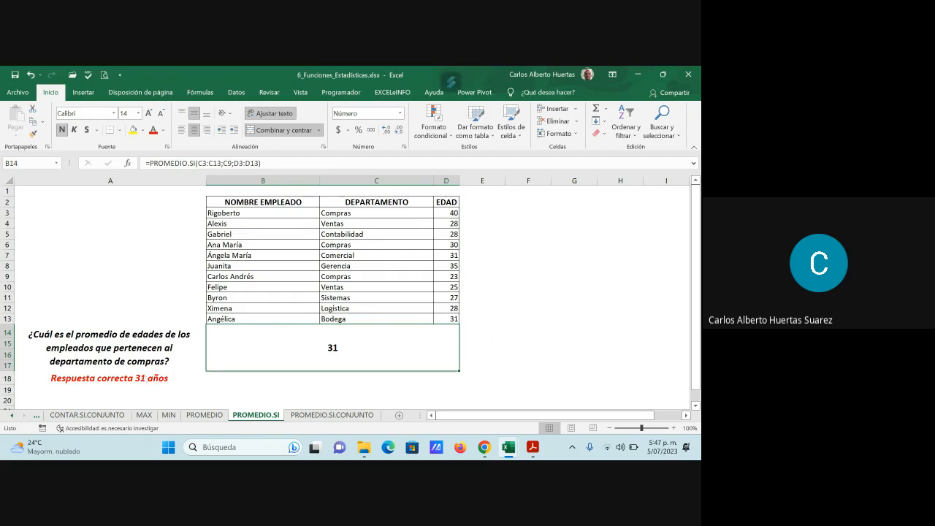
Open the PROMEDIO.SI.CONJUNTO sheet and examine the sales table's columns against the STATE, PAID and QUANTITY criteria
{"action": "left_click", "coordinate": [322, 416]}
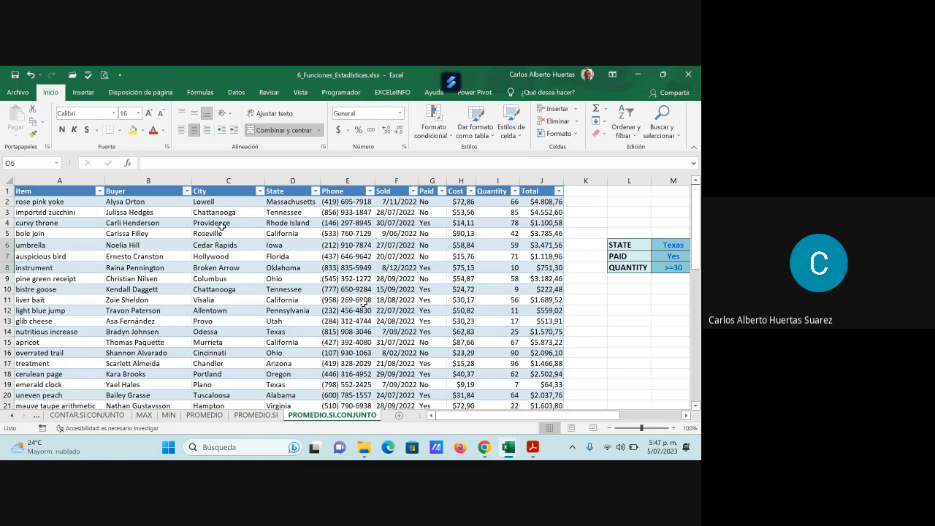
{"action": "left_click", "coordinate": [225, 190]}
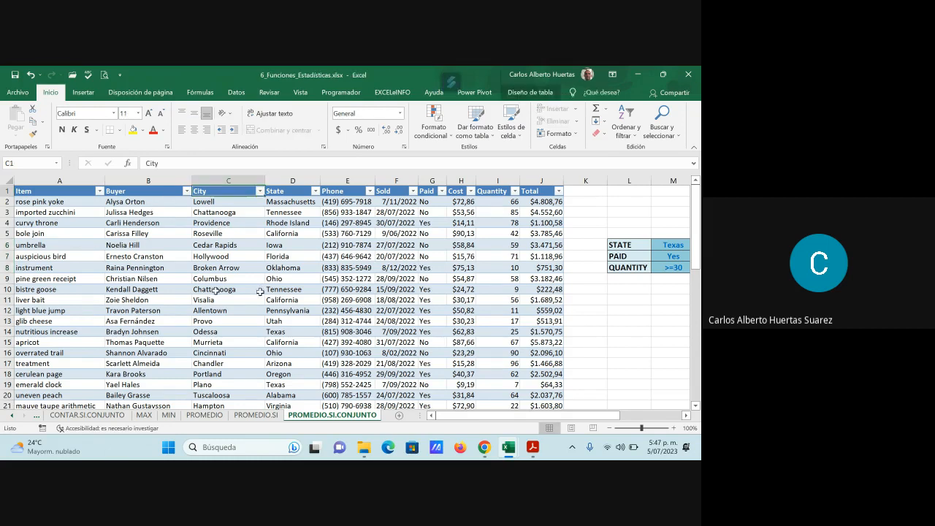
{"action": "scroll", "coordinate": [212, 292], "scroll_direction": "down", "scroll_amount": 1}
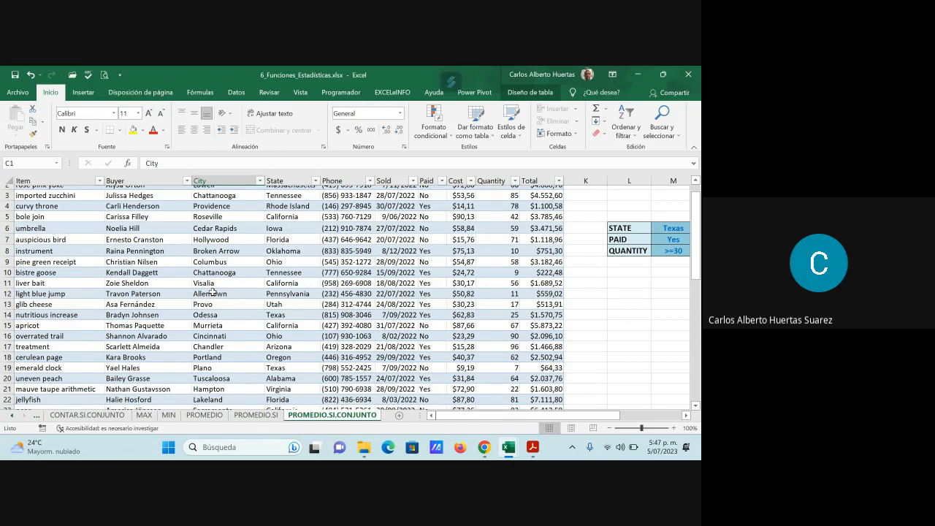
{"action": "scroll", "coordinate": [212, 292], "scroll_direction": "up", "scroll_amount": 1}
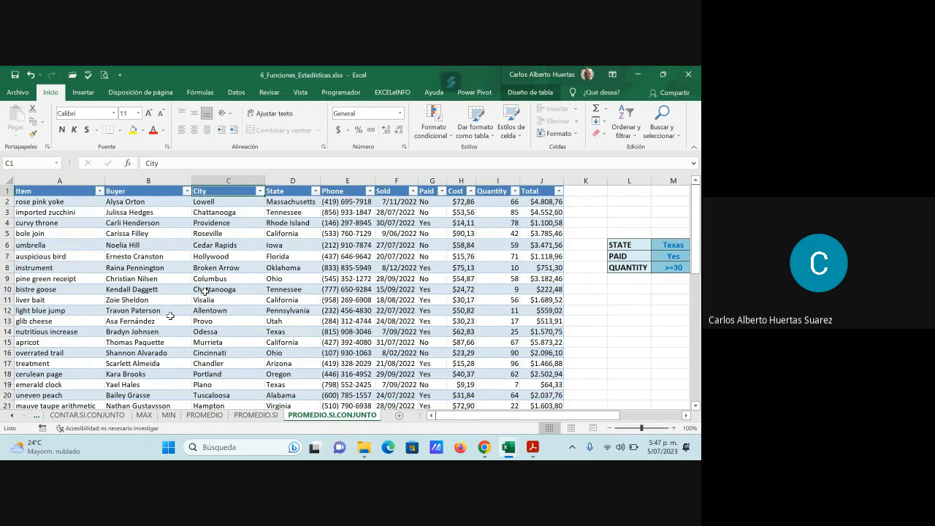
{"action": "left_click", "coordinate": [286, 193]}
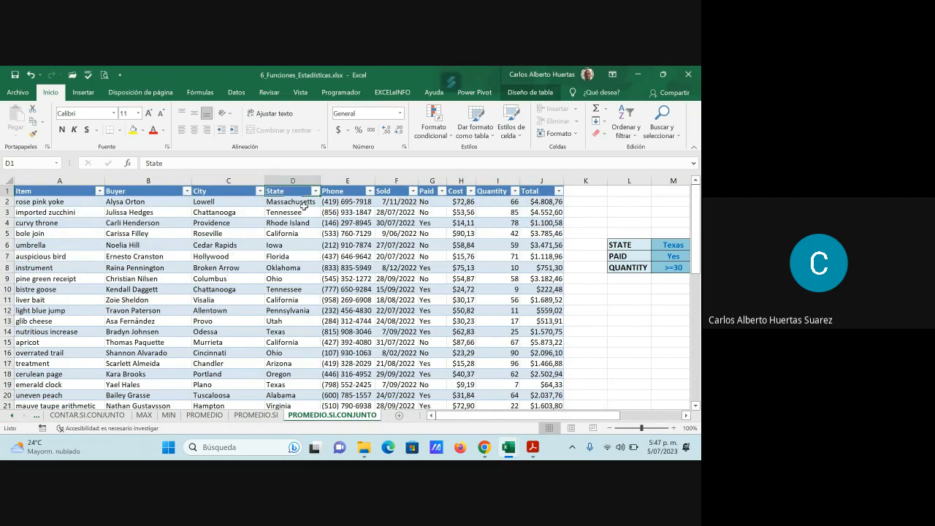
{"action": "left_click", "coordinate": [336, 193]}
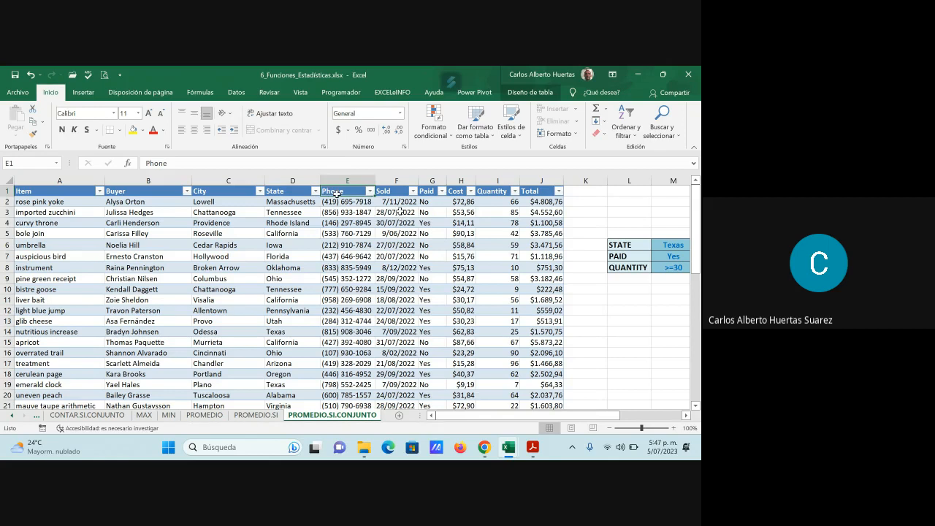
{"action": "left_click", "coordinate": [398, 193]}
{"action": "left_click", "coordinate": [431, 193]}
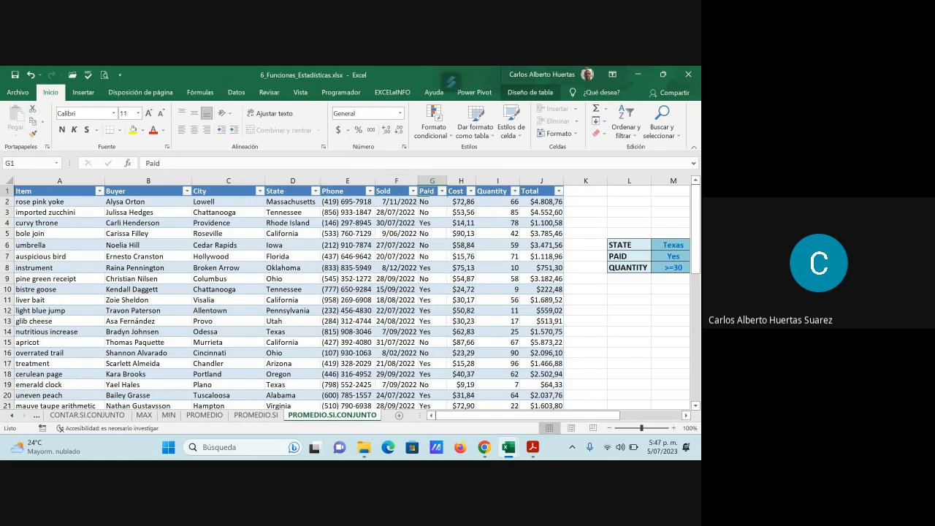
{"action": "scroll", "coordinate": [453, 302], "scroll_direction": "down", "scroll_amount": 2}
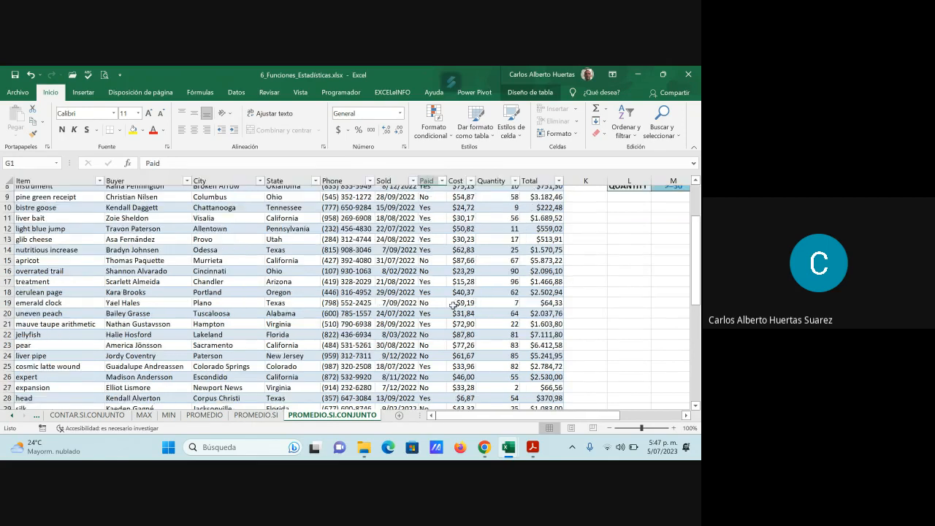
{"action": "scroll", "coordinate": [454, 302], "scroll_direction": "down", "scroll_amount": 10}
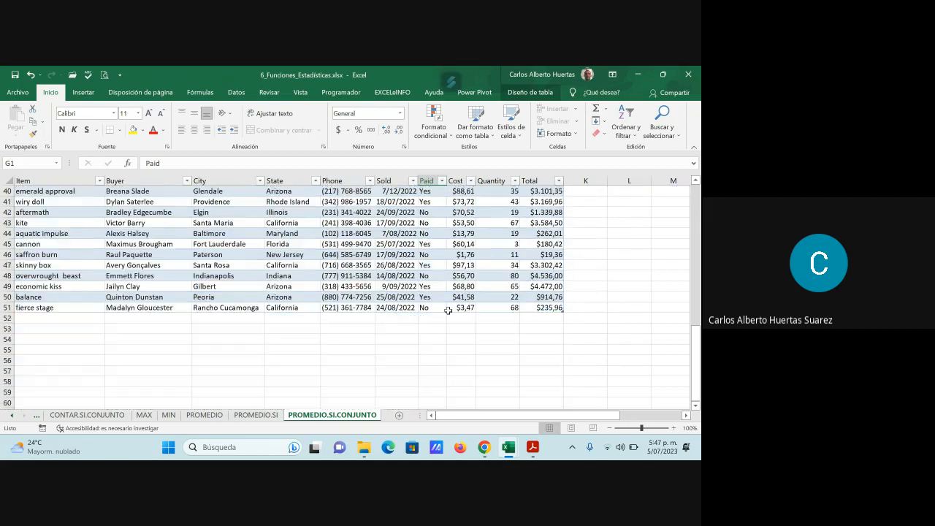
{"action": "scroll", "coordinate": [448, 310], "scroll_direction": "up", "scroll_amount": 13}
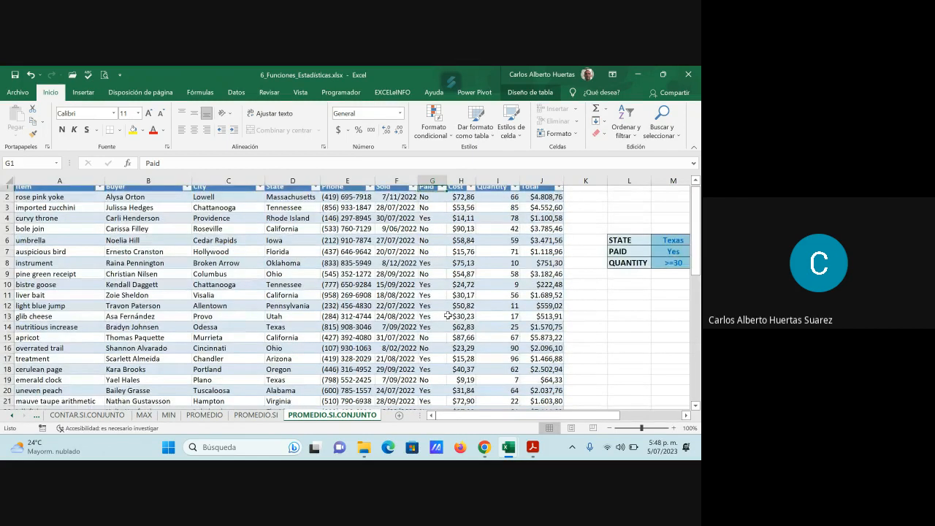
{"action": "scroll", "coordinate": [448, 316], "scroll_direction": "up", "scroll_amount": 1}
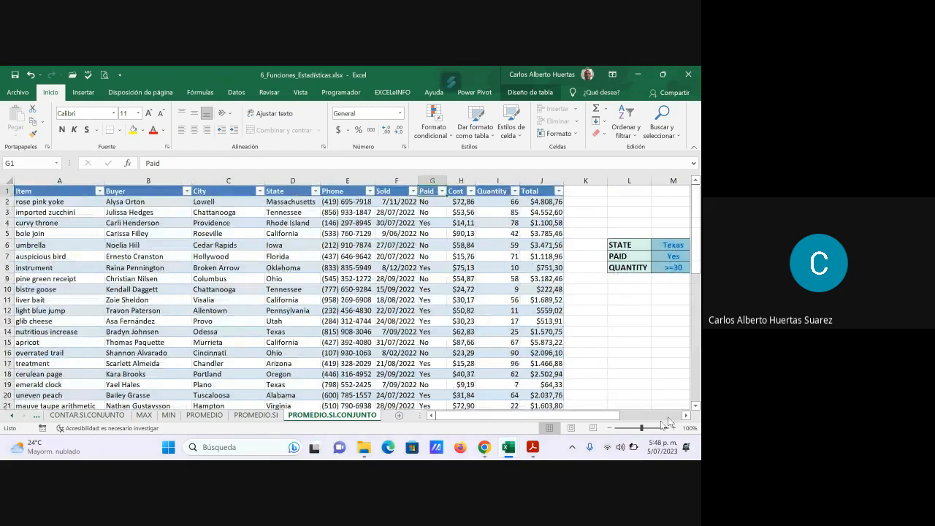
{"action": "mouse_move", "coordinate": [588, 415]}
{"action": "left_mouse_down"}
{"action": "mouse_move", "coordinate": [631, 415]}
{"action": "mouse_move", "coordinate": [588, 422]}
{"action": "left_mouse_up"}
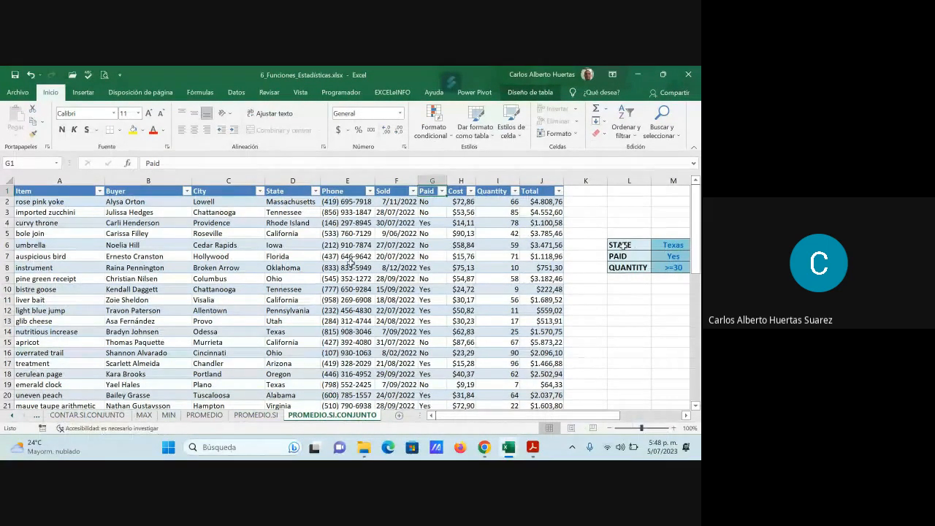
{"action": "left_click", "coordinate": [284, 191]}
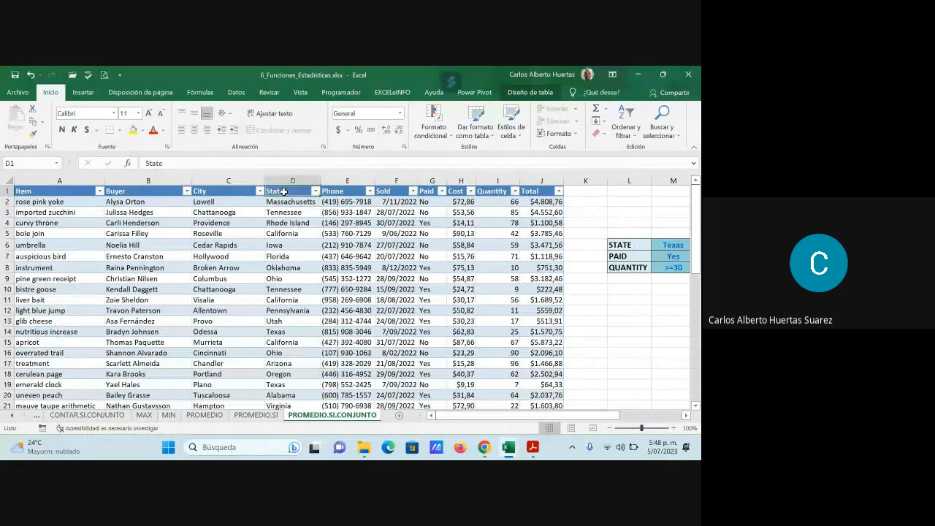
{"action": "left_click", "coordinate": [431, 192]}
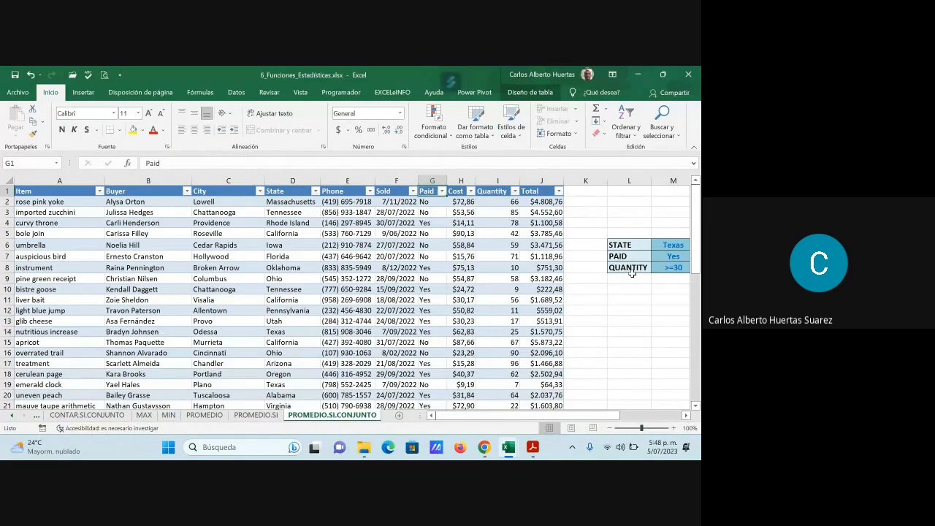
{"action": "left_click", "coordinate": [494, 192]}
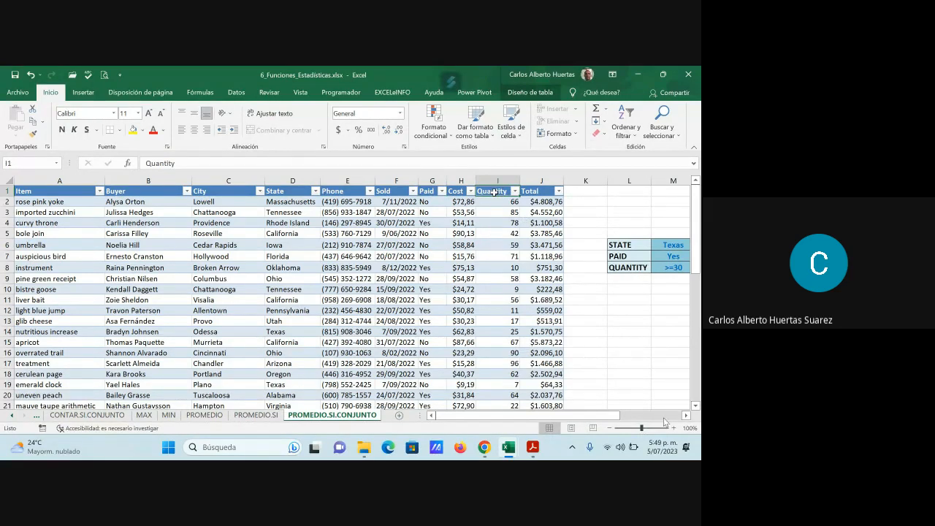
Insert the statistical function PROMEDIO.SI.CONJUNTO in the merged answer cell O6
{"action": "left_click", "coordinate": [686, 415]}
{"action": "left_click", "coordinate": [686, 415]}
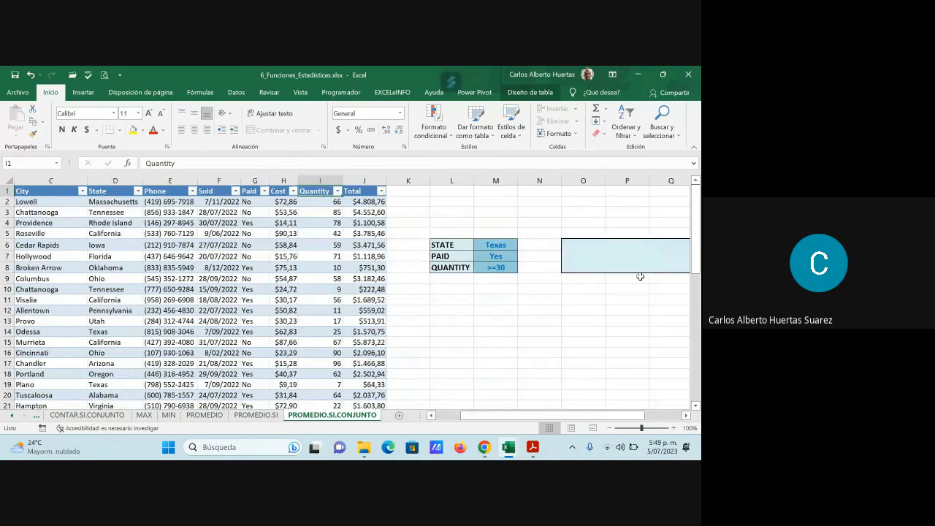
{"action": "left_click", "coordinate": [626, 253]}
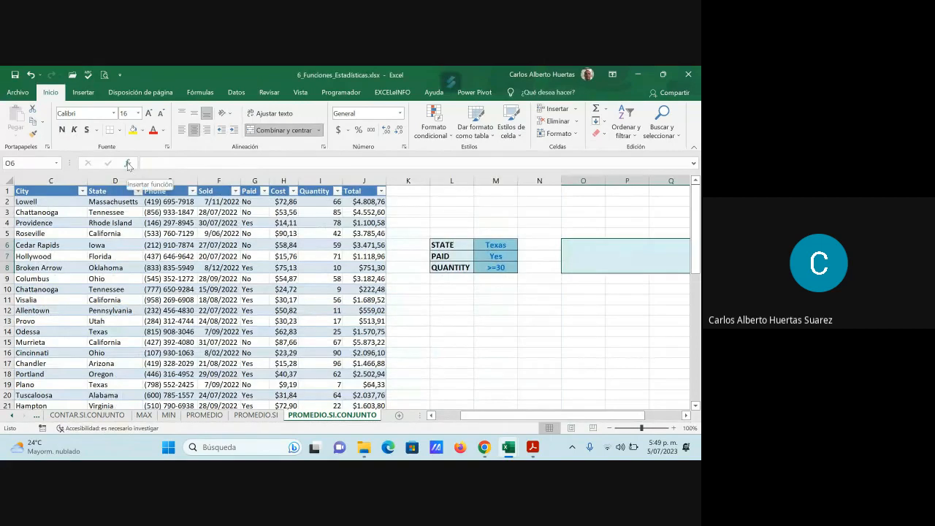
{"action": "left_click", "coordinate": [127, 162]}
{"action": "scroll", "coordinate": [95, 193], "scroll_direction": "down", "scroll_amount": 2}
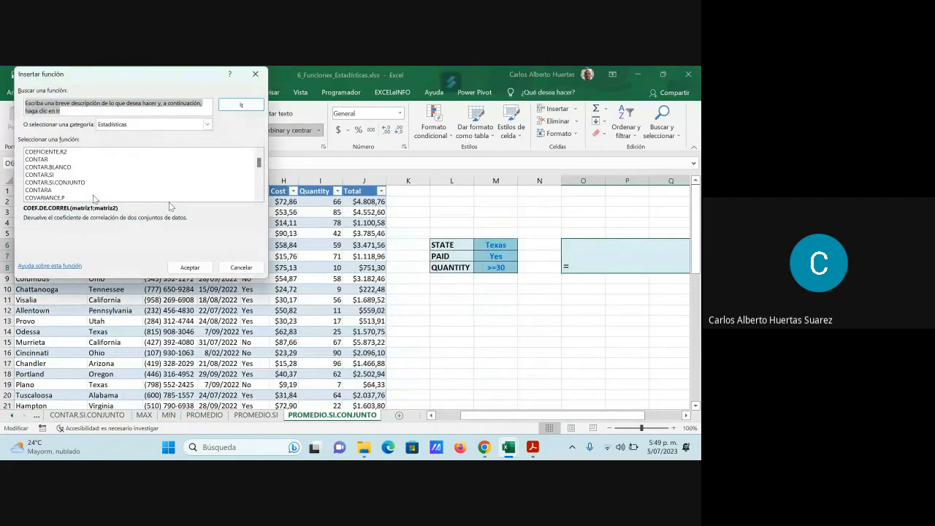
{"action": "left_click", "coordinate": [55, 183]}
{"action": "key", "text": "p"}
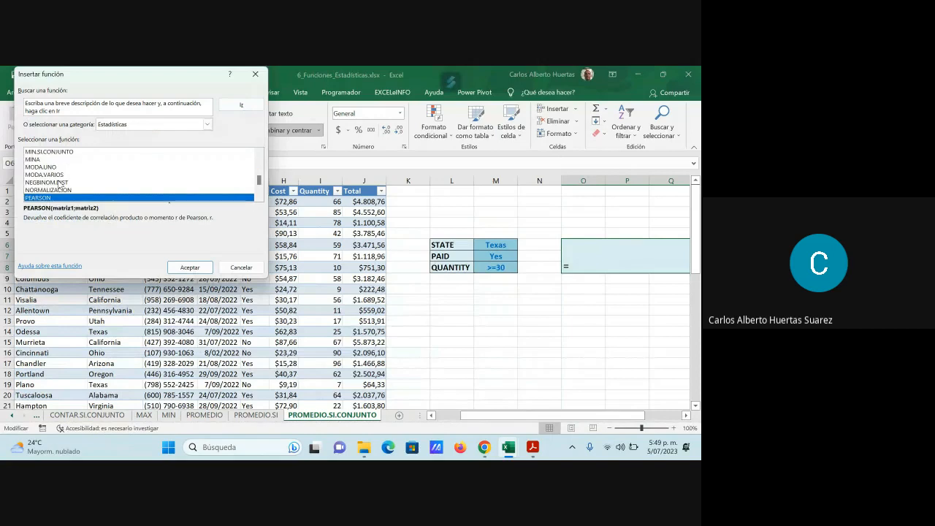
{"action": "scroll", "coordinate": [81, 188], "scroll_direction": "down", "scroll_amount": 1}
{"action": "scroll", "coordinate": [80, 189], "scroll_direction": "down", "scroll_amount": 3}
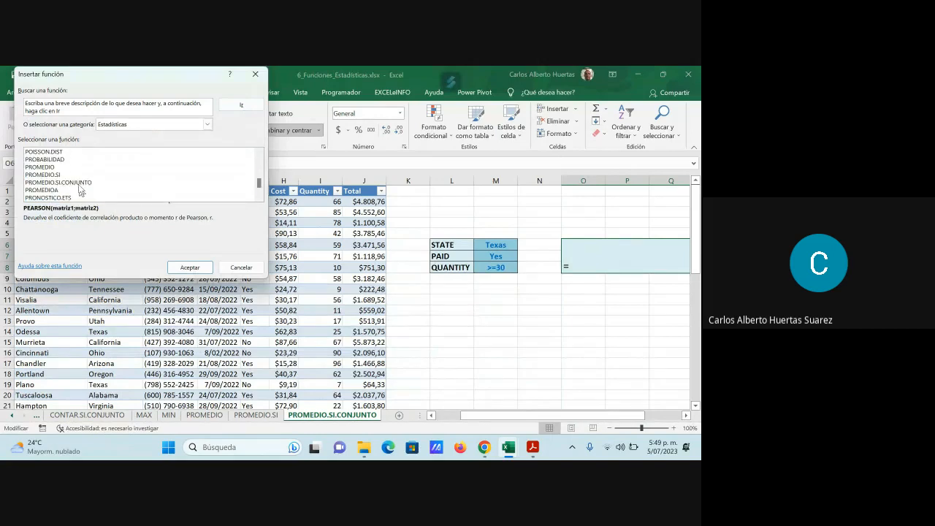
{"action": "left_click", "coordinate": [80, 182]}
{"action": "left_click", "coordinate": [190, 268]}
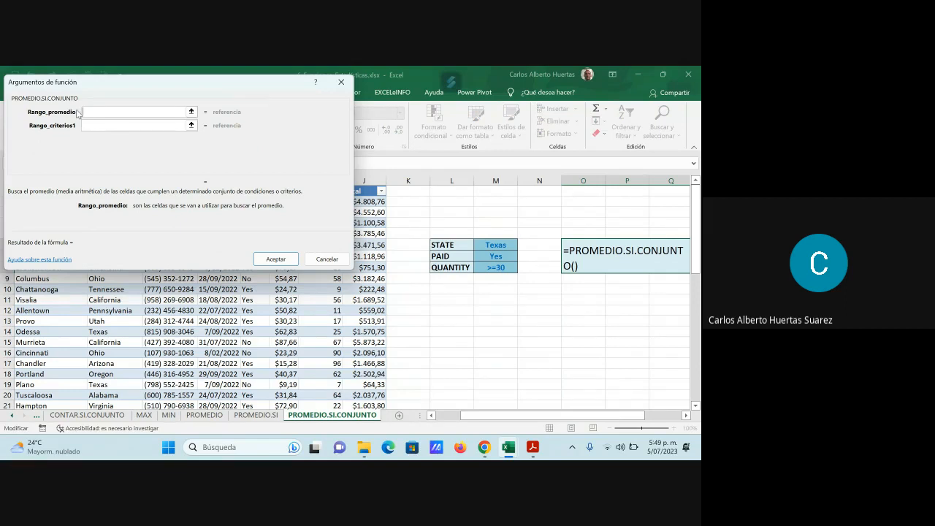
Move the function arguments dialog off the table's first rows and reveal the argument fields up to Criterio2
{"action": "left_click_drag", "start_coordinate": [94, 85], "coordinate": [137, 223]}
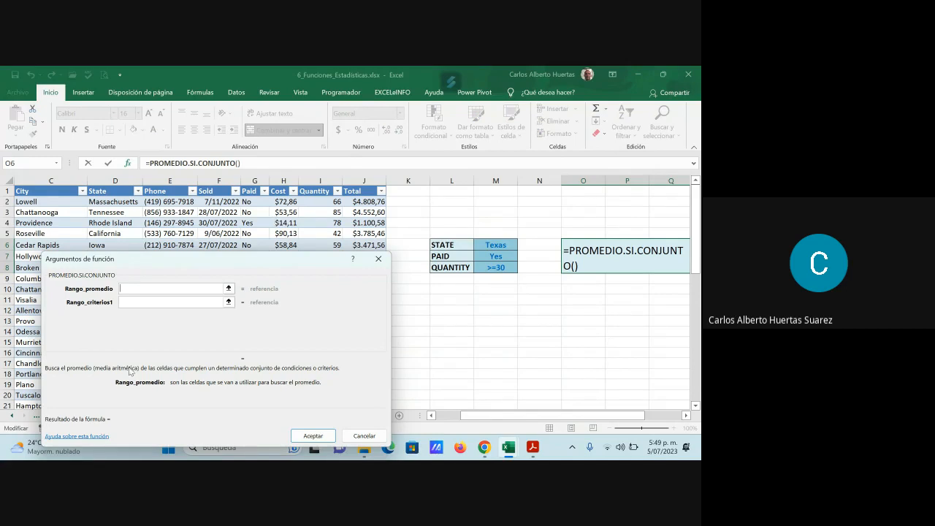
{"action": "left_click", "coordinate": [168, 302]}
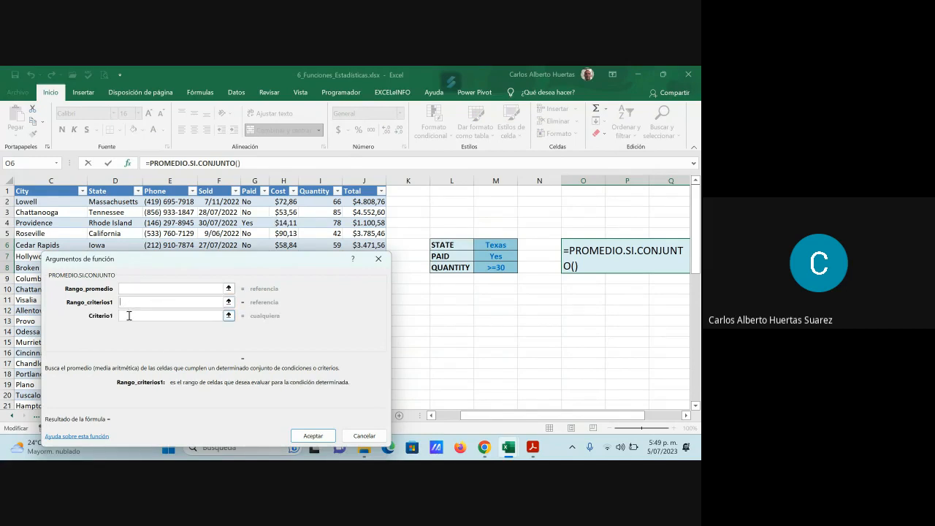
{"action": "left_click", "coordinate": [128, 315]}
{"action": "left_click", "coordinate": [128, 330]}
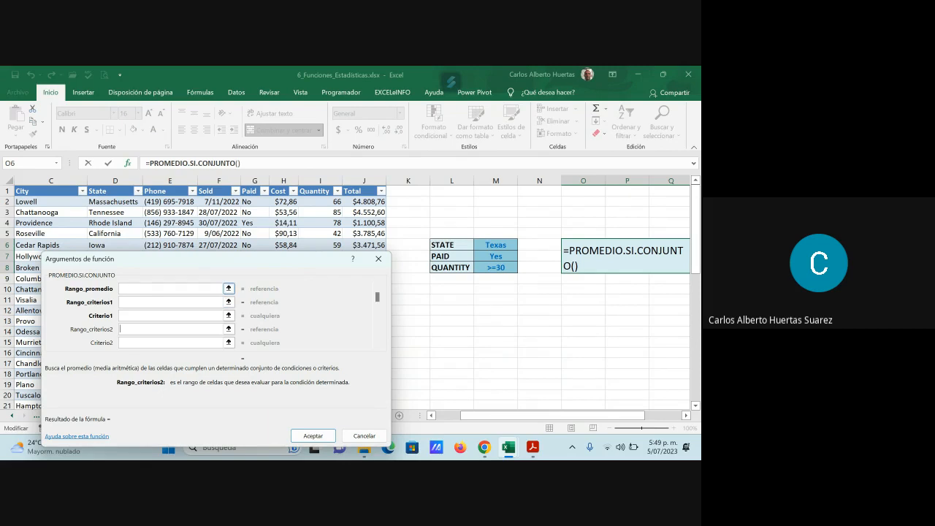
{"action": "left_click", "coordinate": [133, 289]}
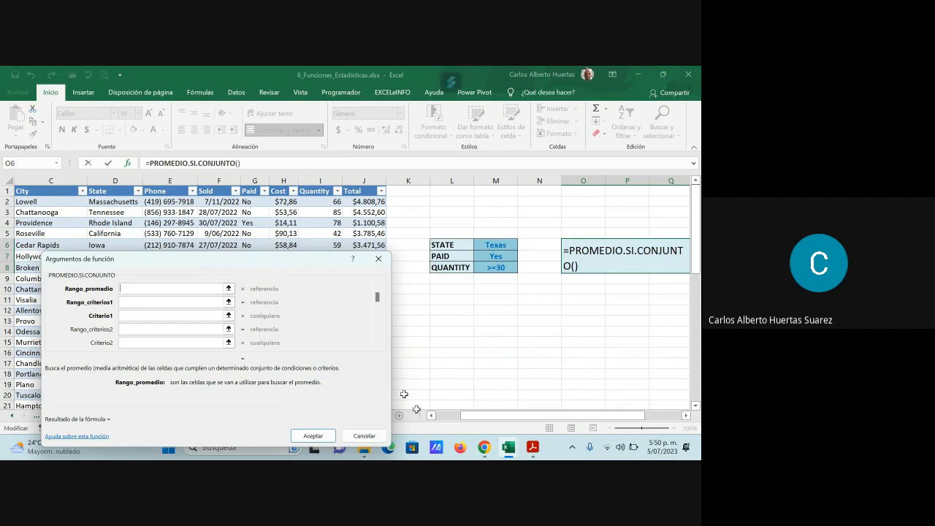
{"action": "type", "text": ">=30"}
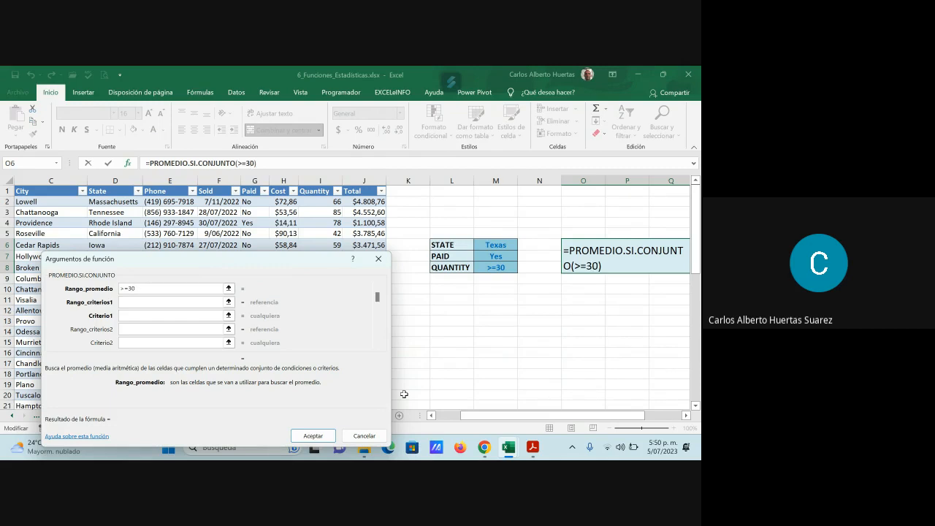
{"action": "key", "text": "BackSpace"}
{"action": "key", "text": "BackSpace"}
{"action": "key", "text": "BackSpace"}
{"action": "key", "text": "BackSpace"}
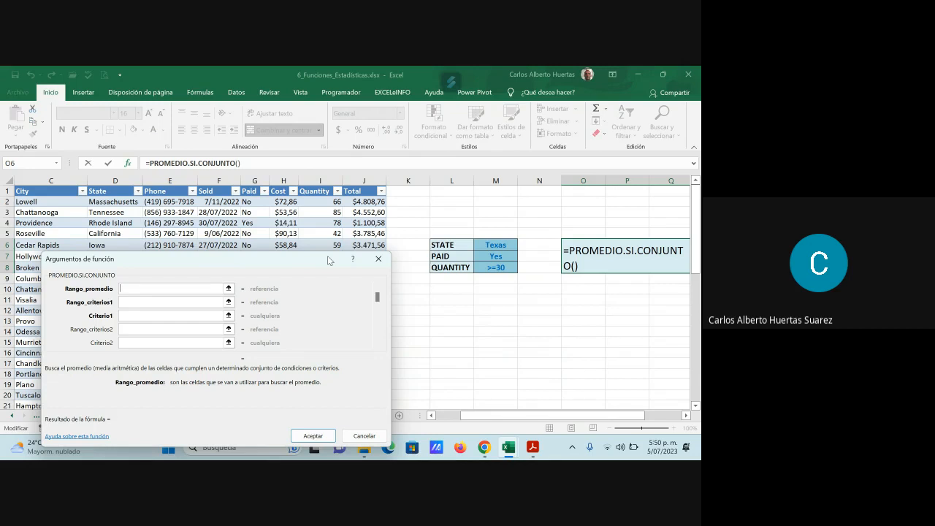
Set Rango_promedio to the quantities in I2:I52 and Rango_criterios1 to the table's State column
{"action": "left_click", "coordinate": [317, 204]}
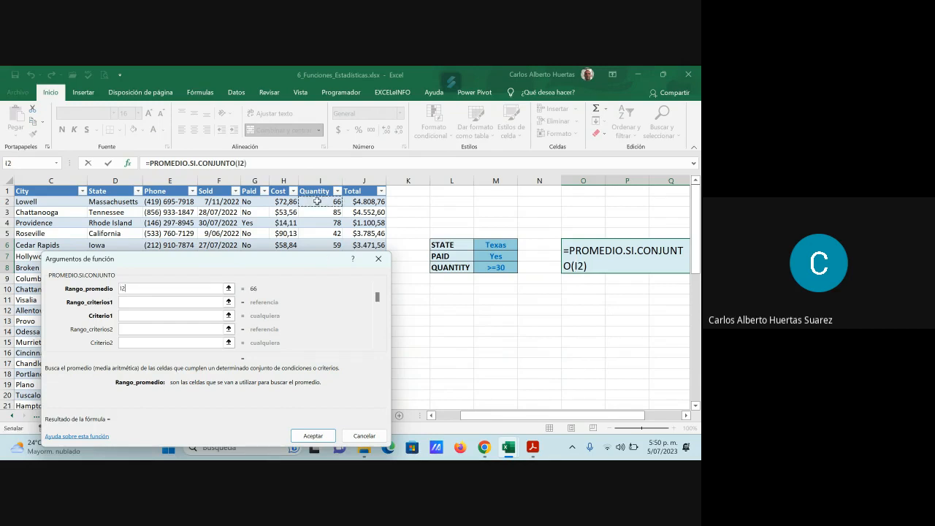
{"action": "left_click_drag", "start_coordinate": [317, 204], "coordinate": [334, 387]}
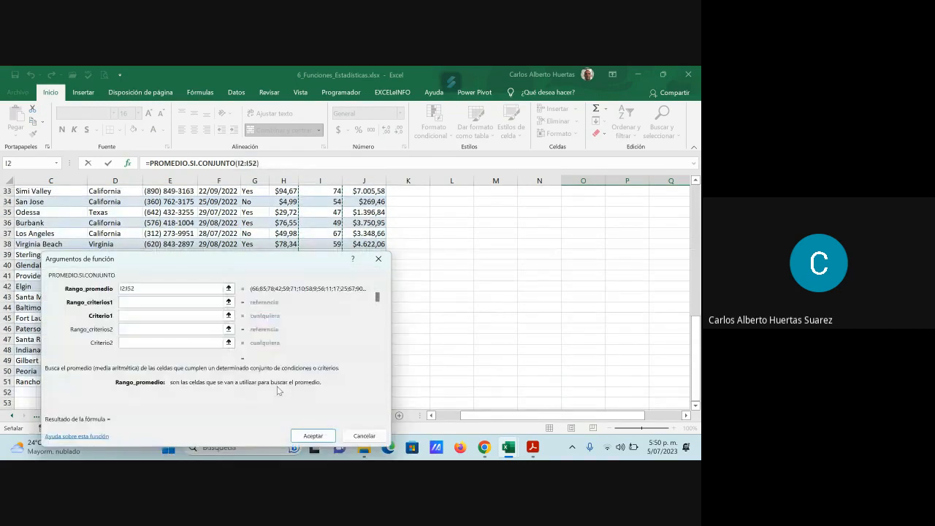
{"action": "left_click", "coordinate": [127, 302]}
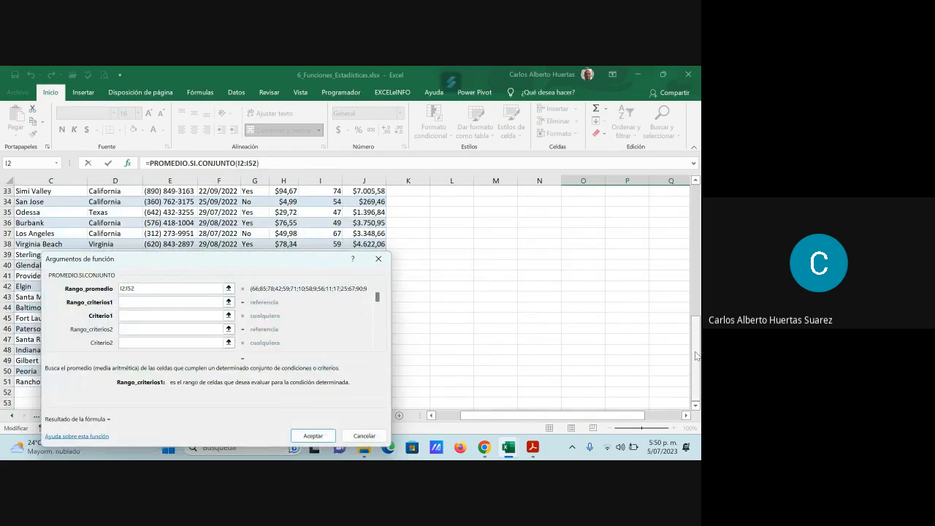
{"action": "left_click_drag", "start_coordinate": [696, 356], "coordinate": [696, 227]}
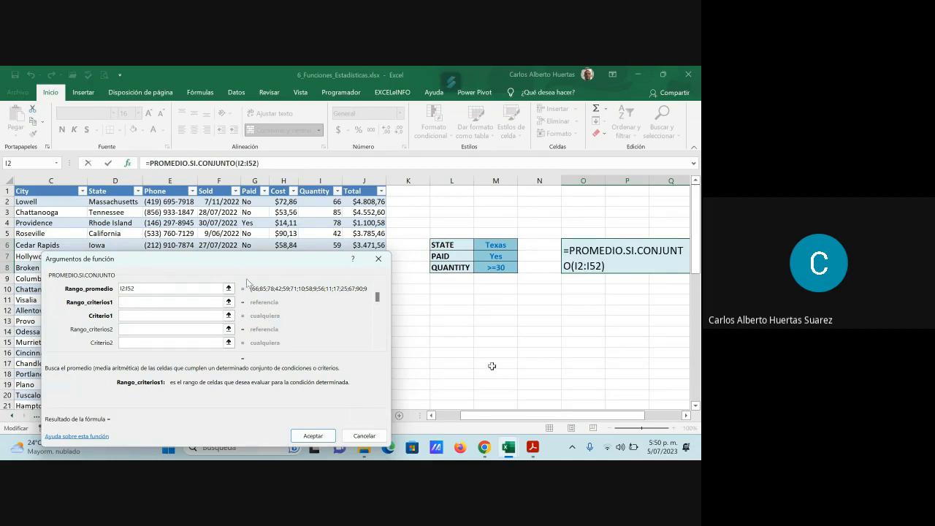
{"action": "left_click", "coordinate": [118, 200]}
{"action": "left_click_drag", "start_coordinate": [118, 199], "coordinate": [109, 394]}
Set Criterio1 to the STATE criterion in cell M6
{"action": "left_click", "coordinate": [127, 313]}
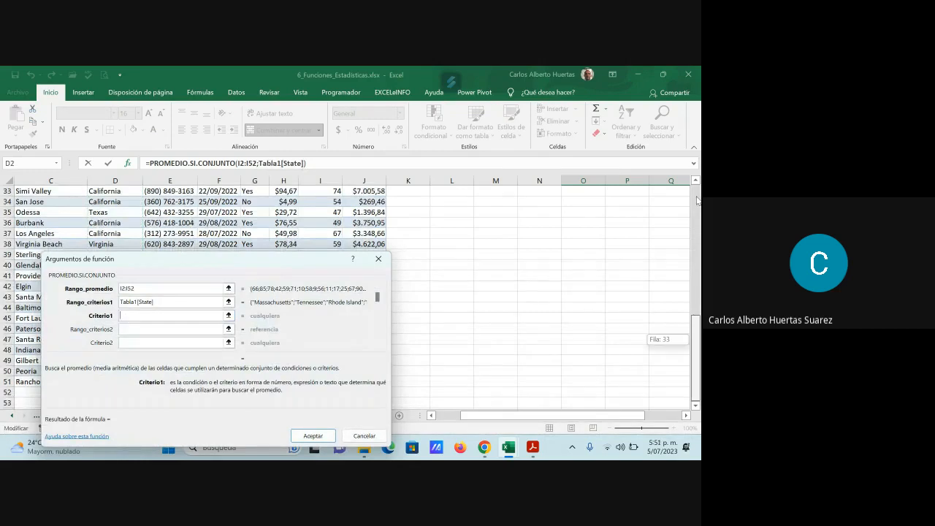
{"action": "scroll", "coordinate": [491, 244], "scroll_direction": "up", "scroll_amount": 10}
{"action": "left_click", "coordinate": [491, 245]}
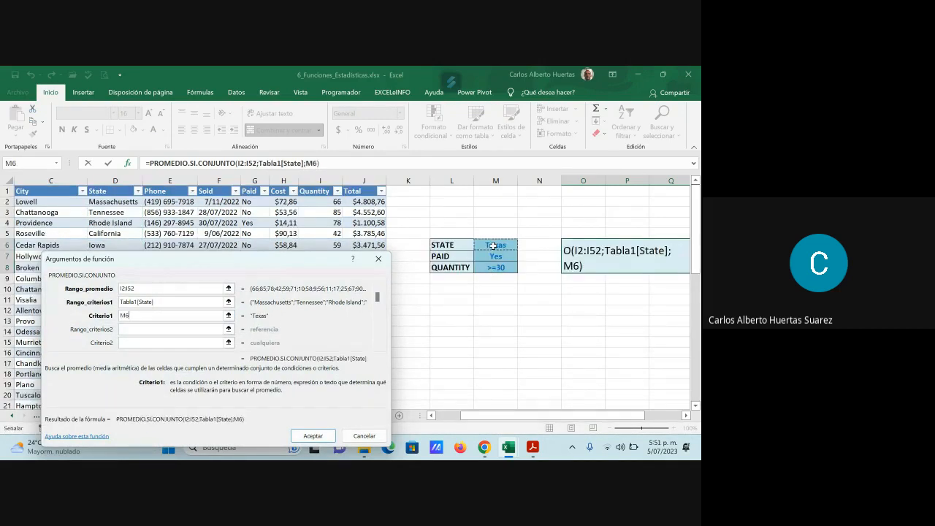
Set Rango_criterios2 to the table's Paid column and Criterio2 to cell G33, which contains Yes
{"action": "left_click", "coordinate": [125, 329]}
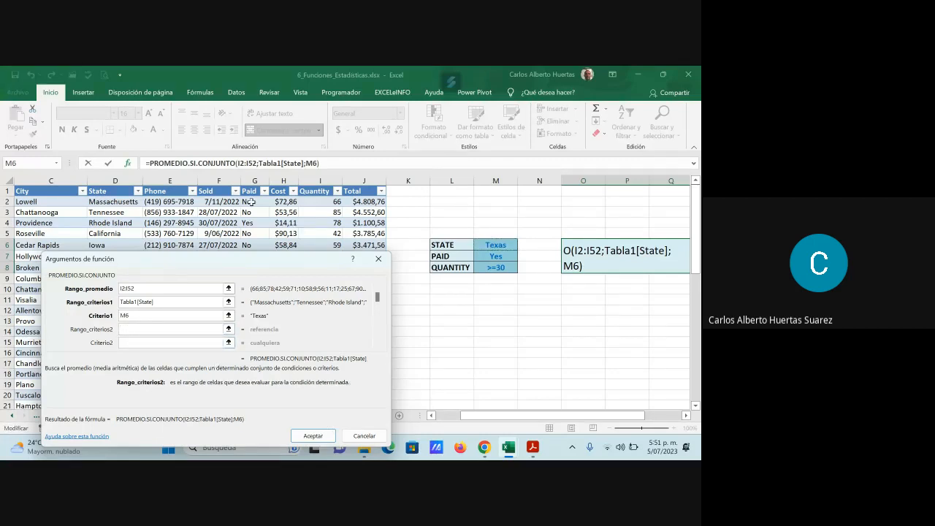
{"action": "left_click_drag", "start_coordinate": [252, 202], "coordinate": [265, 377]}
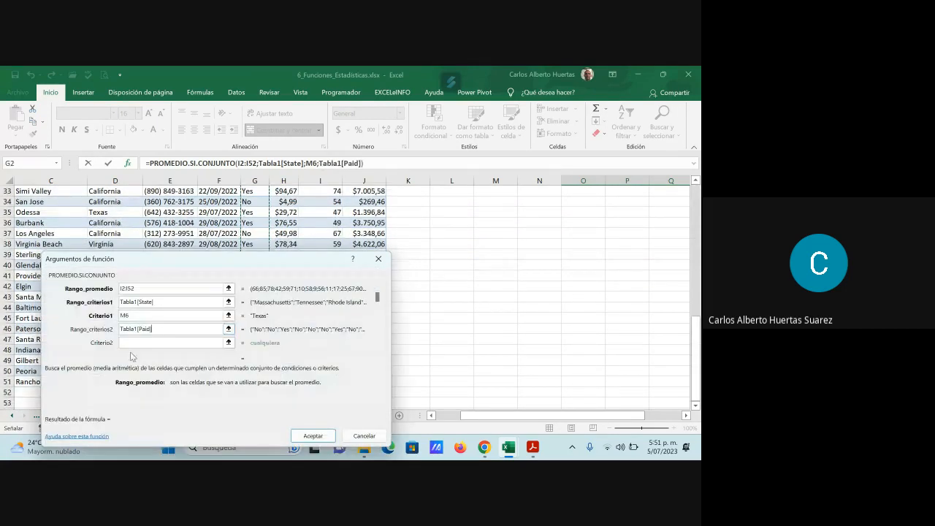
{"action": "left_click", "coordinate": [128, 342]}
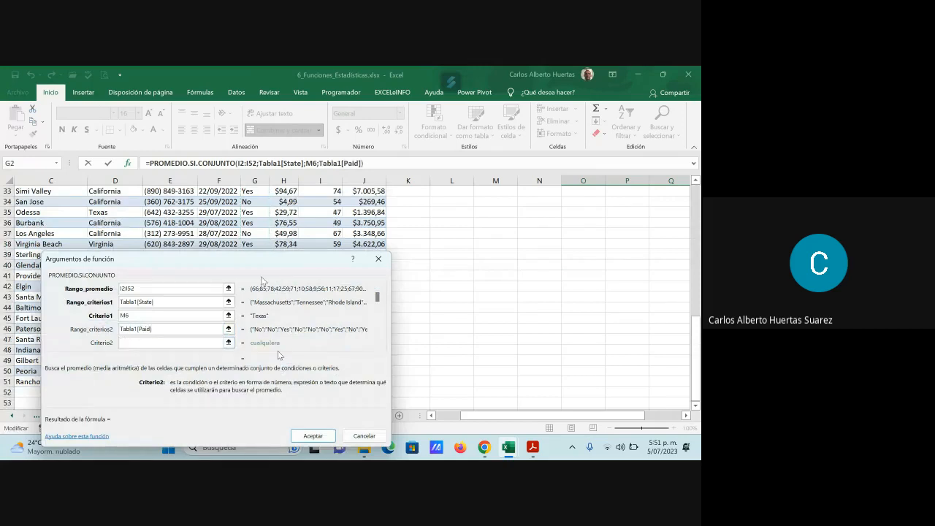
{"action": "left_click", "coordinate": [255, 192]}
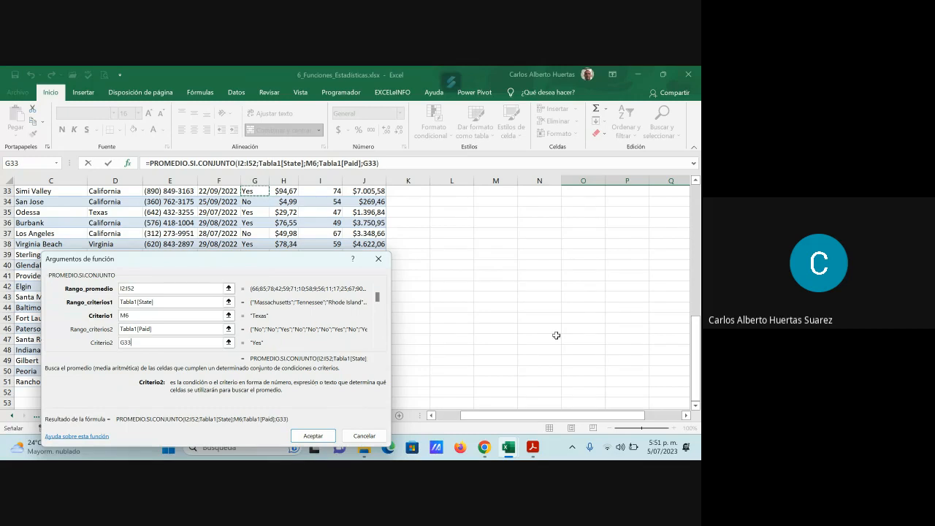
Append the condition >=30 to the I2:I52 range in Rango_promedio
{"action": "left_click_drag", "start_coordinate": [695, 325], "coordinate": [697, 190]}
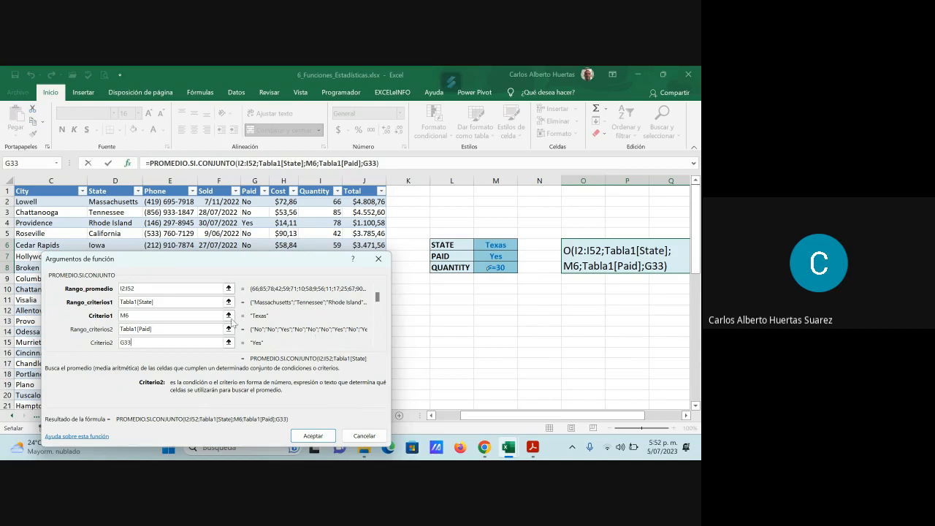
{"action": "left_click", "coordinate": [150, 289]}
{"action": "scroll", "coordinate": [584, 307], "scroll_direction": "down", "scroll_amount": 1}
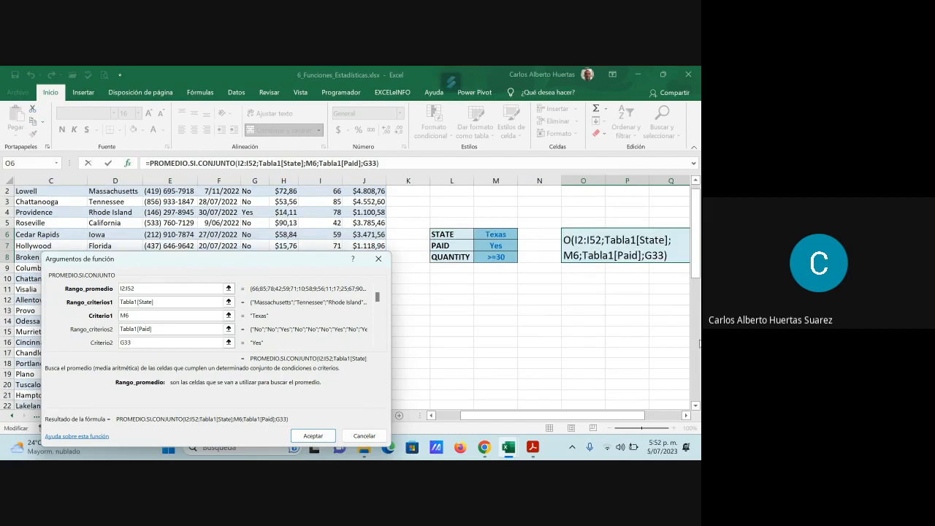
{"action": "type", "text": ">"}
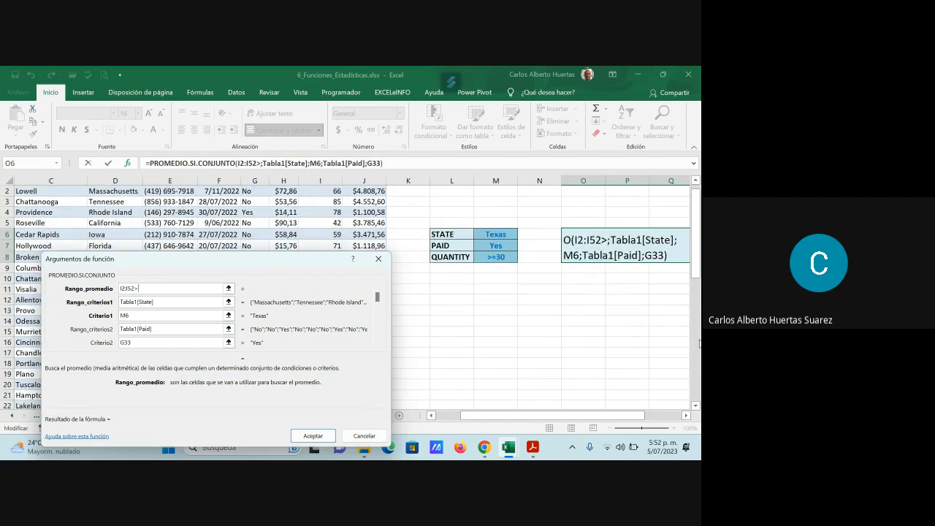
{"action": "type", "text": "=30"}
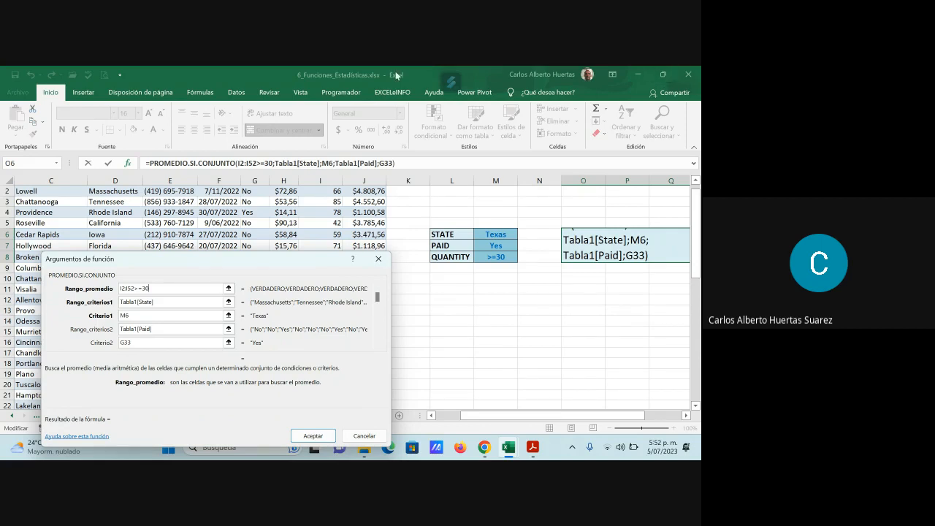
Check the remaining argument fields and try to enter the PROMEDIO.SI.CONJUNTO formula in O6
{"action": "left_click", "coordinate": [173, 302]}
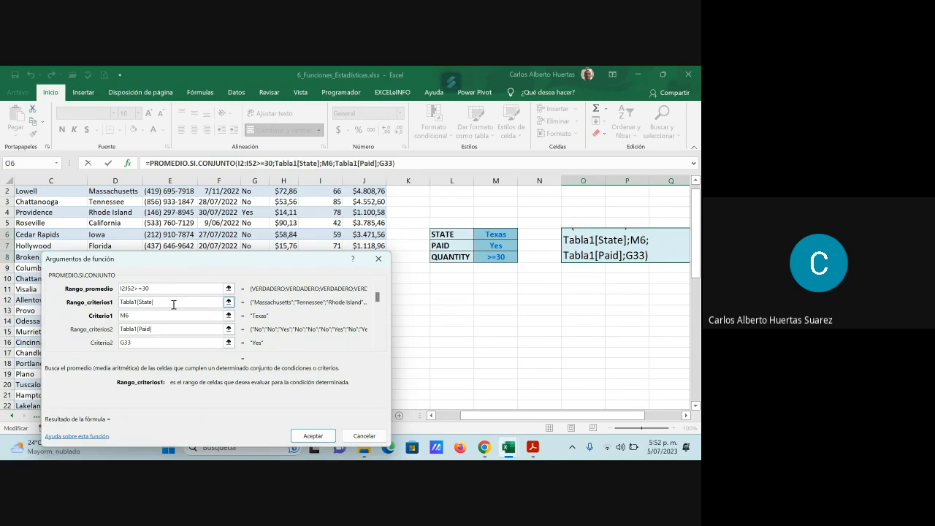
{"action": "left_click", "coordinate": [174, 315]}
{"action": "left_click", "coordinate": [174, 328]}
{"action": "left_click", "coordinate": [174, 342]}
{"action": "left_click", "coordinate": [312, 435]}
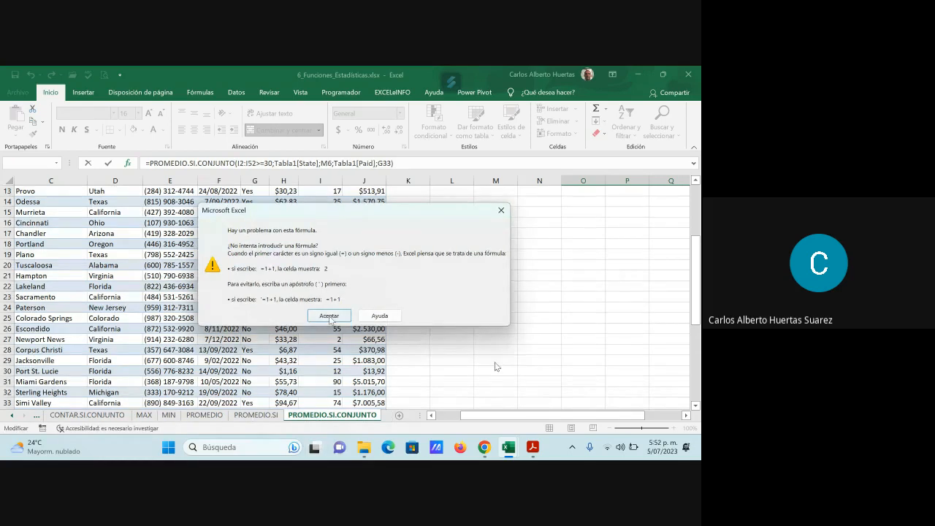
{"action": "key", "text": "Return"}
{"action": "scroll", "coordinate": [537, 335], "scroll_direction": "up", "scroll_amount": 2}
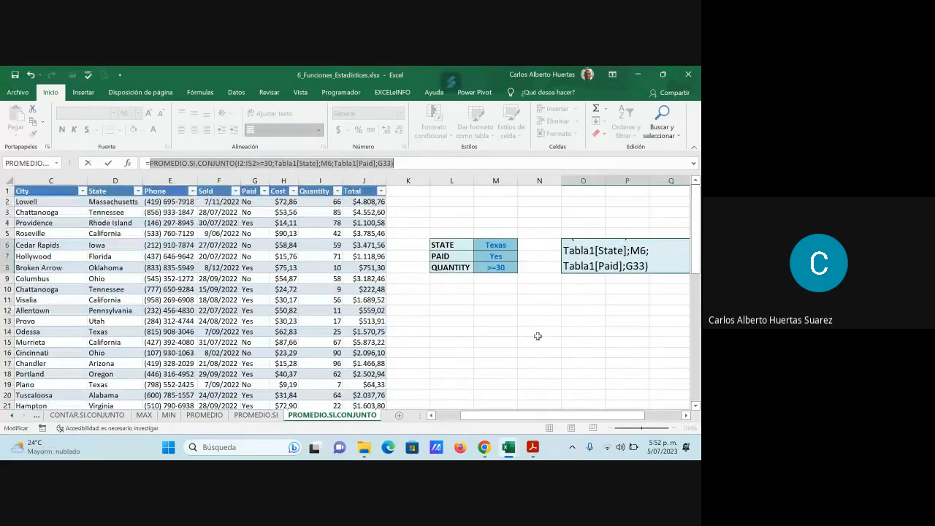
Delete the entire PROMEDIO.SI.CONJUNTO formula from O6 and leave cell editing
{"action": "left_click", "coordinate": [411, 163]}
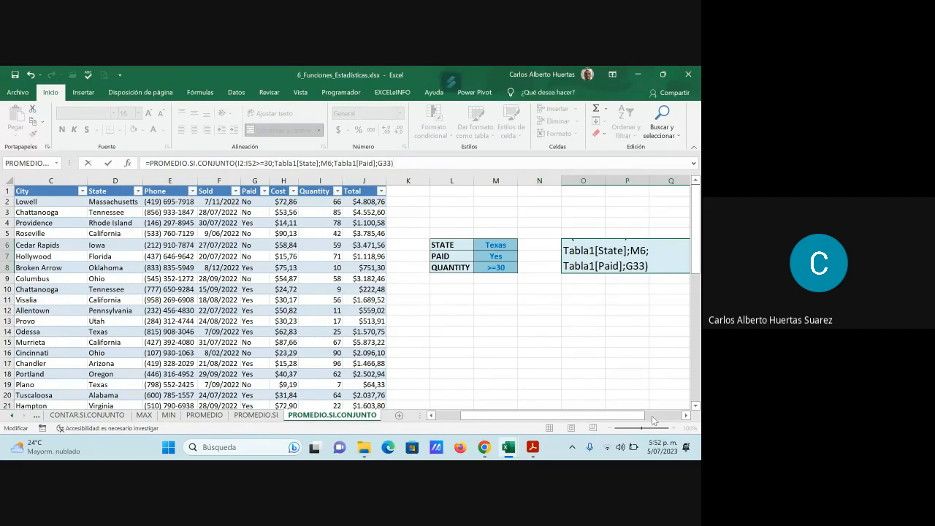
{"action": "key", "text": "BackSpace"}
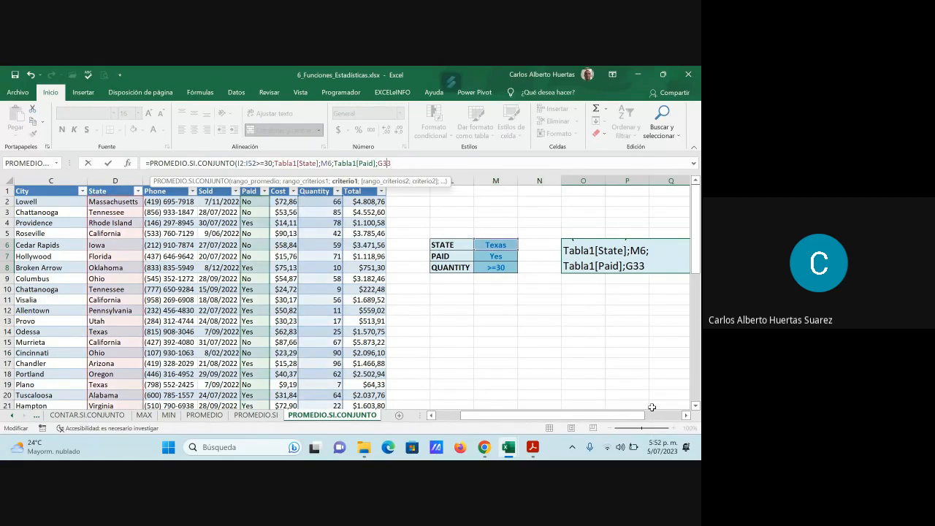
{"action": "key", "text": "BackSpace"}
{"action": "key", "text": "BackSpace"}
{"action": "key", "text": "BackSpace"}
{"action": "key", "text": "BackSpace"}
{"action": "key", "text": "BackSpace"}
{"action": "key", "text": "BackSpace"}
{"action": "key", "text": "BackSpace"}
{"action": "key", "text": "BackSpace"}
{"action": "key", "text": "BackSpace"}
{"action": "key", "text": "BackSpace"}
{"action": "key", "text": "BackSpace"}
{"action": "key", "text": "BackSpace"}
{"action": "key", "text": "BackSpace"}
{"action": "key", "text": "BackSpace"}
{"action": "key", "text": "BackSpace"}
{"action": "key", "text": "BackSpace"}
{"action": "key", "text": "BackSpace"}
{"action": "key", "text": "BackSpace"}
{"action": "key", "text": "BackSpace"}
{"action": "key", "text": "BackSpace"}
{"action": "key", "text": "BackSpace"}
{"action": "key", "text": "BackSpace"}
{"action": "key", "text": "BackSpace"}
{"action": "key", "text": "BackSpace"}
{"action": "key", "text": "BackSpace"}
{"action": "key", "text": "BackSpace"}
{"action": "key", "text": "BackSpace"}
{"action": "key", "text": "BackSpace"}
{"action": "key", "text": "BackSpace"}
{"action": "key", "text": "BackSpace"}
{"action": "key", "text": "BackSpace"}
{"action": "key", "text": "BackSpace"}
{"action": "key", "text": "BackSpace"}
{"action": "key", "text": "BackSpace"}
{"action": "key", "text": "BackSpace"}
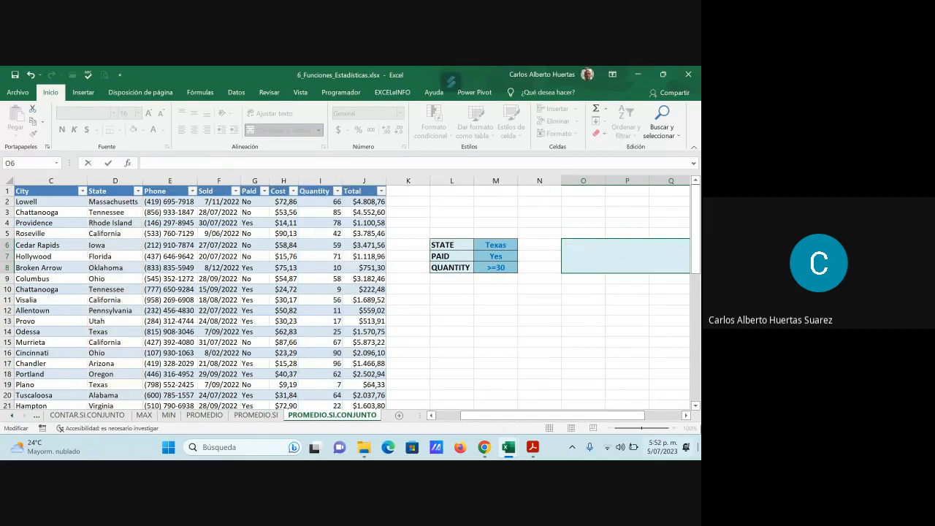
{"action": "key", "text": "Escape"}
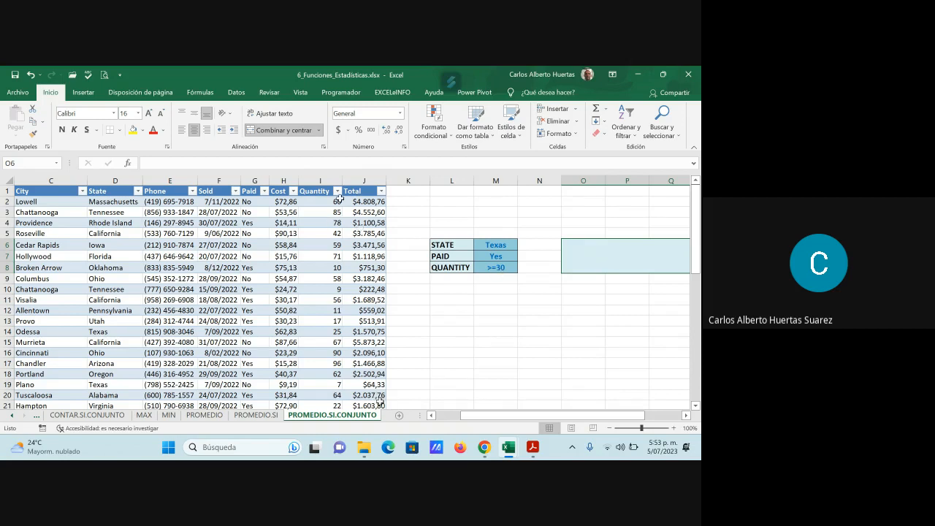
Insert the PROMEDIO.SI.CONJUNTO function from the Estadísticas category in the empty answer cell O6
{"action": "left_click", "coordinate": [128, 163]}
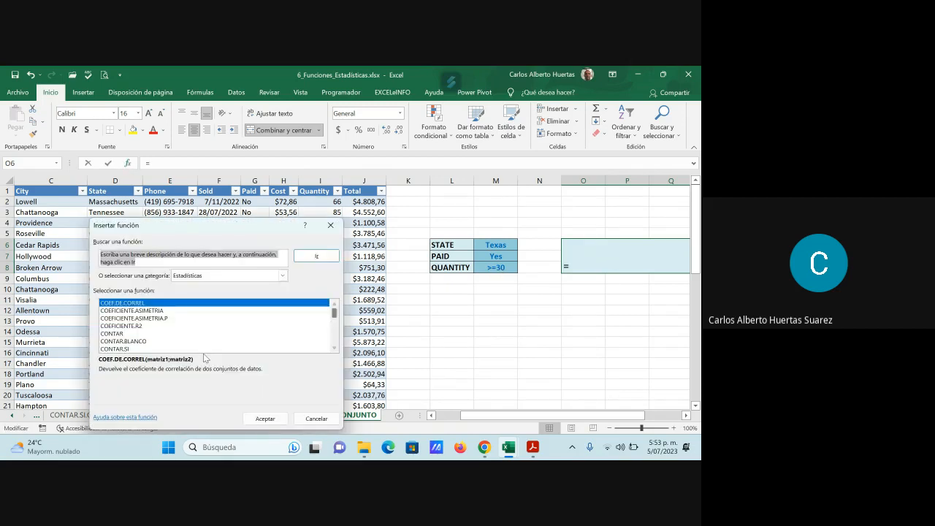
{"action": "left_click", "coordinate": [127, 327]}
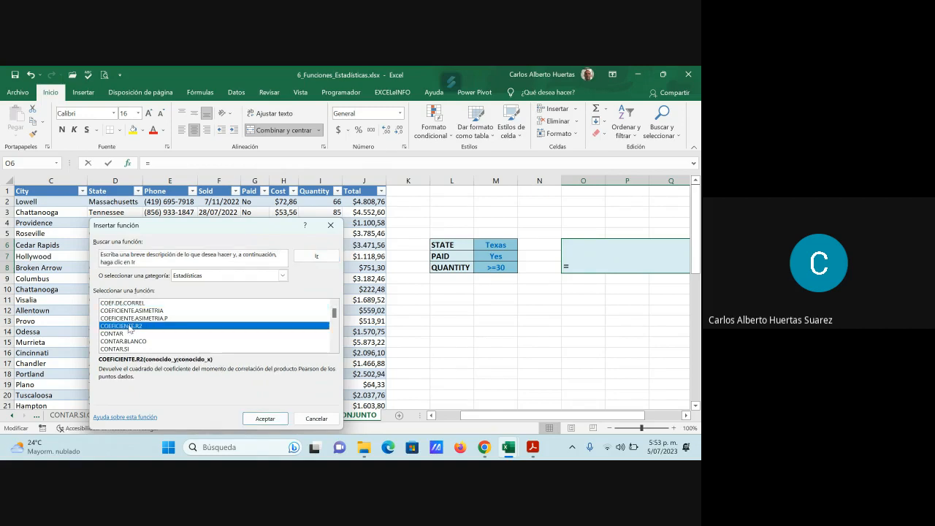
{"action": "key", "text": "p"}
{"action": "scroll", "coordinate": [150, 339], "scroll_direction": "down", "scroll_amount": 1}
{"action": "scroll", "coordinate": [145, 338], "scroll_direction": "down", "scroll_amount": 2}
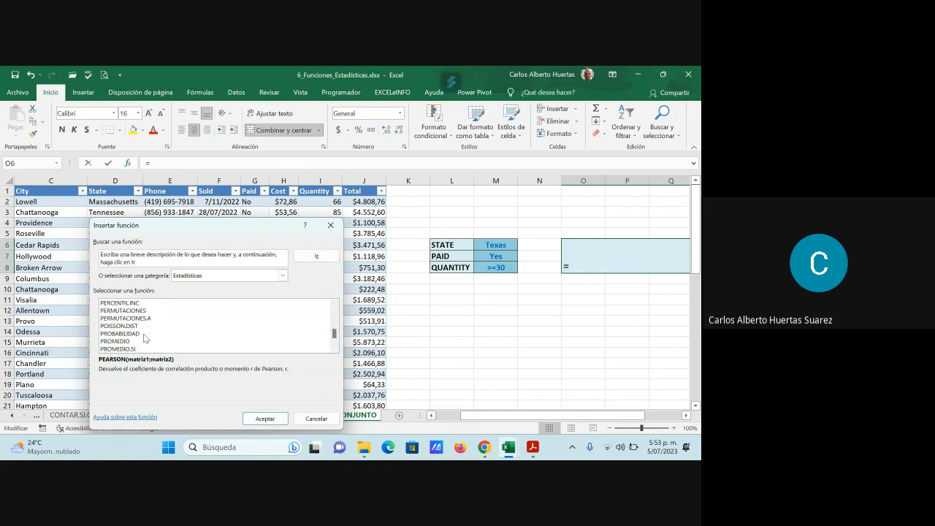
{"action": "scroll", "coordinate": [146, 338], "scroll_direction": "down", "scroll_amount": 1}
{"action": "left_click", "coordinate": [149, 333]}
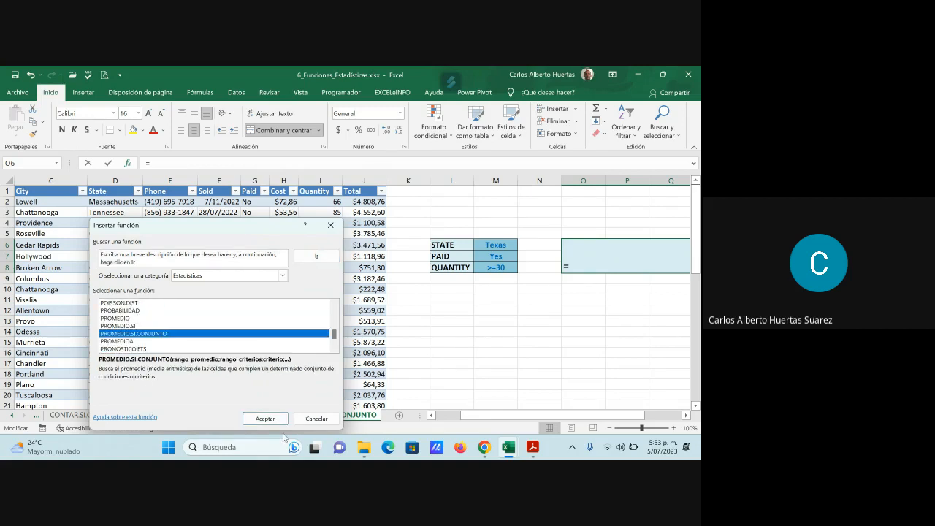
{"action": "left_click", "coordinate": [267, 419]}
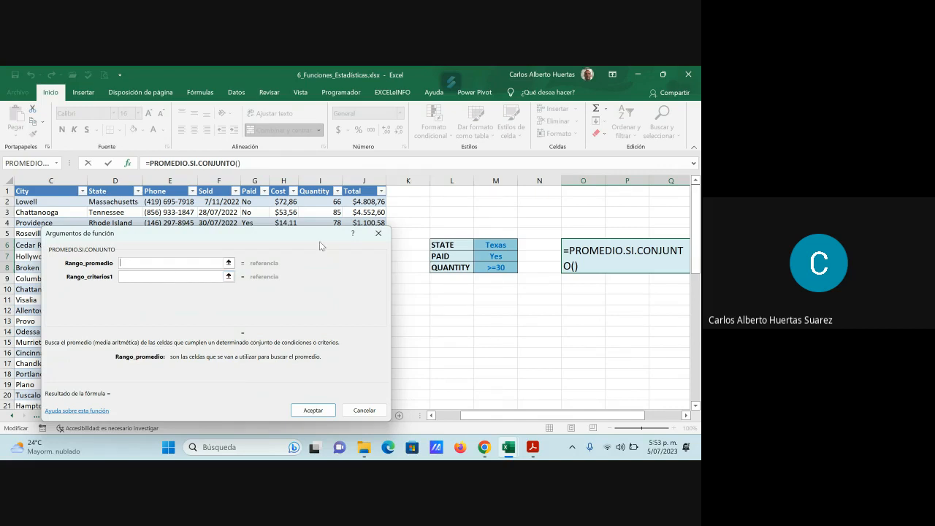
Set Rango_promedio to the table's Quantity column and Rango_criterios1 to its State column
{"action": "left_click_drag", "start_coordinate": [320, 203], "coordinate": [334, 384]}
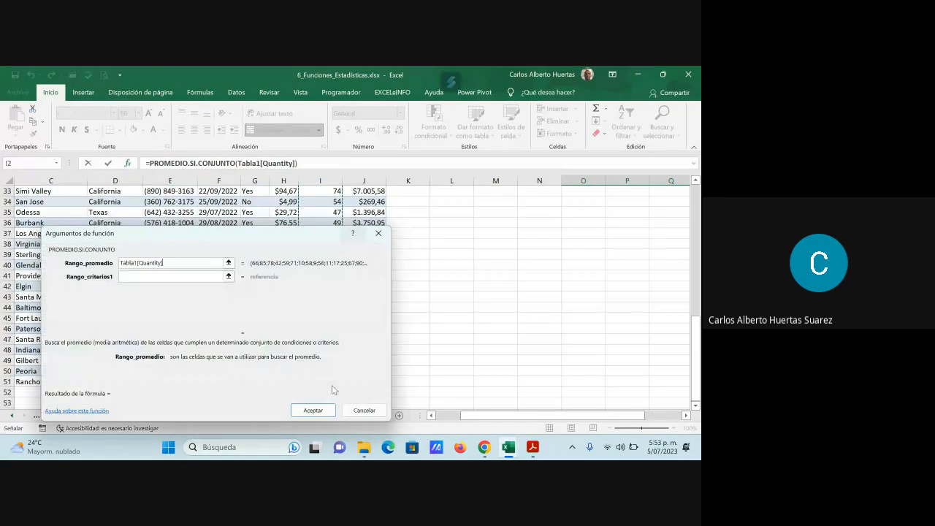
{"action": "left_click", "coordinate": [138, 277]}
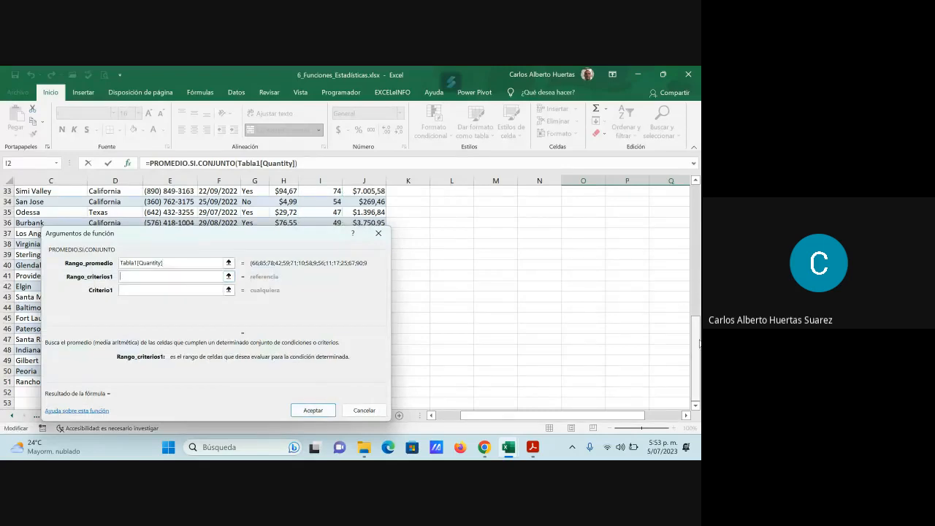
{"action": "left_click_drag", "start_coordinate": [697, 344], "coordinate": [693, 255]}
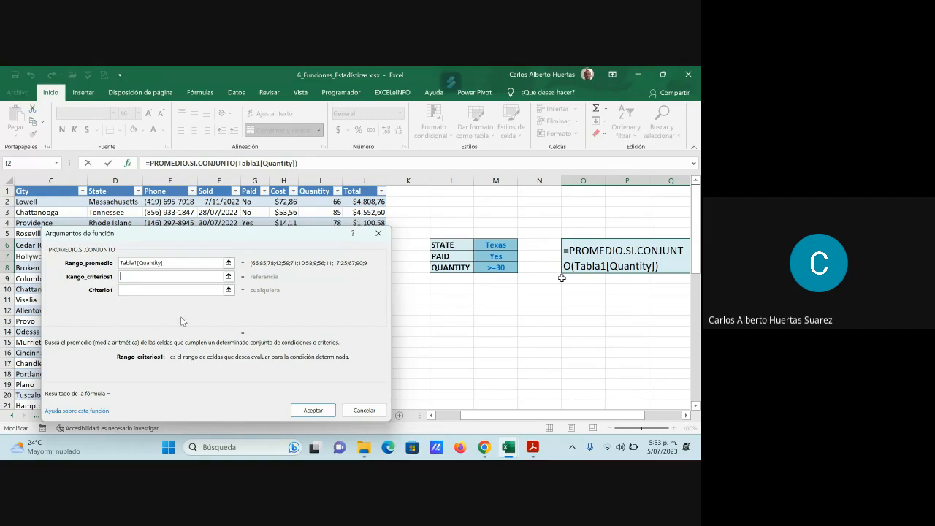
{"action": "left_click", "coordinate": [108, 205]}
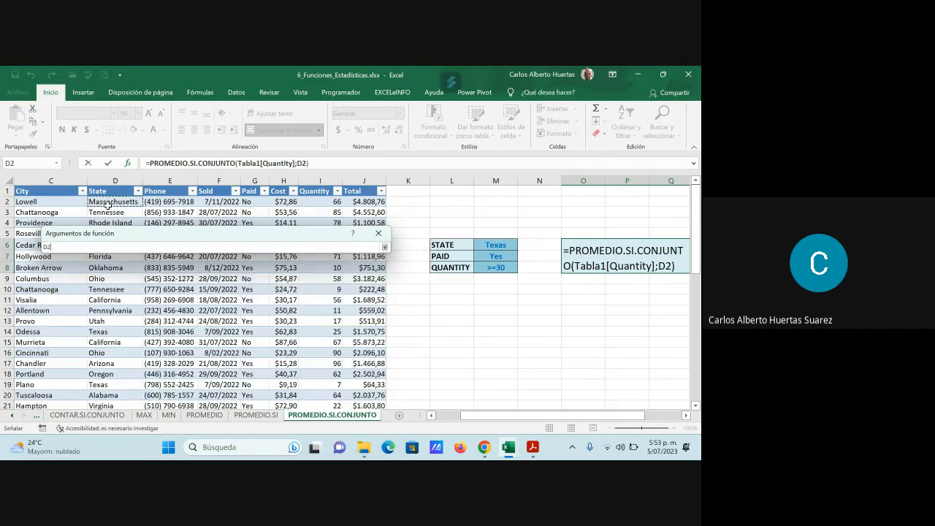
{"action": "left_click_drag", "start_coordinate": [108, 205], "coordinate": [131, 398]}
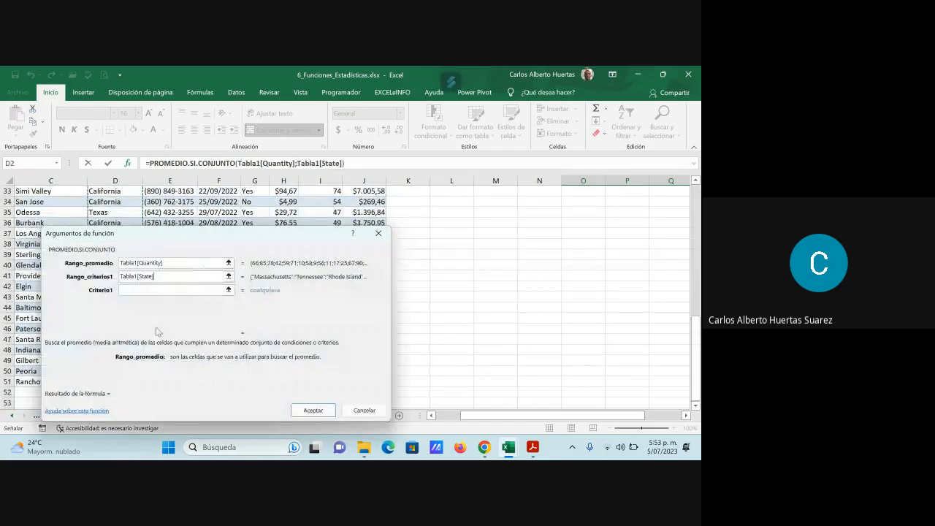
Set Criterio1 of the PROMEDIO.SI.CONJUNTO function to cell M6, which holds the state criterion
{"action": "left_click", "coordinate": [134, 292]}
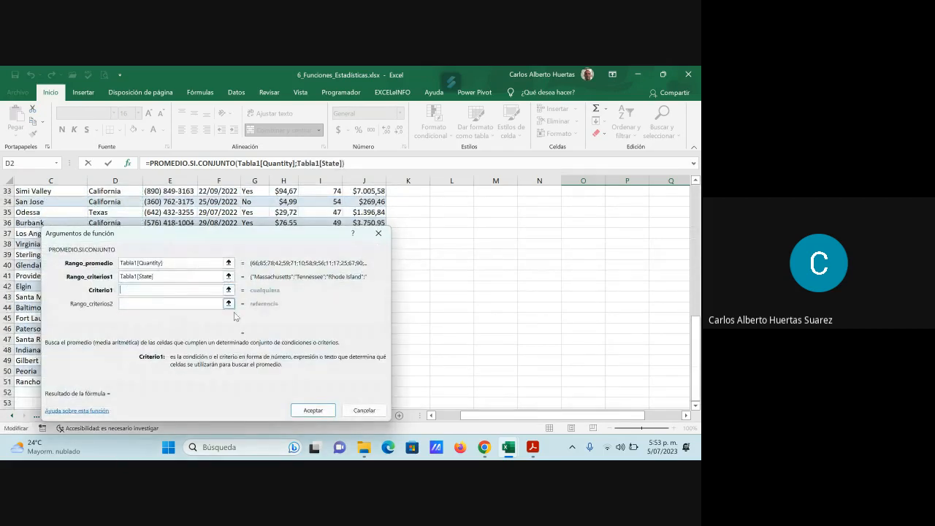
{"action": "left_click_drag", "start_coordinate": [695, 322], "coordinate": [695, 194]}
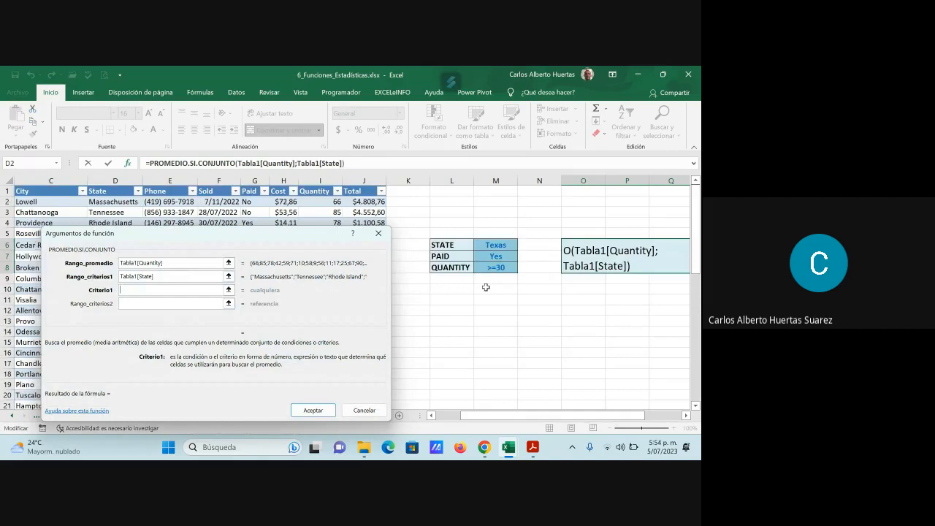
{"action": "left_click", "coordinate": [500, 246]}
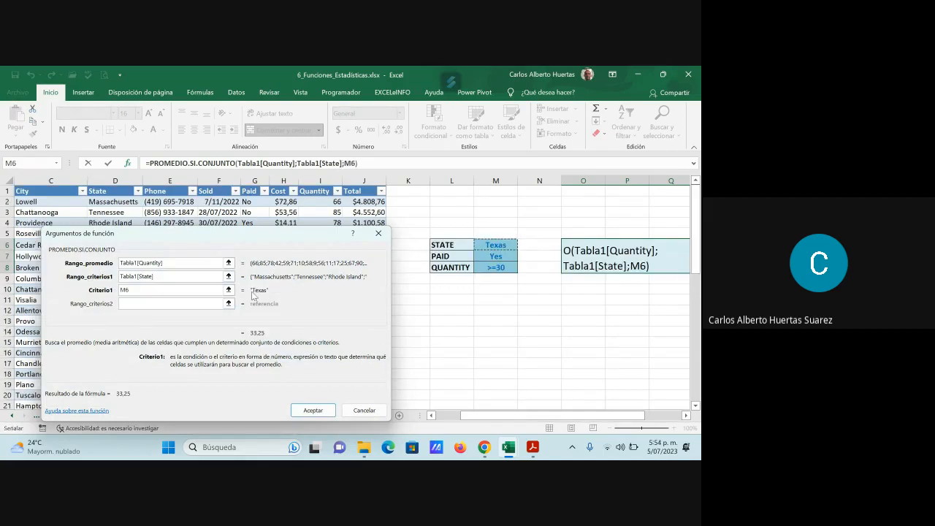
Set Rango_criterios2 to the table's Paid column and Criterio2 to the paid criterion cell M7
{"action": "left_click", "coordinate": [129, 303]}
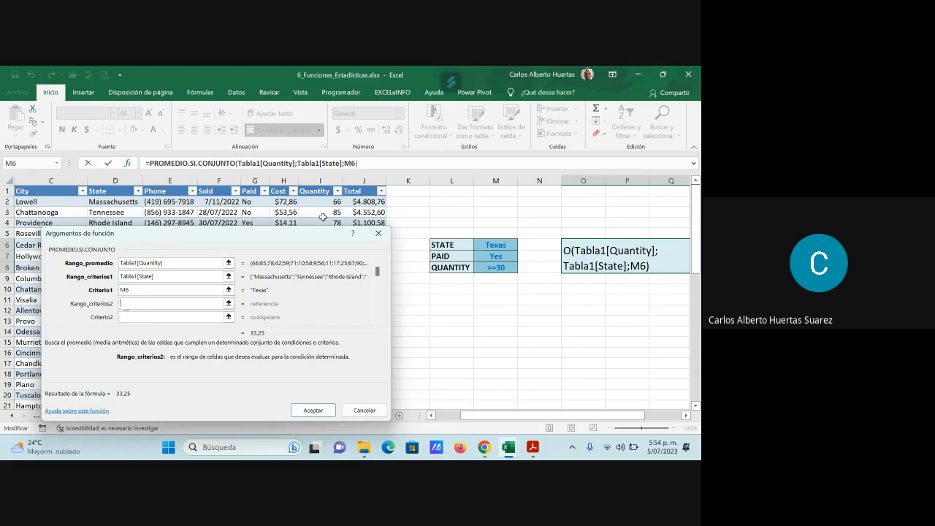
{"action": "left_click_drag", "start_coordinate": [254, 200], "coordinate": [255, 382]}
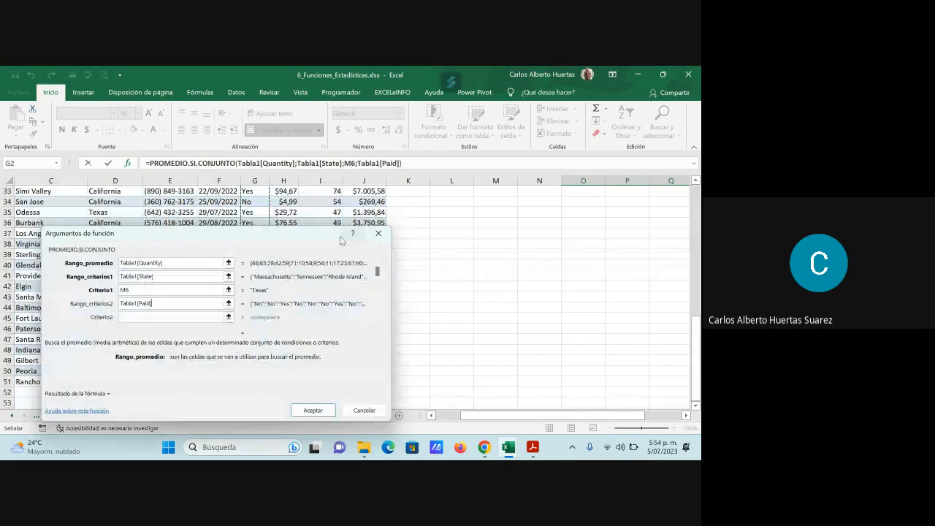
{"action": "left_click", "coordinate": [147, 318]}
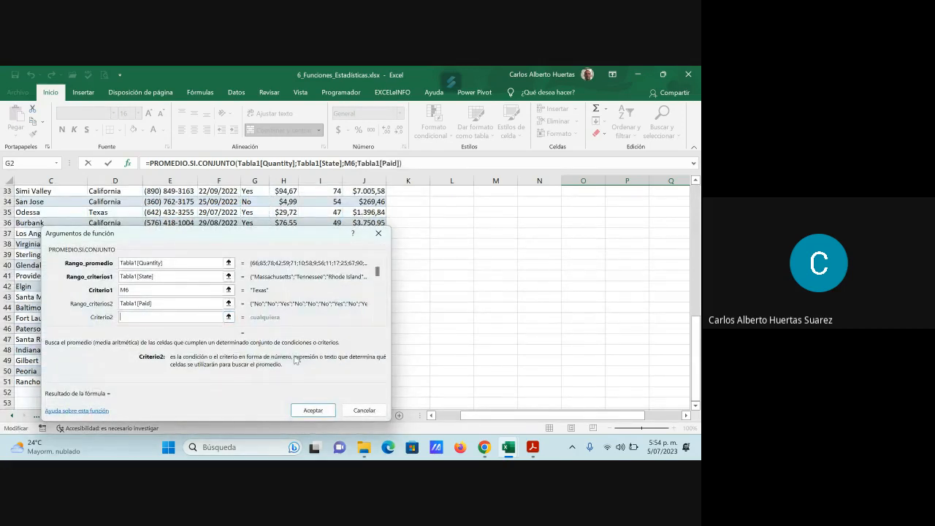
{"action": "left_click_drag", "start_coordinate": [695, 351], "coordinate": [695, 195]}
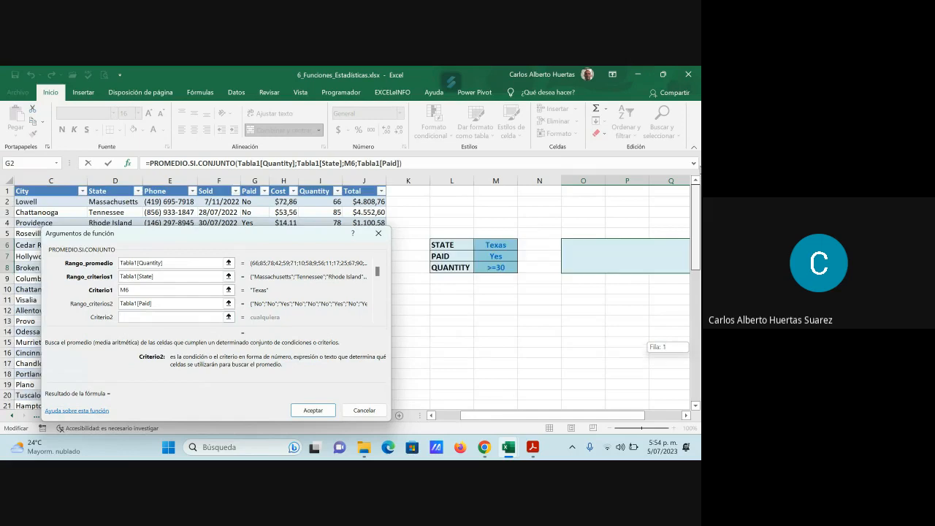
{"action": "left_click", "coordinate": [494, 255]}
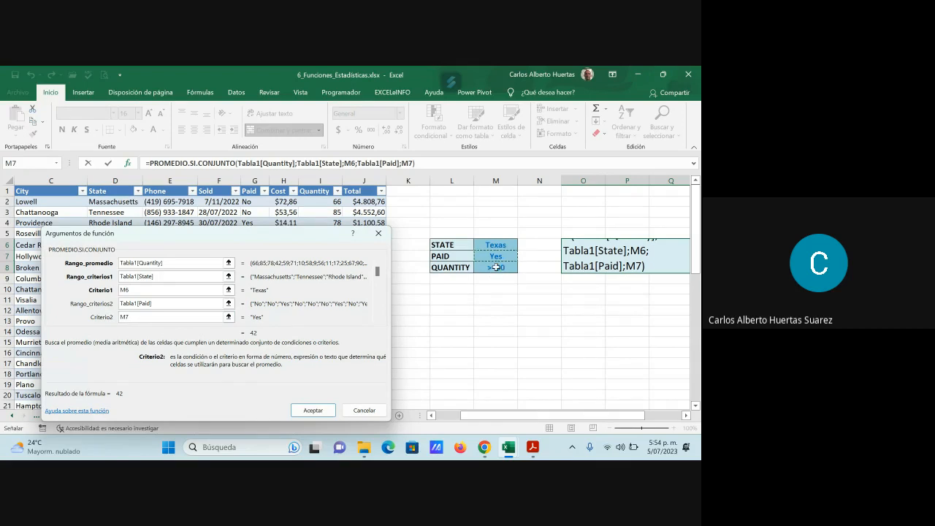
Set Rango_criterios3 to the table's Quantity column and Criterio3 to >=30, and enter the formula in O6
{"action": "left_click", "coordinate": [377, 319]}
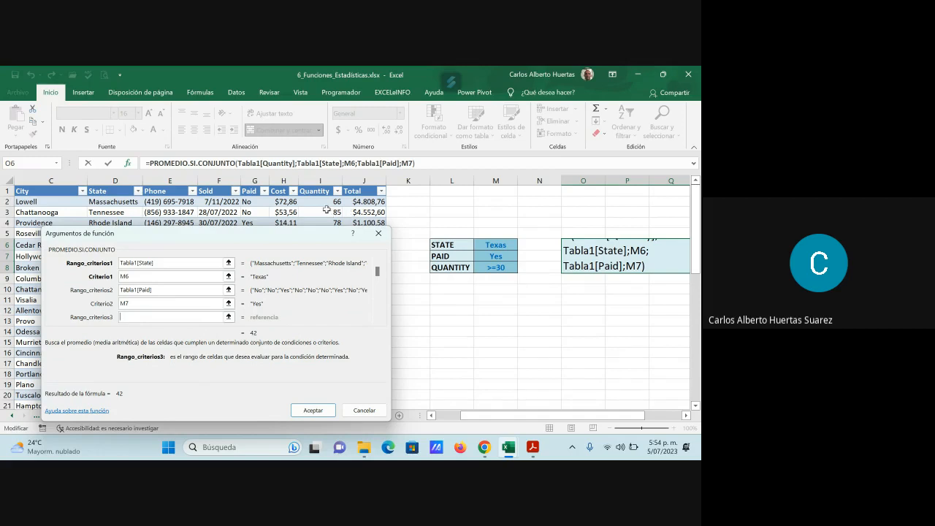
{"action": "left_click_drag", "start_coordinate": [322, 201], "coordinate": [326, 371]}
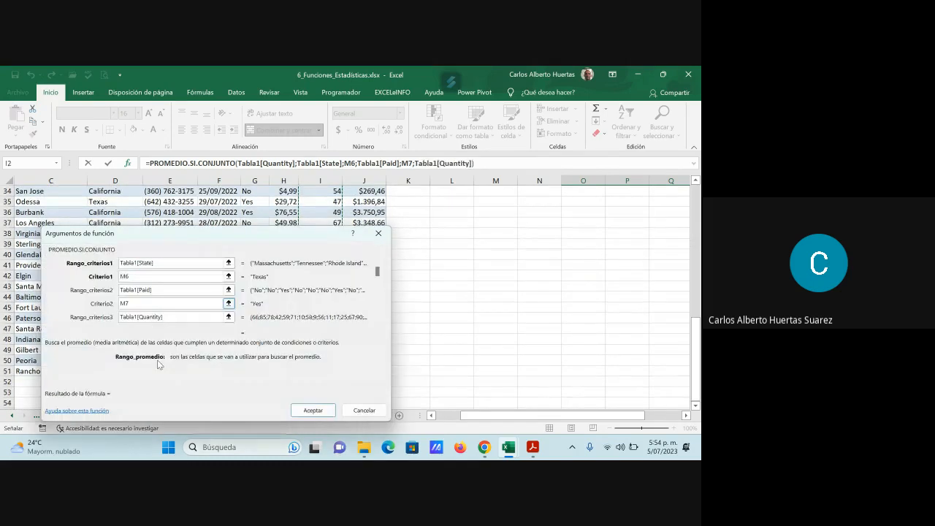
{"action": "left_click", "coordinate": [377, 320]}
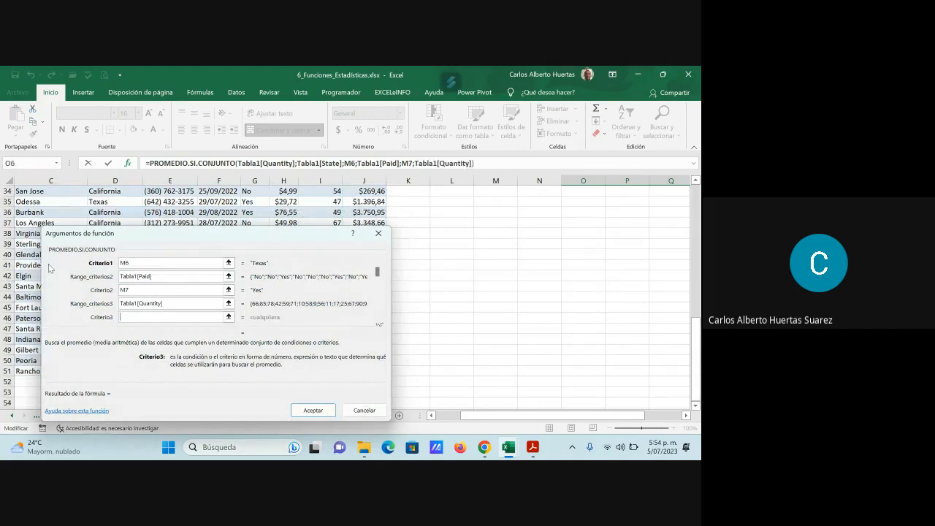
{"action": "type", "text": ">=30"}
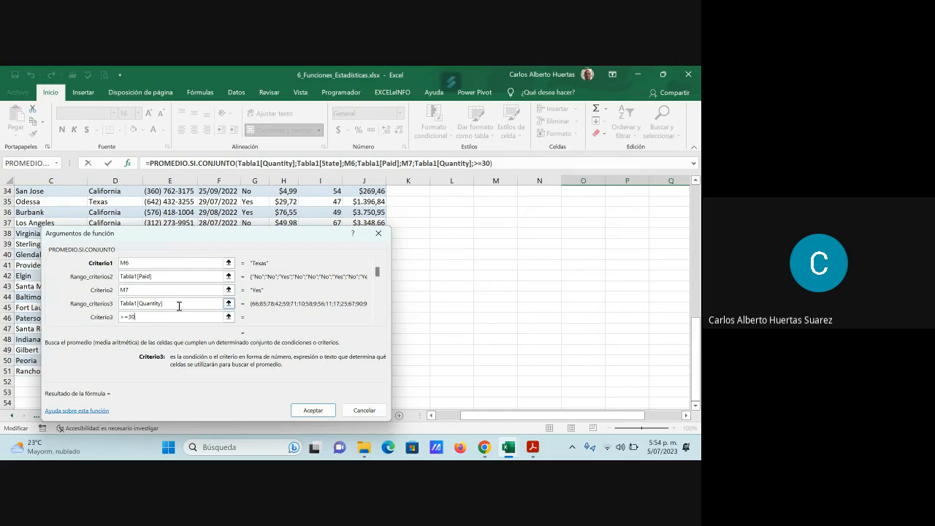
{"action": "left_click", "coordinate": [179, 305]}
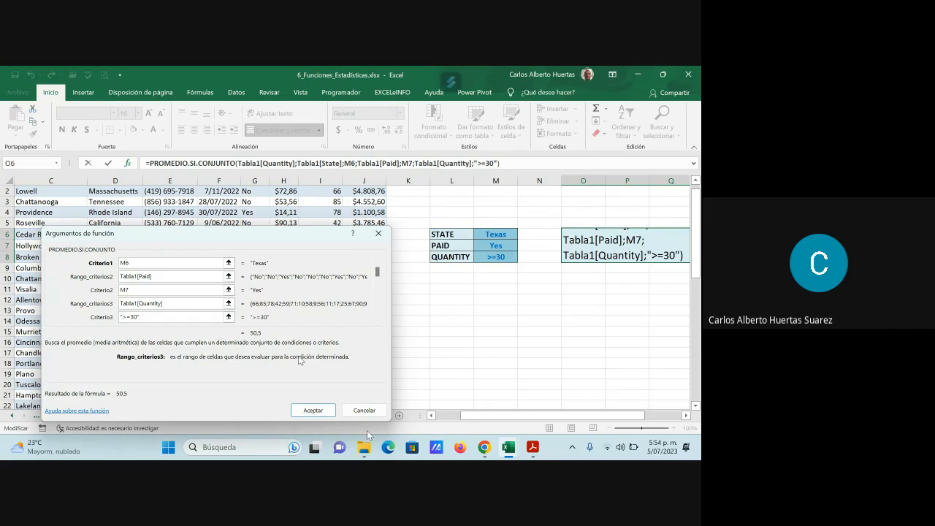
{"action": "left_click", "coordinate": [312, 409]}
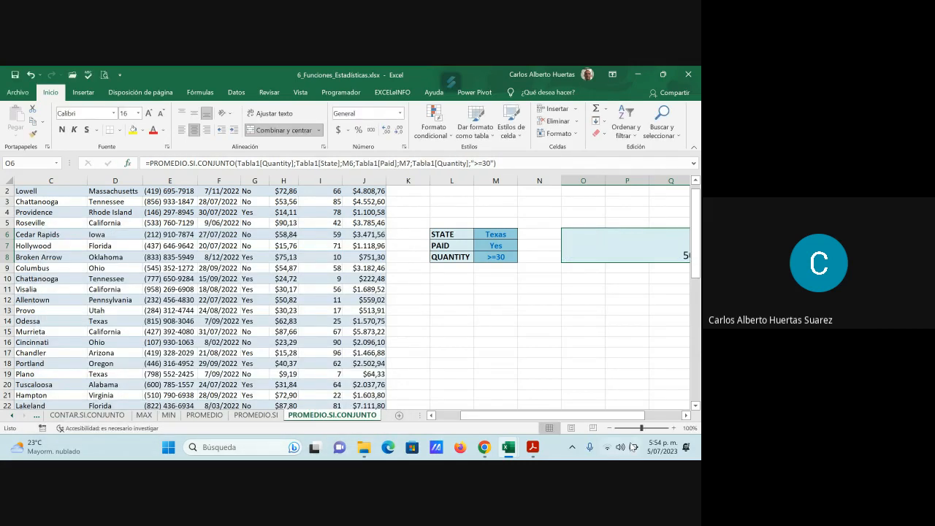
Filter the table's State column to show only Texas, to check the average by hand
{"action": "left_click_drag", "start_coordinate": [638, 417], "coordinate": [613, 423]}
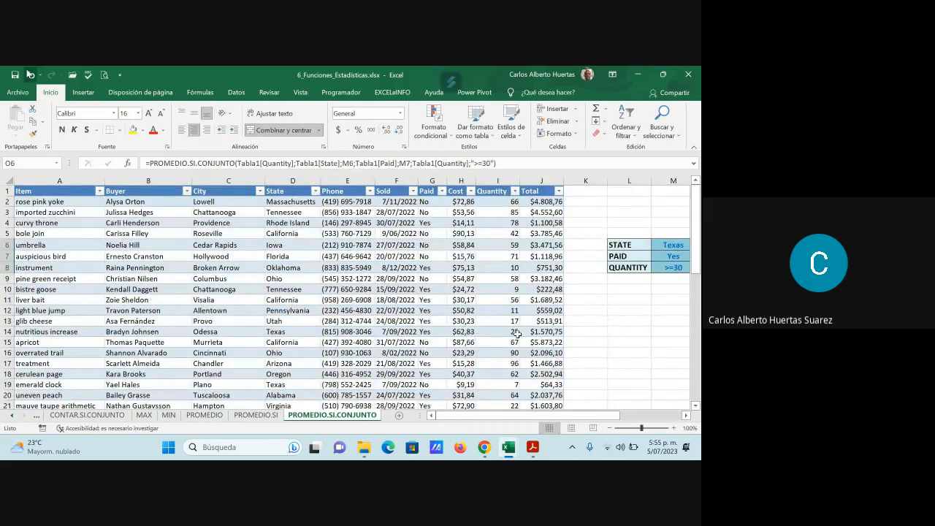
{"action": "left_click", "coordinate": [315, 191]}
{"action": "left_click", "coordinate": [211, 304]}
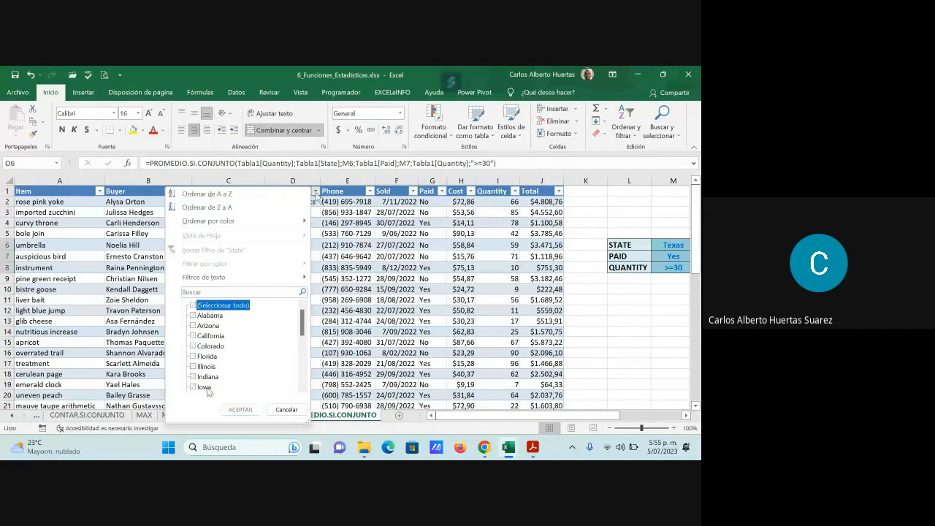
{"action": "scroll", "coordinate": [249, 362], "scroll_direction": "down", "scroll_amount": 4}
{"action": "scroll", "coordinate": [249, 362], "scroll_direction": "down", "scroll_amount": 2}
{"action": "left_click", "coordinate": [204, 356]}
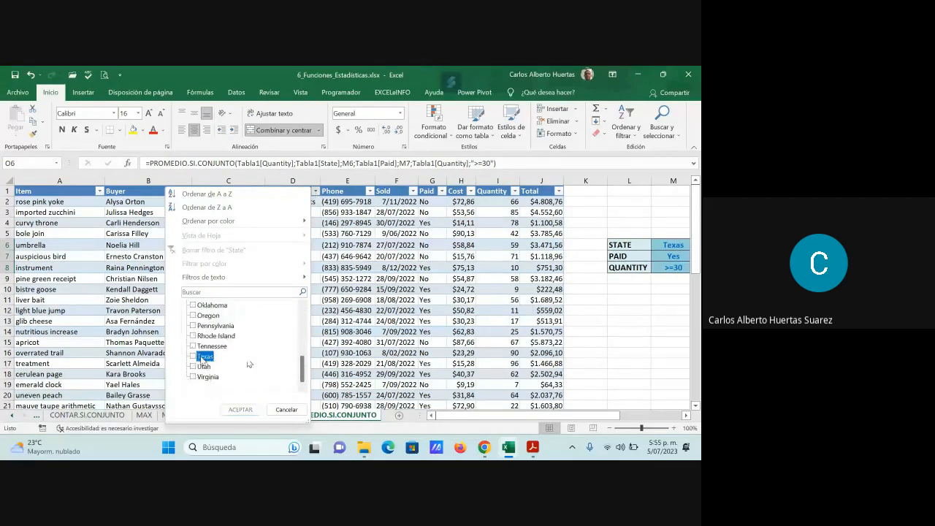
{"action": "left_click", "coordinate": [240, 409]}
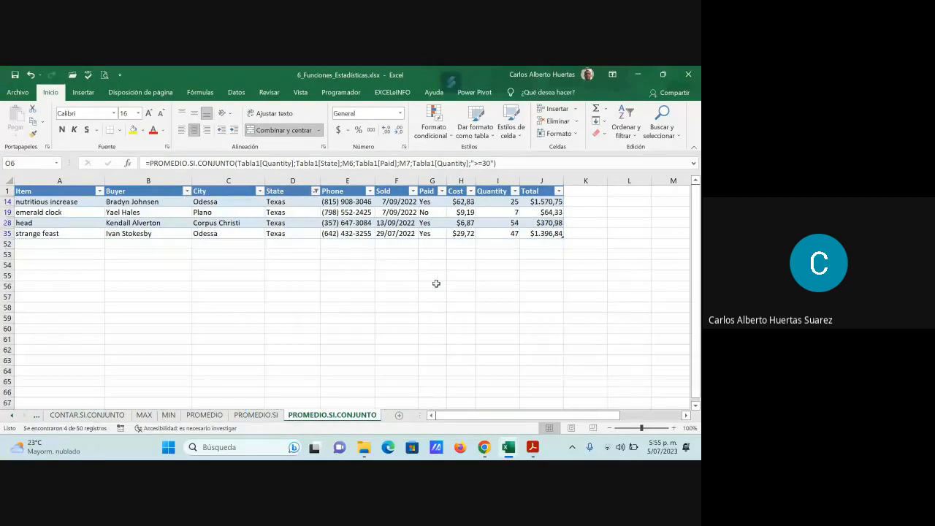
Filter the table's Paid column to show only the Yes records
{"action": "left_click", "coordinate": [441, 191]}
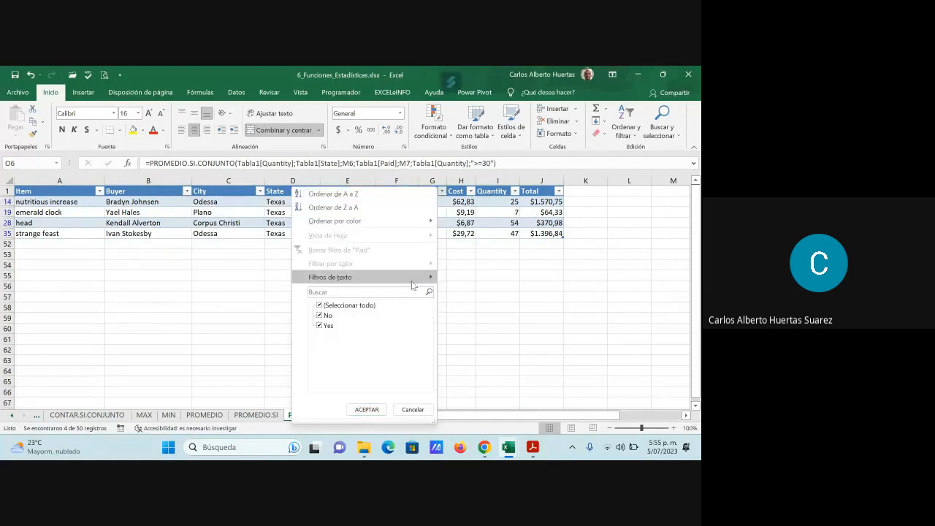
{"action": "left_click", "coordinate": [328, 316]}
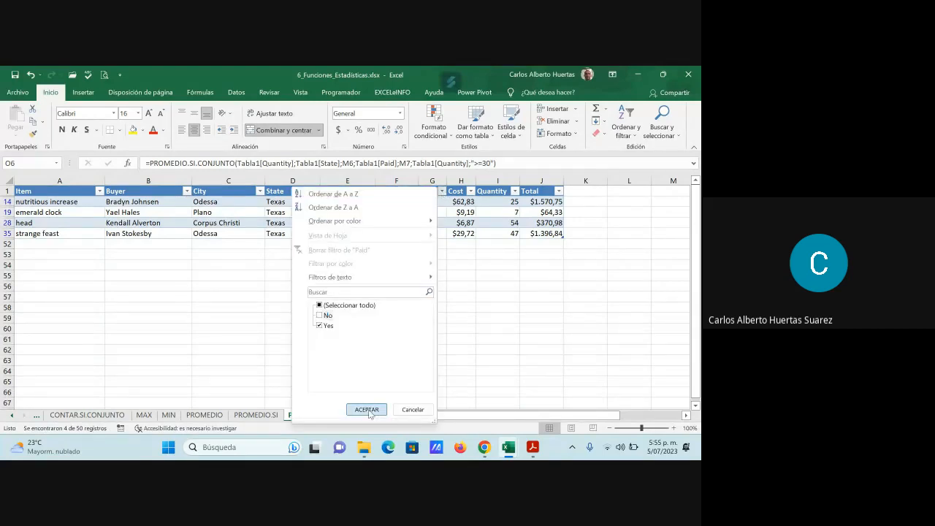
{"action": "left_click", "coordinate": [366, 409]}
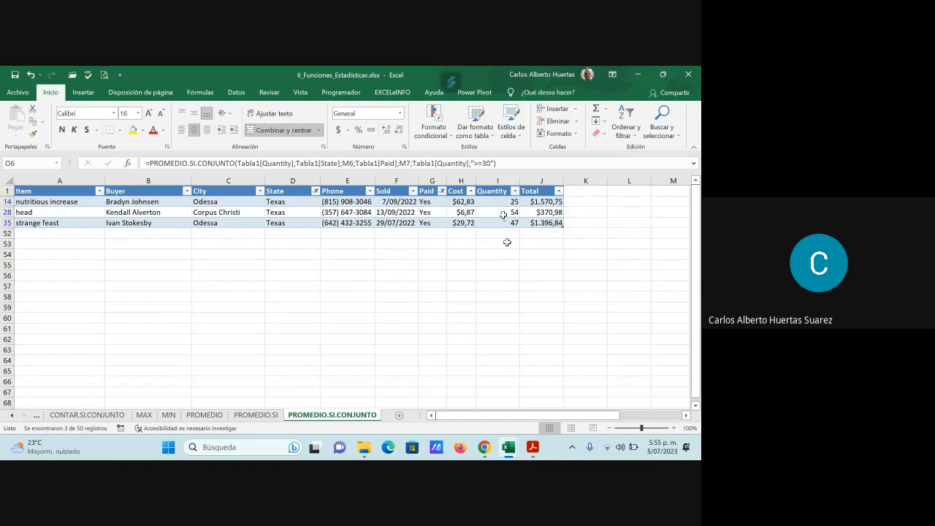
Select the filtered Quantity values that are at least 30 and check their average against the formula
{"action": "left_click_drag", "start_coordinate": [503, 212], "coordinate": [507, 222]}
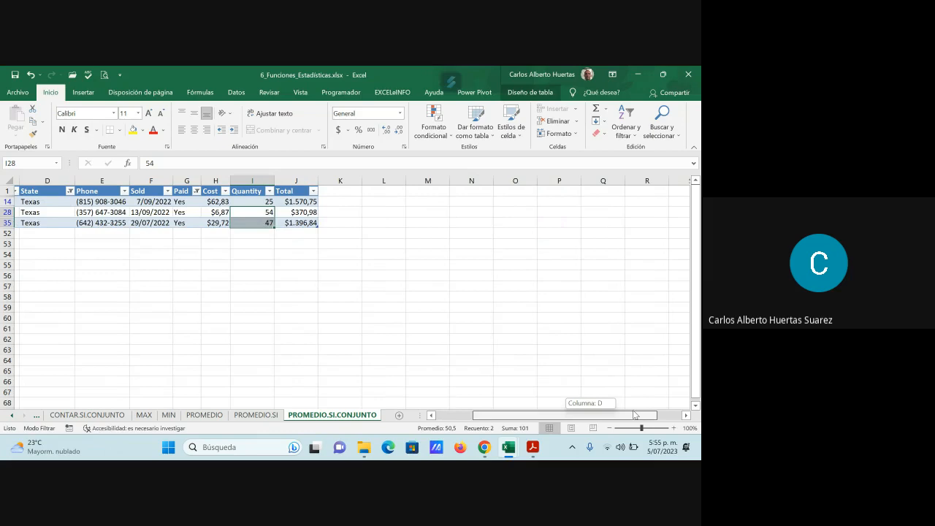
{"action": "left_click_drag", "start_coordinate": [634, 414], "coordinate": [406, 337]}
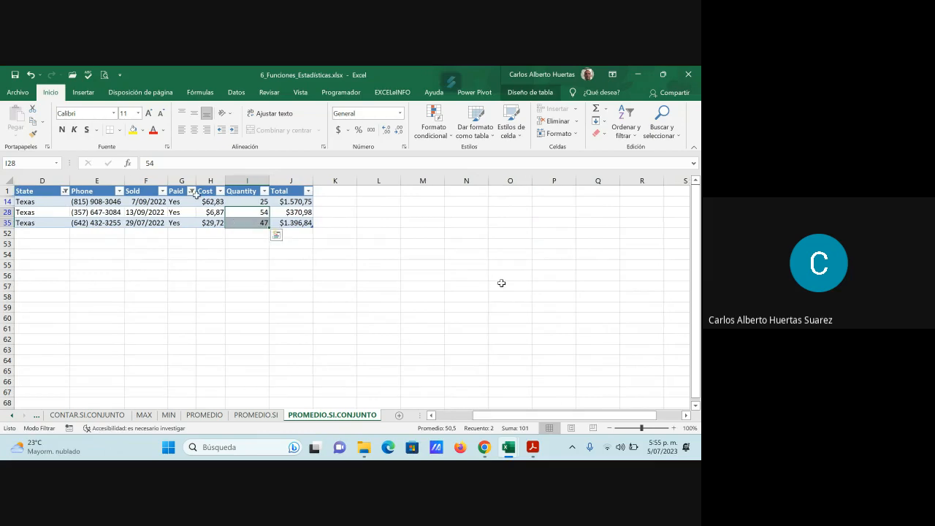
Turn off the table's filters and select the answer cell O6
{"action": "left_click", "coordinate": [236, 92]}
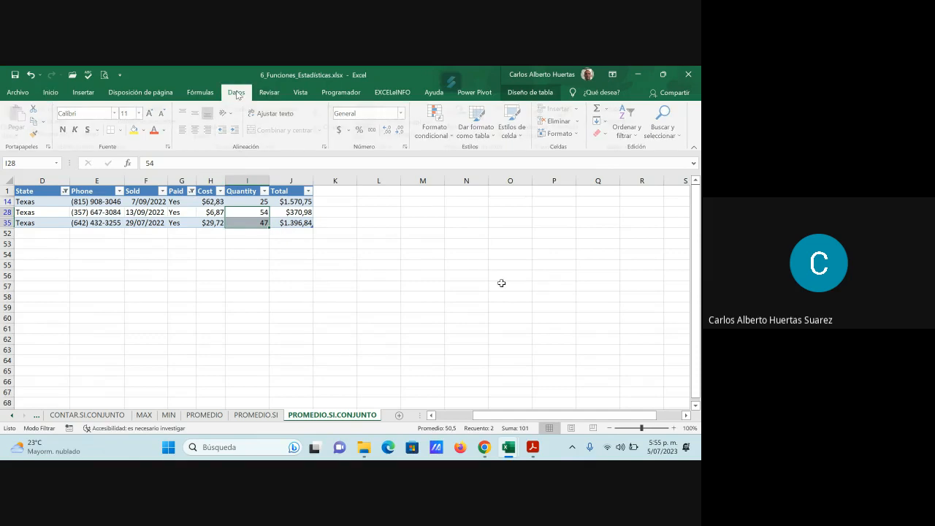
{"action": "key", "text": "ctrl+shift+l"}
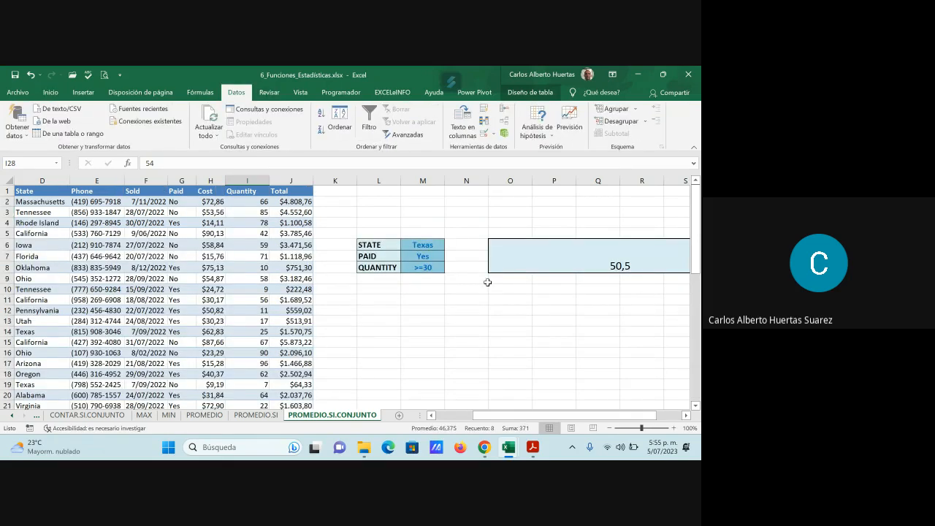
{"action": "left_click", "coordinate": [585, 257]}
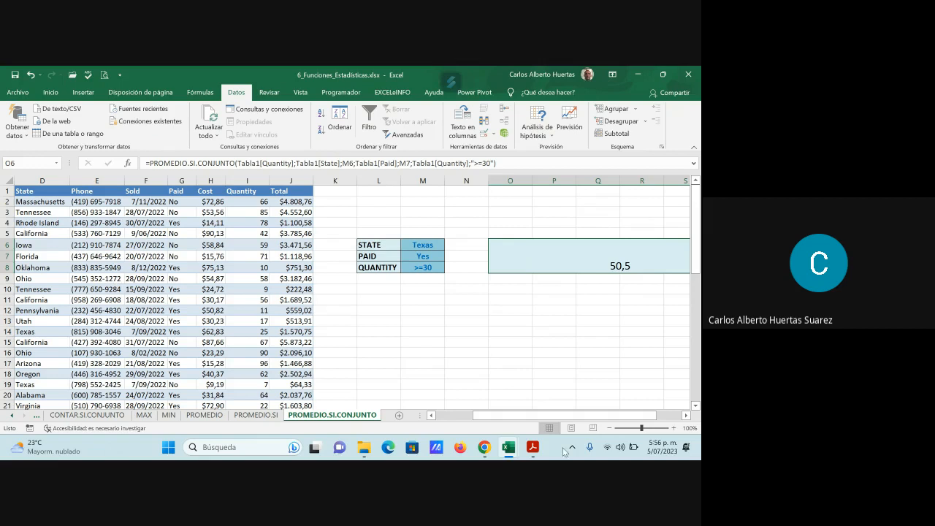
Check the Google Meet call window and return to the table in the Excel workbook
{"action": "left_click_drag", "start_coordinate": [488, 422], "coordinate": [444, 423]}
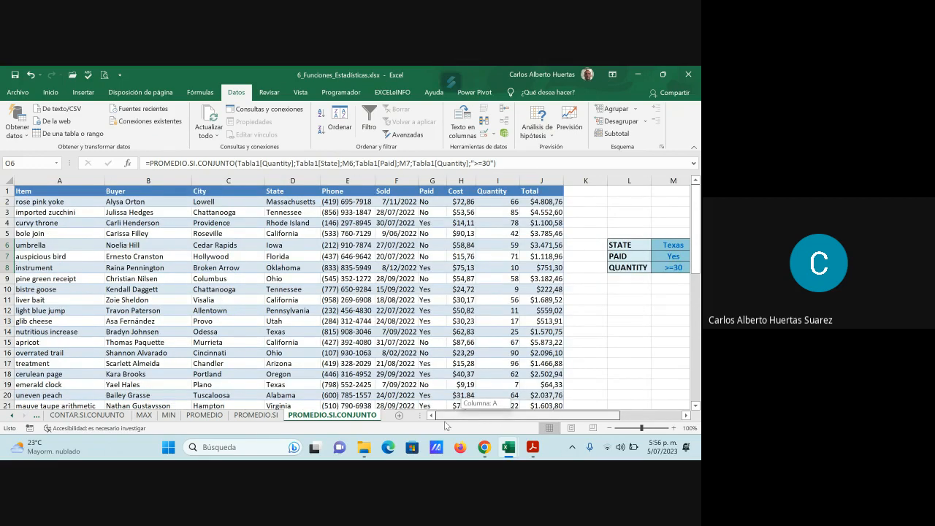
{"action": "scroll", "coordinate": [374, 333], "scroll_direction": "down", "scroll_amount": 3}
{"action": "scroll", "coordinate": [375, 333], "scroll_direction": "up", "scroll_amount": 3}
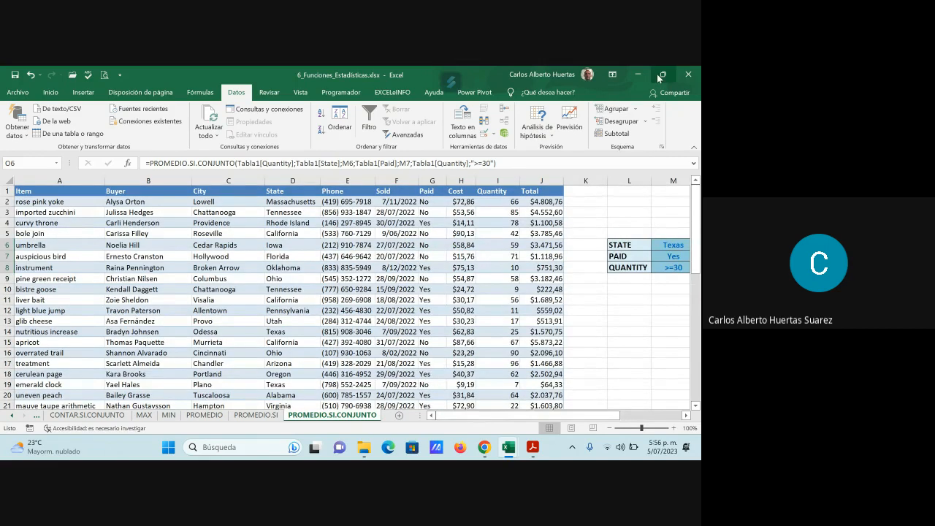
{"action": "mouse_move", "coordinate": [533, 447]}
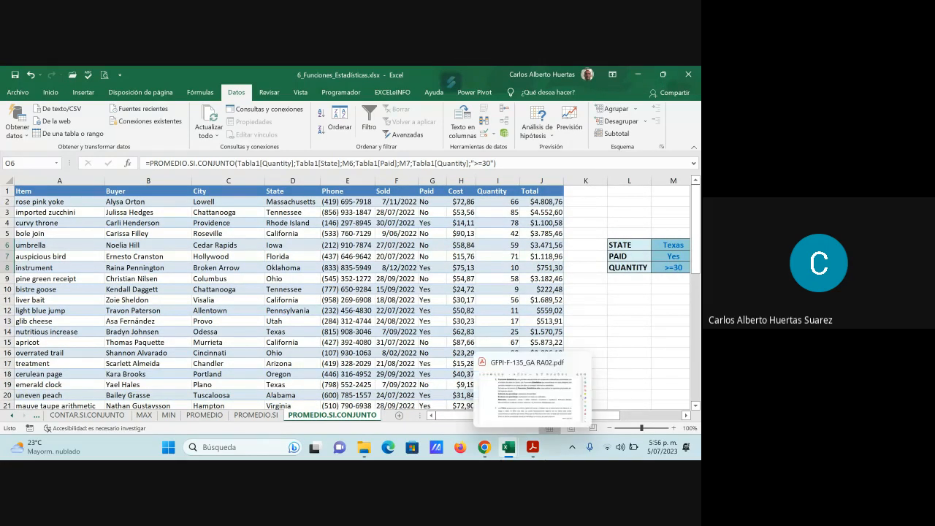
{"action": "left_click", "coordinate": [517, 382]}
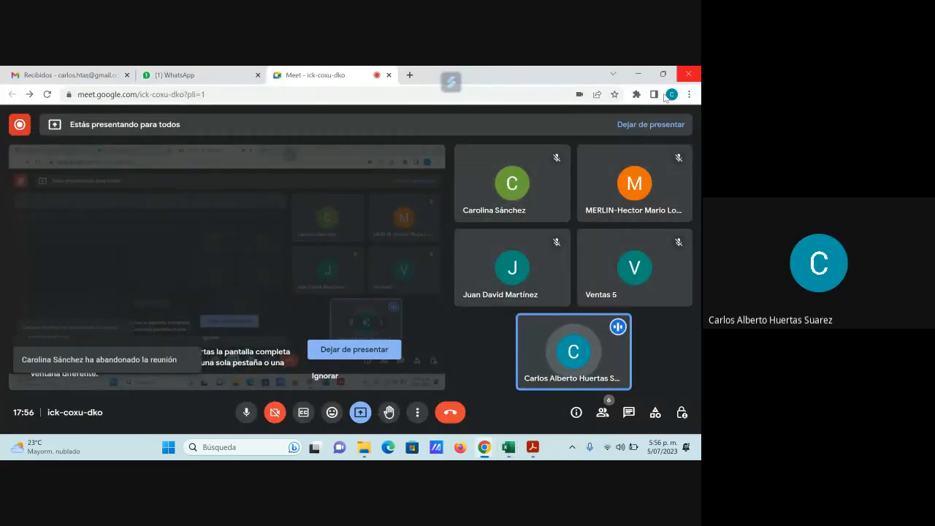
{"action": "left_click", "coordinate": [640, 75]}
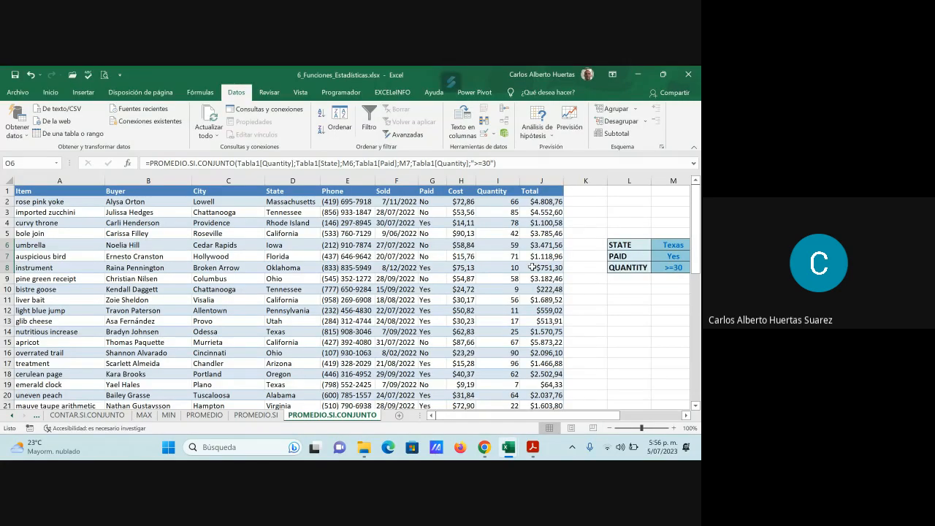
{"action": "scroll", "coordinate": [531, 267], "scroll_direction": "down", "scroll_amount": 8}
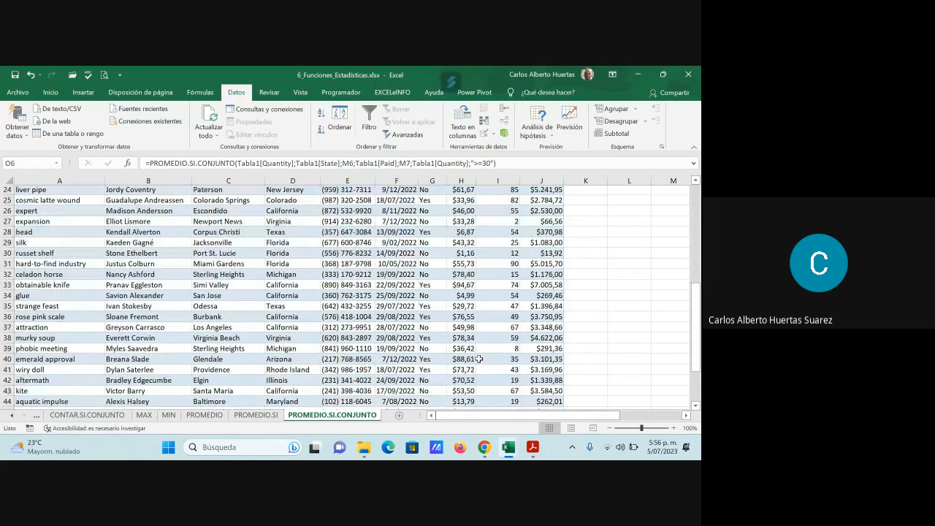
{"action": "scroll", "coordinate": [478, 359], "scroll_direction": "up", "scroll_amount": 8}
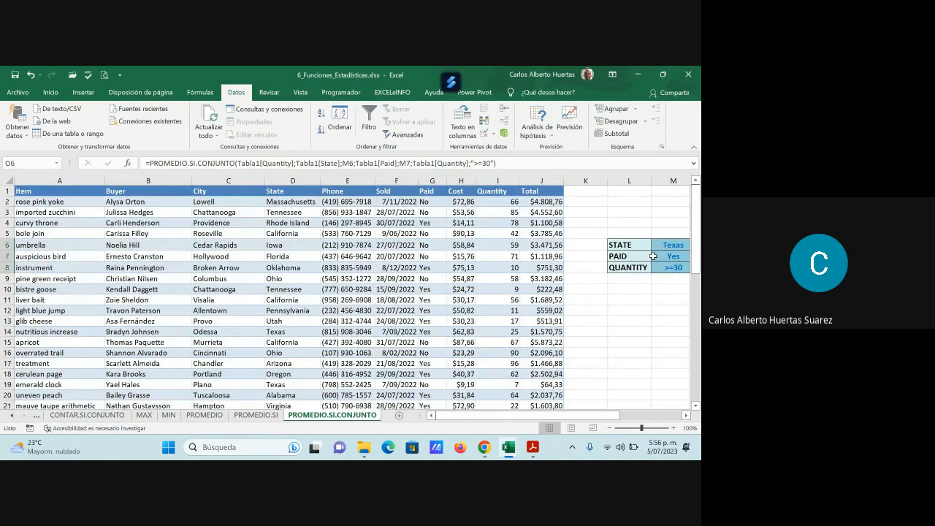
Switch to GFPI-F-135_GA RA02.pdf in Acrobat Reader and review the Funciones Estadísticas activity in section E
{"action": "left_click", "coordinate": [536, 452]}
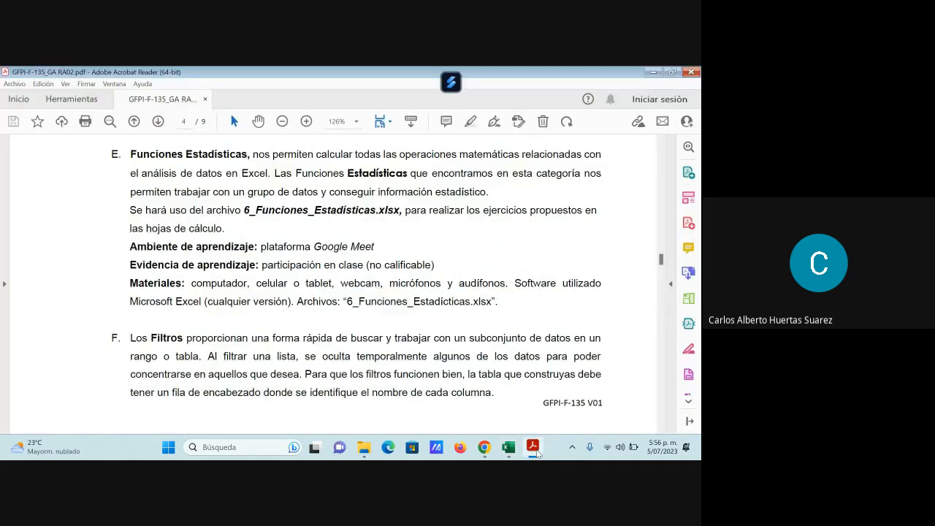
{"action": "scroll", "coordinate": [149, 247], "scroll_direction": "up", "scroll_amount": 2}
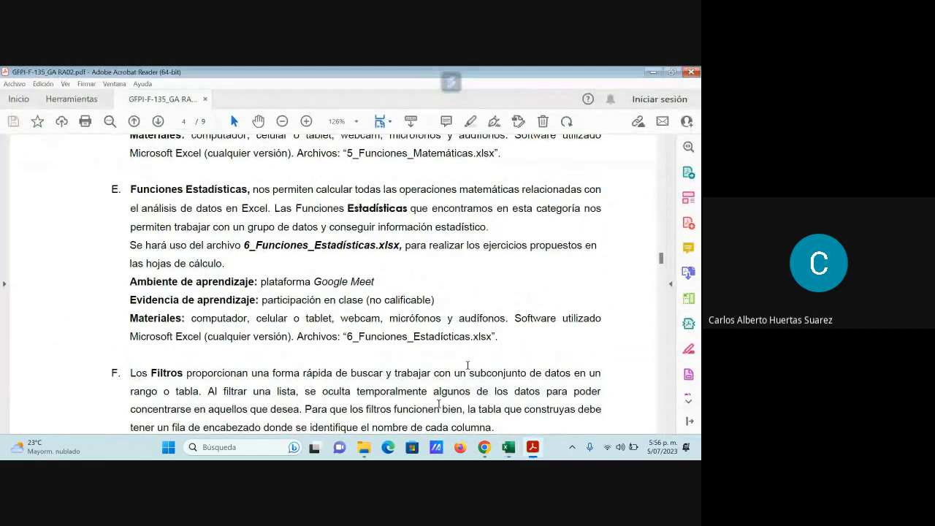
Review section F on Filtros in the PDF guide, from its description through the example table on page 5
{"action": "scroll", "coordinate": [438, 403], "scroll_direction": "down", "scroll_amount": 2}
{"action": "scroll", "coordinate": [438, 404], "scroll_direction": "down", "scroll_amount": 3}
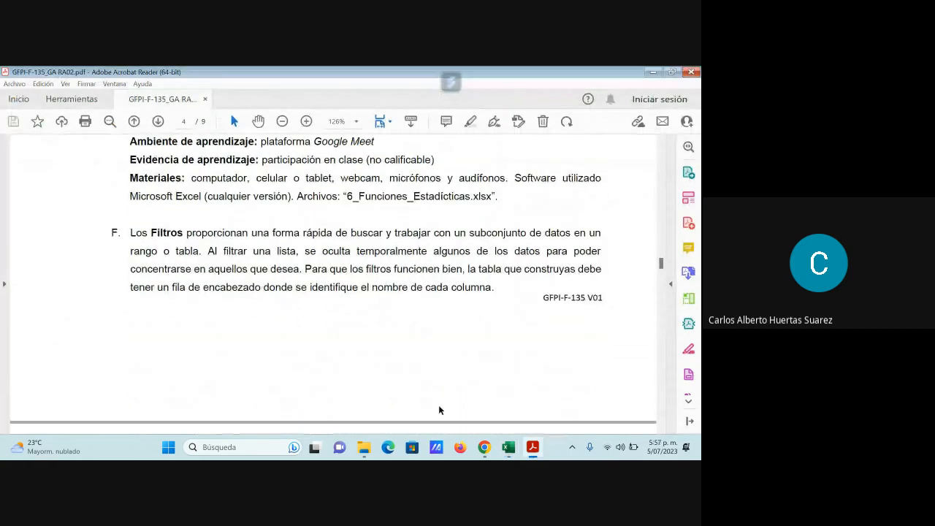
{"action": "scroll", "coordinate": [438, 405], "scroll_direction": "up", "scroll_amount": 3}
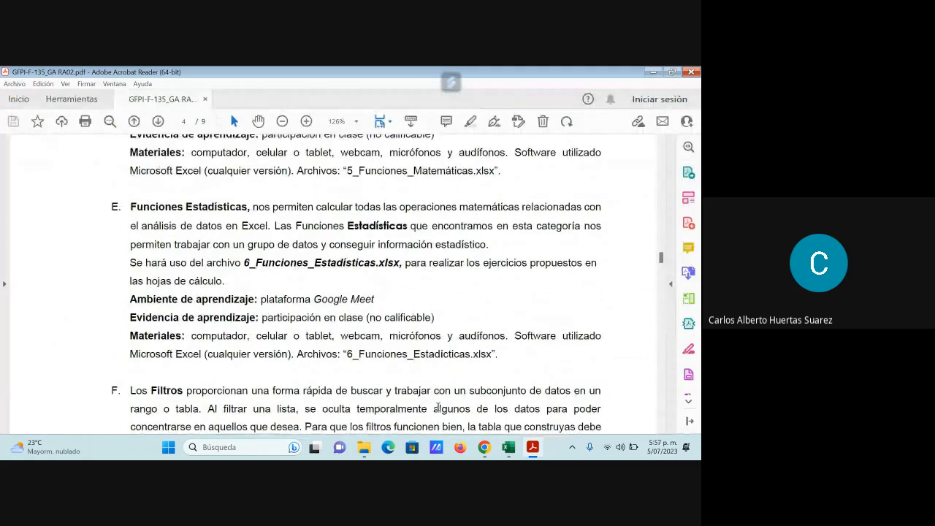
{"action": "scroll", "coordinate": [438, 413], "scroll_direction": "down", "scroll_amount": 8}
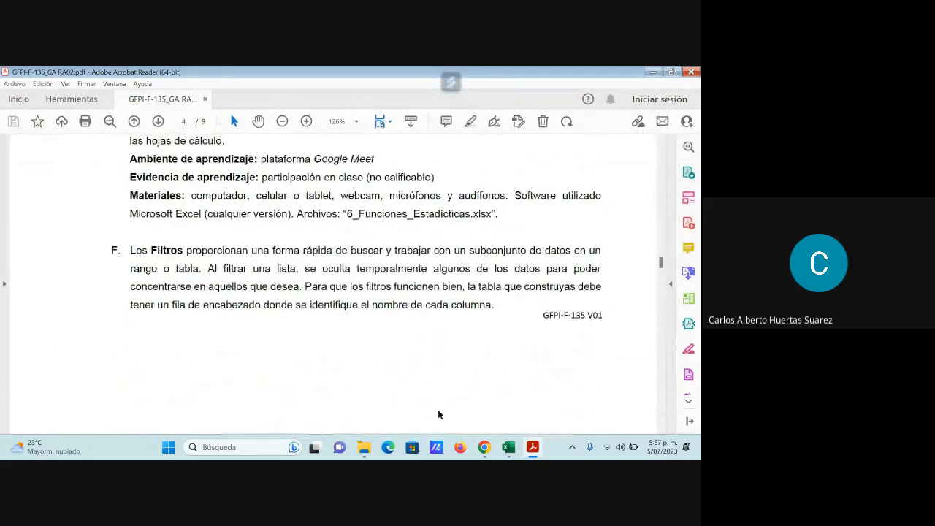
{"action": "scroll", "coordinate": [438, 414], "scroll_direction": "down", "scroll_amount": 2}
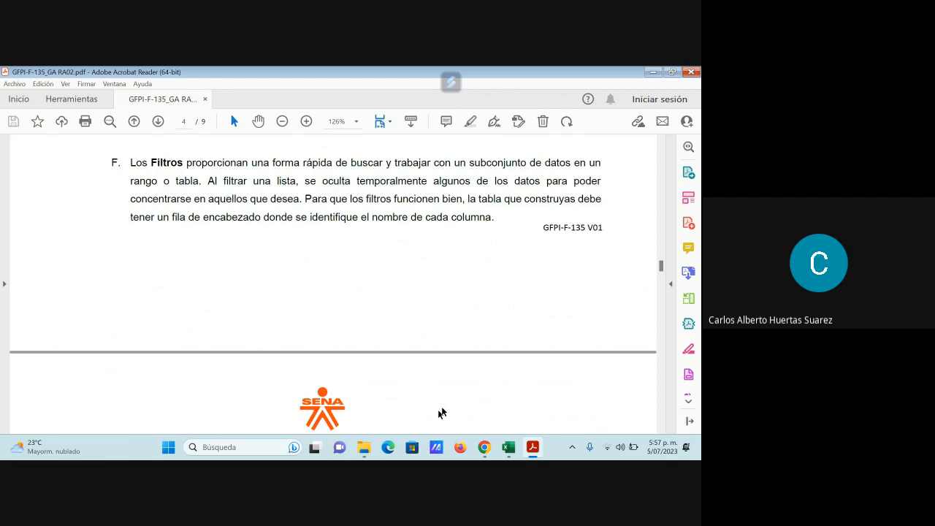
{"action": "scroll", "coordinate": [520, 287], "scroll_direction": "down", "scroll_amount": 4}
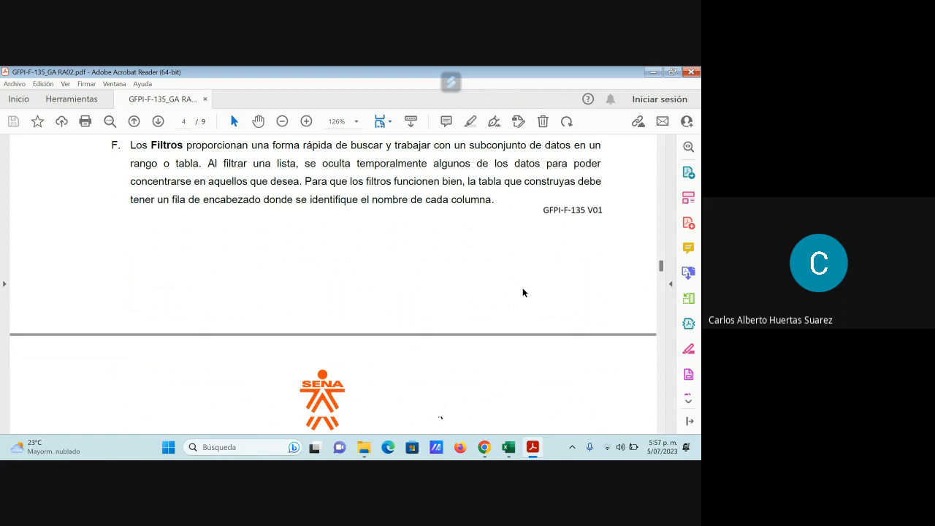
{"action": "scroll", "coordinate": [535, 292], "scroll_direction": "down", "scroll_amount": 3}
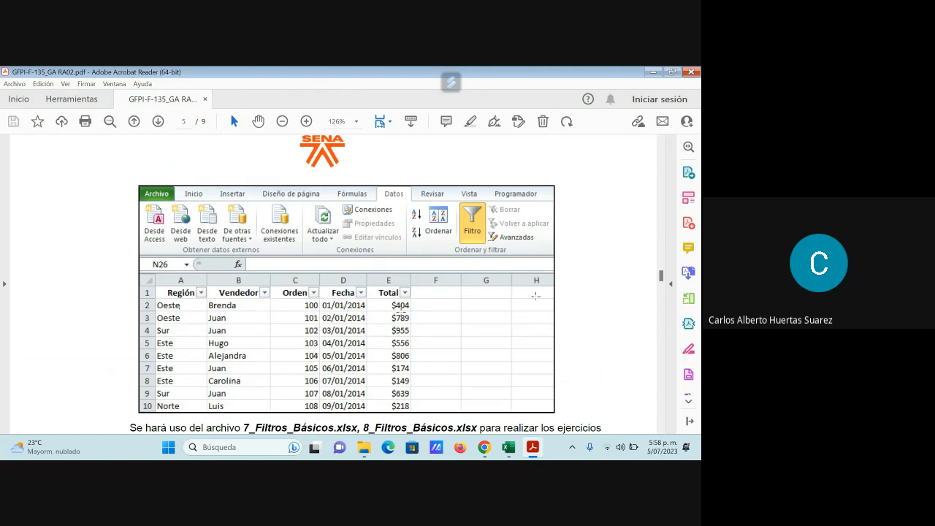
Switch to 6_Funciones_Estadísticas.xlsx in Excel and turn on the filters for the table on the PROMEDIO.SI.CONJUNTO sheet
{"action": "mouse_move", "coordinate": [509, 449]}
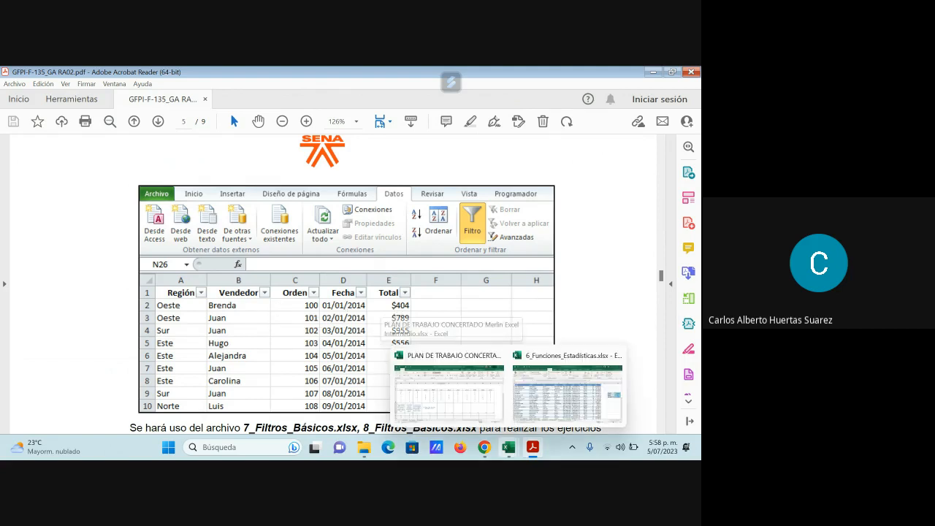
{"action": "left_click", "coordinate": [555, 409]}
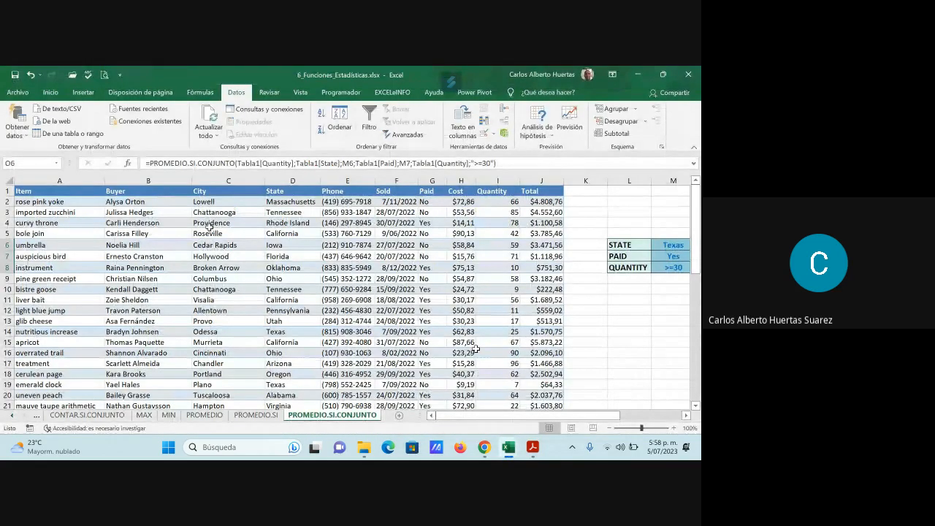
{"action": "left_click", "coordinate": [173, 191]}
{"action": "left_click", "coordinate": [368, 120]}
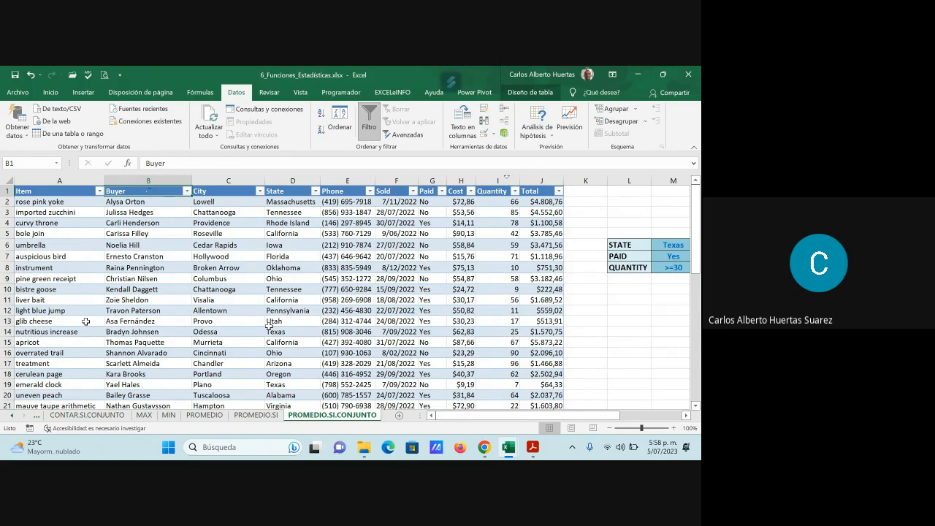
{"action": "left_click_drag", "start_coordinate": [695, 223], "coordinate": [698, 186]}
{"action": "scroll", "coordinate": [490, 327], "scroll_direction": "down", "scroll_amount": 4}
{"action": "scroll", "coordinate": [490, 327], "scroll_direction": "up", "scroll_amount": 3}
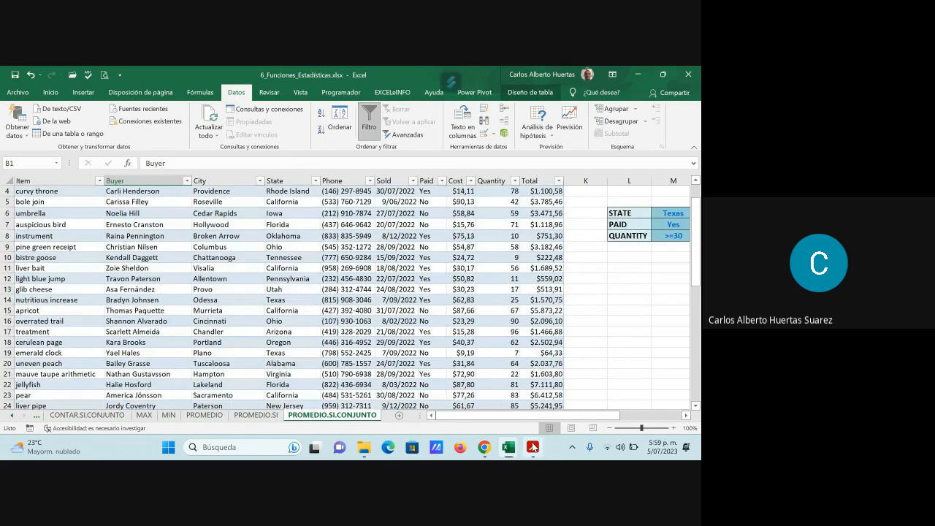
Return to the PDF guide in Acrobat Reader and read the files and materials for the Filtros activity, down to section G
{"action": "left_click", "coordinate": [532, 446]}
{"action": "scroll", "coordinate": [600, 407], "scroll_direction": "down", "scroll_amount": 1}
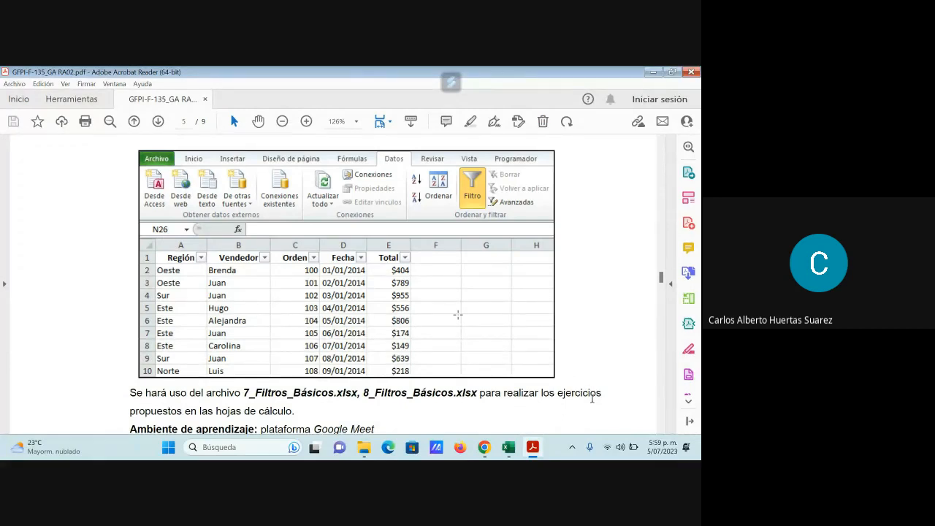
{"action": "scroll", "coordinate": [462, 316], "scroll_direction": "down", "scroll_amount": 1}
{"action": "scroll", "coordinate": [464, 316], "scroll_direction": "down", "scroll_amount": 3}
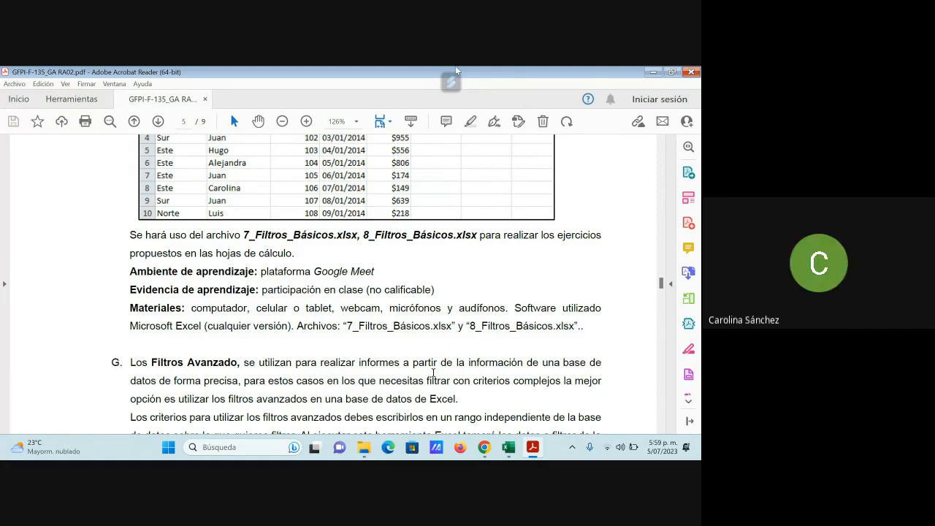
Minimize the PDF guide and the Excel workbook, and bring up the Google Meet call window in Chrome
{"action": "left_click", "coordinate": [652, 72]}
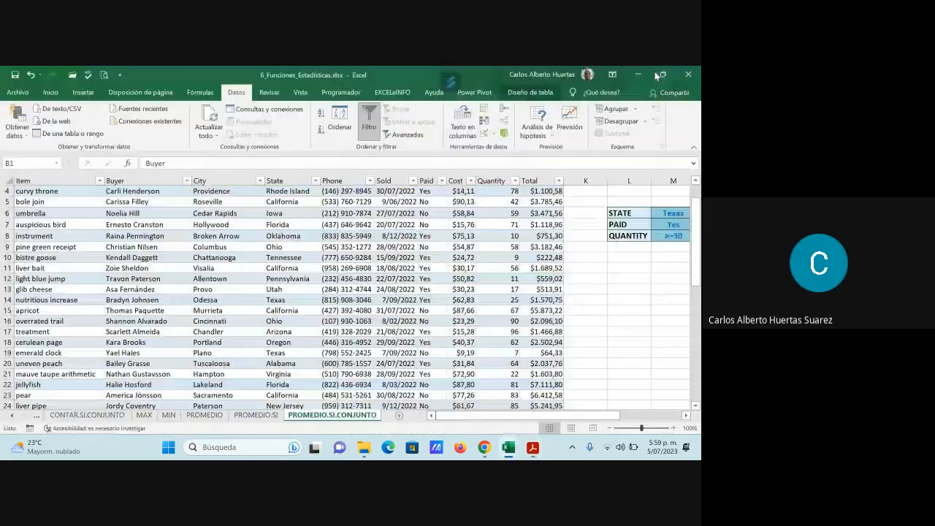
{"action": "left_click", "coordinate": [643, 72]}
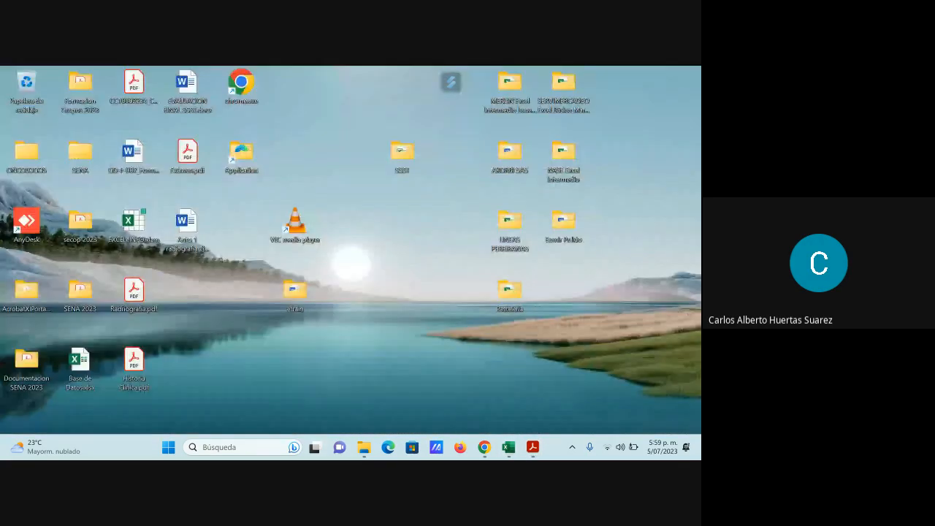
{"action": "mouse_move", "coordinate": [486, 449]}
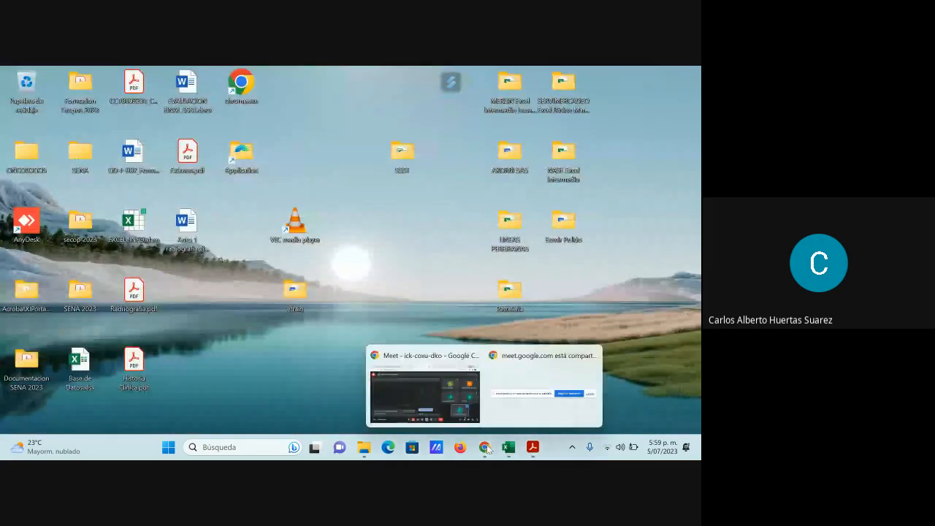
{"action": "left_click", "coordinate": [395, 390]}
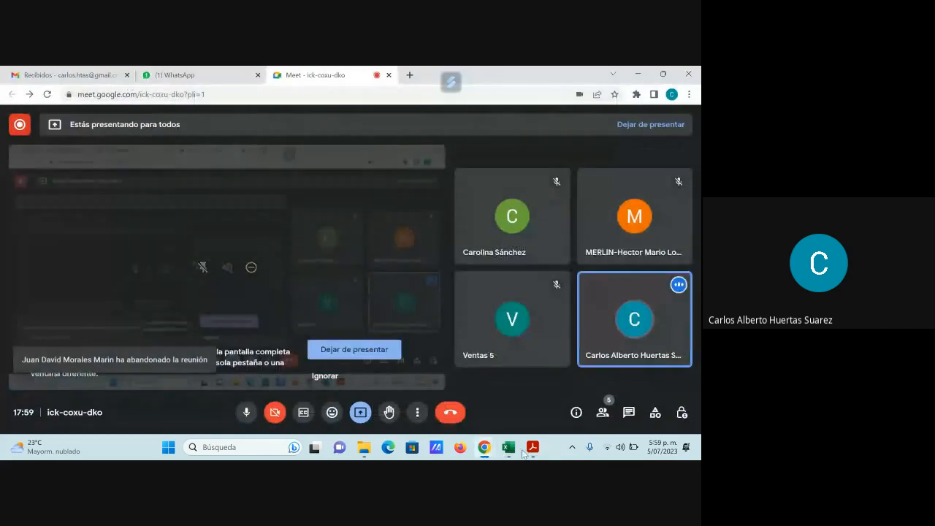